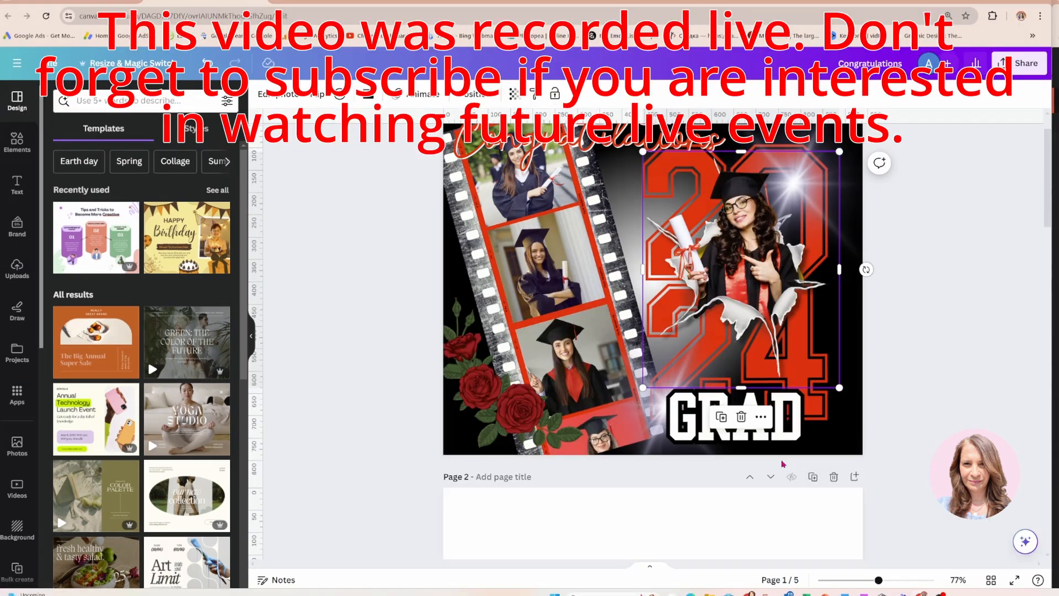
Select the blank page 2 and search the elements for "filmstrip".
scroll(780, 463, "down", 7)
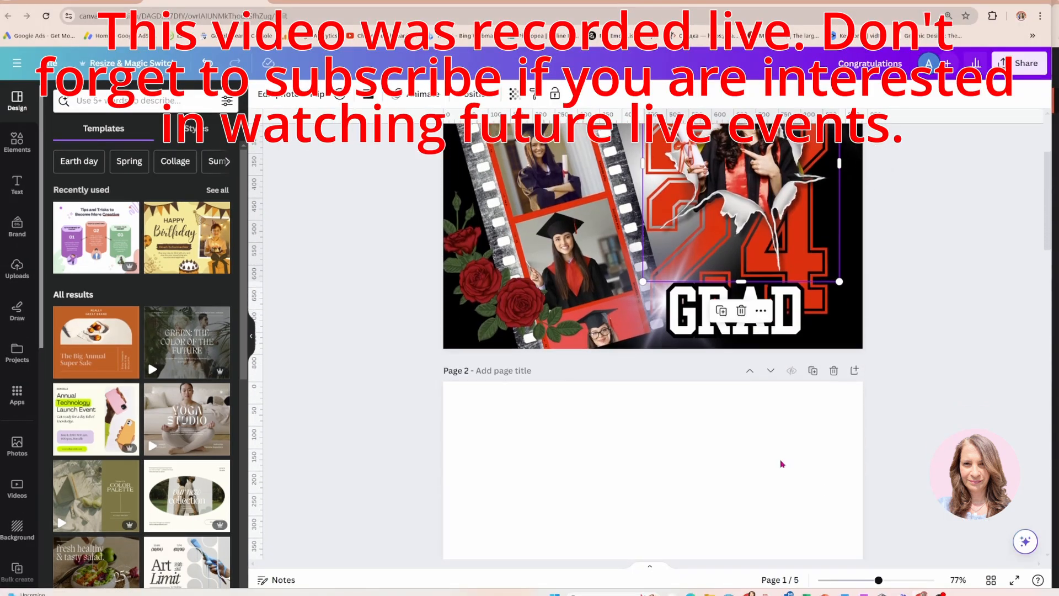
left_click(688, 347)
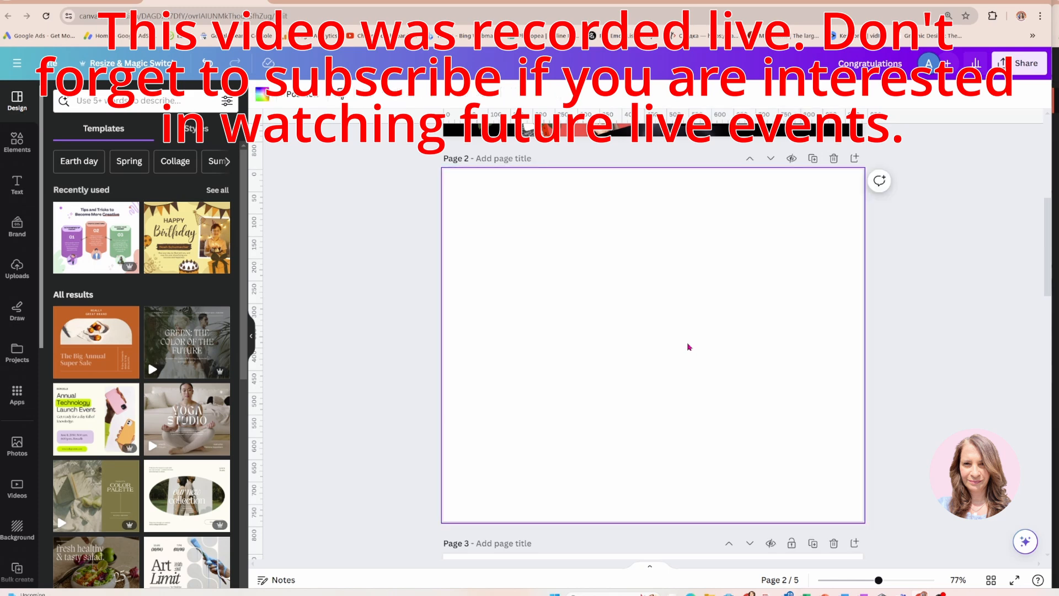
scroll(688, 347, "up", 5)
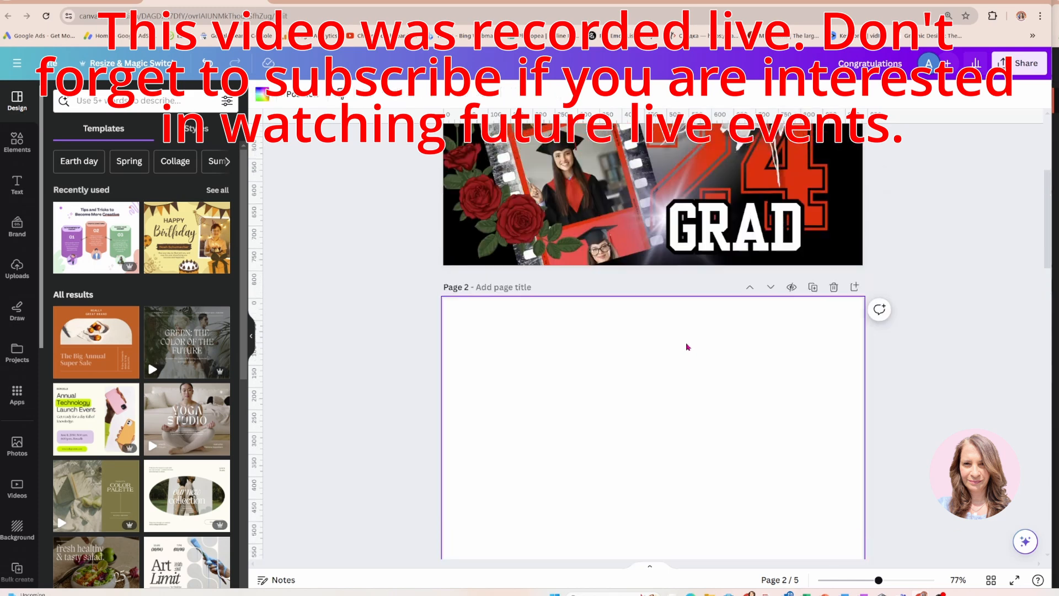
scroll(649, 407, "down", 5)
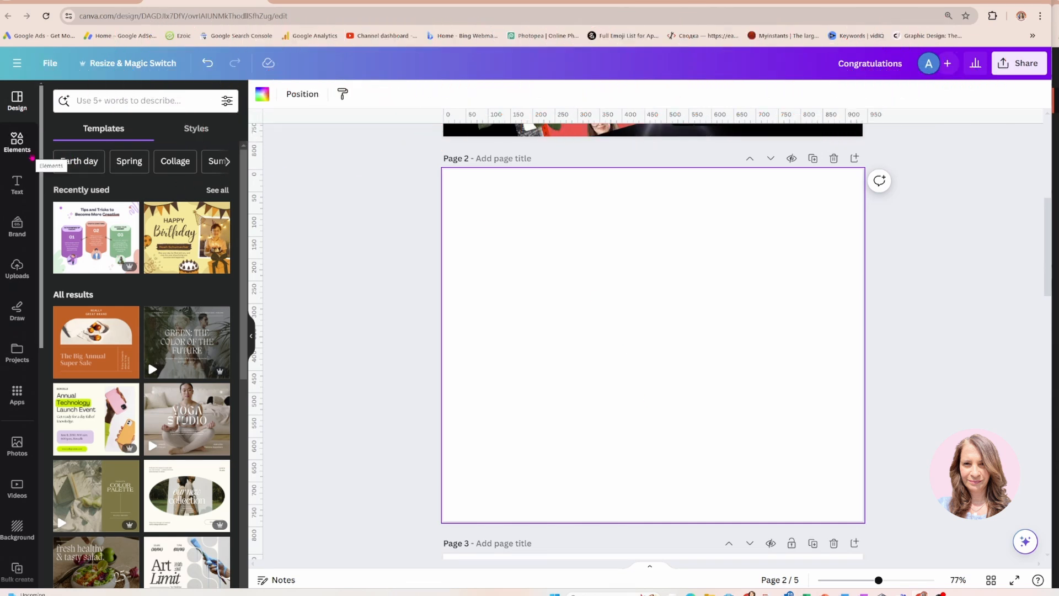
left_click(16, 141)
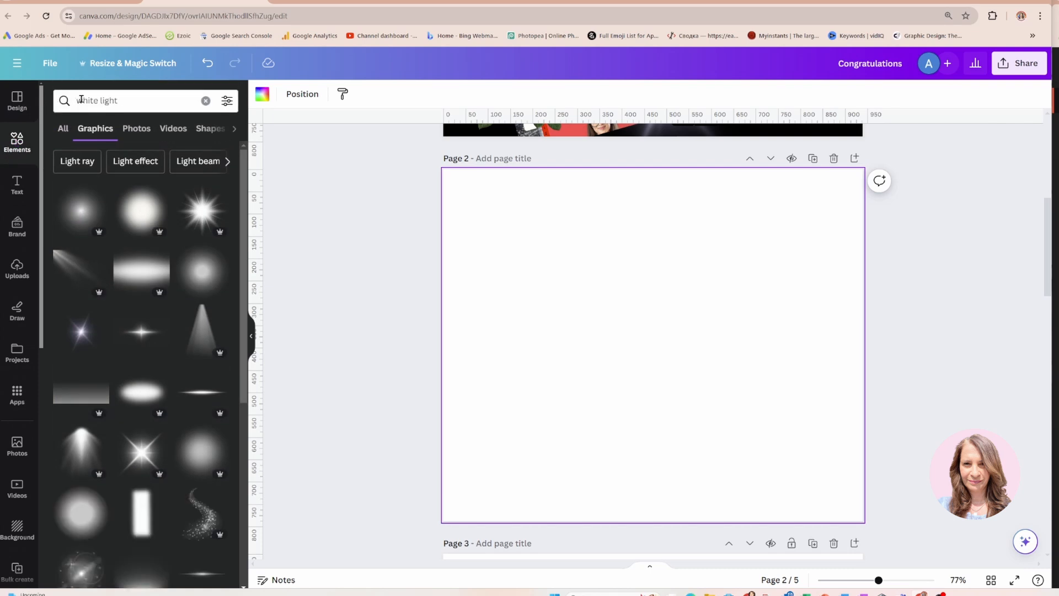
left_click(206, 100)
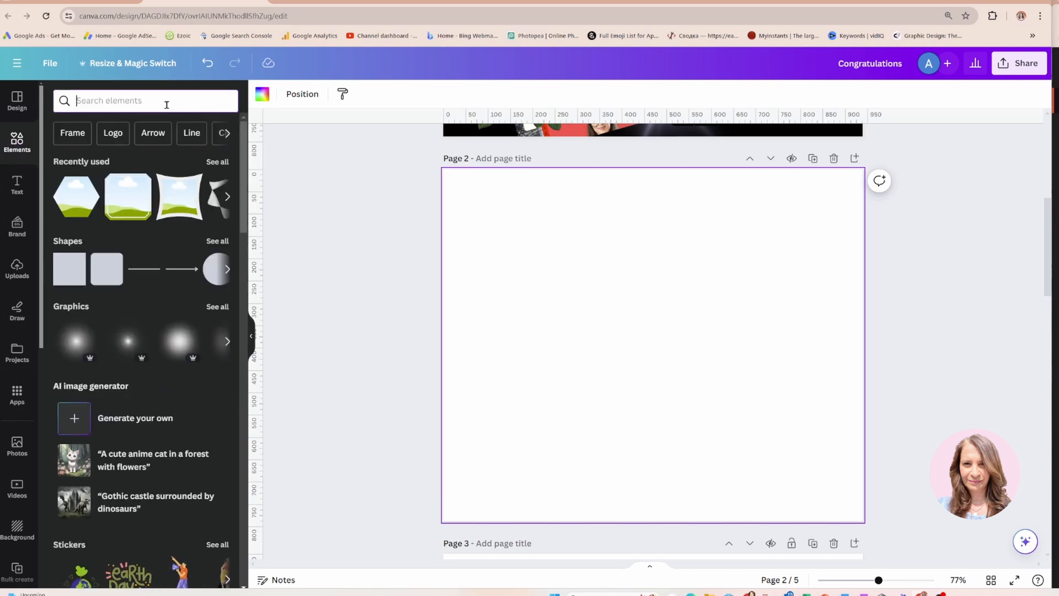
type("filmstrip")
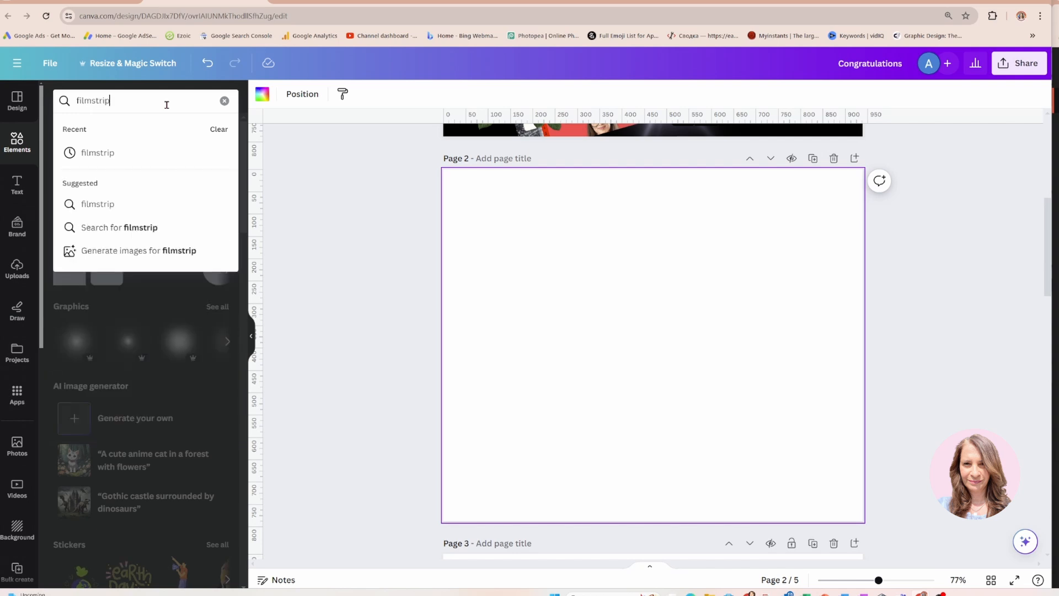
key("Return")
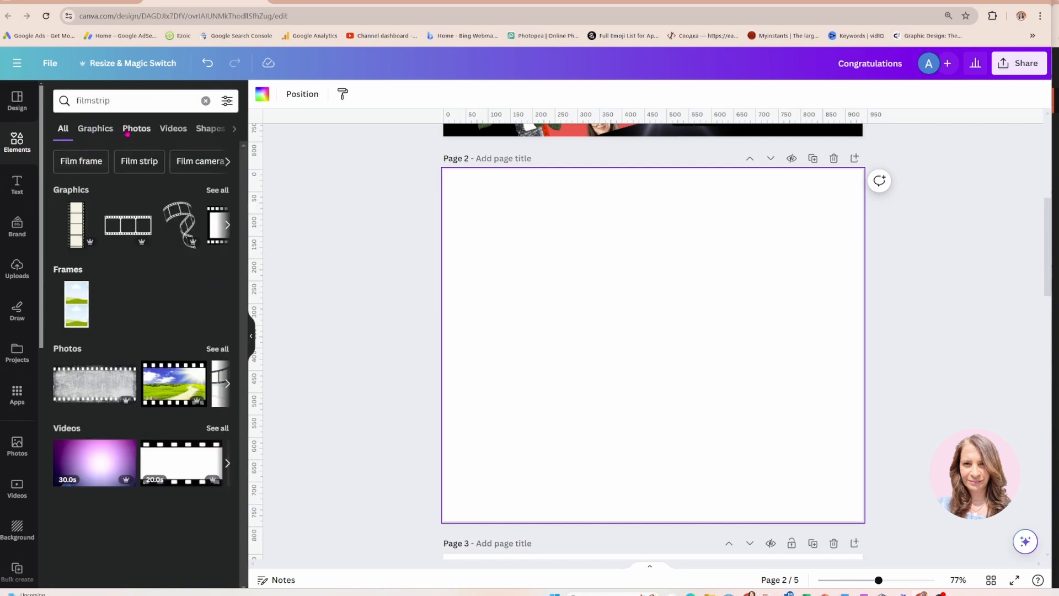
Add the gray scratched filmstrip photo to page 2 and tilt it into a near-vertical strip along the page's left side.
left_click(132, 133)
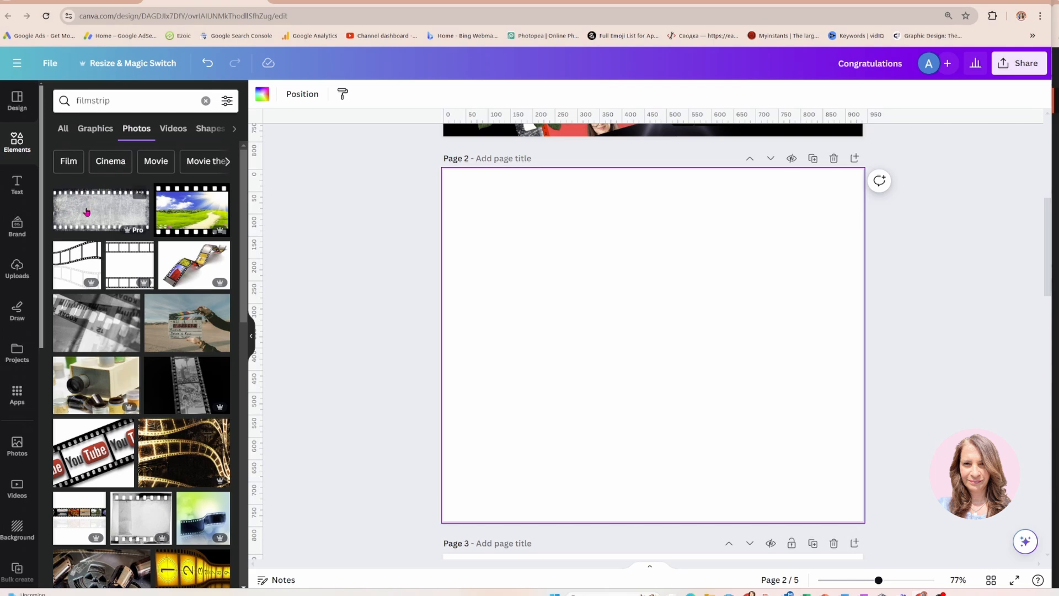
left_click(101, 210)
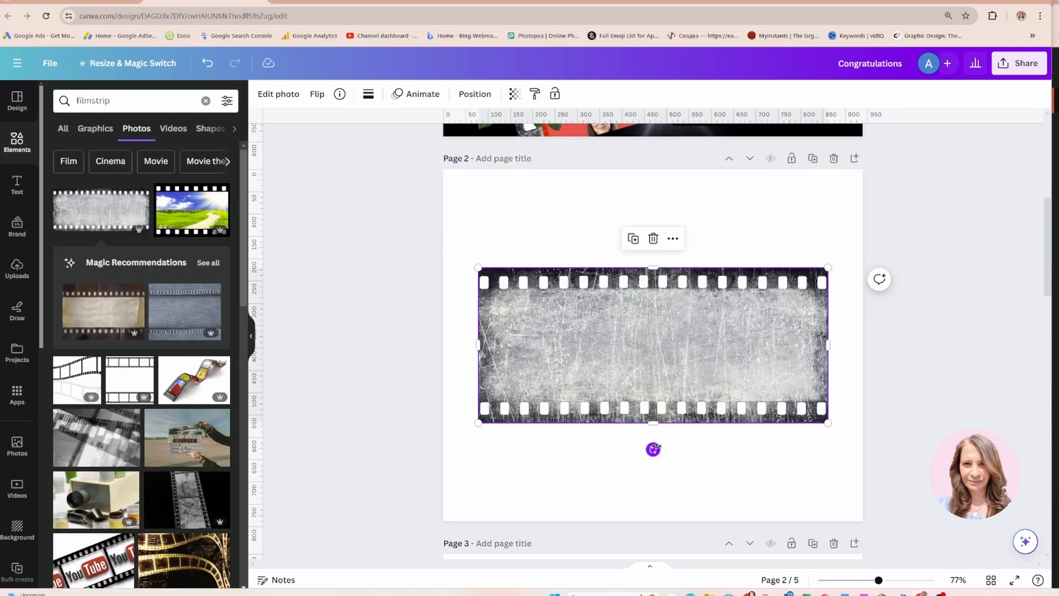
left_click_drag(653, 449, 484, 406)
left_click_drag(667, 387, 553, 383)
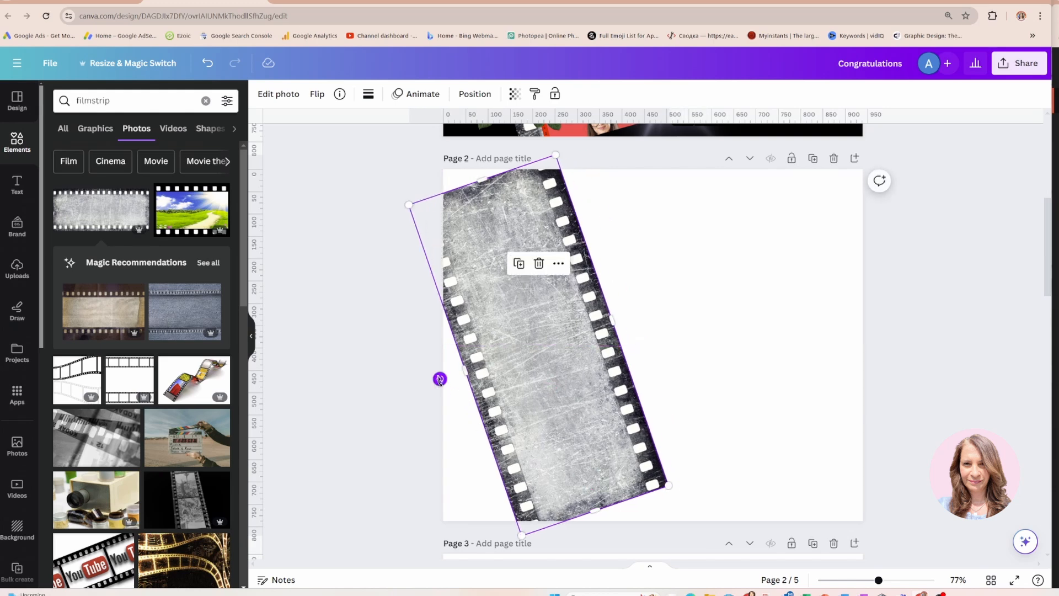
left_click_drag(440, 377, 431, 373)
left_click(388, 307)
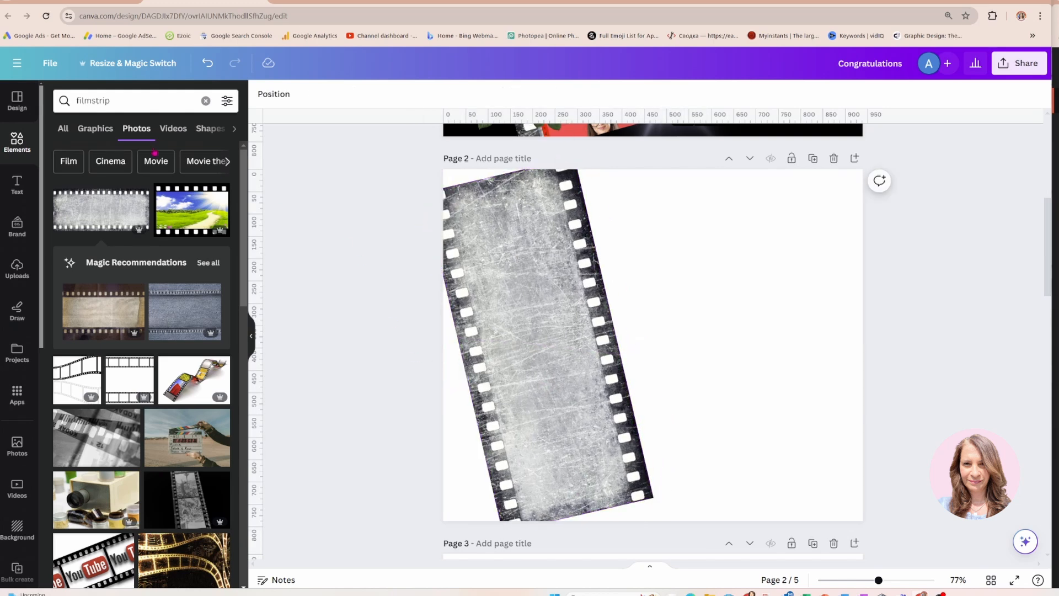
Add the two-photo filmstrip frame, tilt it to match the strip, and enlarge it to fit between the perforations at the strip's upper end.
left_click(64, 130)
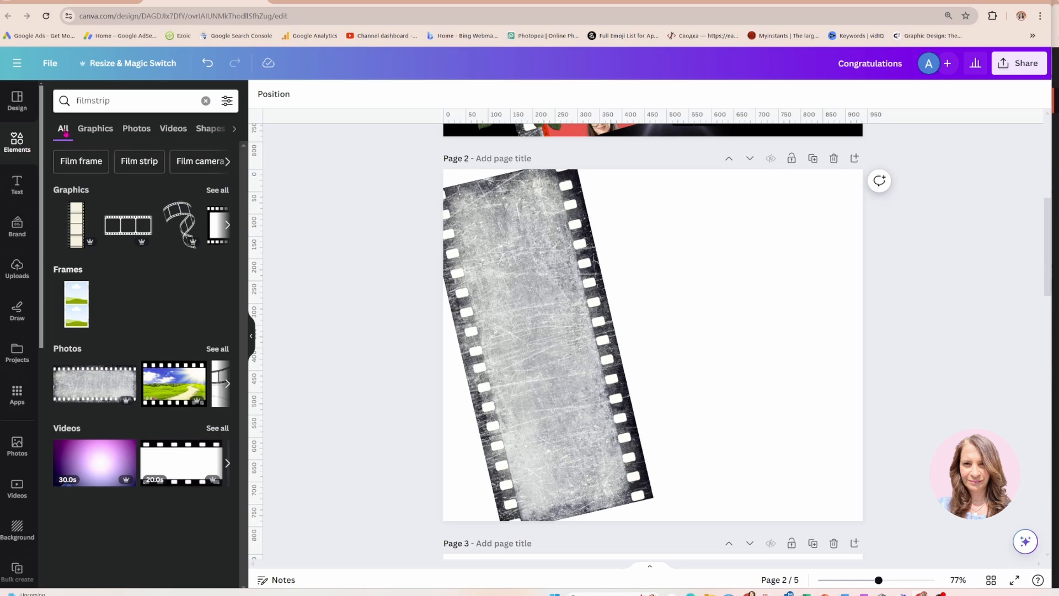
left_click(77, 312)
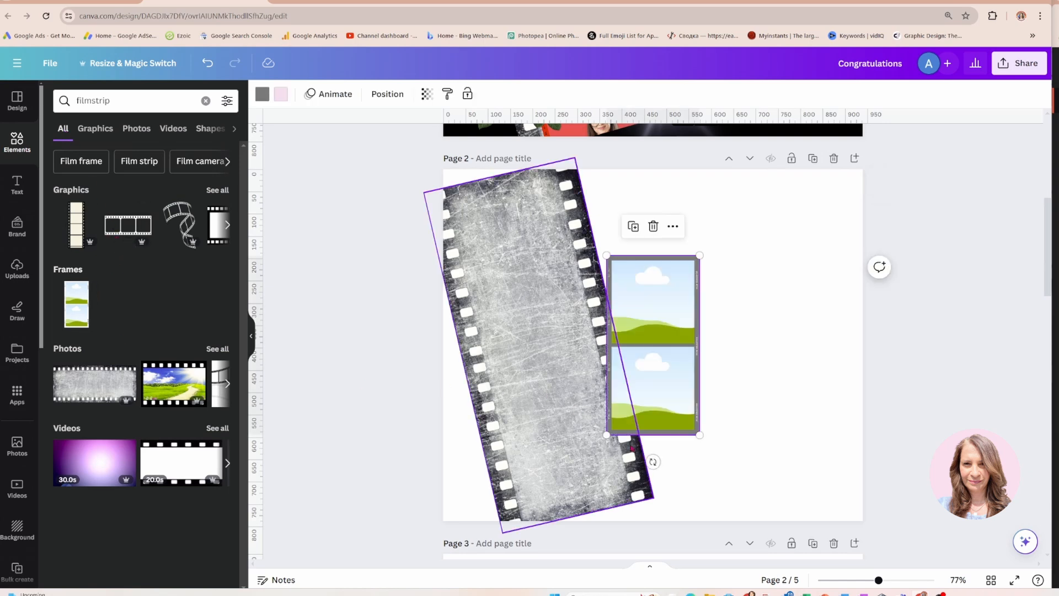
left_click_drag(653, 462, 523, 325)
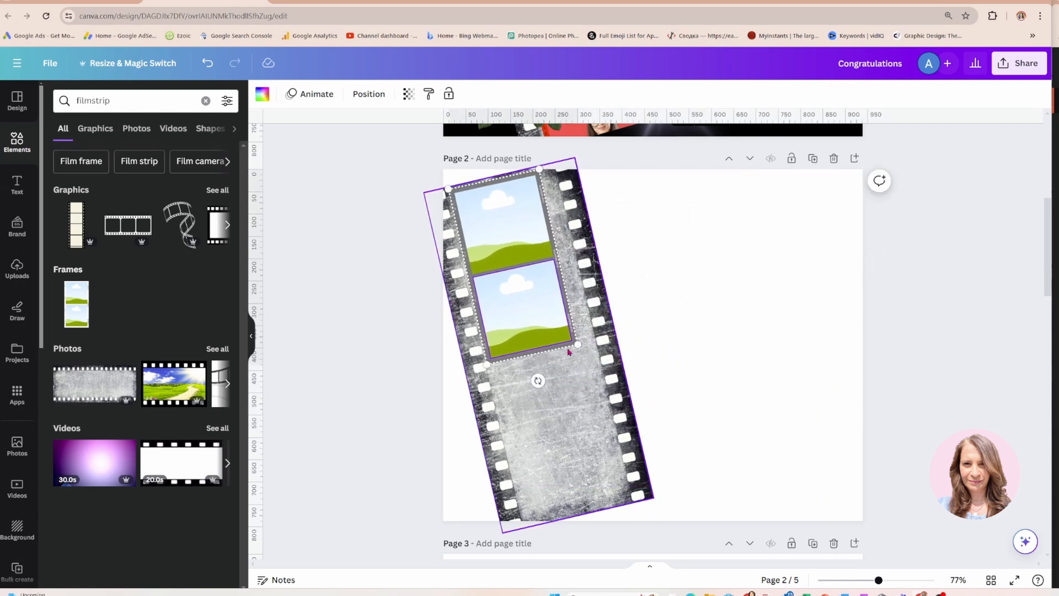
left_click_drag(577, 345, 599, 369)
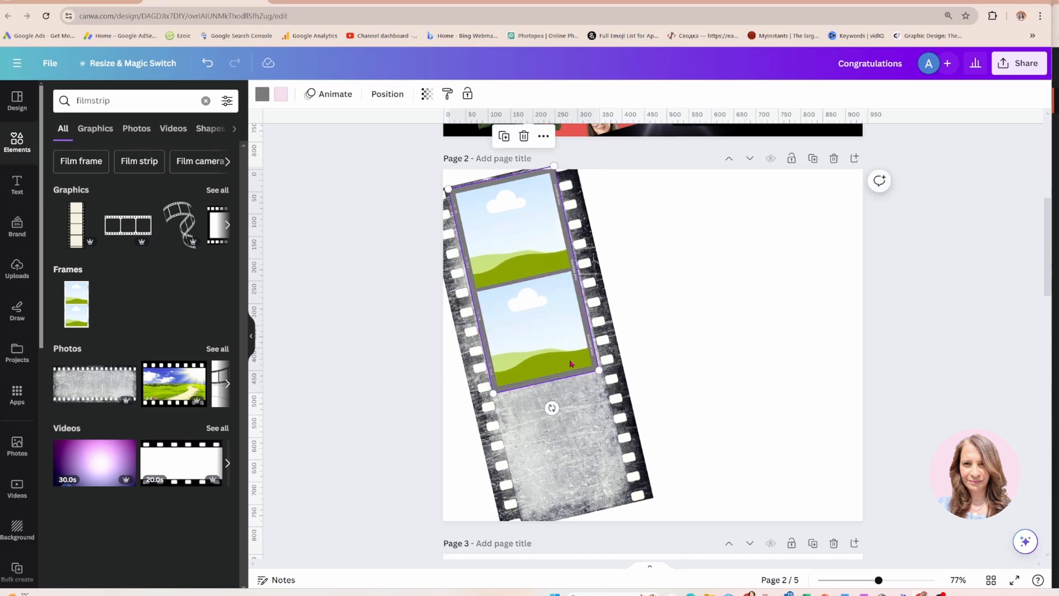
left_click_drag(571, 364, 569, 359)
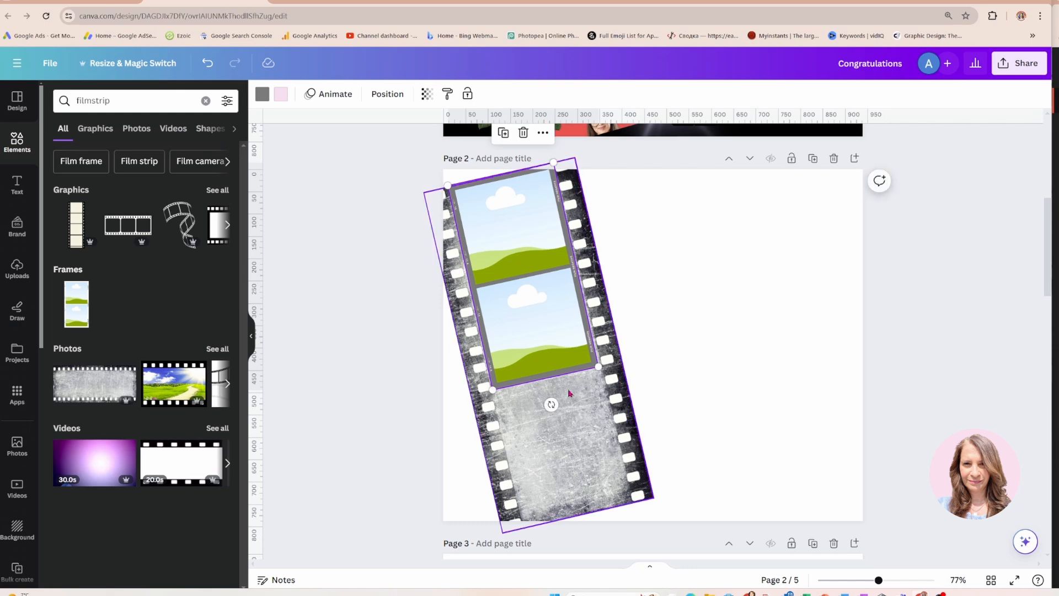
left_click_drag(551, 405, 554, 404)
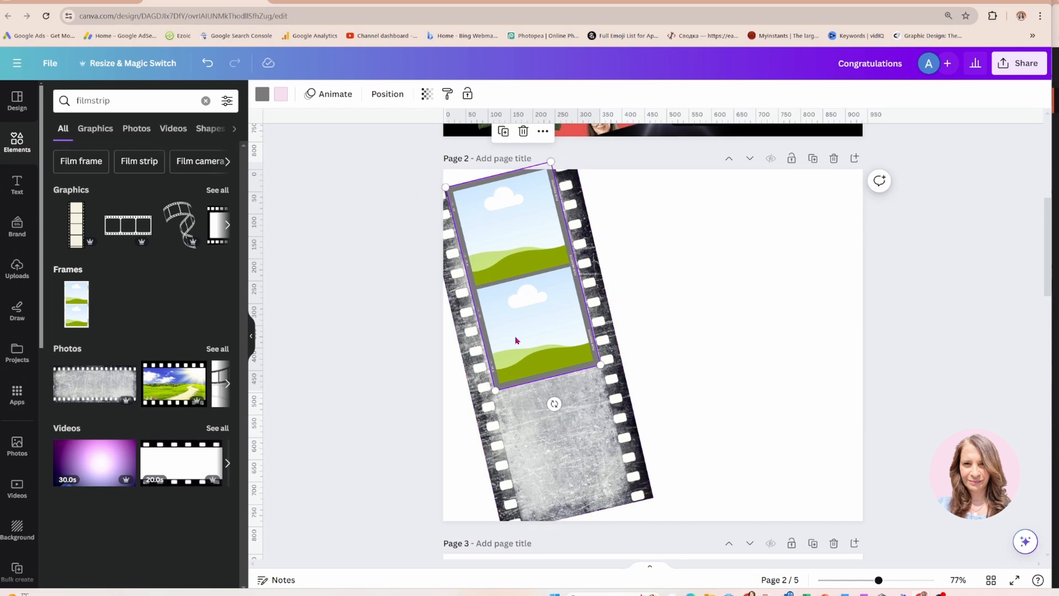
Recolor the frame's gray border red and its pink lettering black, using the document colors.
left_click(261, 95)
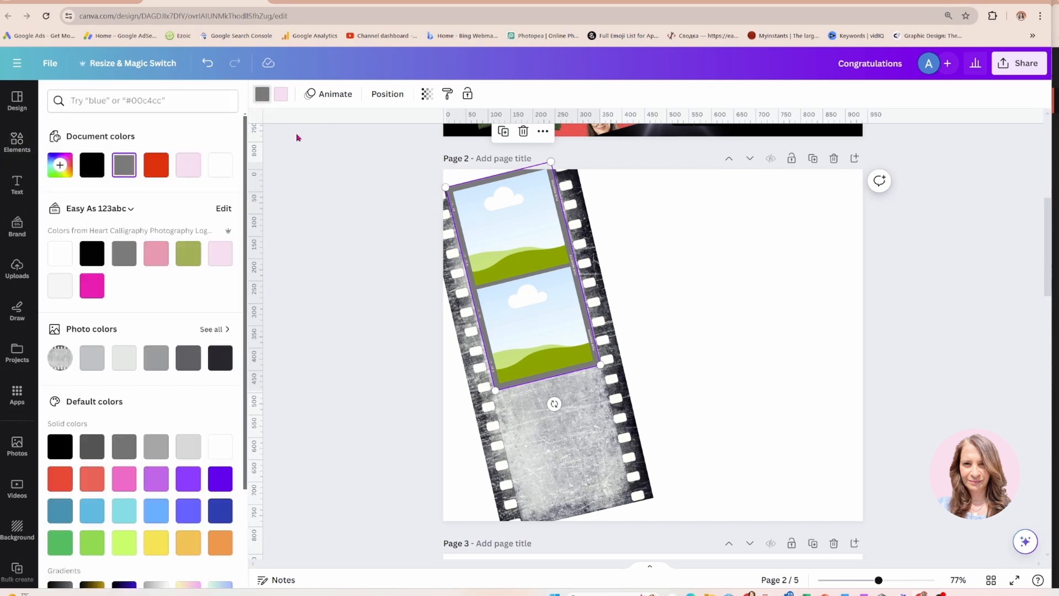
left_click(155, 168)
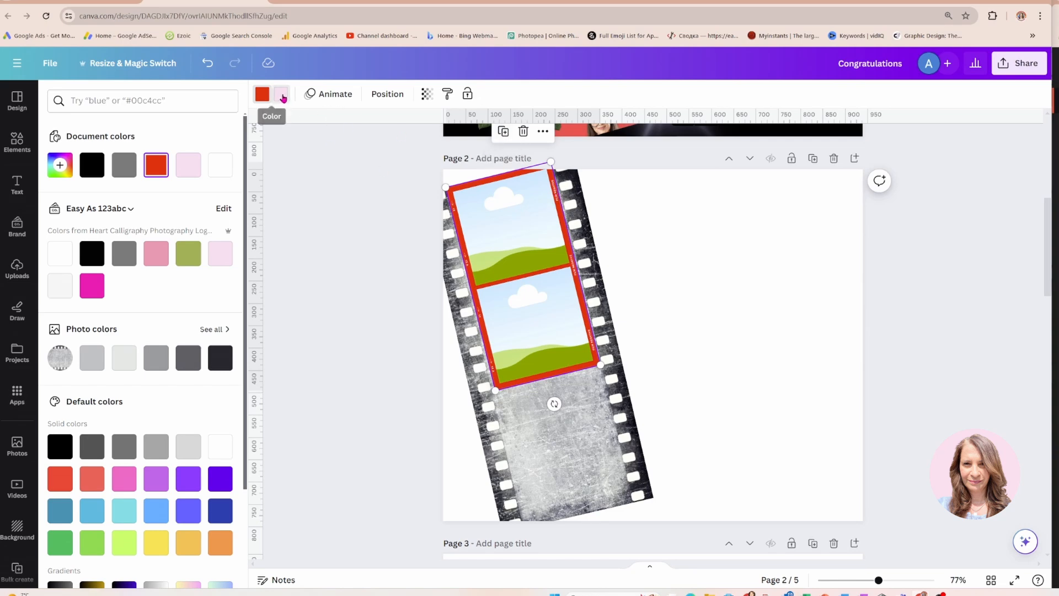
left_click(281, 94)
left_click(91, 164)
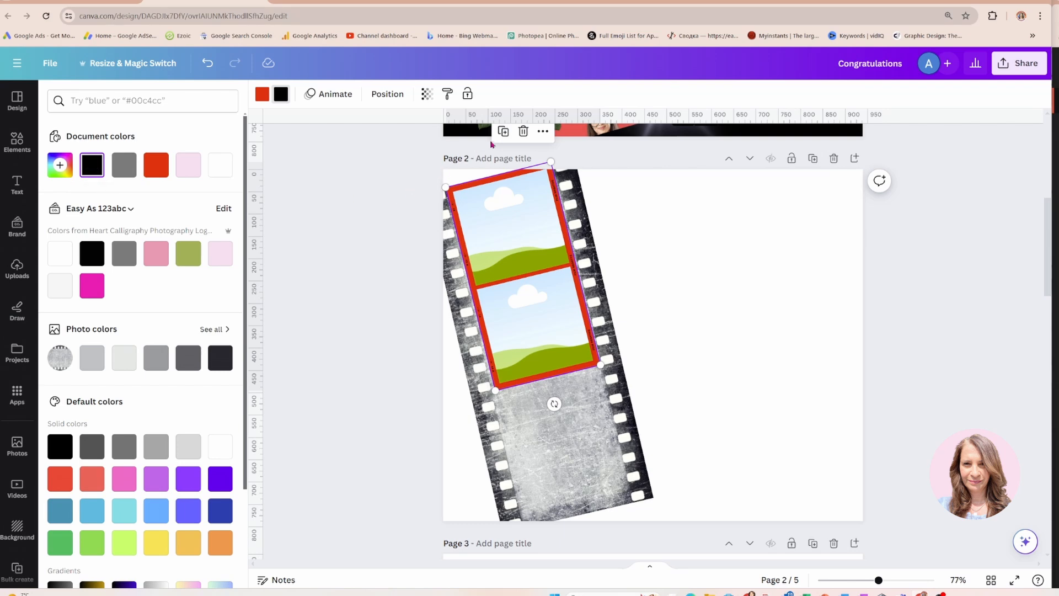
Duplicate the red two-photo frame and place the copy directly below the original so it continues down the filmstrip.
left_click(503, 131)
left_click_drag(526, 264, 565, 469)
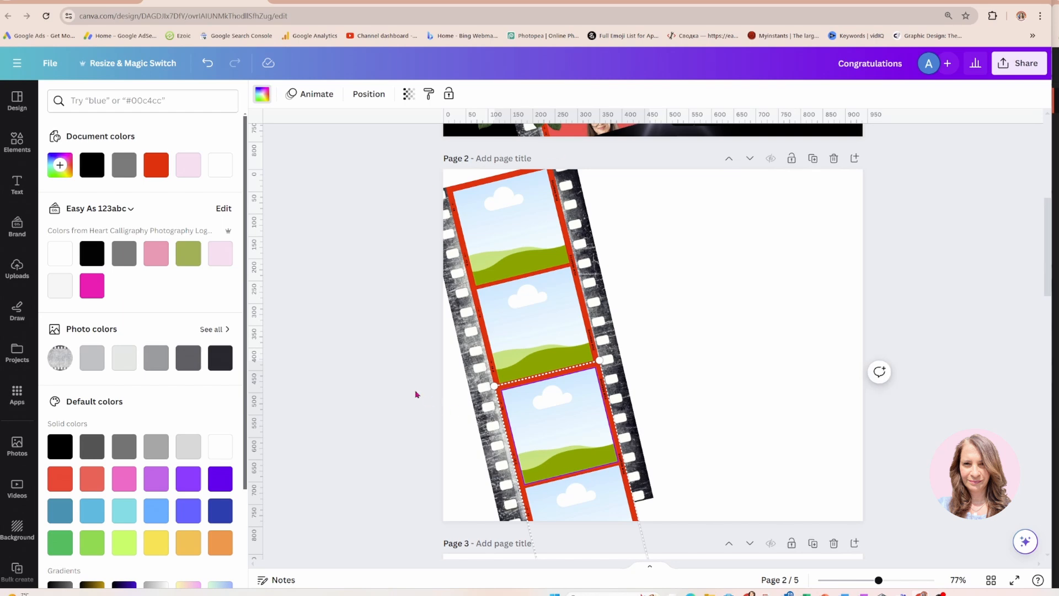
left_click(415, 391)
left_click(721, 321)
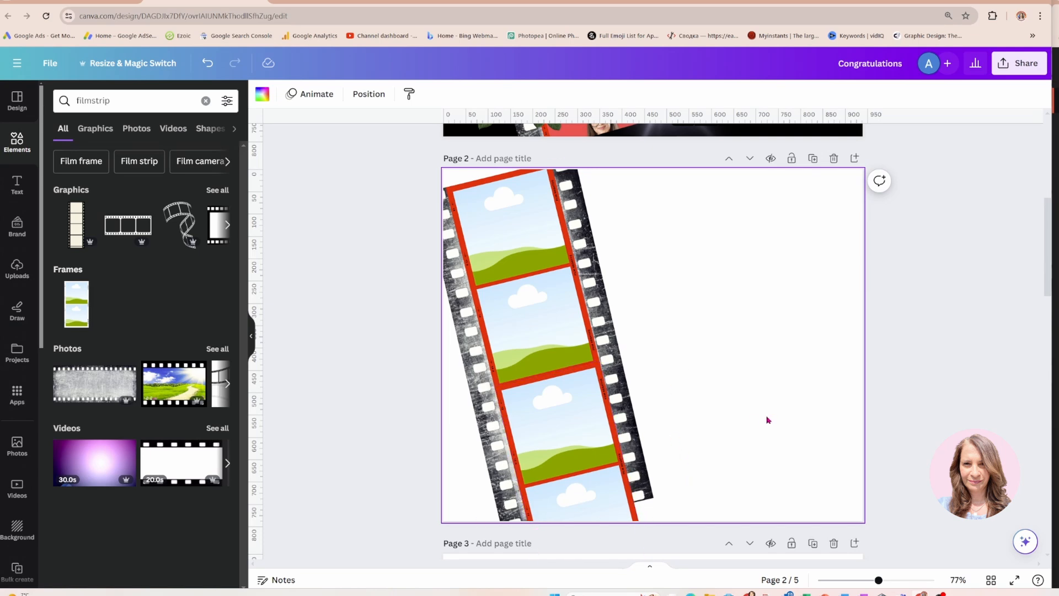
Clear the filmstrip search and search the elements for "varsity numbers".
left_click(205, 101)
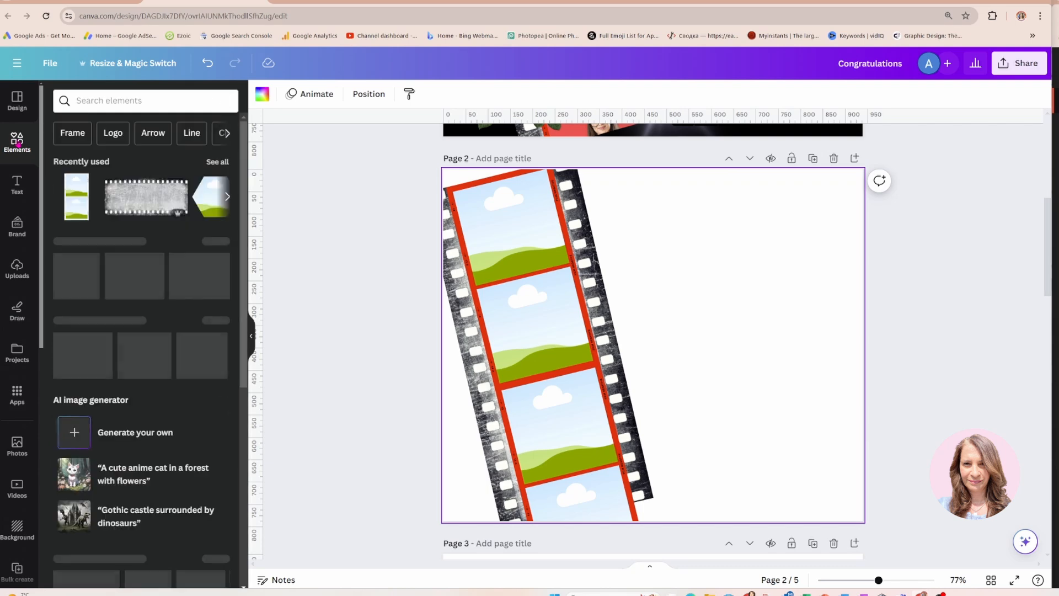
left_click(96, 100)
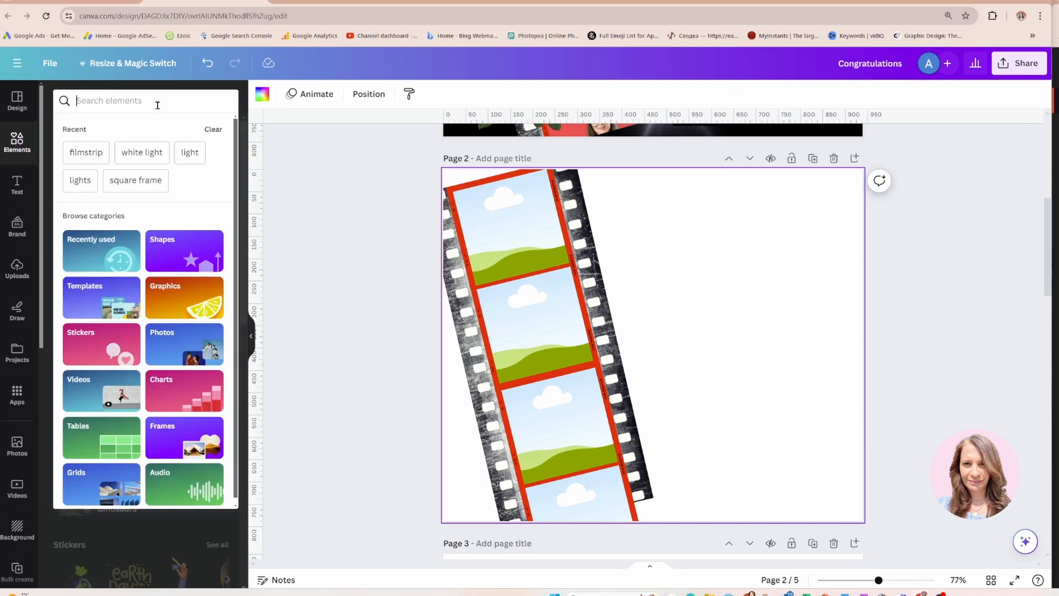
type("vars")
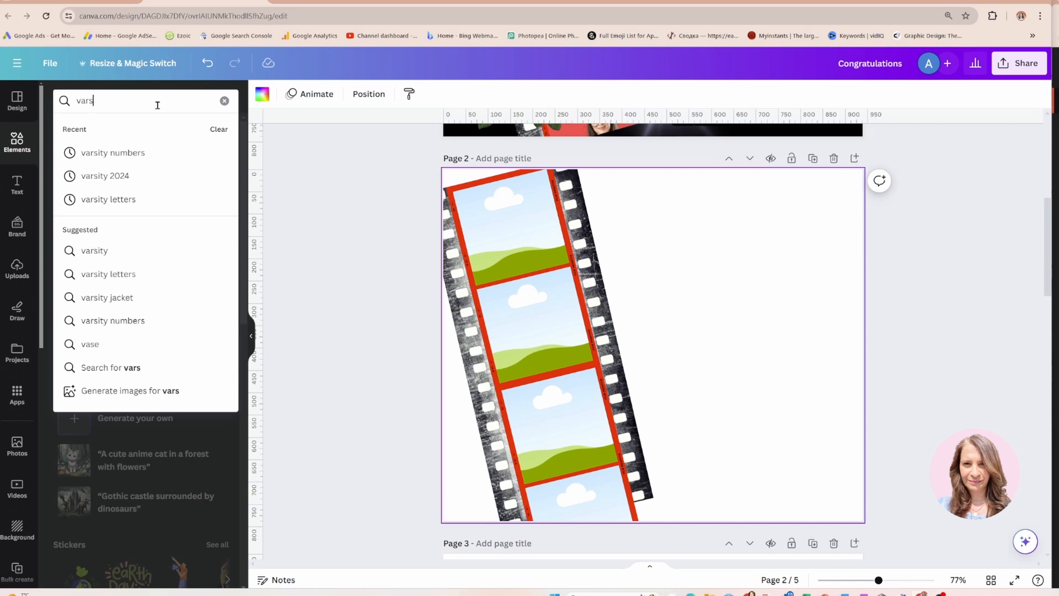
type("ity numbers")
key("Return")
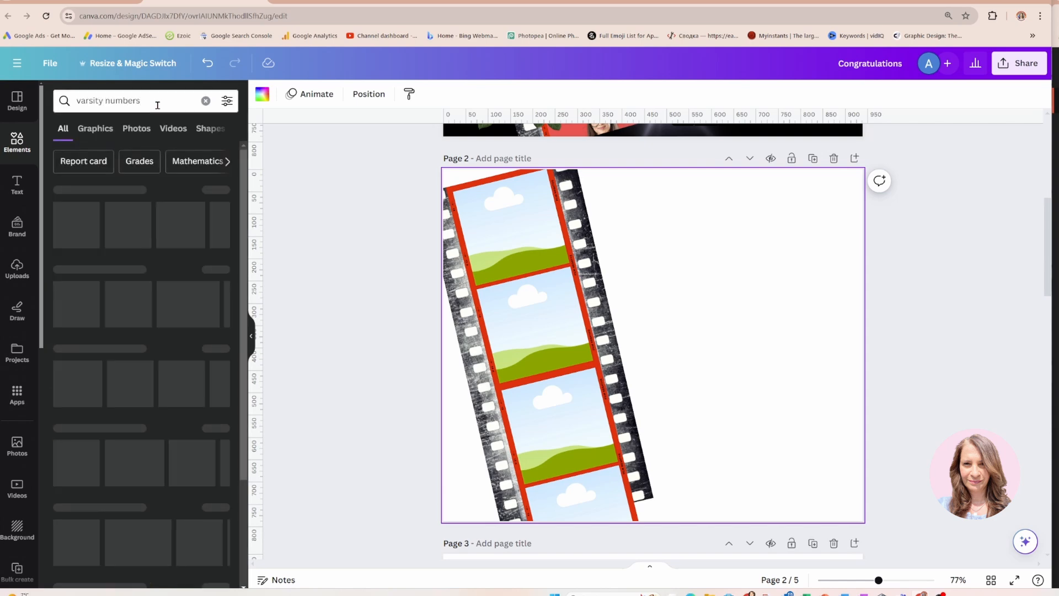
Add the varsity digits 2 and 0 and place them side by side in the page's upper right area.
left_click(70, 224)
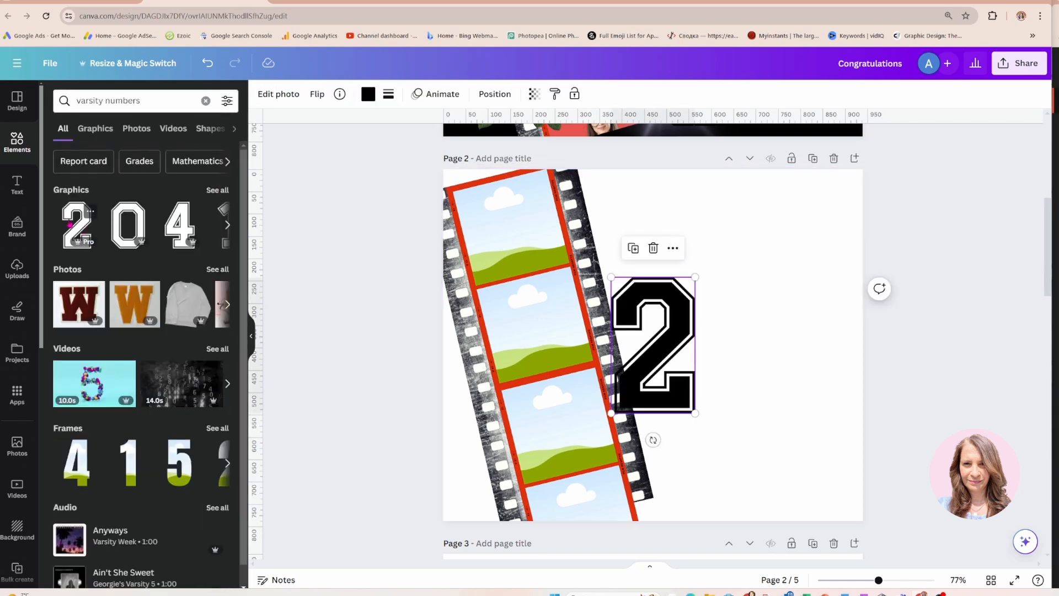
left_click_drag(657, 407, 707, 318)
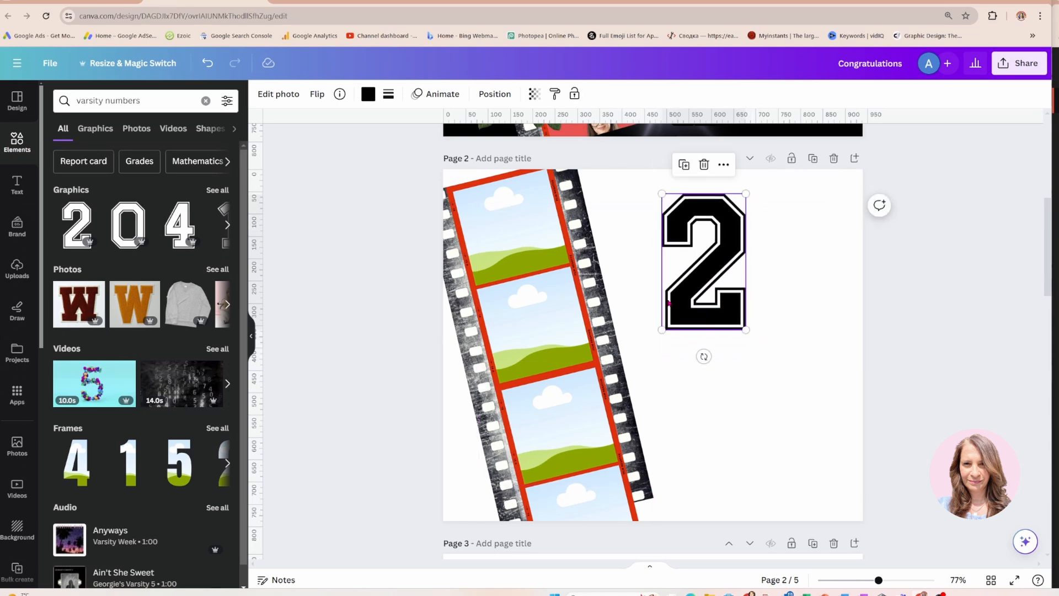
left_click(128, 224)
left_click_drag(631, 401, 780, 318)
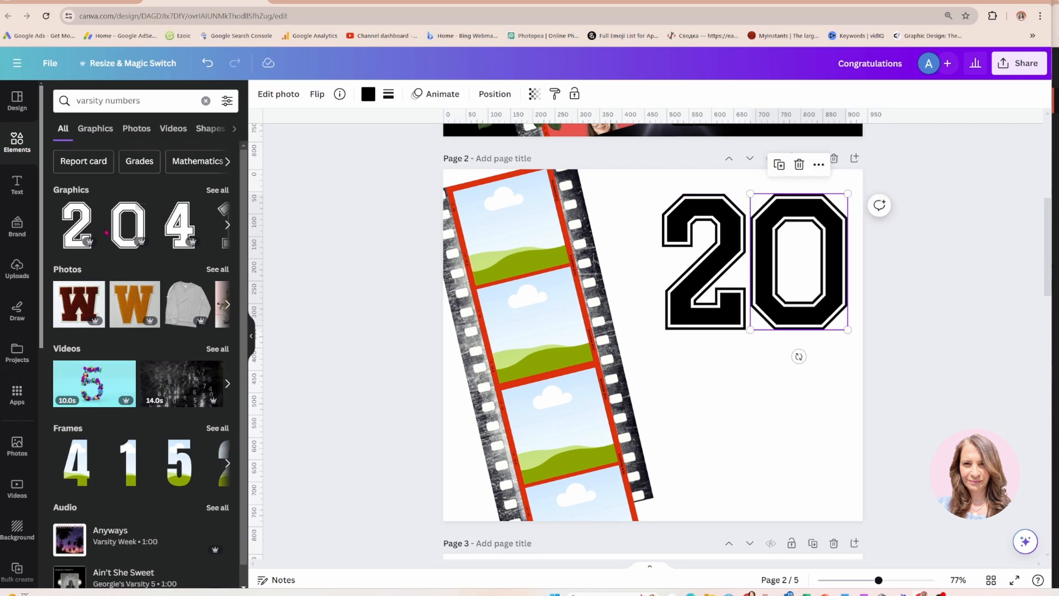
Add the varsity digits 2 and 4 and place them below the upper digits as a second row completing 2024.
left_click(88, 214)
left_click(77, 224)
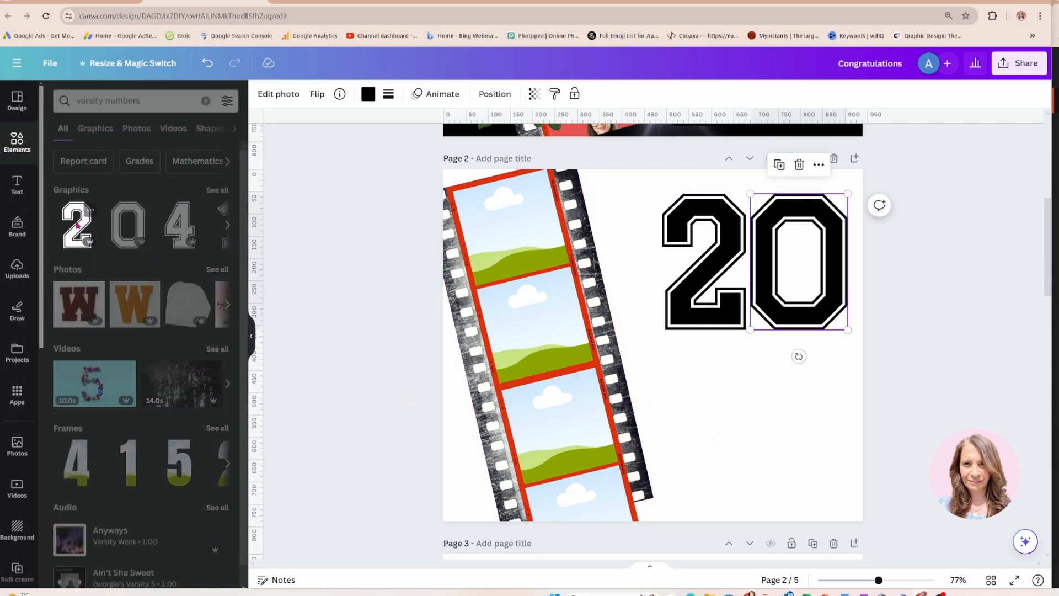
left_click(77, 224)
left_click_drag(681, 392, 733, 455)
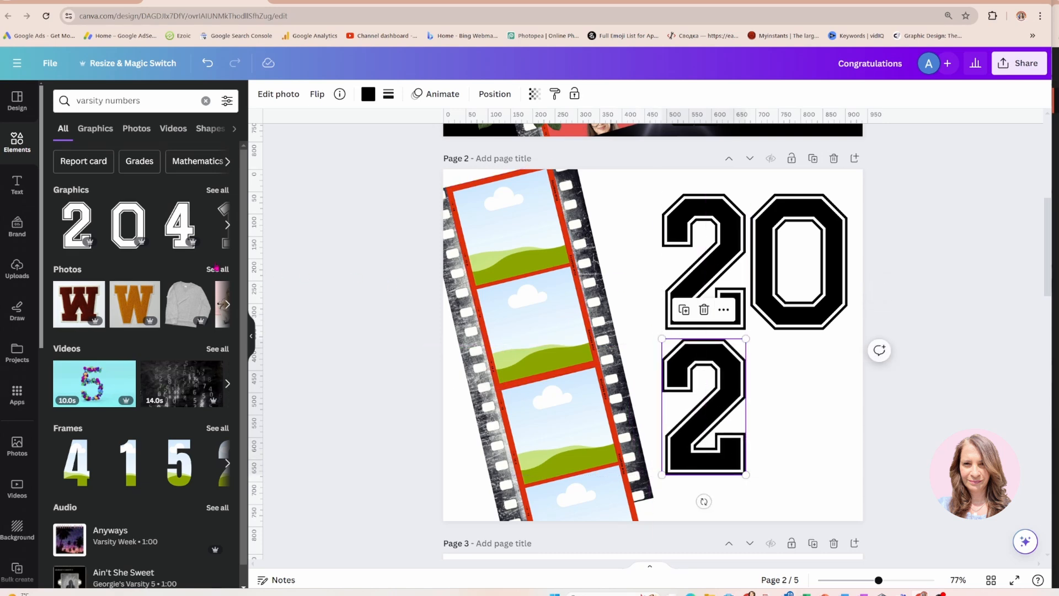
left_click(180, 224)
left_click_drag(624, 365, 784, 422)
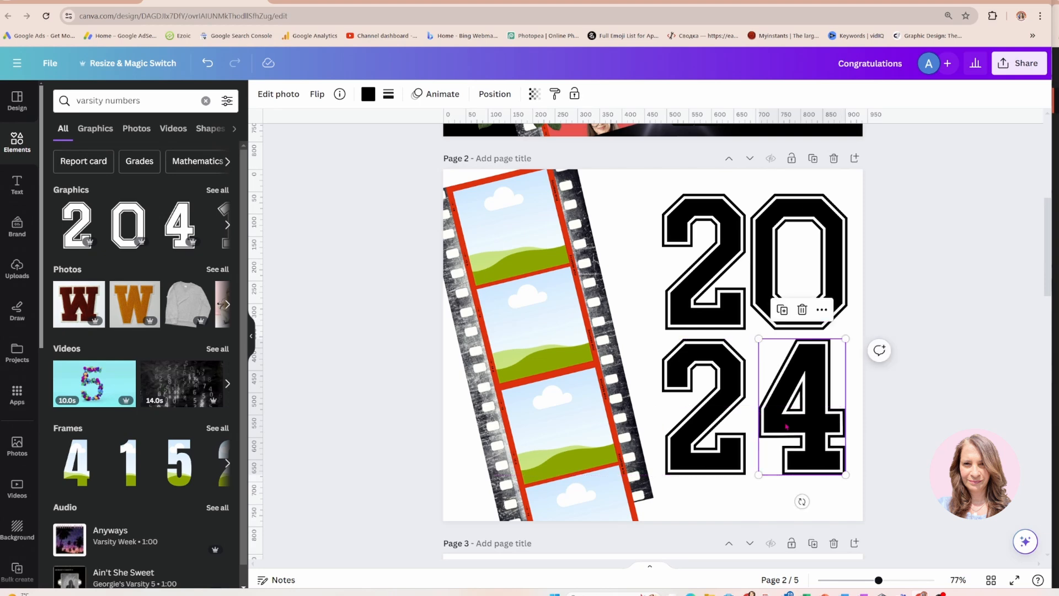
Recolor the upper row's digit 2 with the document's red.
left_click(704, 259)
left_click(367, 94)
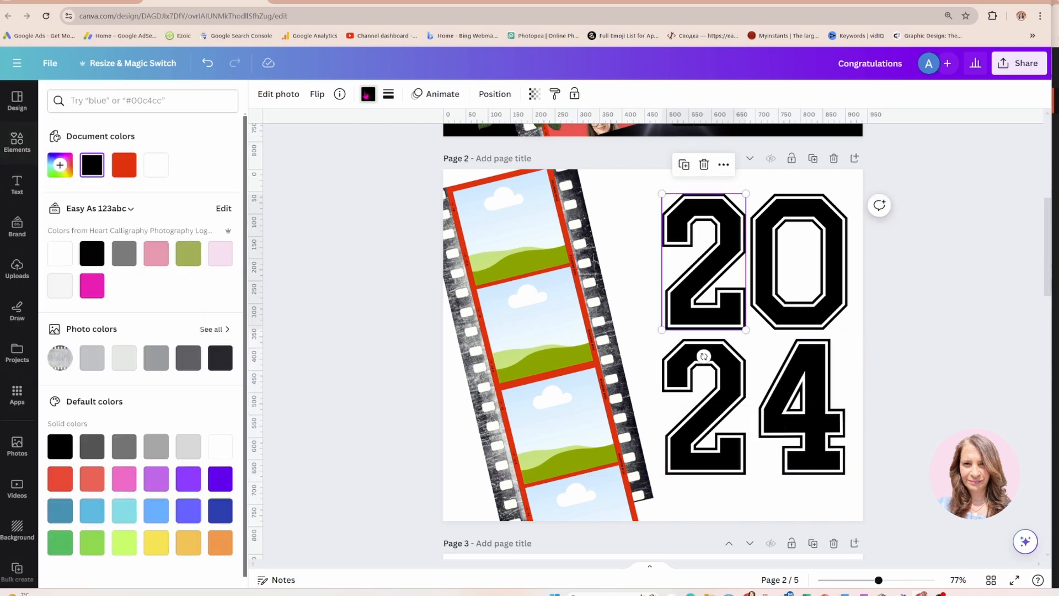
left_click(124, 164)
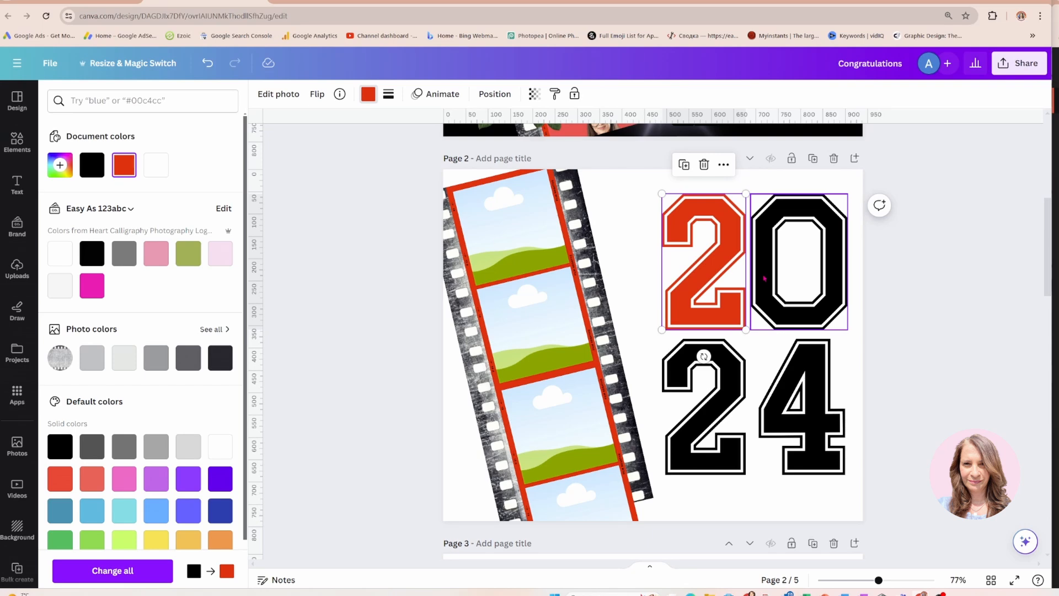
Copy the red digit's style onto the upper 0 and the lower row's 2 and 4.
left_click(554, 94)
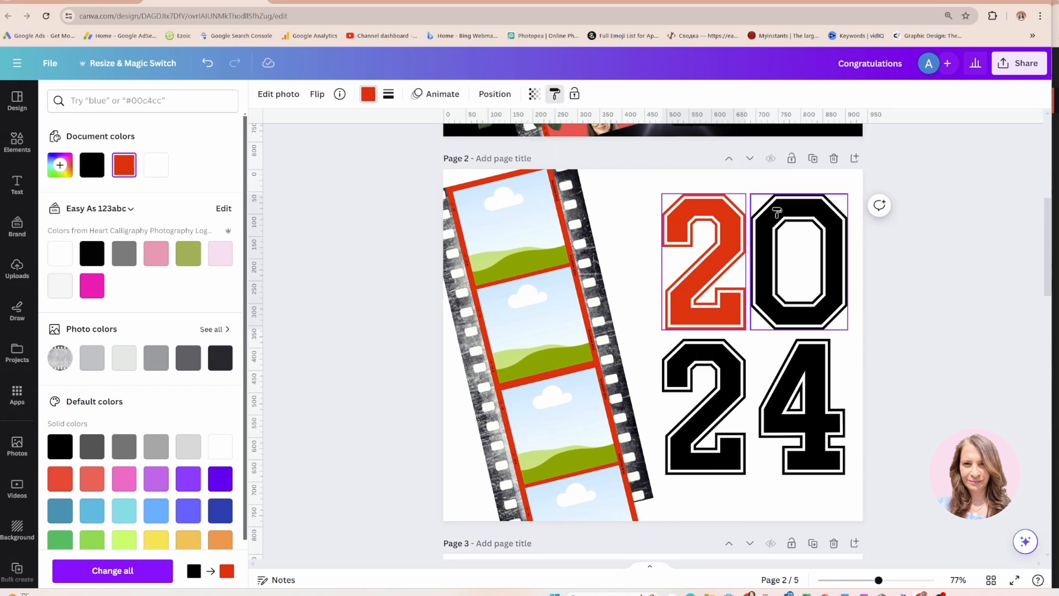
left_click(798, 259)
left_click(554, 94)
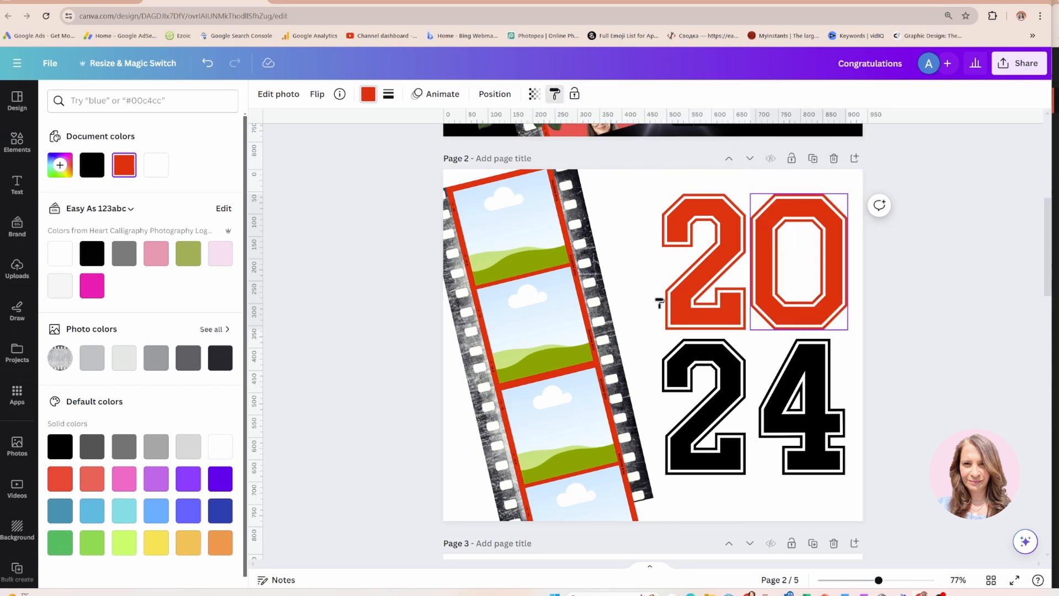
left_click(695, 391)
left_click(554, 94)
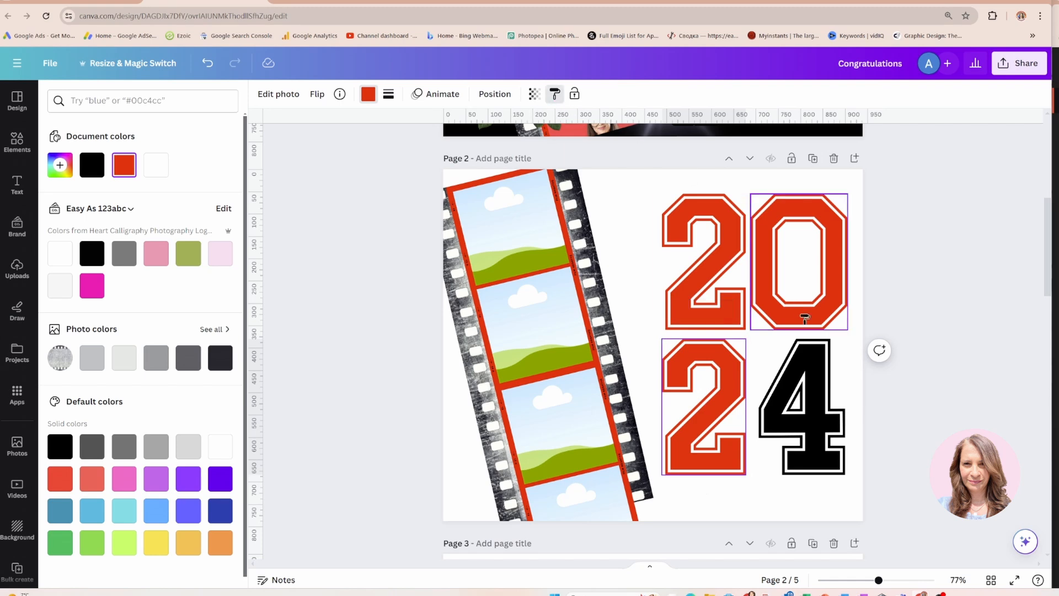
left_click(815, 370)
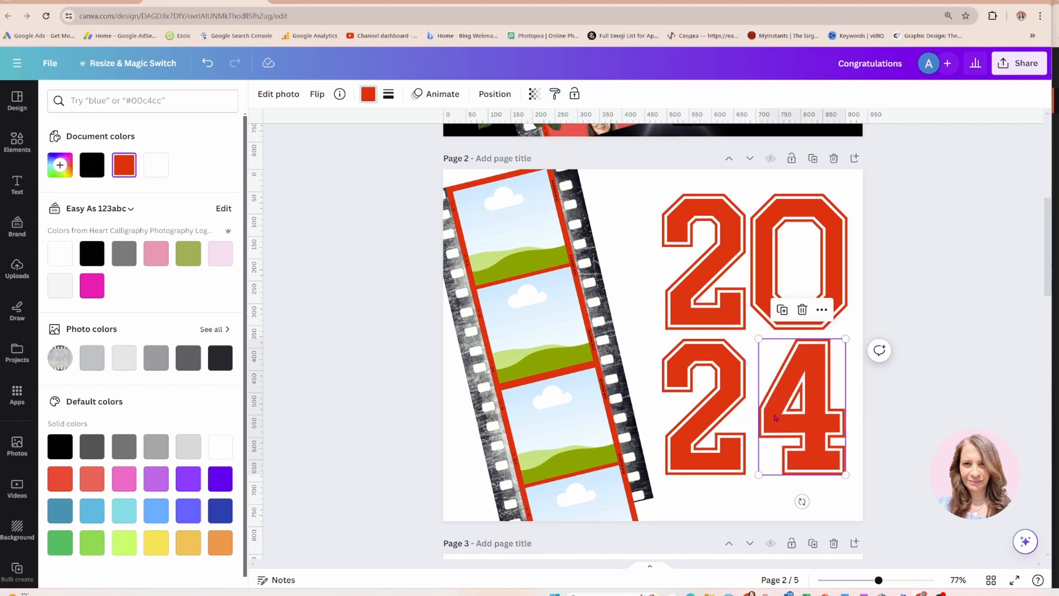
Compare with the finished design on page 1, then replace the varsity numbers search with an elements search for "paper hole".
scroll(775, 417, "up", 7)
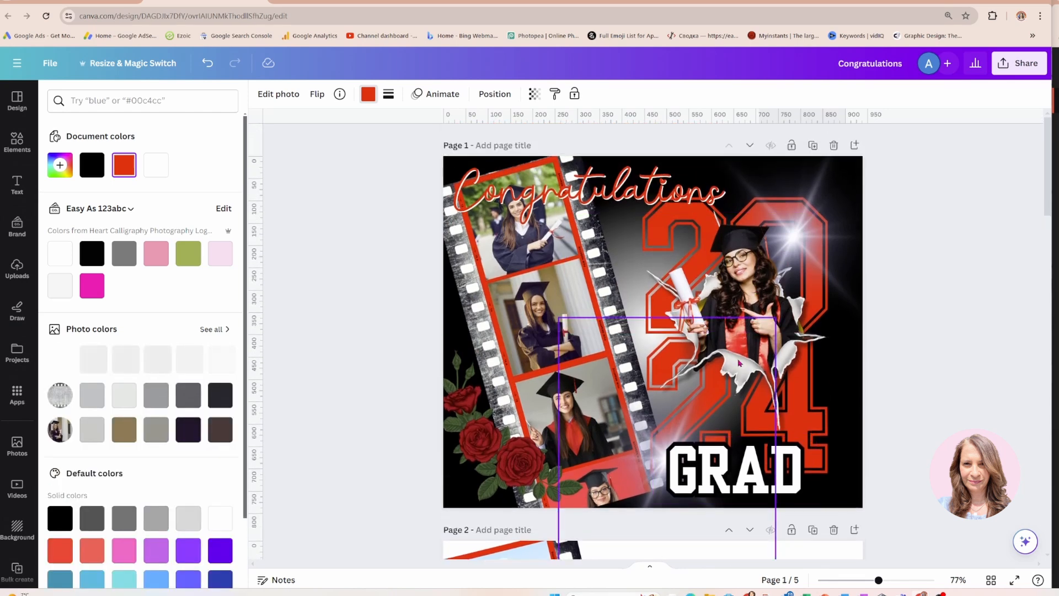
scroll(740, 362, "down", 8)
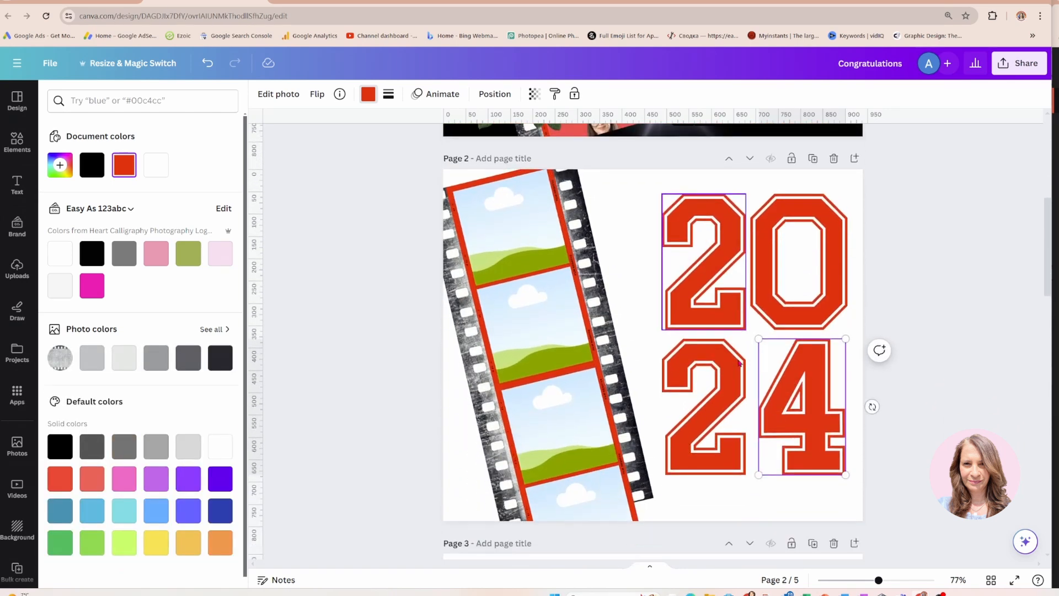
scroll(712, 366, "up", 1)
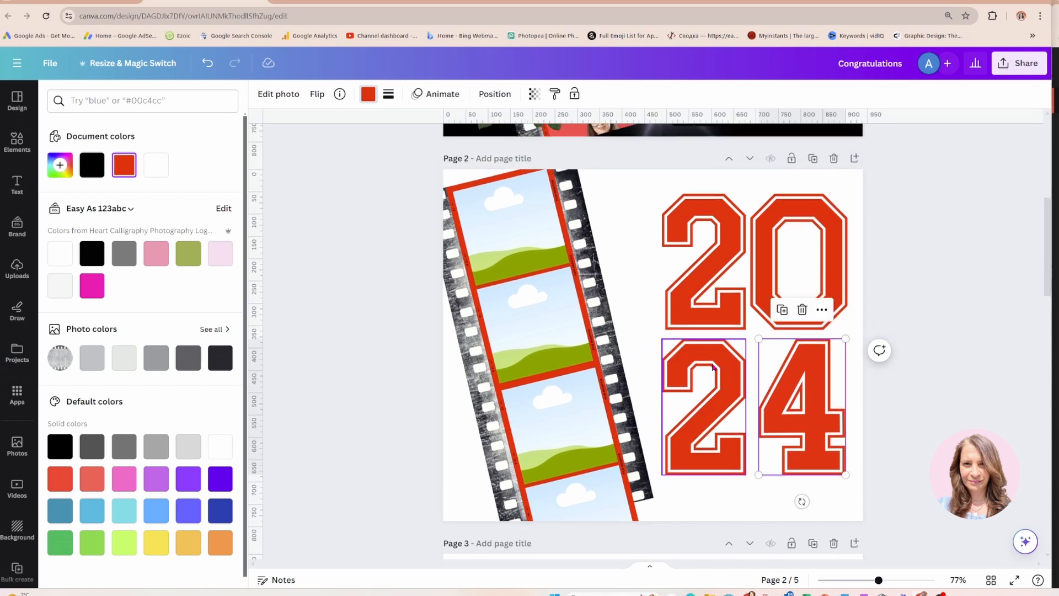
left_click(17, 143)
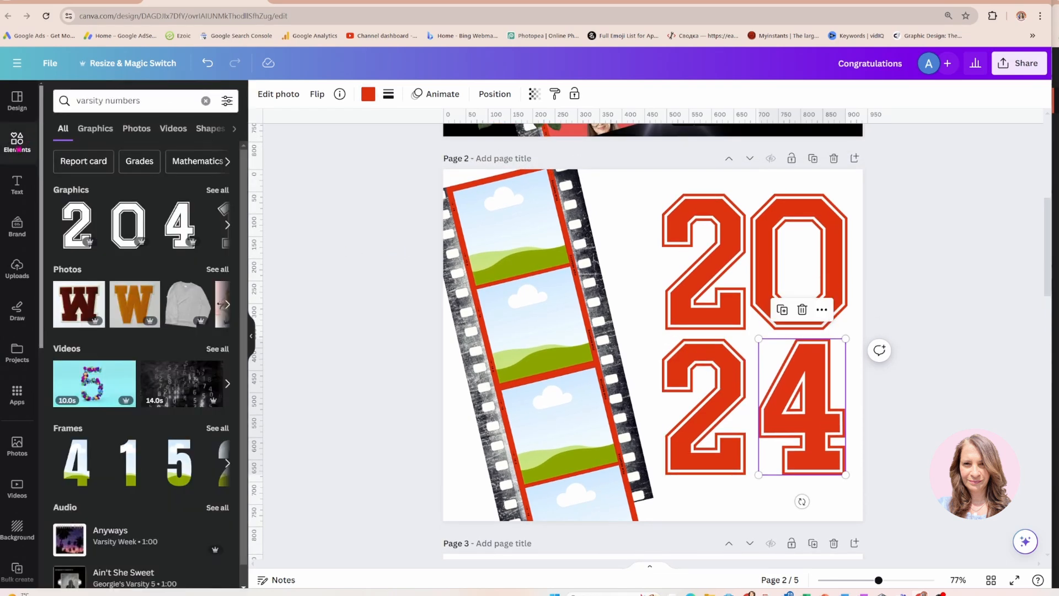
left_click(205, 101)
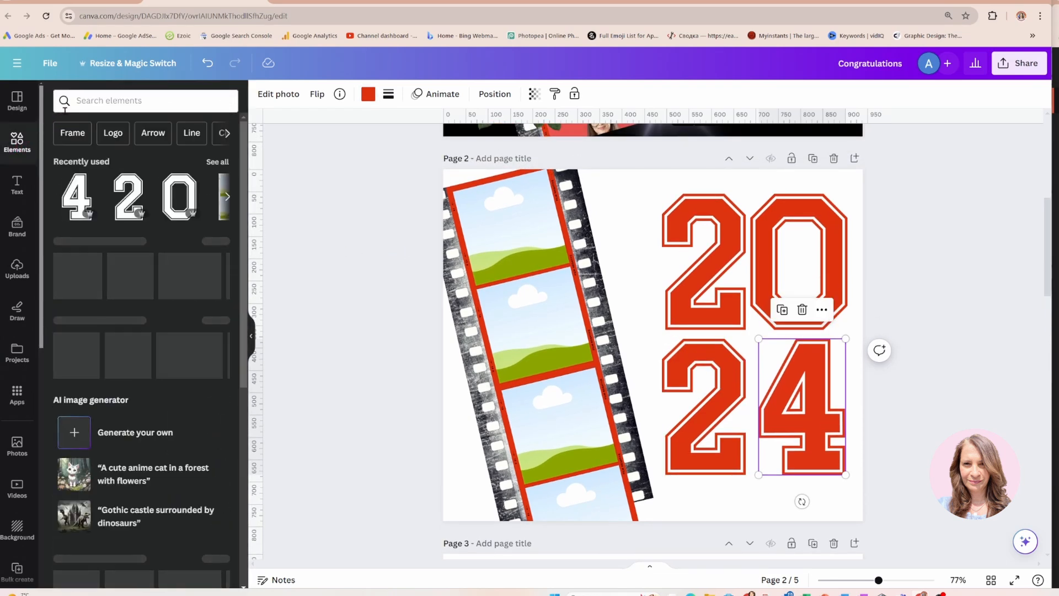
left_click(165, 105)
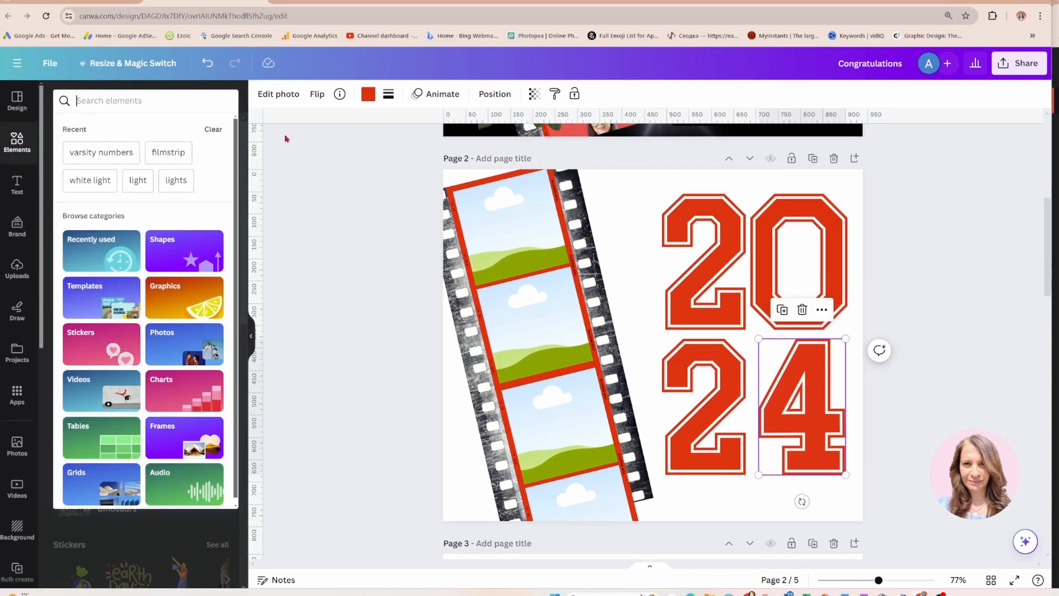
type("paper")
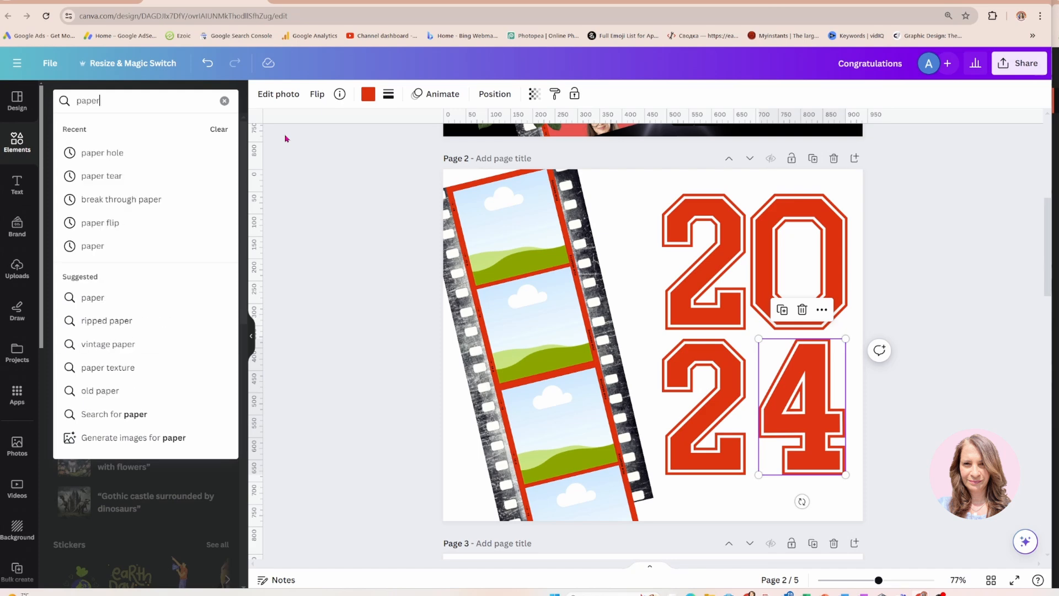
type(" hole")
key("Return")
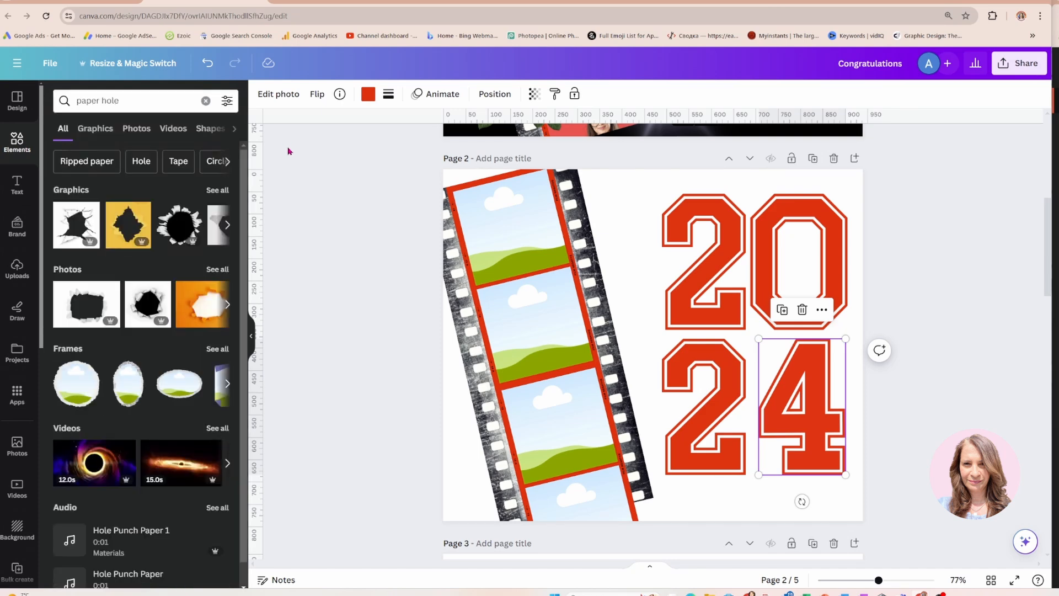
Add the torn paper hole graphic with curled, spiky edges and place it over the middle of the 2024 digits.
left_click(222, 193)
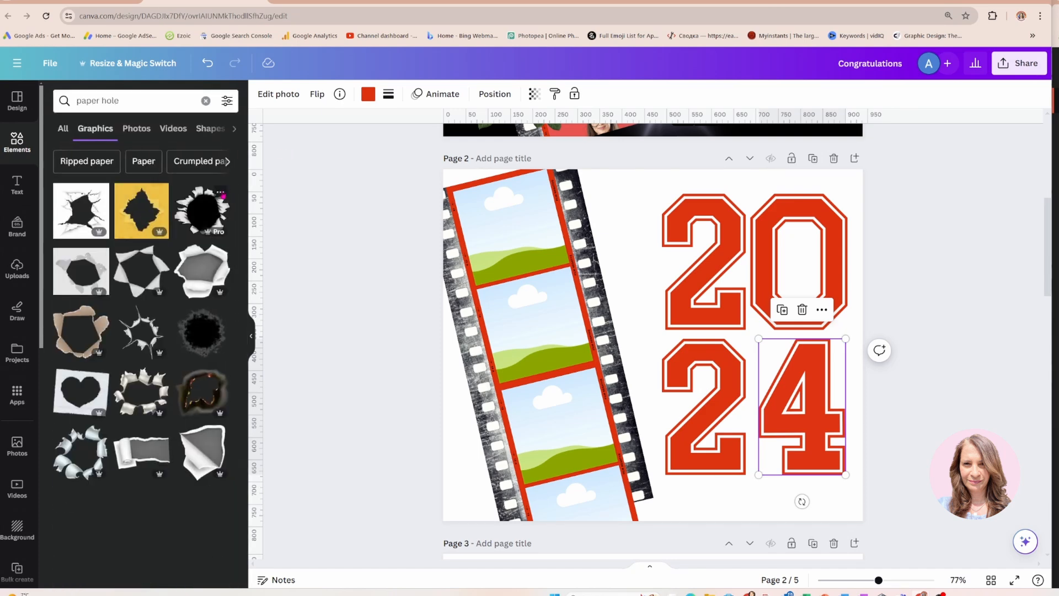
left_click(127, 346)
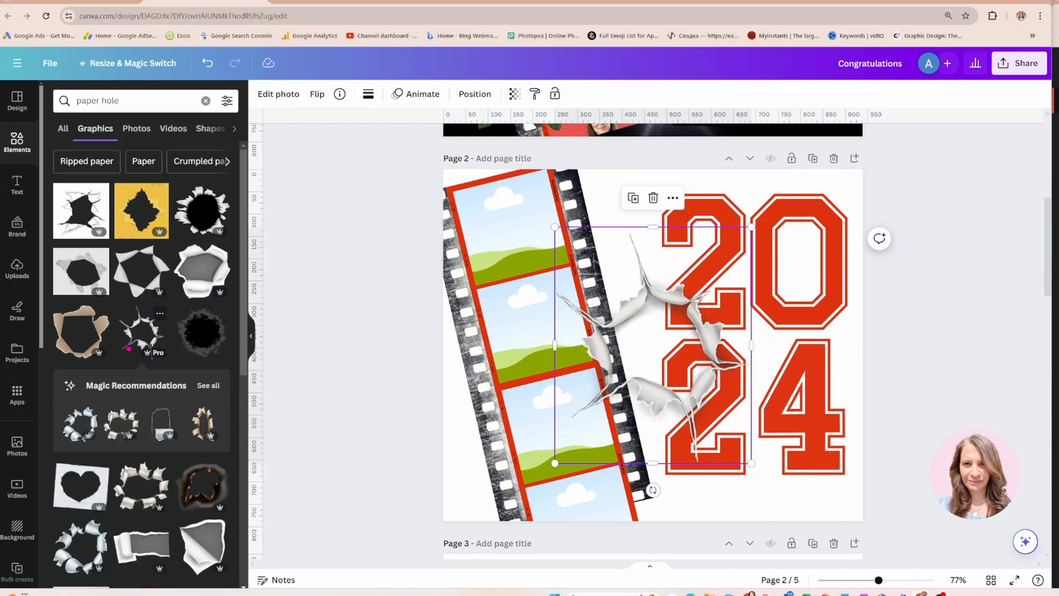
left_click_drag(636, 392, 728, 373)
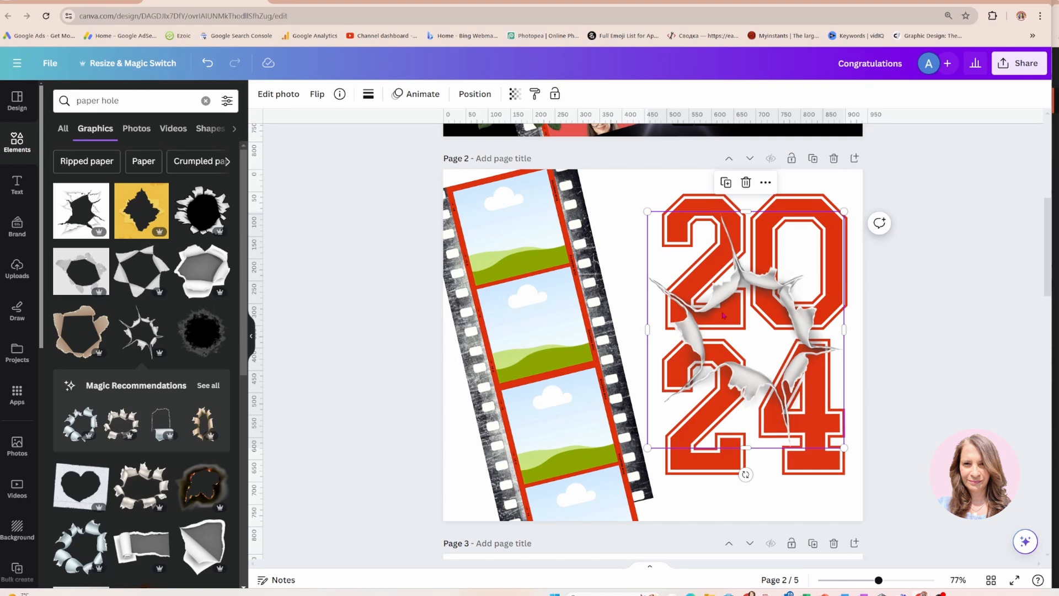
Add blank pages after page 2 and paste a copy of the torn paper hole near the centre of page 4.
left_click(854, 544)
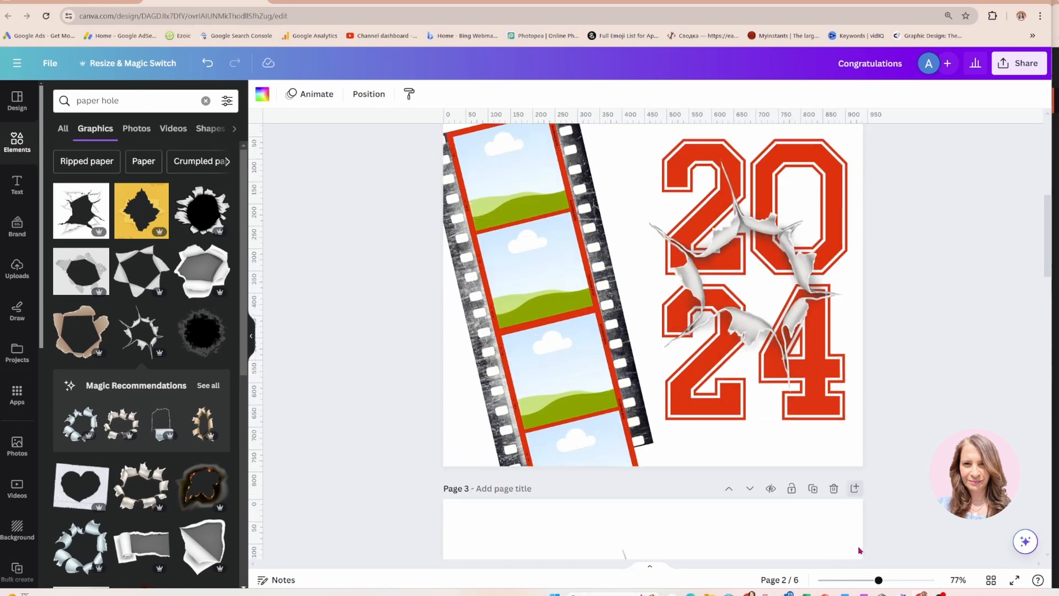
left_click(717, 383)
left_click(854, 159)
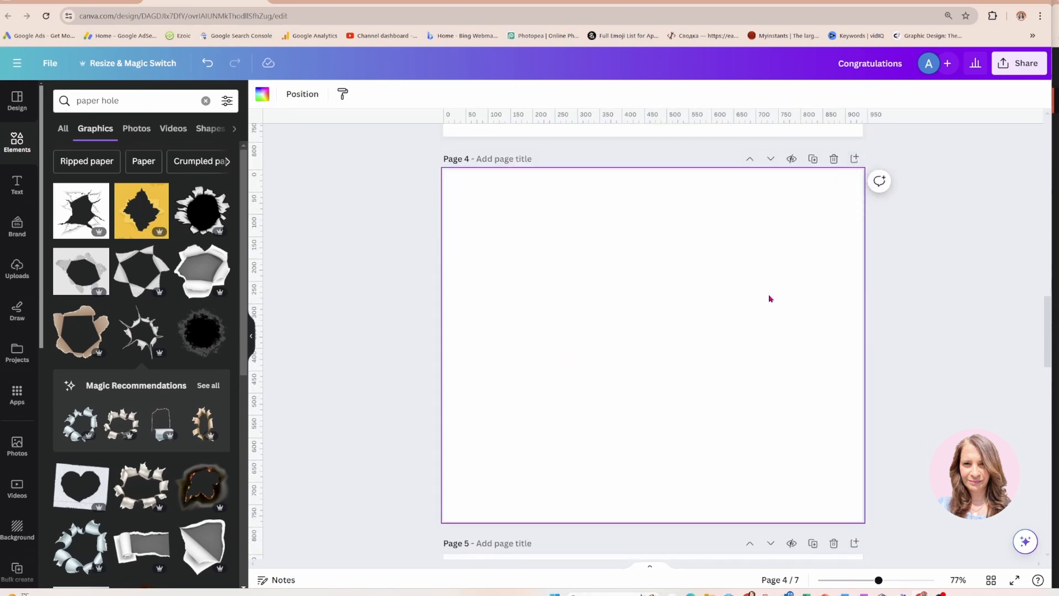
key("ctrl+v")
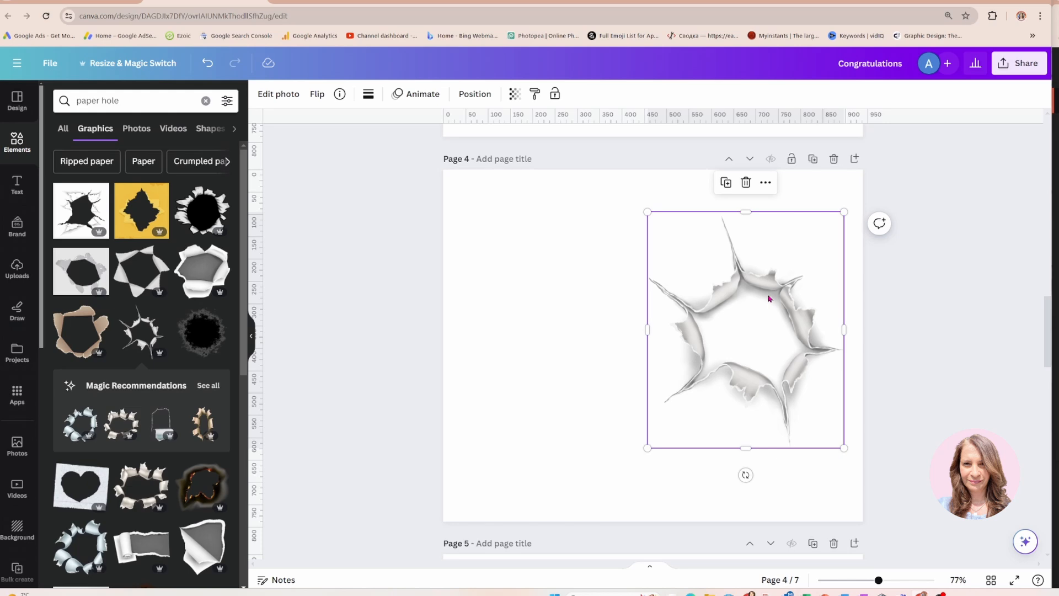
left_click_drag(768, 299, 671, 284)
Set page 4's background color to the document's red.
left_click(515, 207)
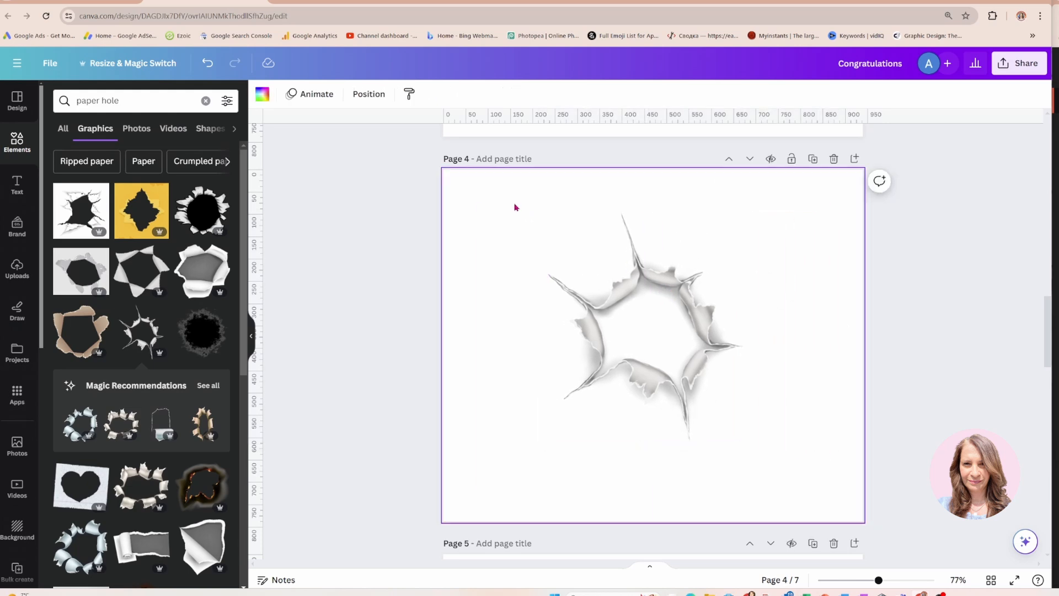
left_click(262, 94)
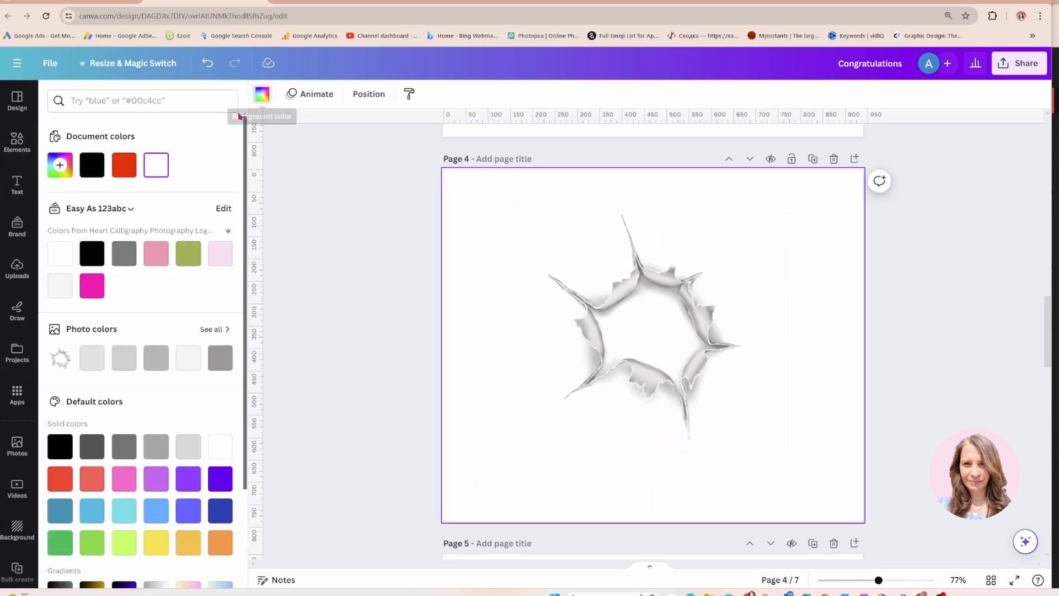
left_click(124, 165)
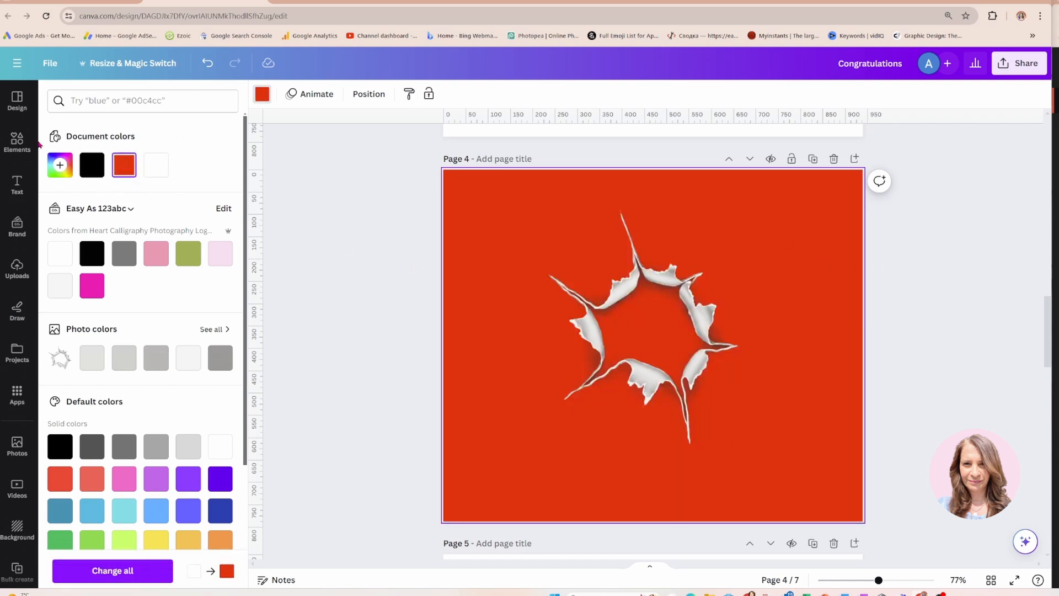
Search the element photos for "grad" and add the photo of the graduate in the green cap and gown.
left_click(17, 141)
left_click(641, 323)
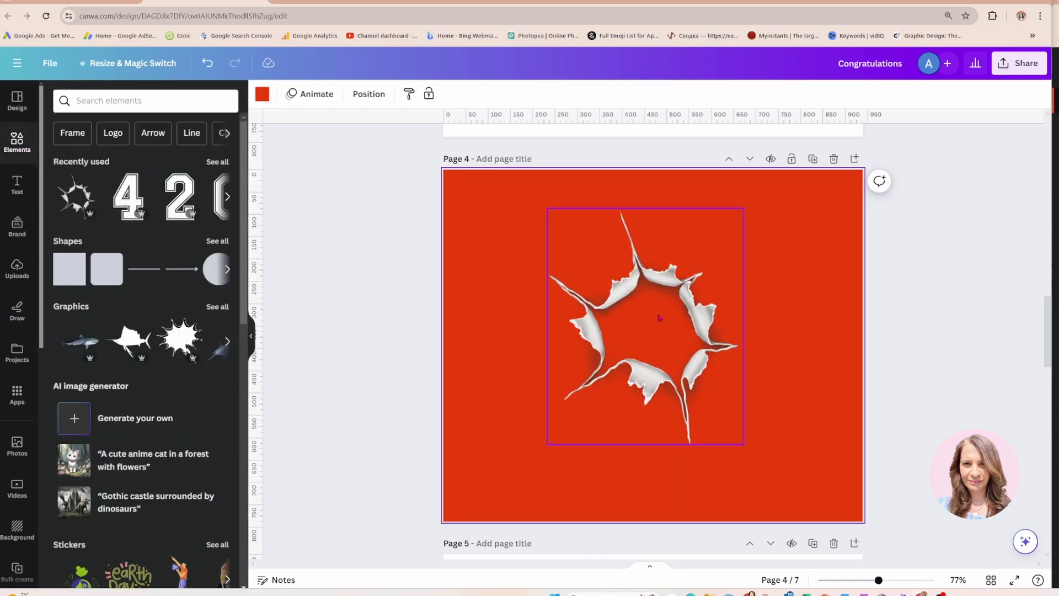
left_click(84, 100)
type("grad")
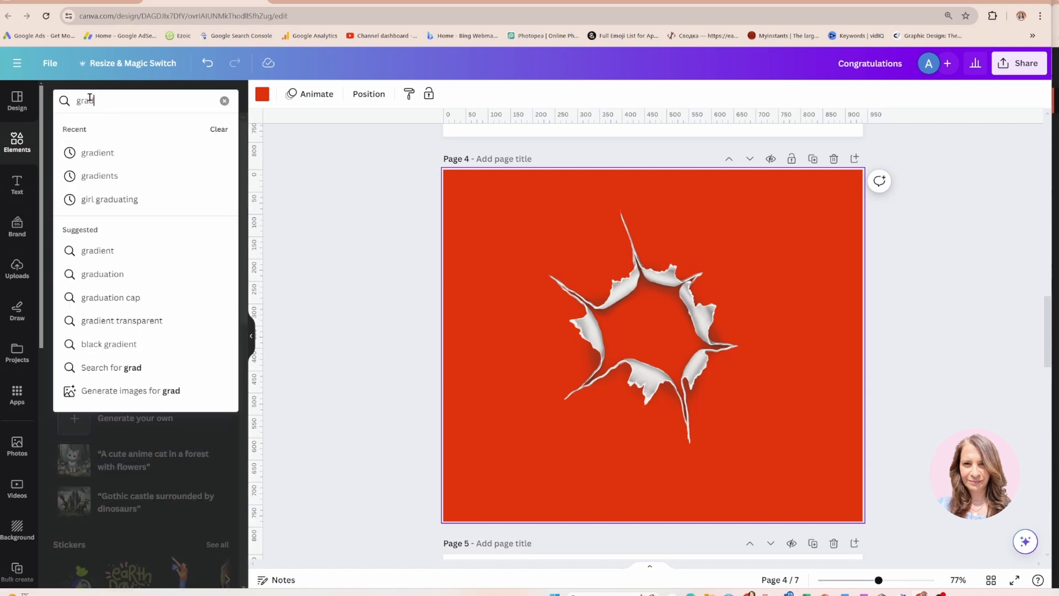
key("Return")
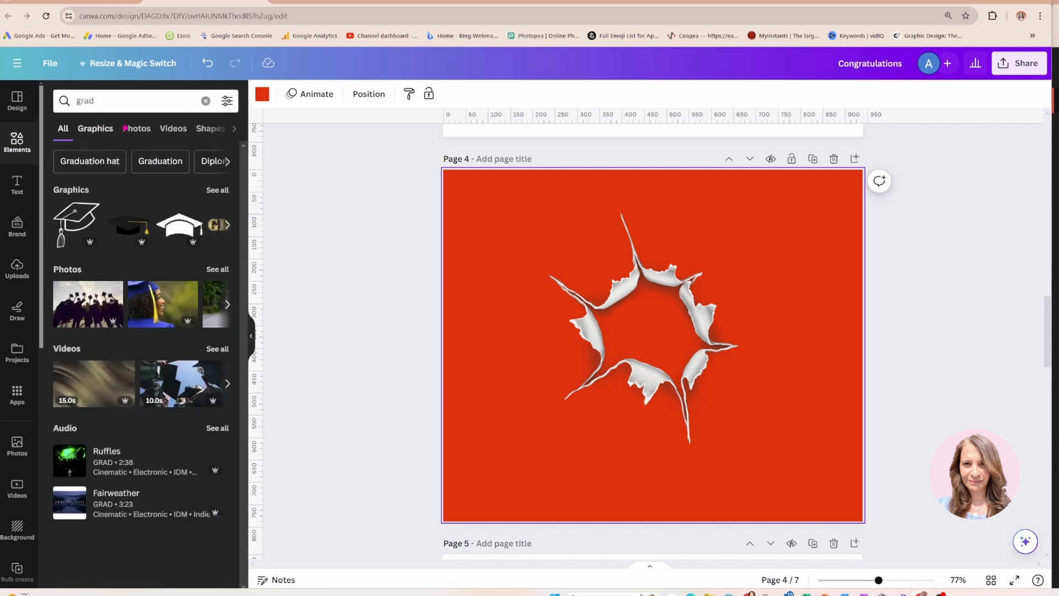
left_click(136, 128)
left_click(91, 255)
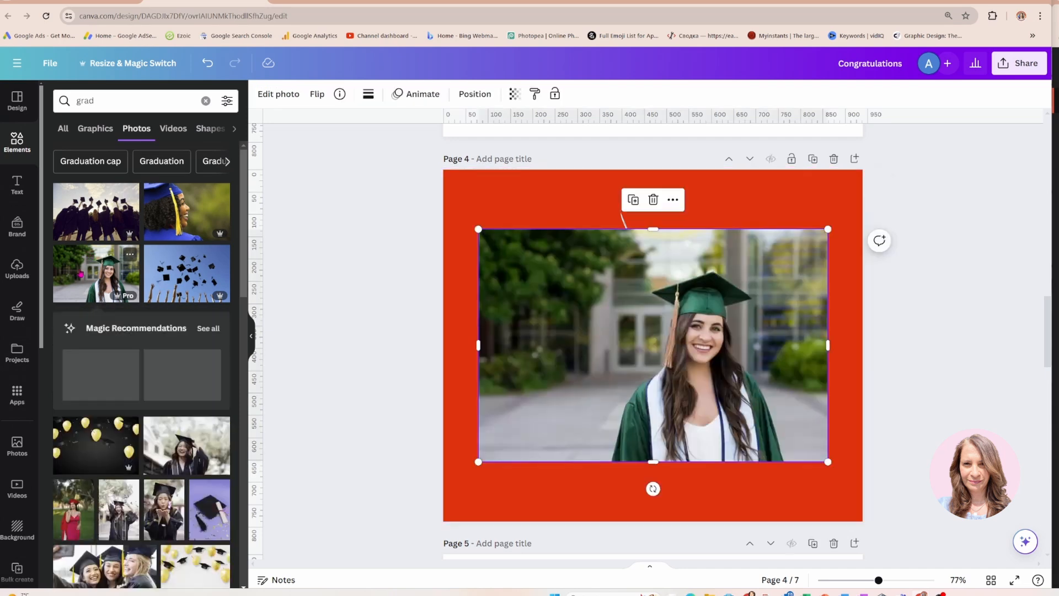
Shrink the graduate photo to about 499 by 333 px and move it over the torn paper hole.
left_click_drag(696, 389, 688, 428)
left_click_drag(820, 268, 694, 353)
left_click_drag(610, 450, 703, 447)
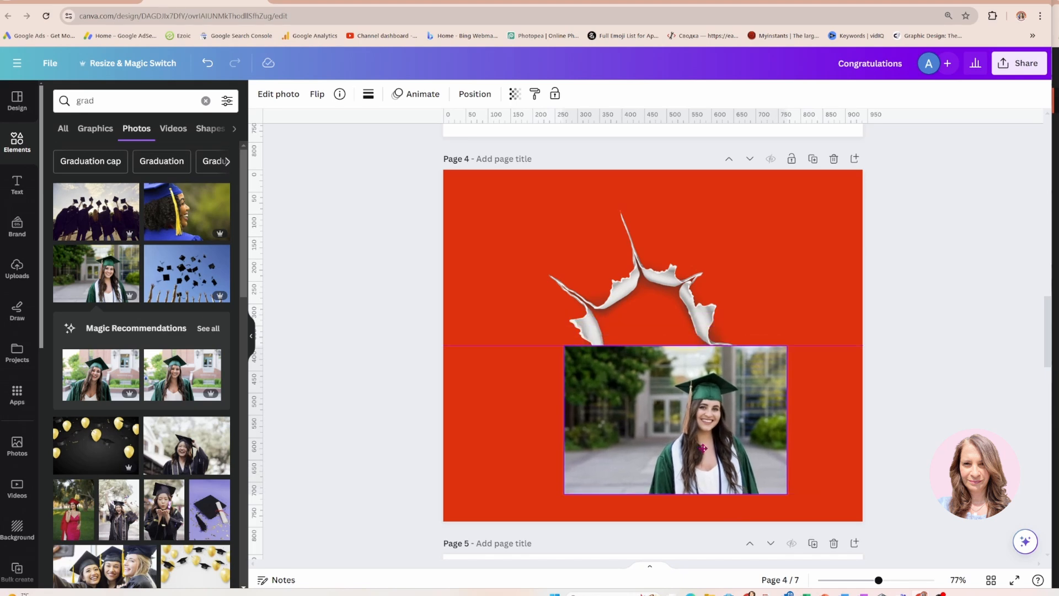
left_click_drag(703, 448, 694, 433)
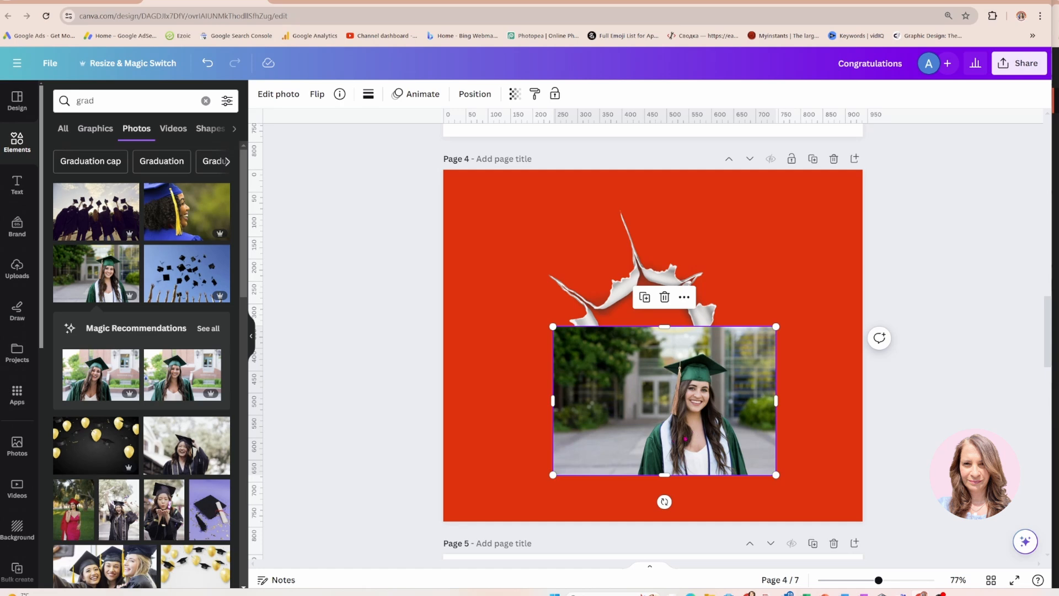
left_click_drag(673, 385, 667, 437)
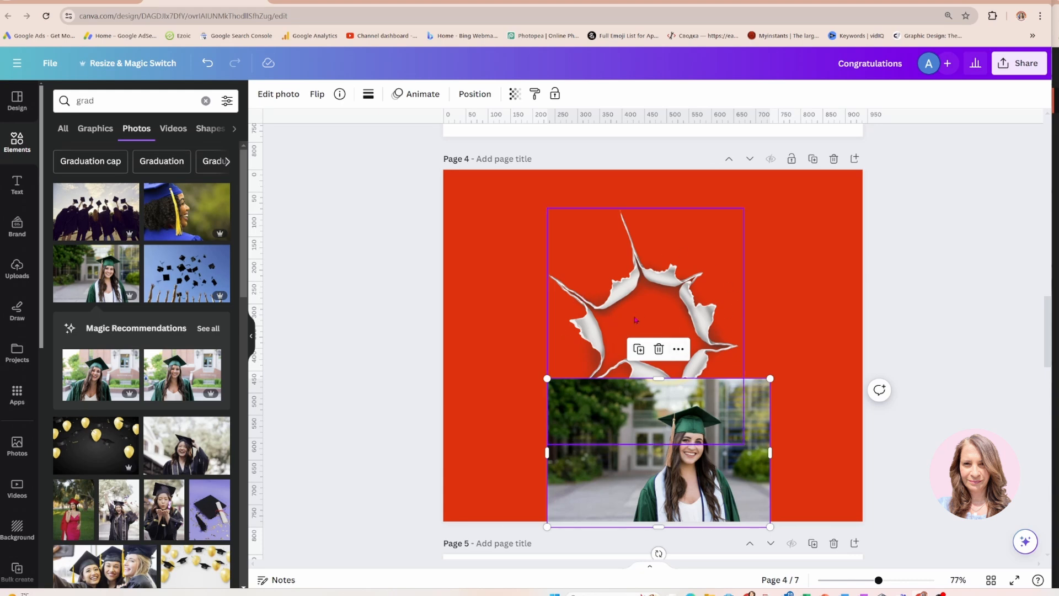
left_click_drag(705, 488, 665, 326)
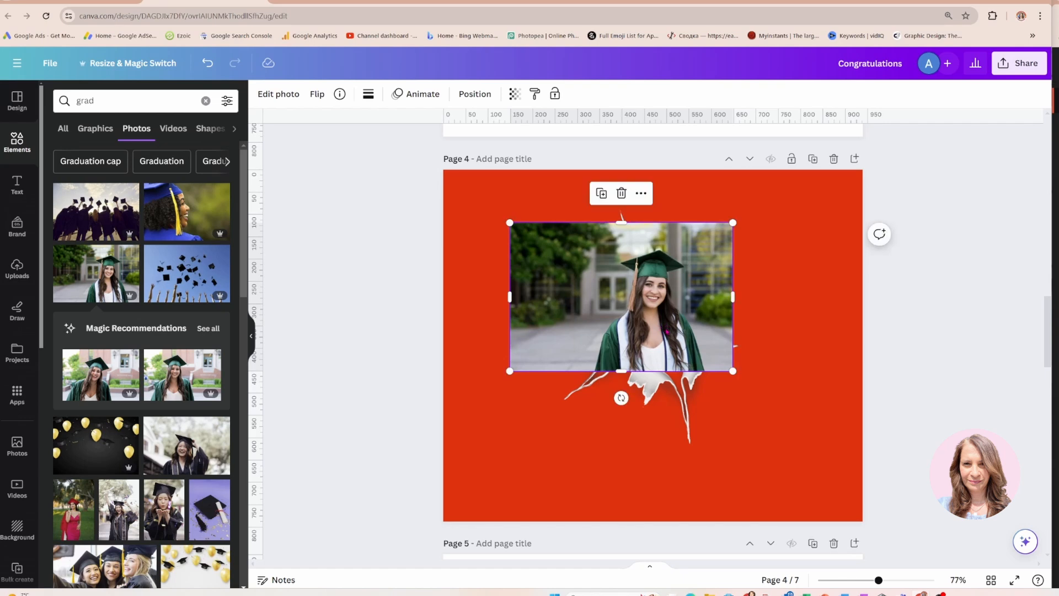
Remove the graduate photo's background and nudge the cutout to about X 157, Y 108.5 px inside the paper hole.
left_click(279, 94)
left_click(73, 182)
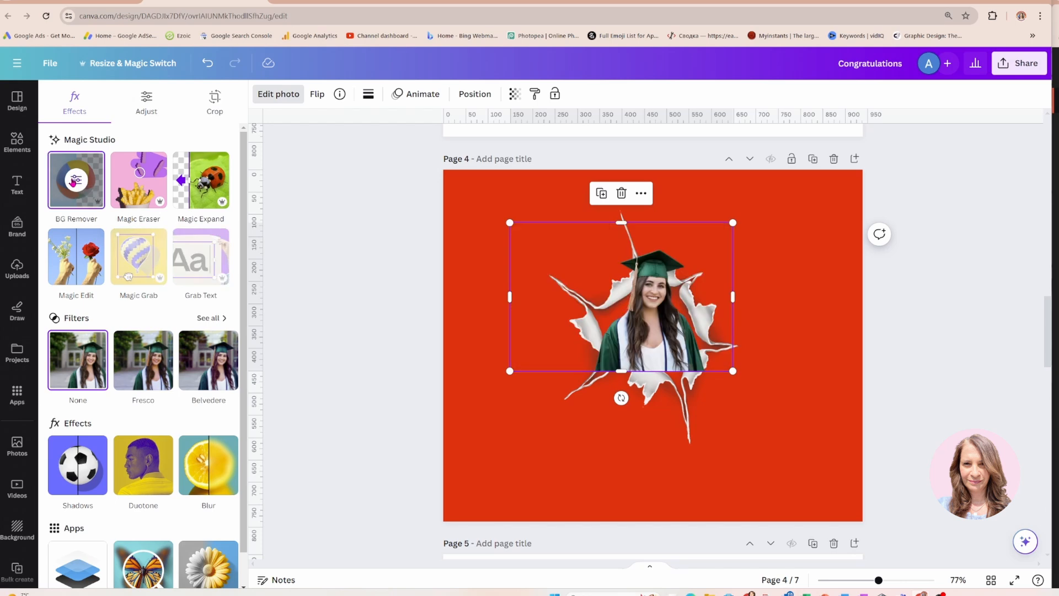
left_click_drag(652, 313, 655, 308)
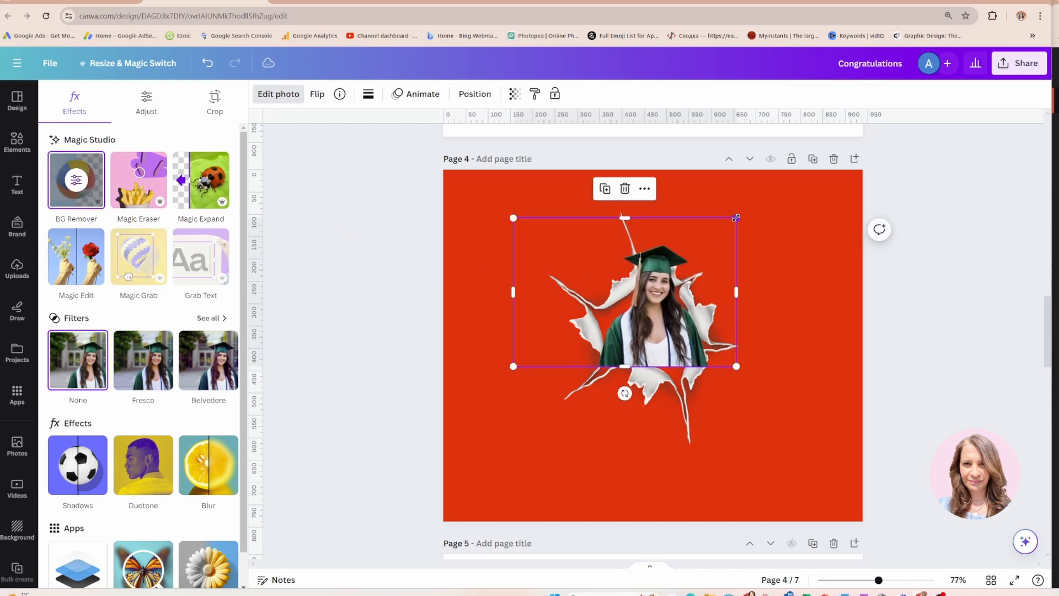
Try layering the graduate cutout beneath the torn paper hole, and undo the reordering.
left_click(790, 315)
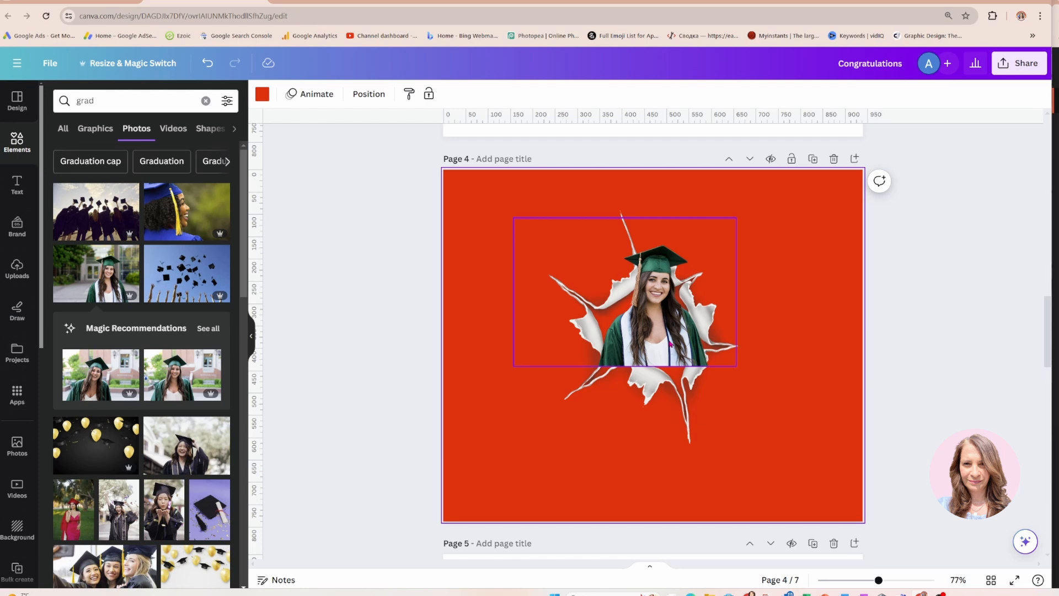
left_click(721, 390)
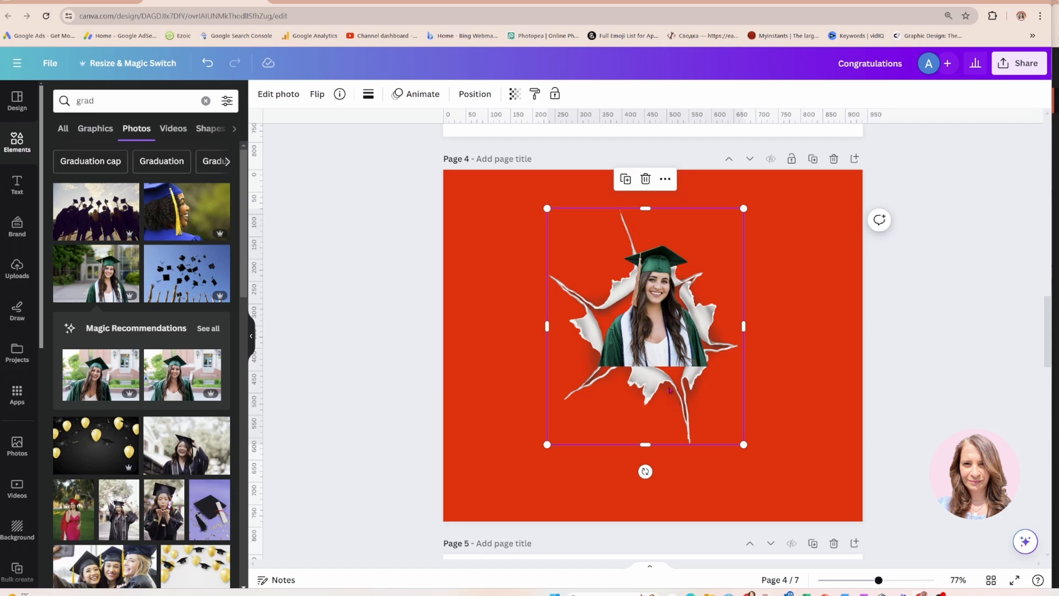
left_click(661, 346)
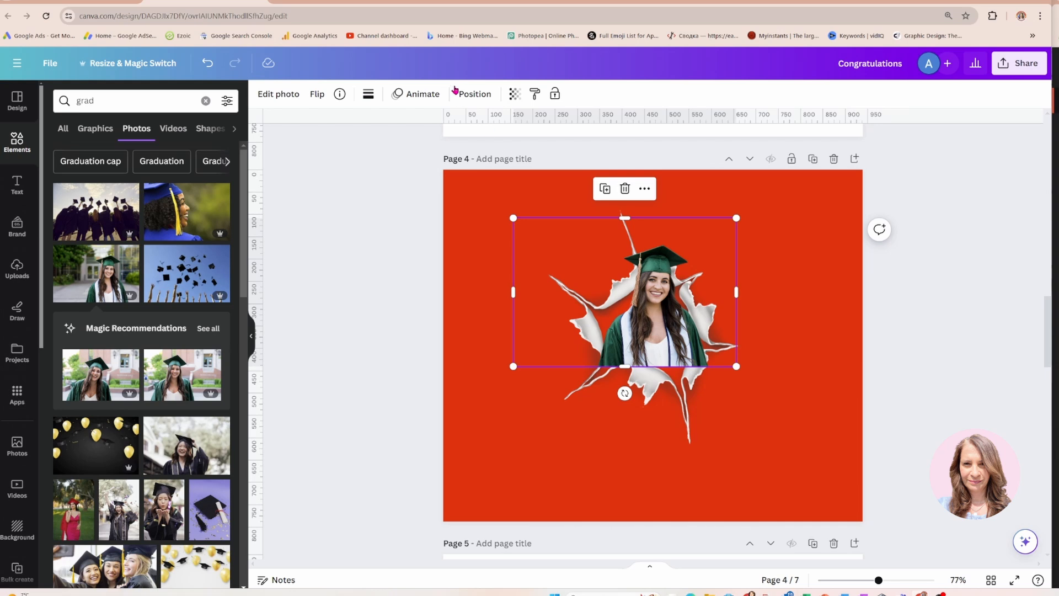
left_click(470, 95)
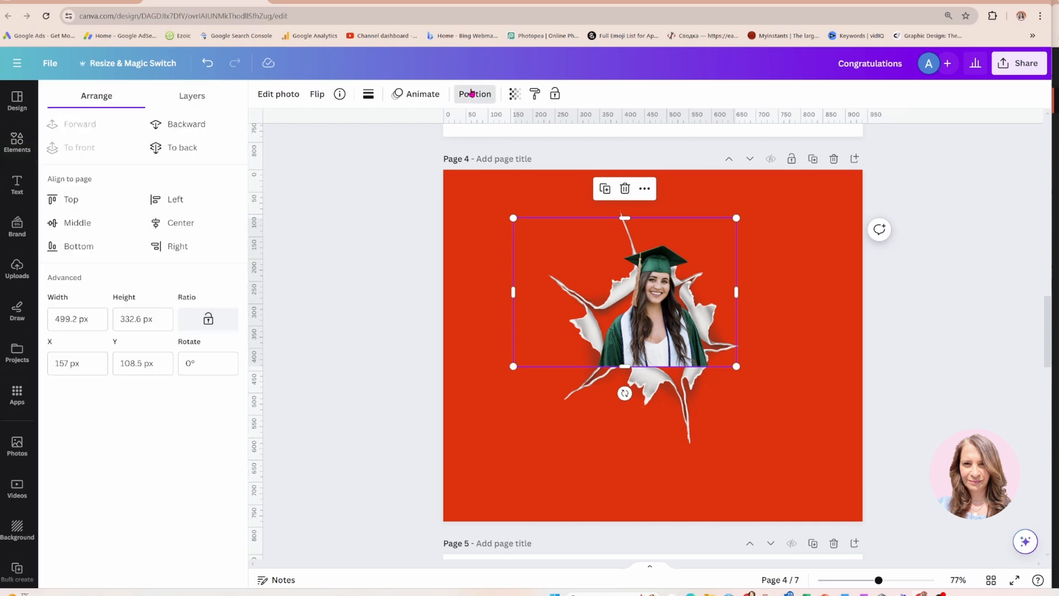
left_click(198, 98)
left_click_drag(146, 176, 148, 225)
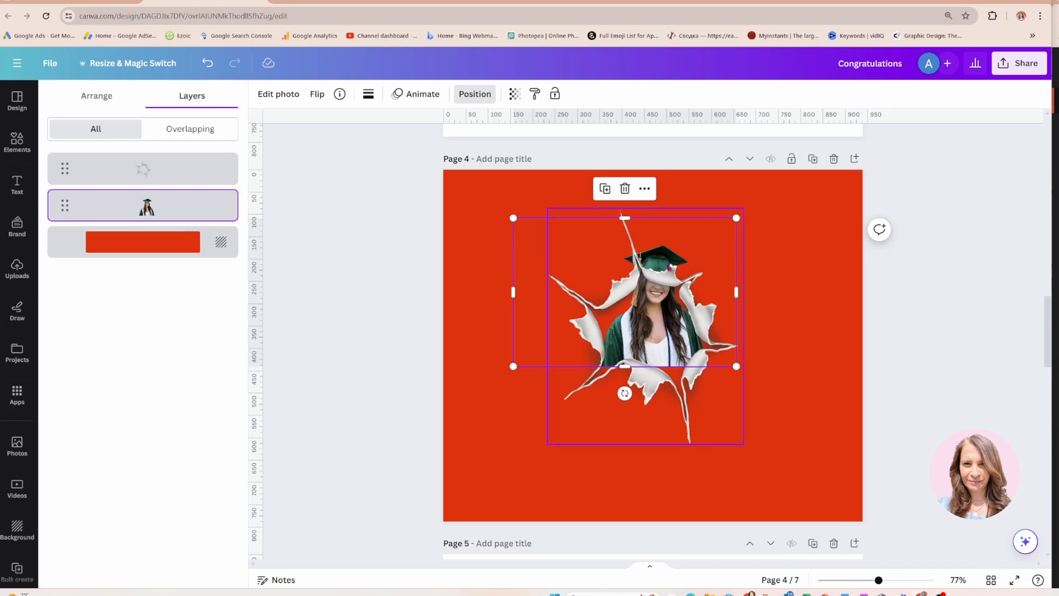
left_click(791, 243)
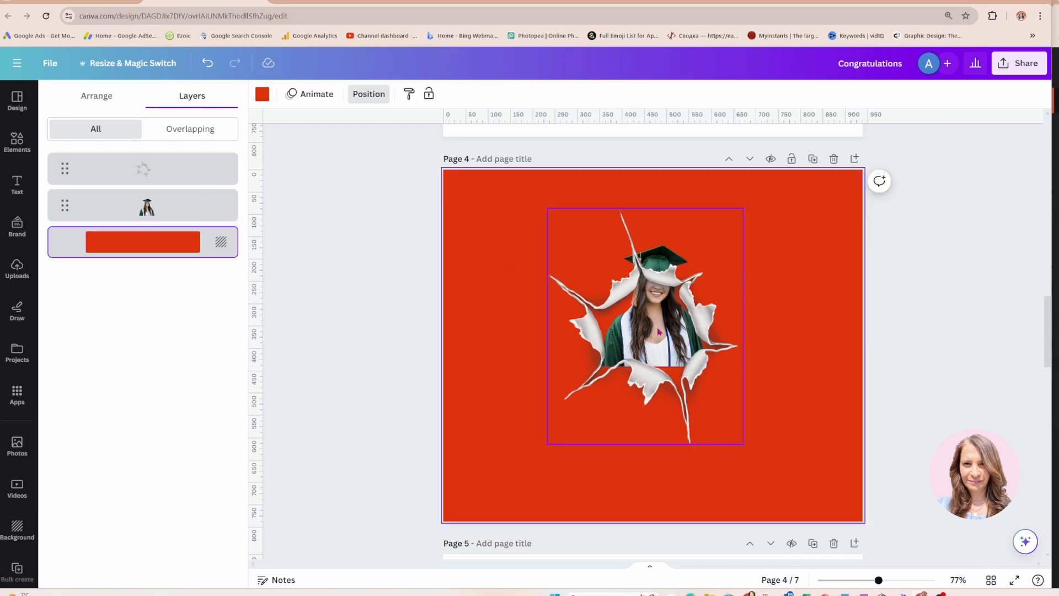
left_click(208, 63)
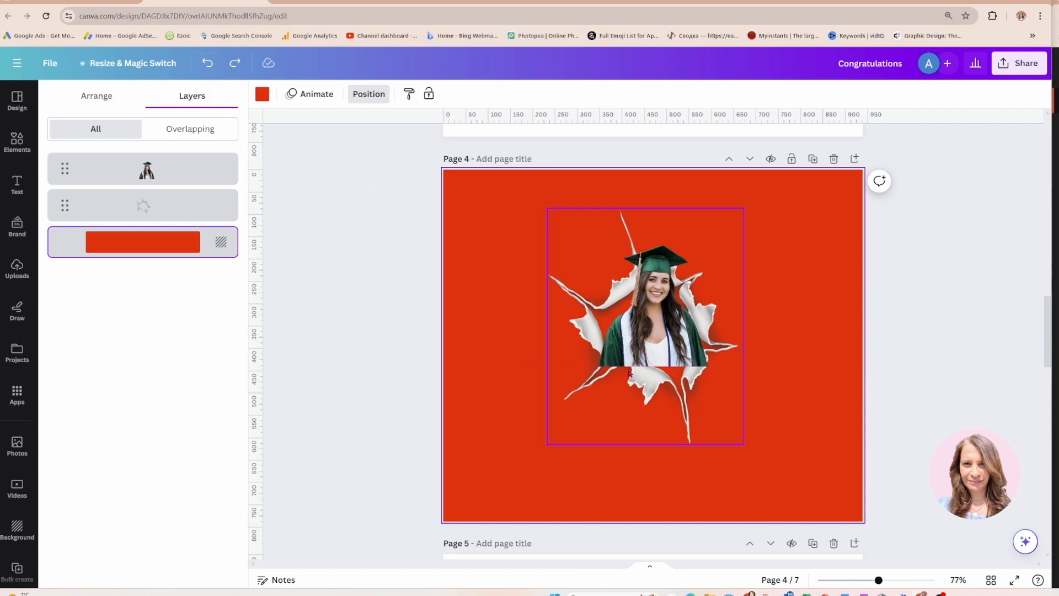
Enlarge the graduate cutout slightly, reposition it over the paper hole and crop the empty area beside it to the hole's left edge.
left_click(658, 366)
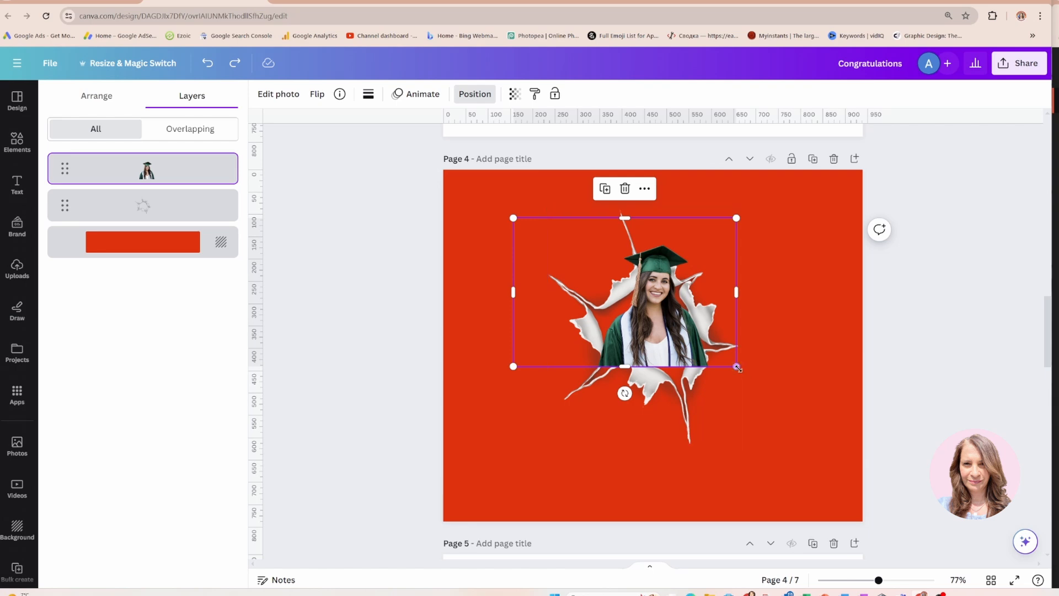
left_click_drag(737, 366, 757, 381)
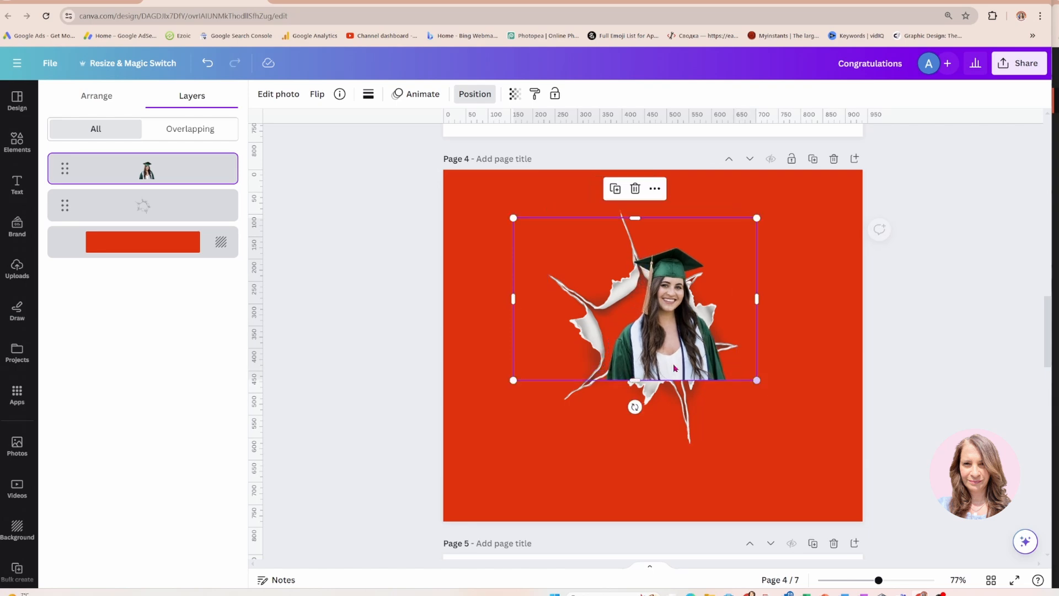
left_click_drag(656, 360, 637, 351)
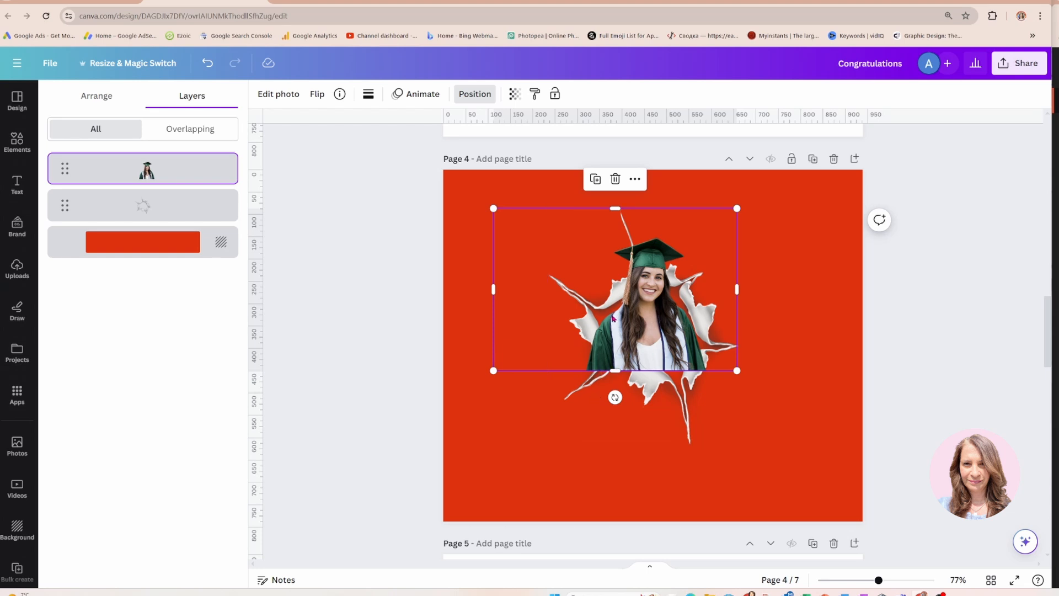
left_click_drag(496, 288, 547, 289)
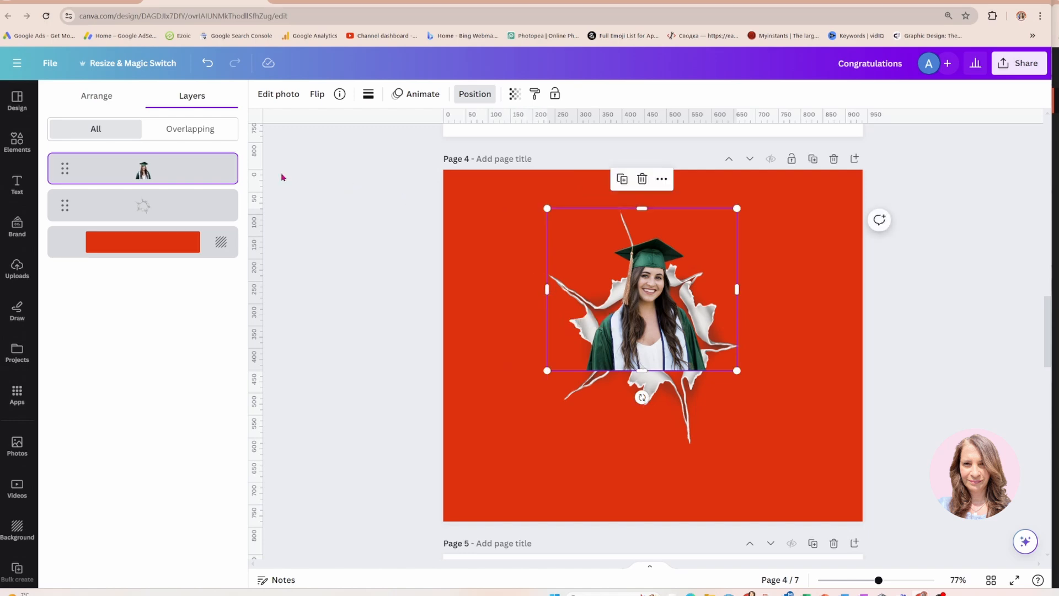
Search the elements for "frame" and place a circular frame at the lower right of page 4.
left_click(17, 143)
left_click(114, 101)
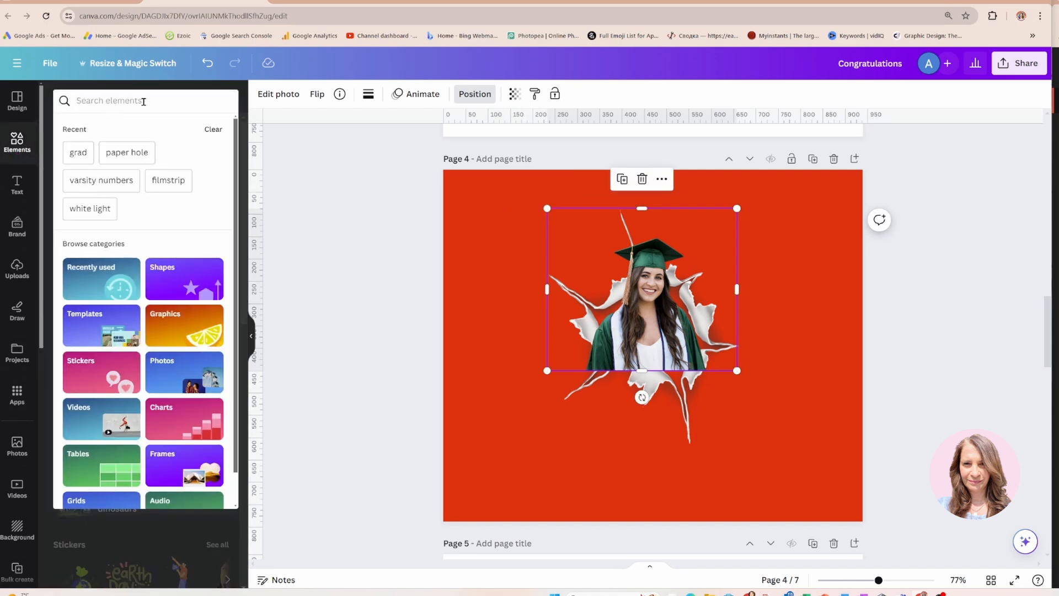
type("frame")
key("Return")
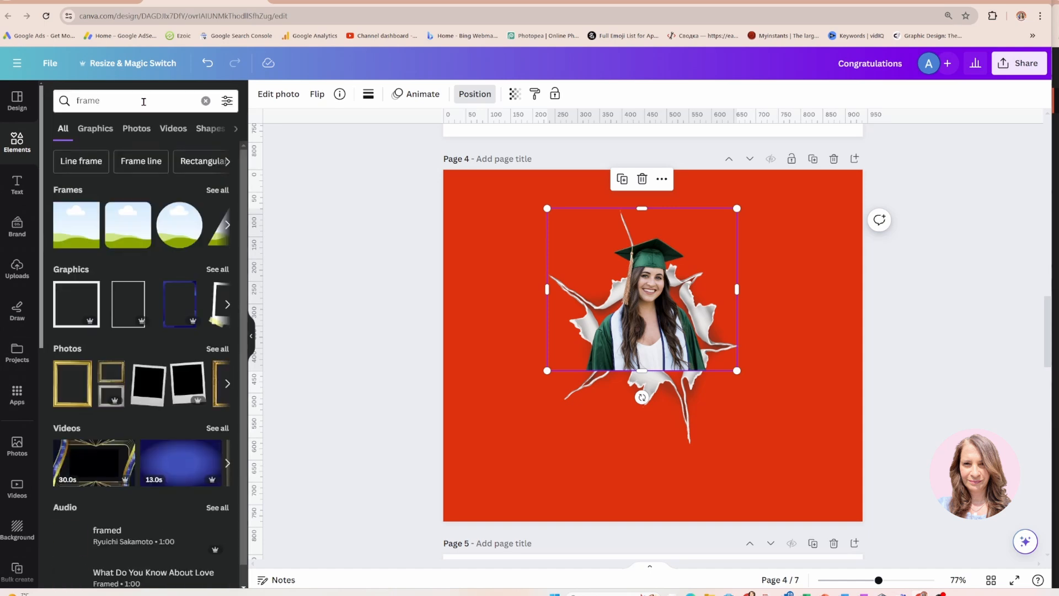
left_click(169, 228)
left_click_drag(659, 369, 765, 422)
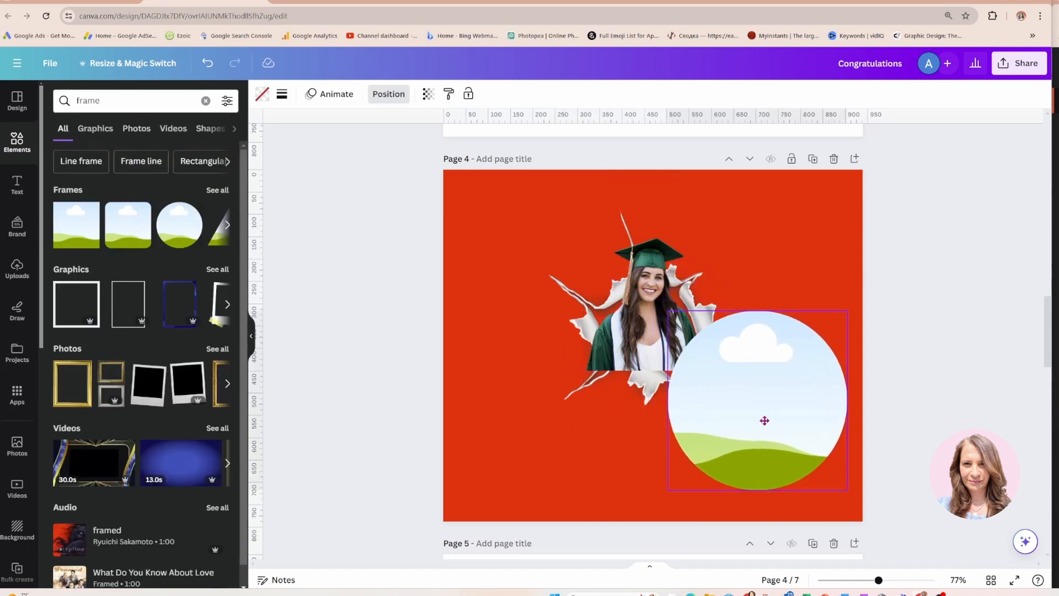
Drop the graduate cutout into the circular frame and move the filled frame over the torn paper hole.
left_click(624, 333)
left_click_drag(623, 334, 686, 376)
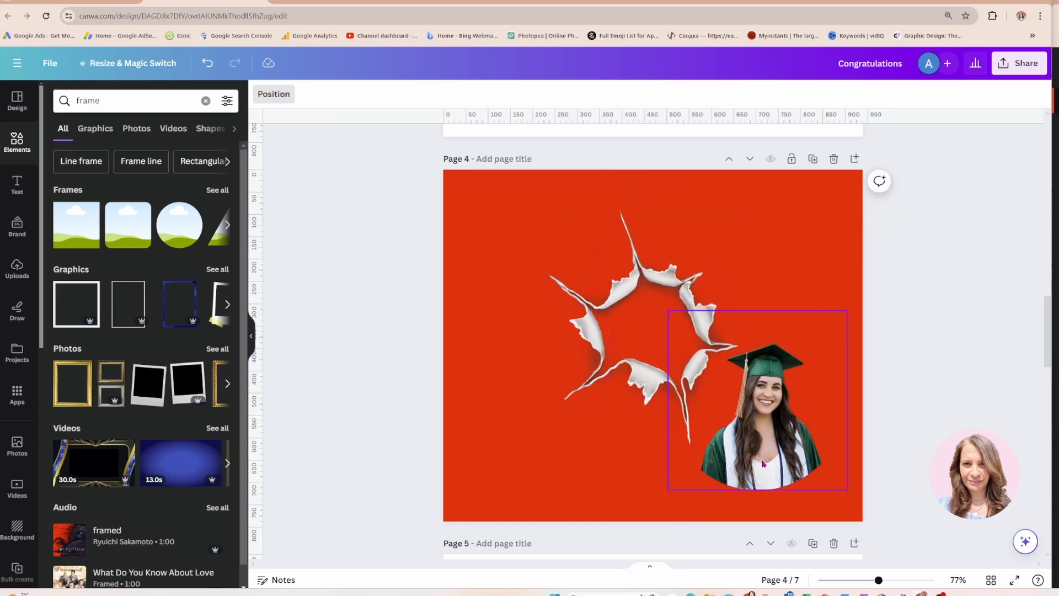
left_click_drag(763, 463, 653, 348)
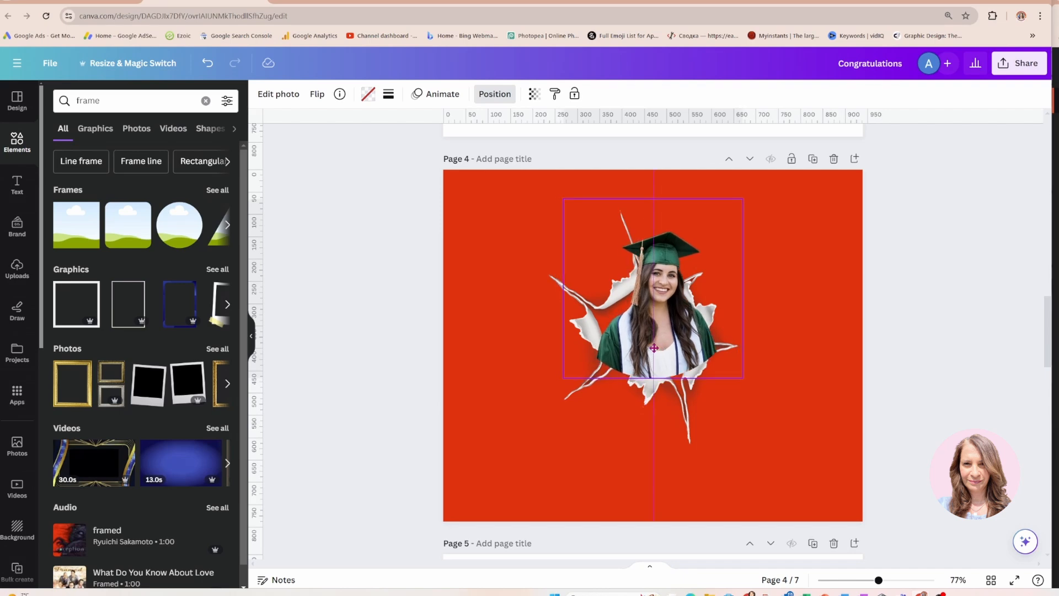
left_click_drag(654, 348, 650, 347)
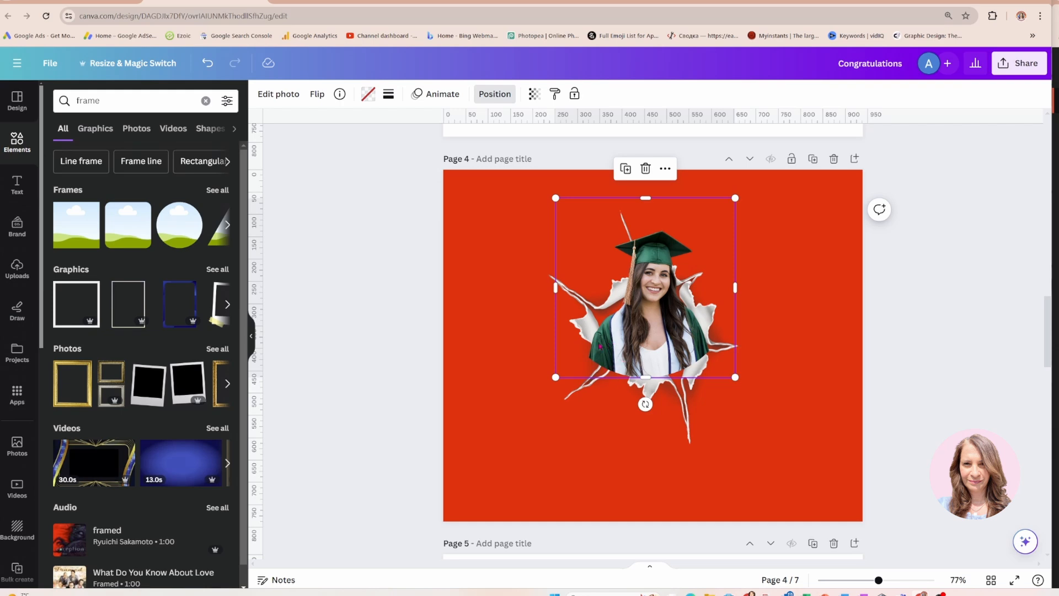
Add a square frame to page 4 and fill it with the recently used photo of the graduate in the green cap and gown.
left_click_drag(65, 238, 694, 437)
left_click(11, 151)
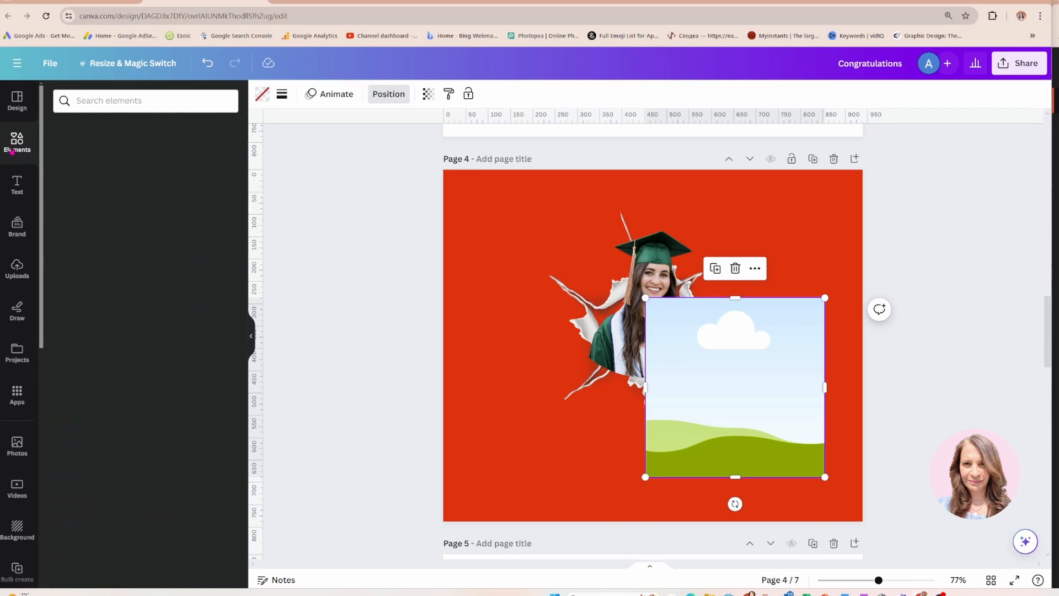
left_click(213, 182)
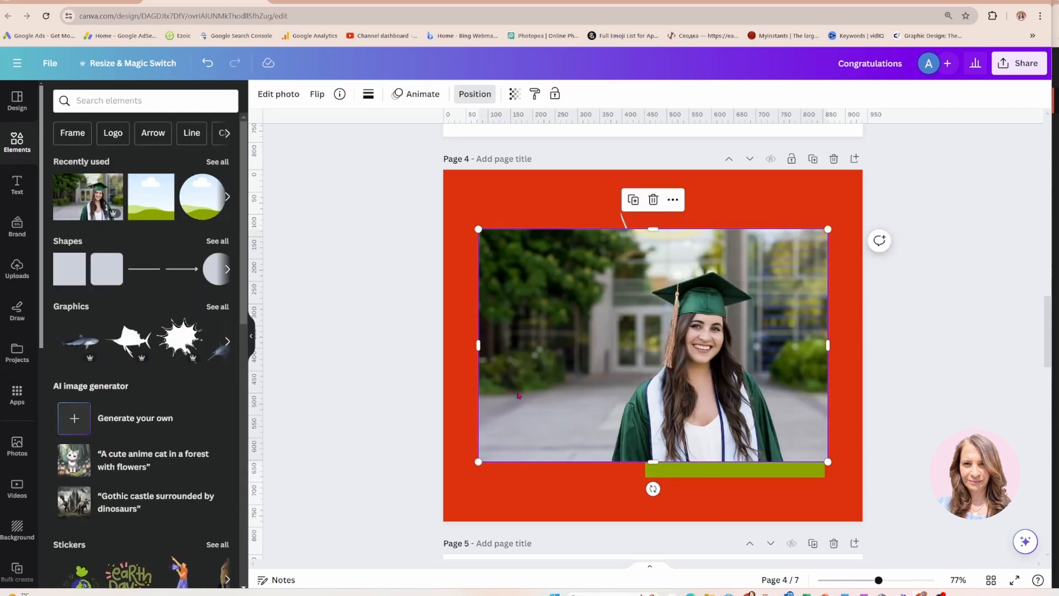
left_click_drag(534, 389, 673, 420)
Move the circular graduate cutout off the paper hole and delete it together with its frame.
left_click_drag(652, 228, 539, 254)
left_click(533, 195)
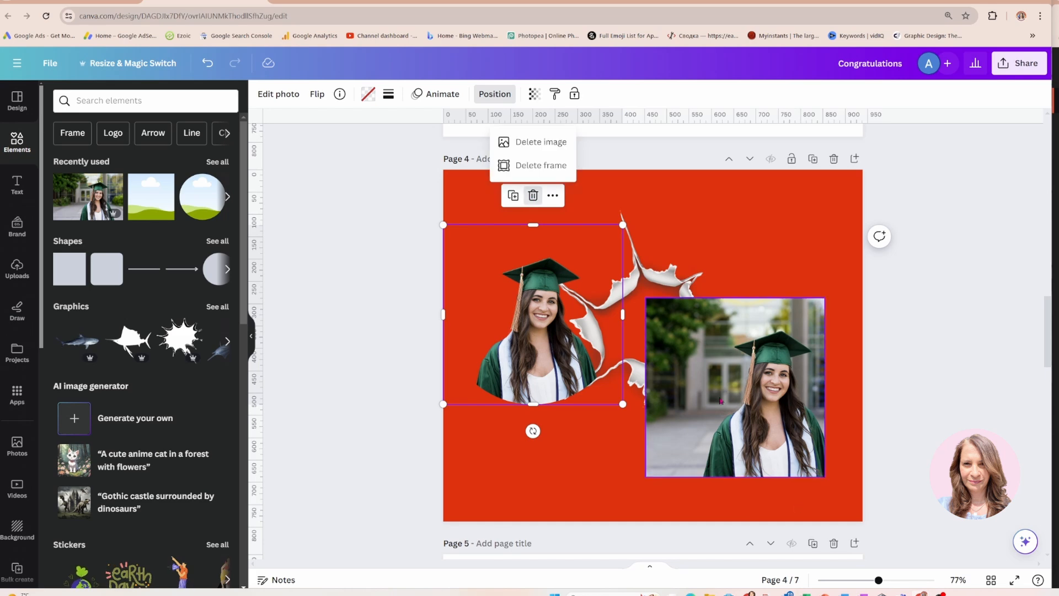
left_click(532, 197)
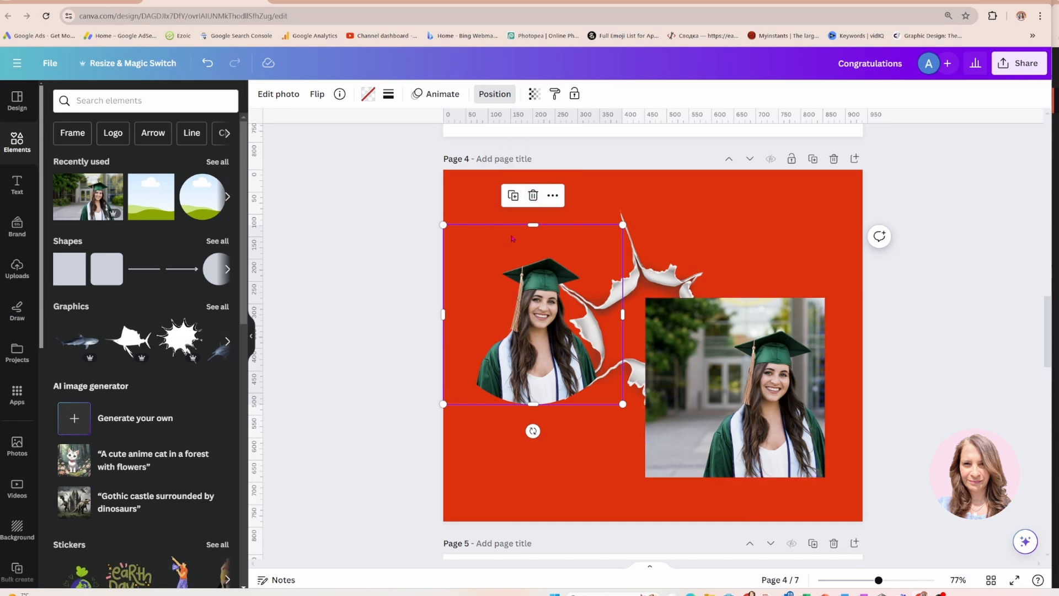
left_click(532, 197)
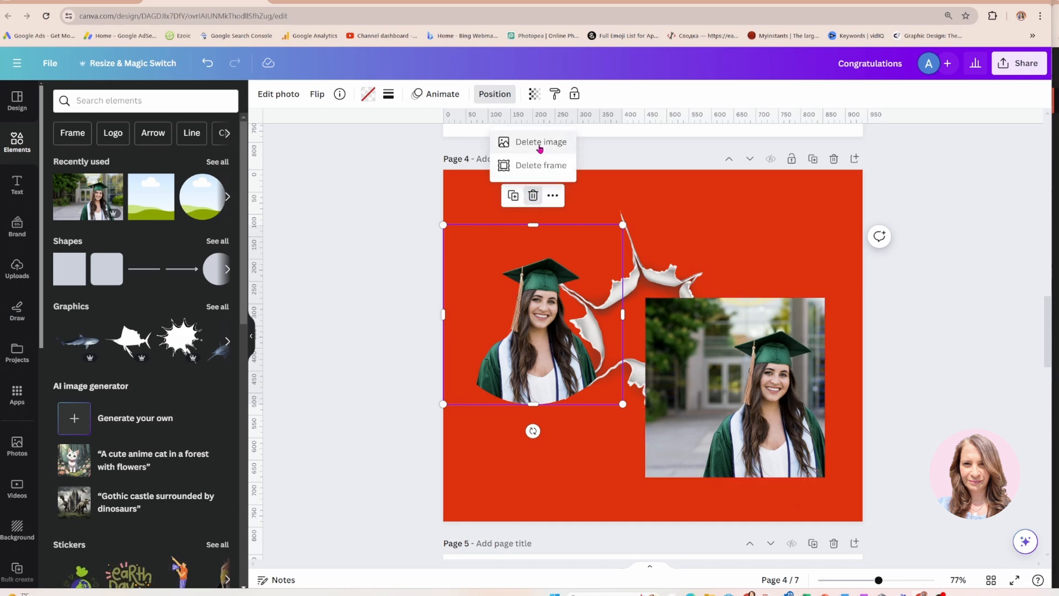
left_click(539, 163)
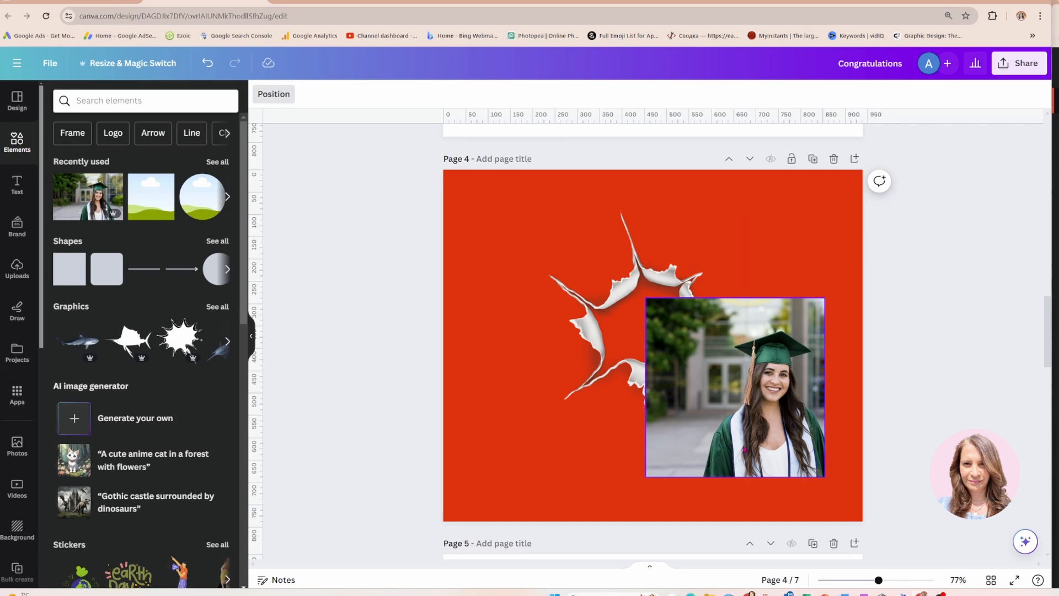
Narrow the square photo frame to a portrait shape, reframe the graduate inside it and center it over the paper hole.
left_click_drag(741, 446, 741, 403)
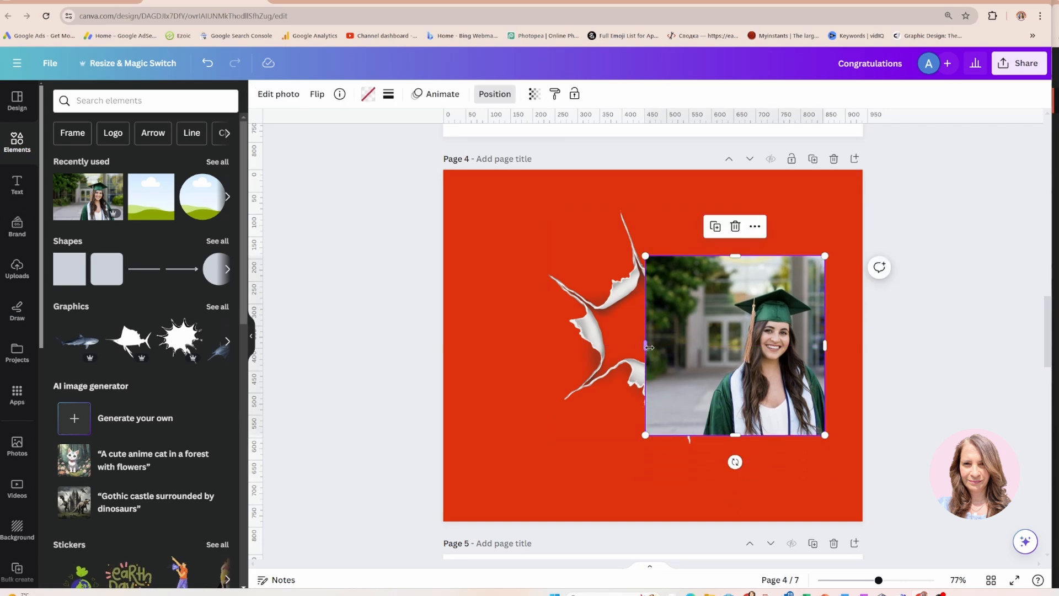
left_click_drag(647, 345, 708, 345)
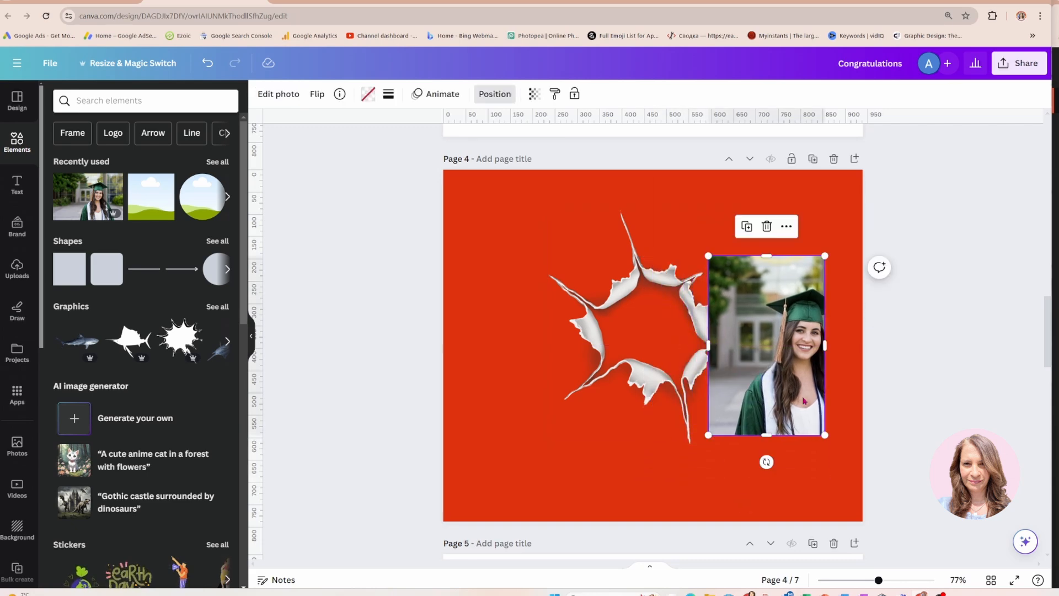
double_click(806, 376)
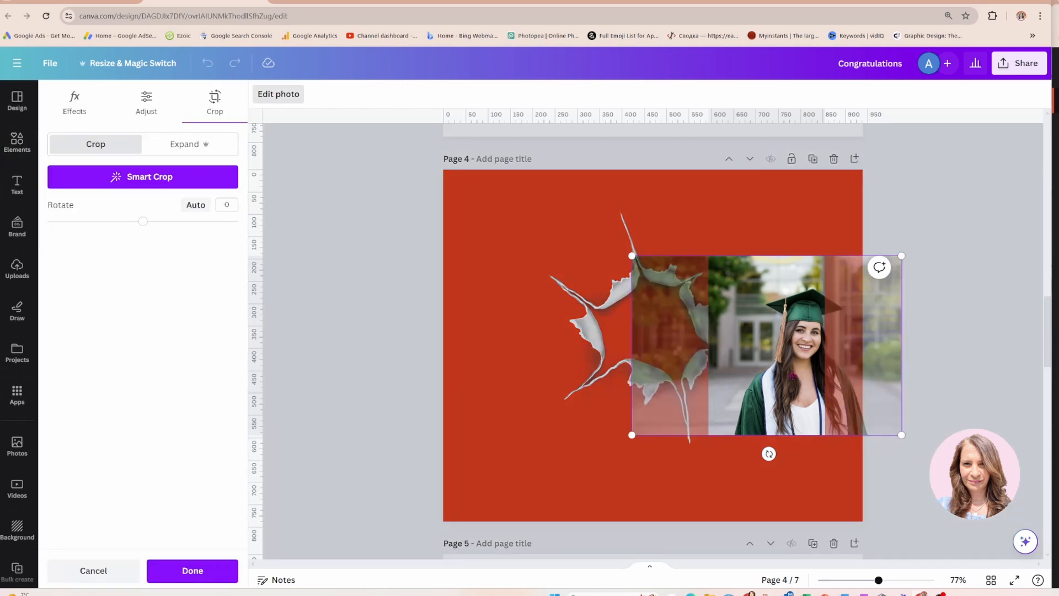
left_click_drag(802, 376, 665, 351)
key("Return")
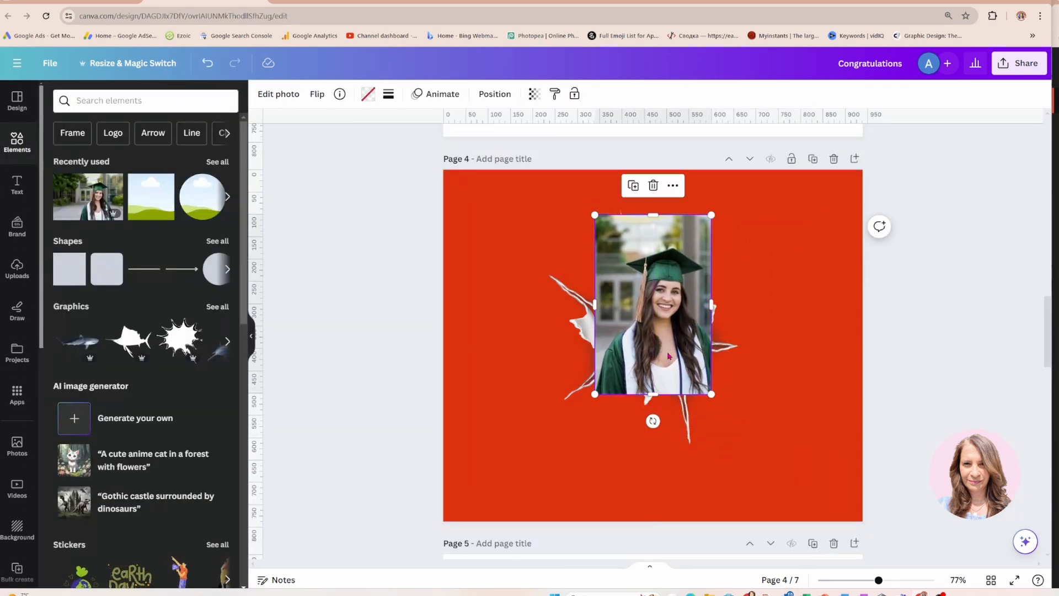
Enlarge the torn paper hole up to the page's top edge and center it behind the framed graduate photo.
left_click(576, 326)
left_click_drag(744, 208, 777, 170)
left_click_drag(761, 232, 752, 229)
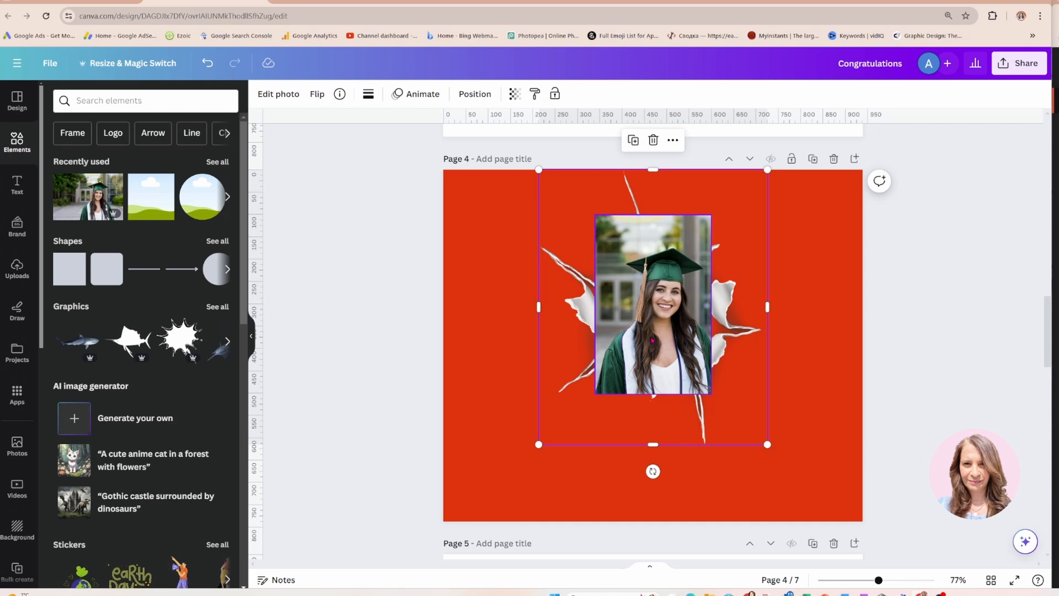
Delete the torn paper hole and the framed graduate photo from page 4.
left_click(653, 141)
left_click(654, 221)
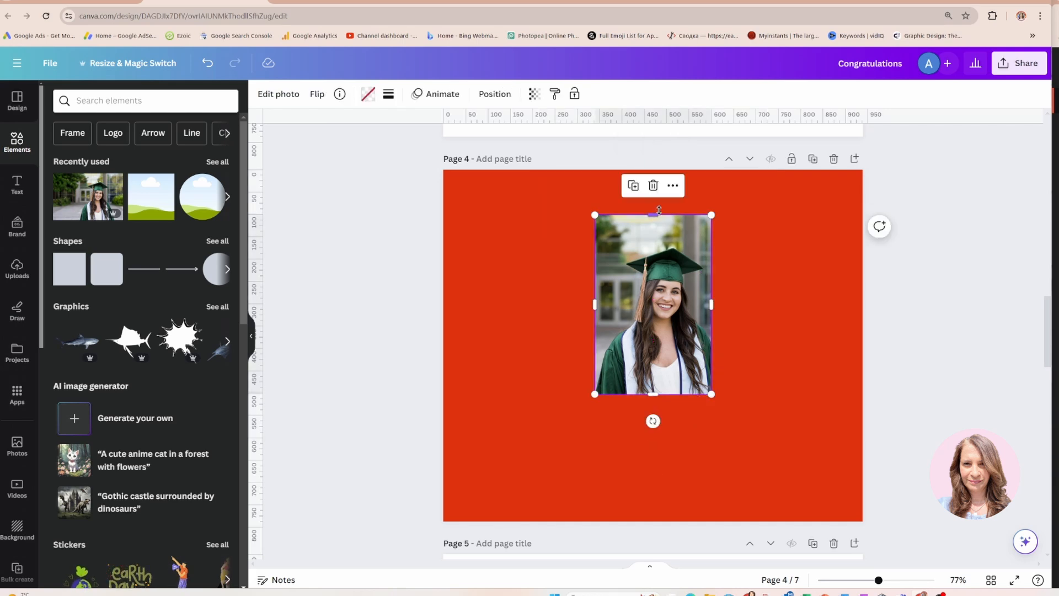
left_click(654, 186)
left_click(640, 156)
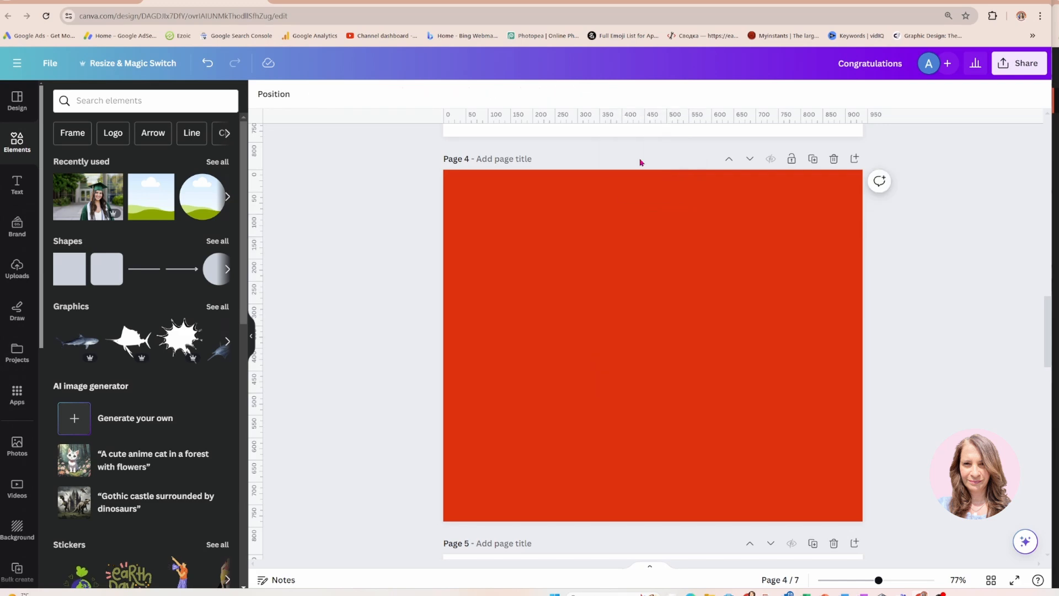
Copy the torn paper hole from page 2, clear page 4's red background and paste the hole onto that page.
scroll(671, 420, "up", 15)
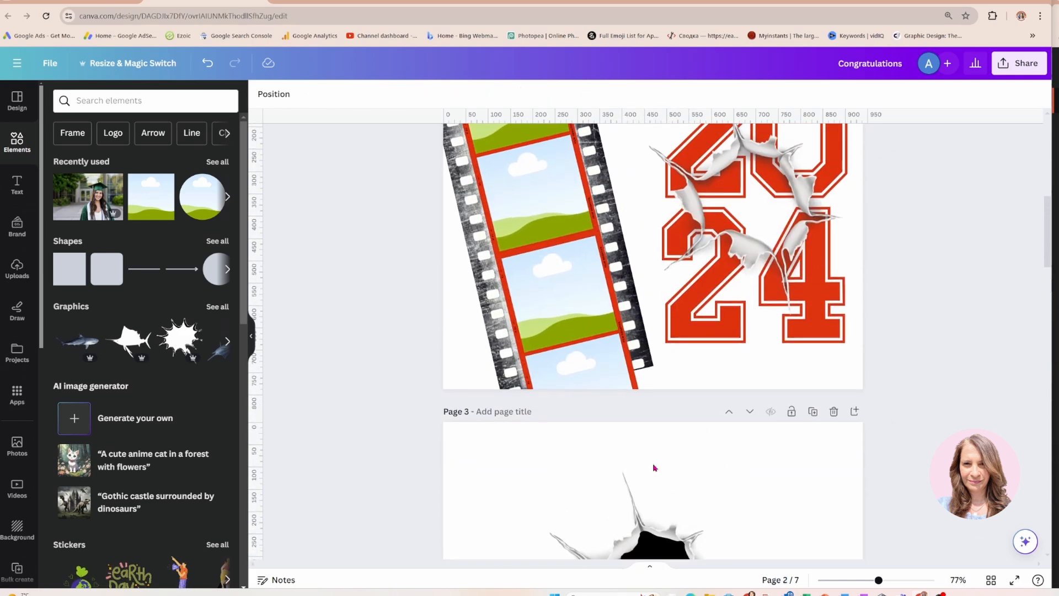
scroll(653, 467, "up", 1)
left_click(731, 372)
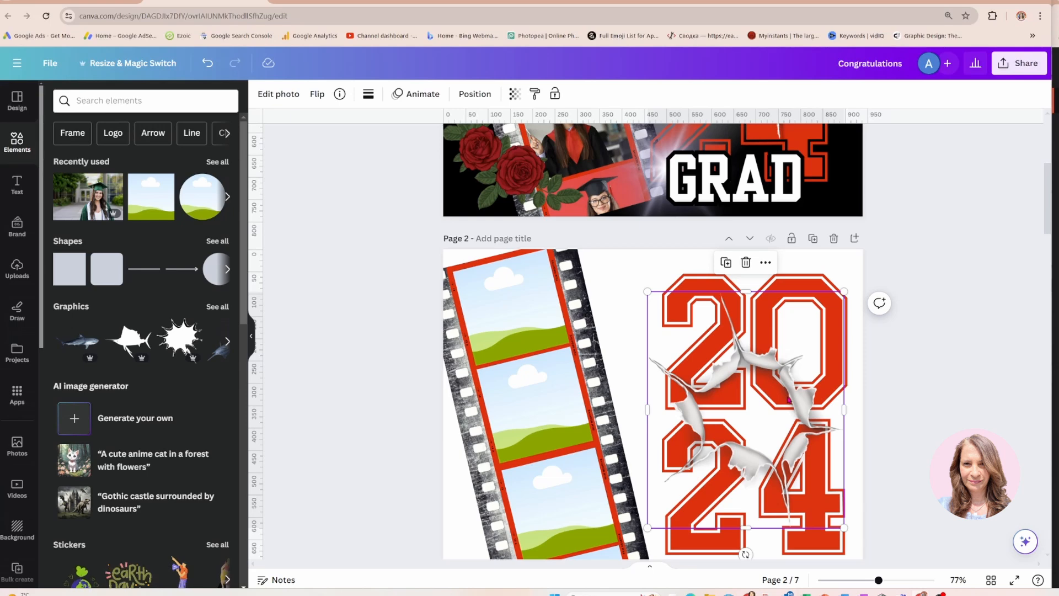
scroll(789, 399, "down", 2)
scroll(786, 400, "down", 12)
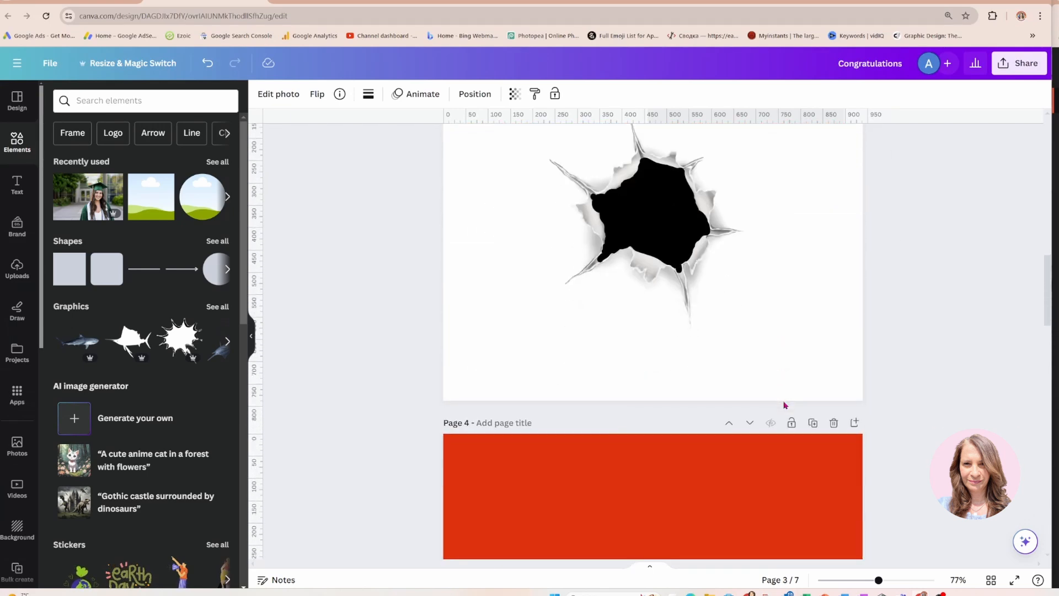
left_click(763, 405)
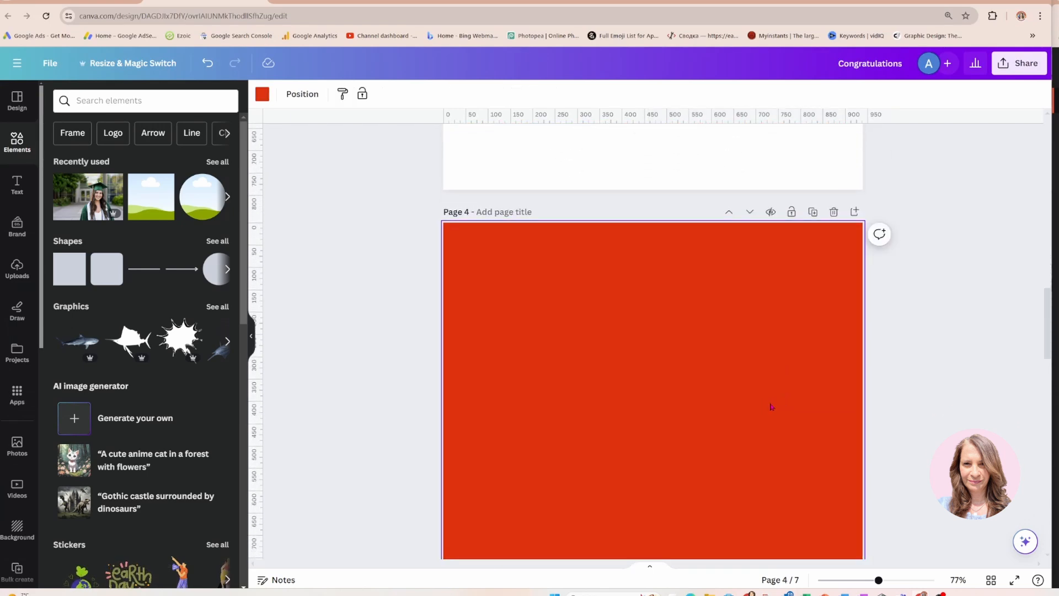
key("Delete")
key("ctrl+v")
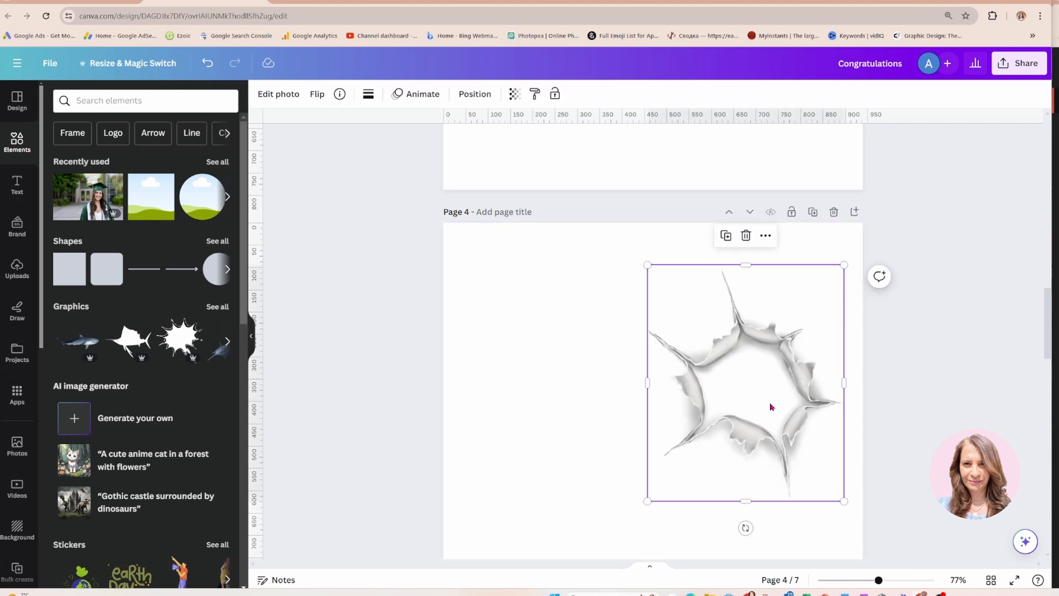
Move the torn paper hole to the middle of page 4 and enlarge it to nearly the page's full height.
left_click_drag(771, 406, 676, 418)
left_click_drag(800, 262, 800, 262)
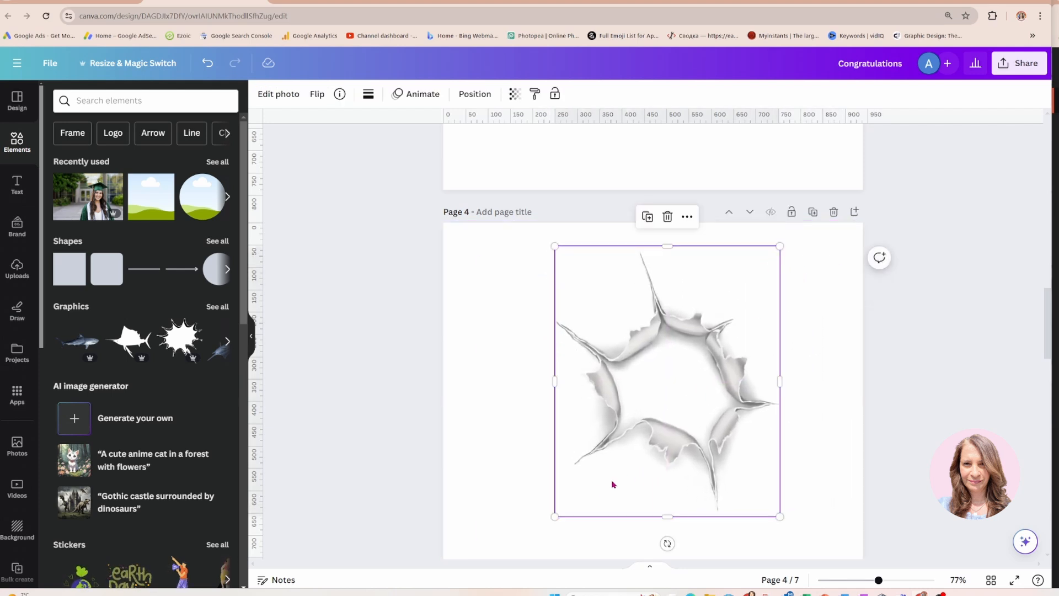
left_click_drag(554, 517, 524, 542)
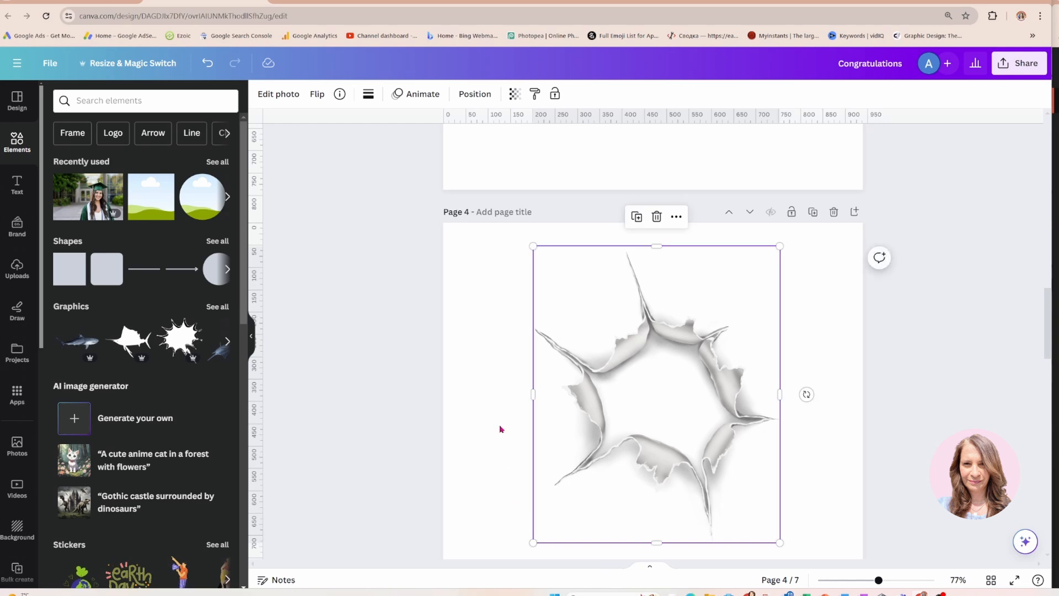
left_click(499, 428)
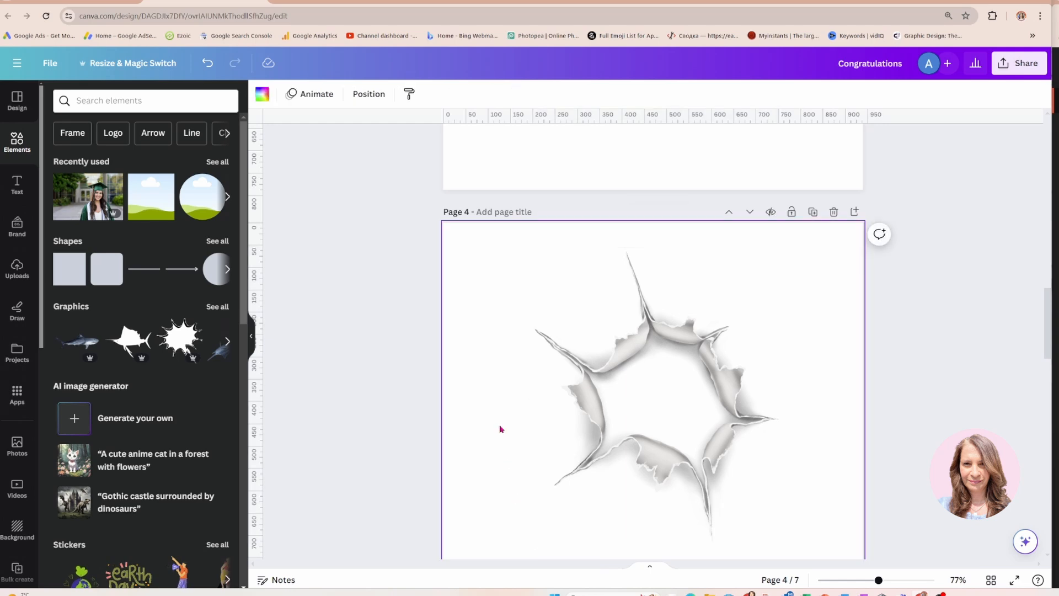
Fill the inside of the torn paper hole with black marker strokes at weight 34.
left_click(17, 312)
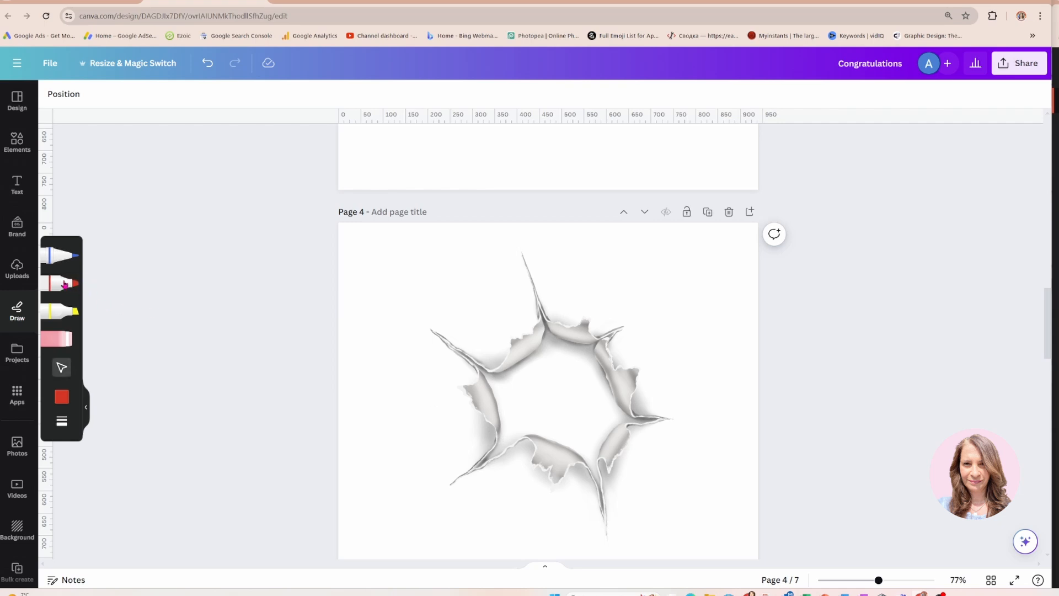
left_click(62, 406)
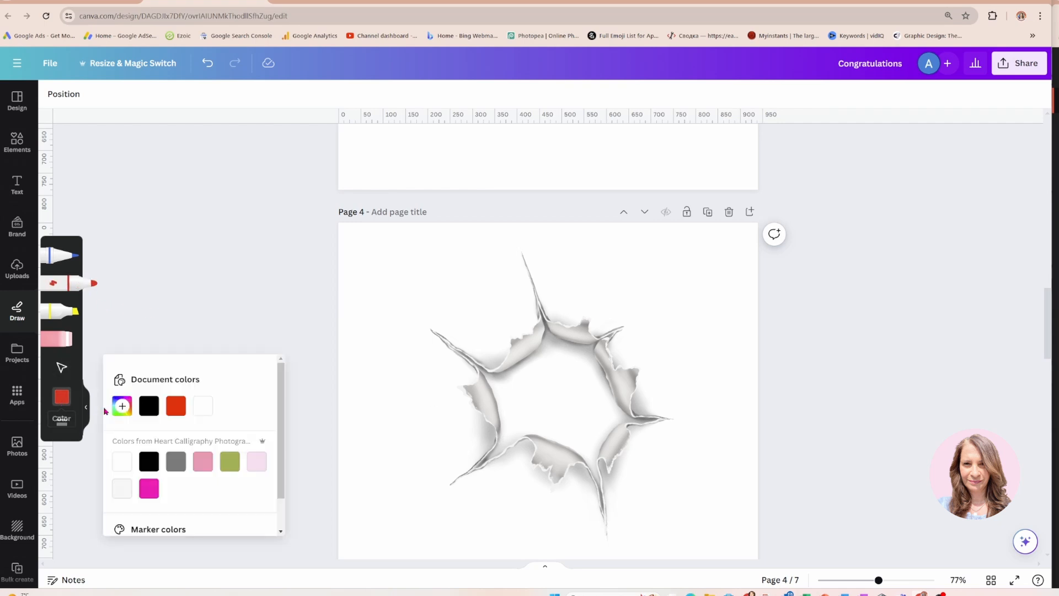
left_click(148, 410)
left_click(62, 424)
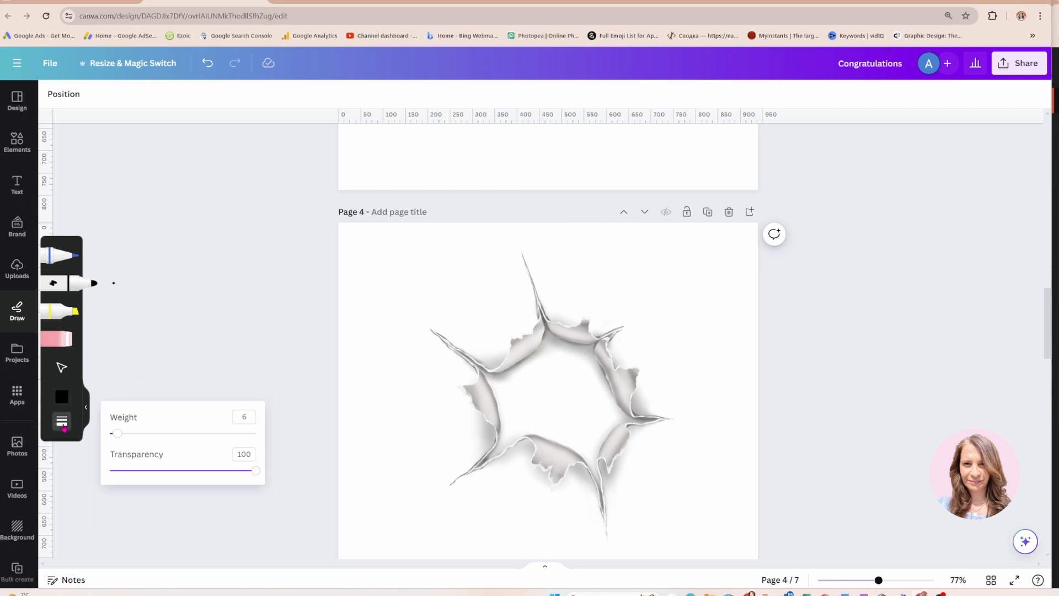
left_click_drag(113, 436, 160, 438)
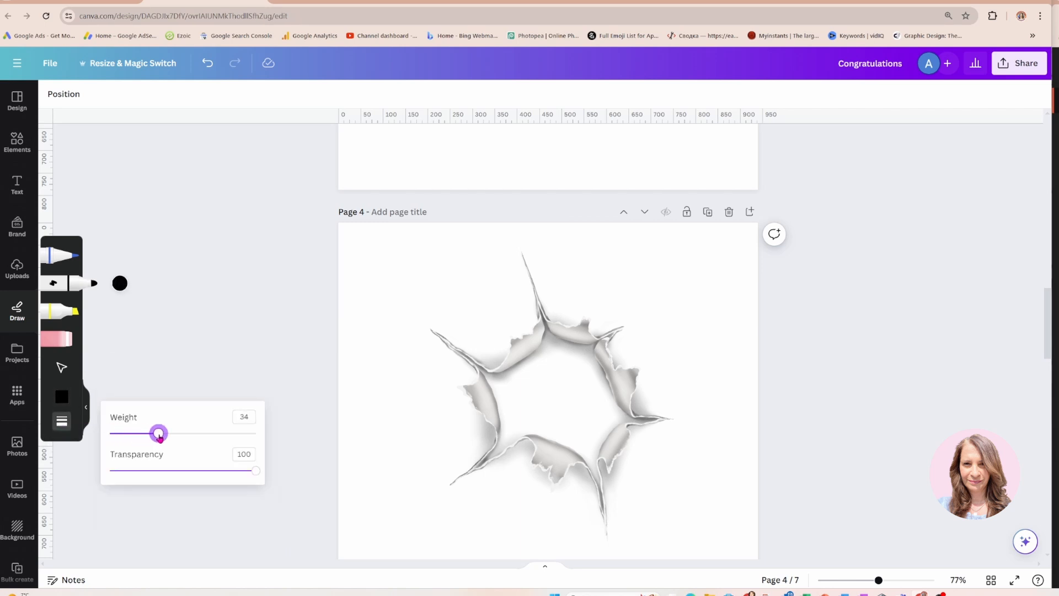
left_click(552, 354)
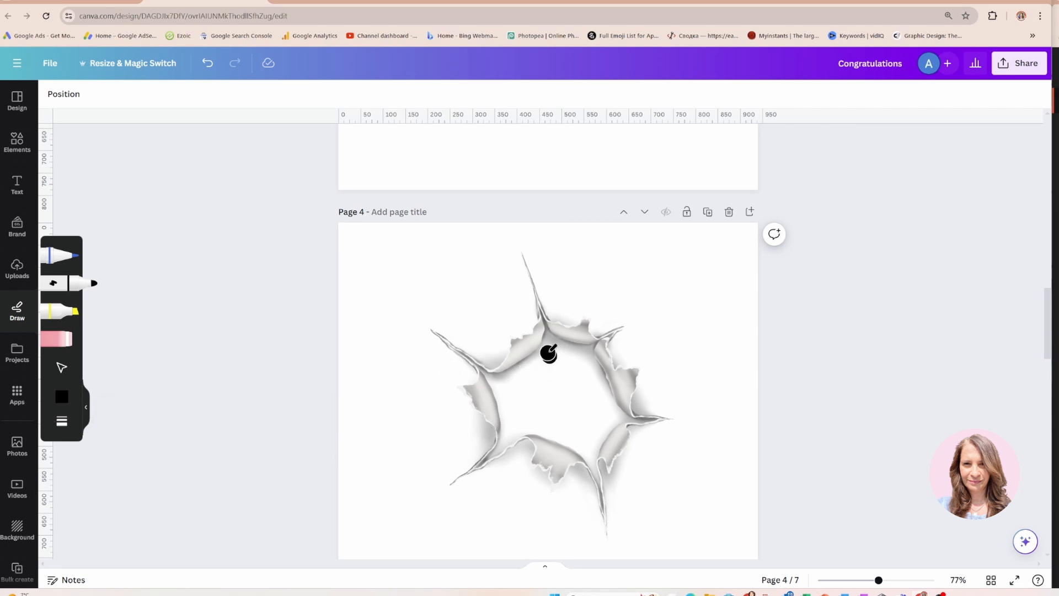
mouse_move(550, 352)
left_mouse_down()
mouse_move(502, 379)
mouse_move(509, 437)
mouse_move(508, 421)
mouse_move(586, 445)
mouse_move(615, 414)
mouse_move(583, 355)
mouse_move(550, 343)
mouse_move(574, 351)
mouse_move(548, 350)
mouse_move(515, 381)
mouse_move(514, 401)
mouse_move(575, 360)
mouse_move(598, 414)
mouse_move(574, 430)
mouse_move(532, 418)
mouse_move(572, 371)
mouse_move(577, 416)
mouse_move(548, 409)
mouse_move(562, 399)
mouse_move(573, 408)
left_mouse_up()
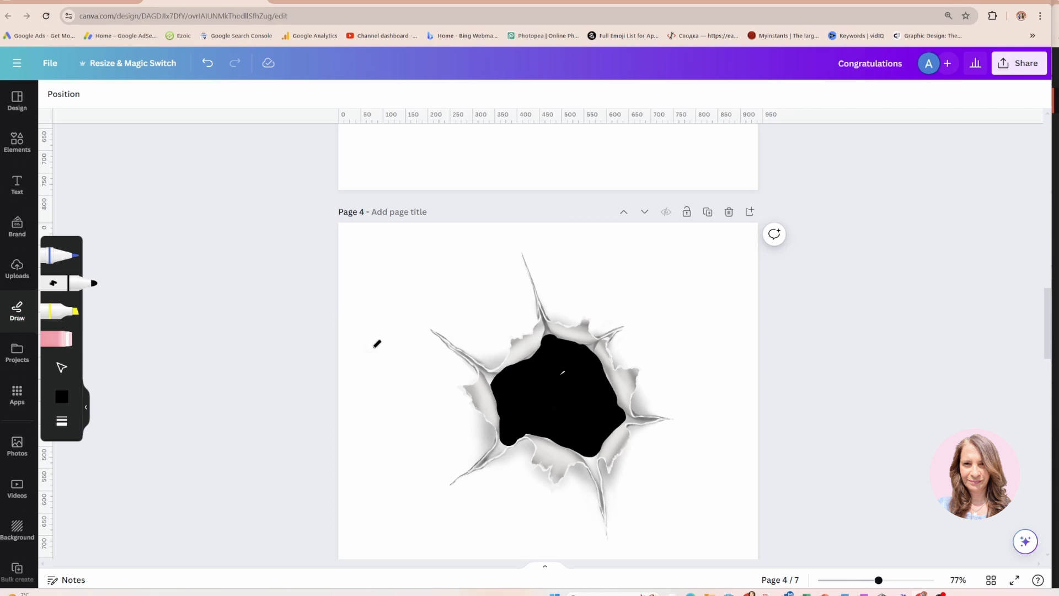
left_click_drag(567, 366, 558, 378)
Extend the black fill into the hole's pointed tear corners with the marker at weight 14.
left_click(62, 421)
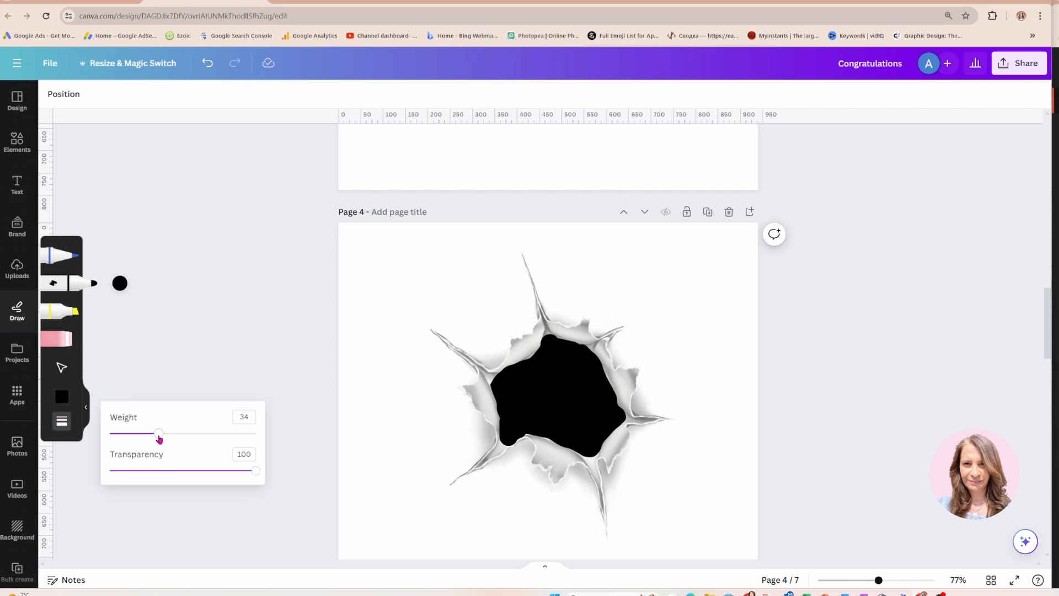
left_click_drag(159, 434, 129, 434)
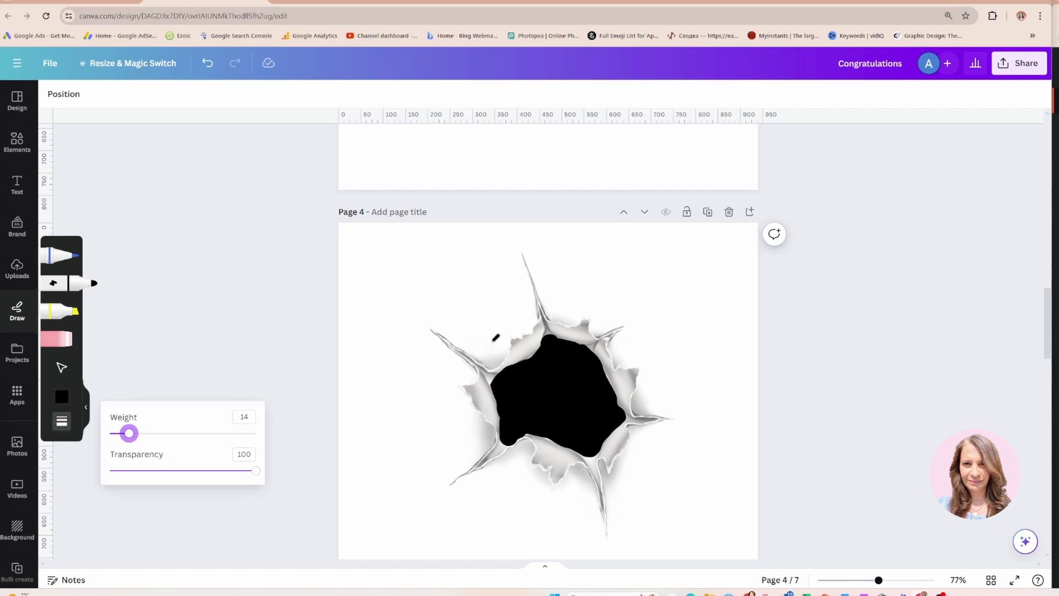
left_click(547, 333)
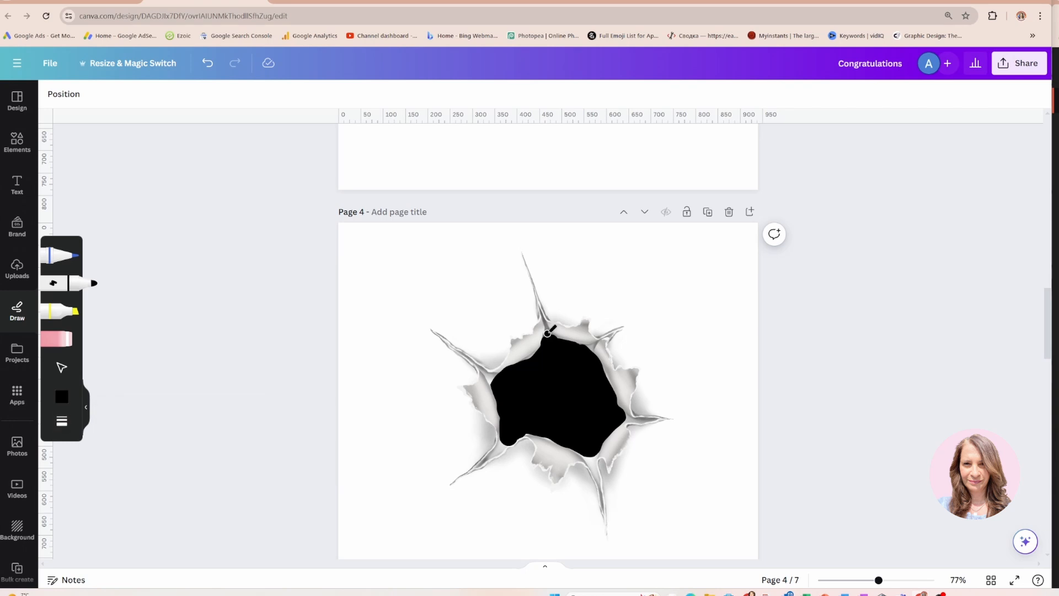
left_click_drag(548, 329, 594, 344)
mouse_move(626, 416)
left_mouse_down()
mouse_move(643, 421)
mouse_move(627, 417)
left_mouse_up()
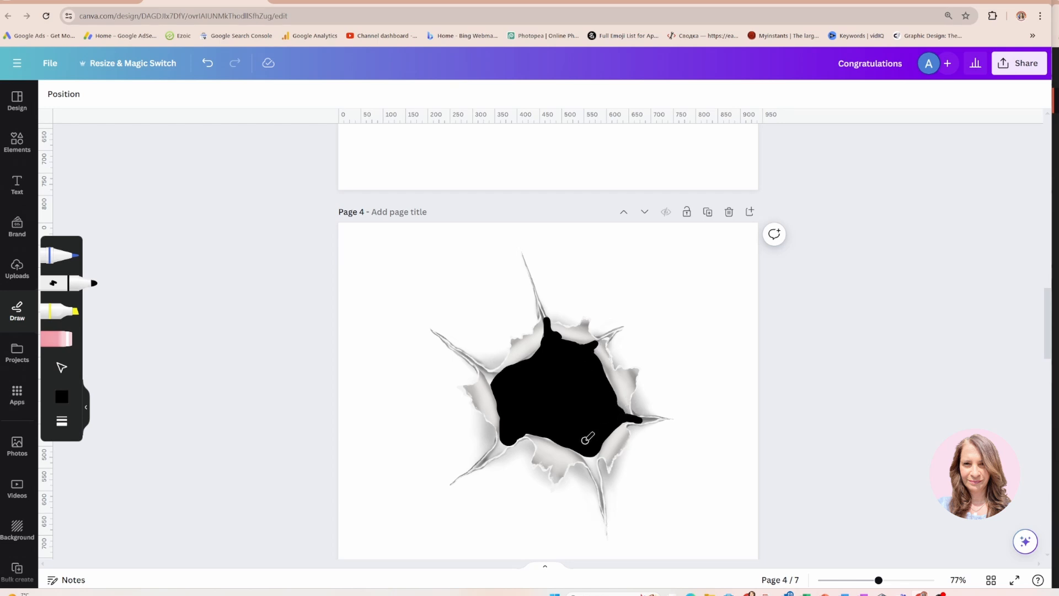
mouse_move(586, 447)
left_mouse_down()
mouse_move(600, 481)
mouse_move(584, 455)
mouse_move(594, 453)
left_mouse_up()
left_click_drag(492, 453, 506, 439)
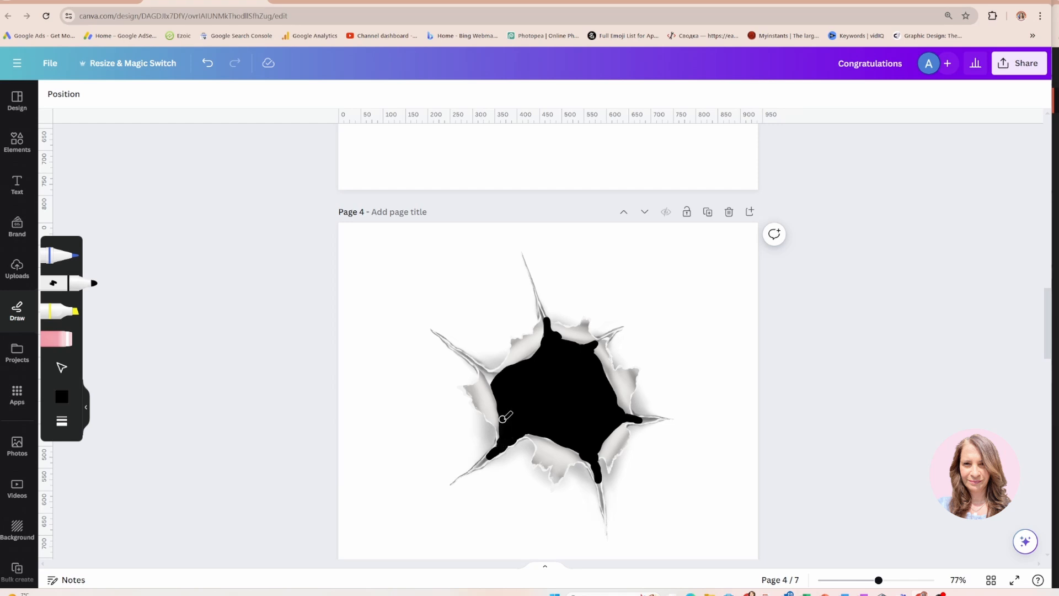
Erase the black stroke in the hole's upper tear and redraw it with the black marker.
left_click(73, 341)
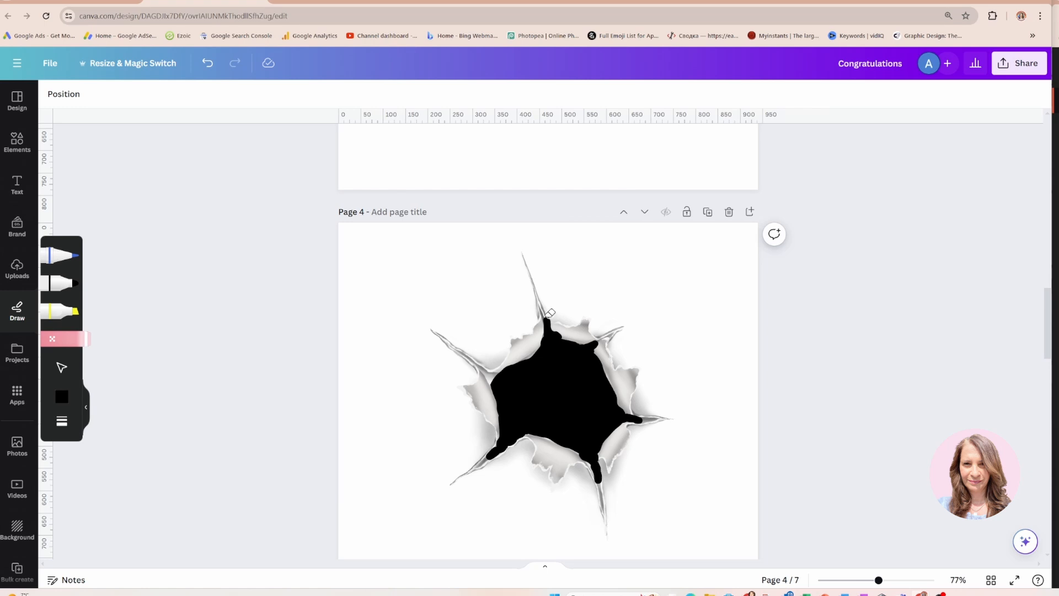
left_click_drag(551, 312, 552, 314)
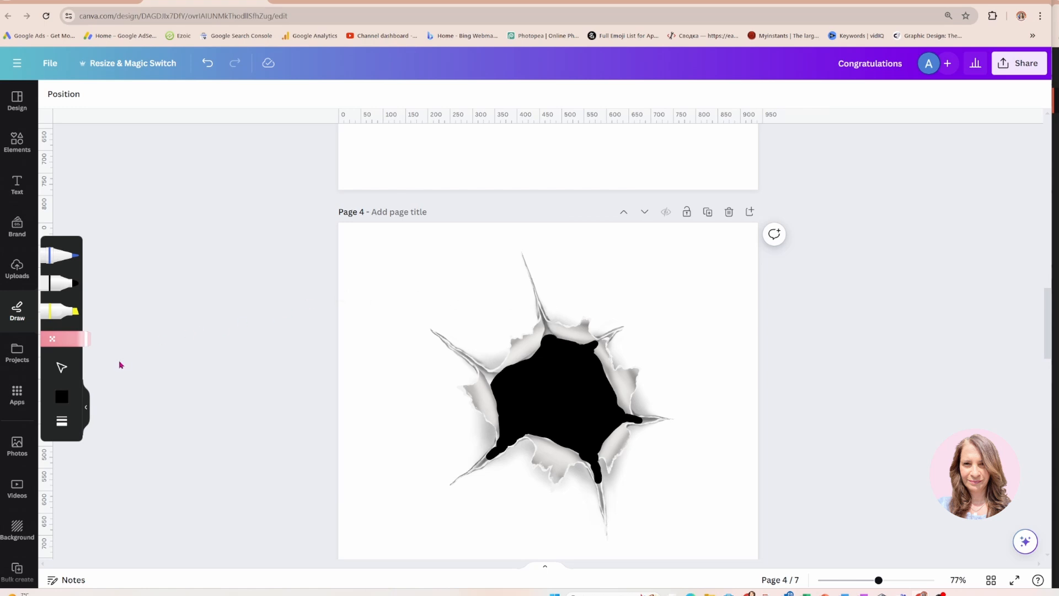
left_click(70, 283)
left_click(70, 283)
left_click(60, 285)
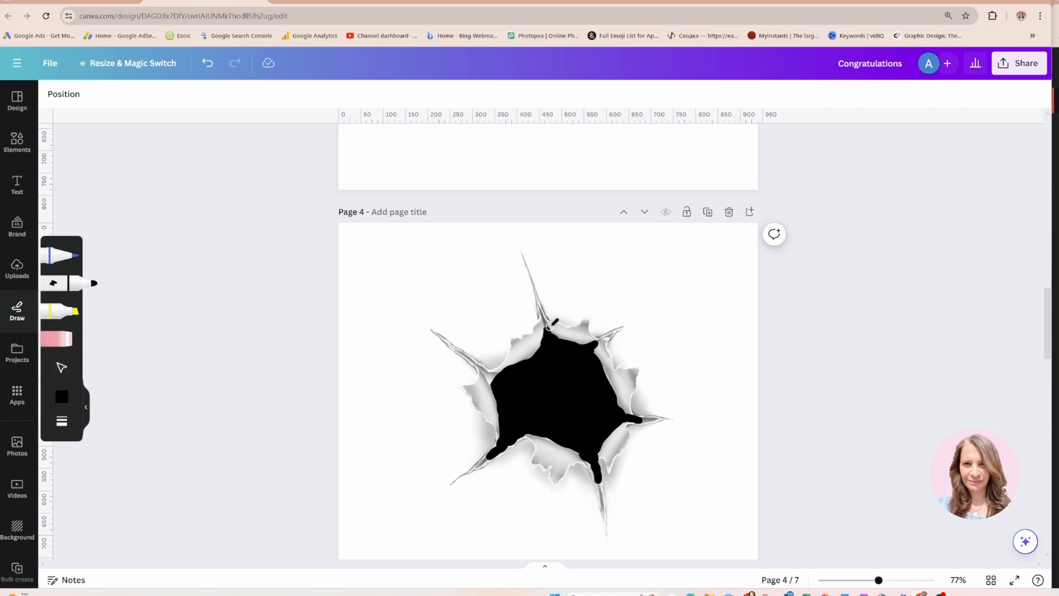
left_click_drag(546, 324, 548, 335)
left_click(62, 368)
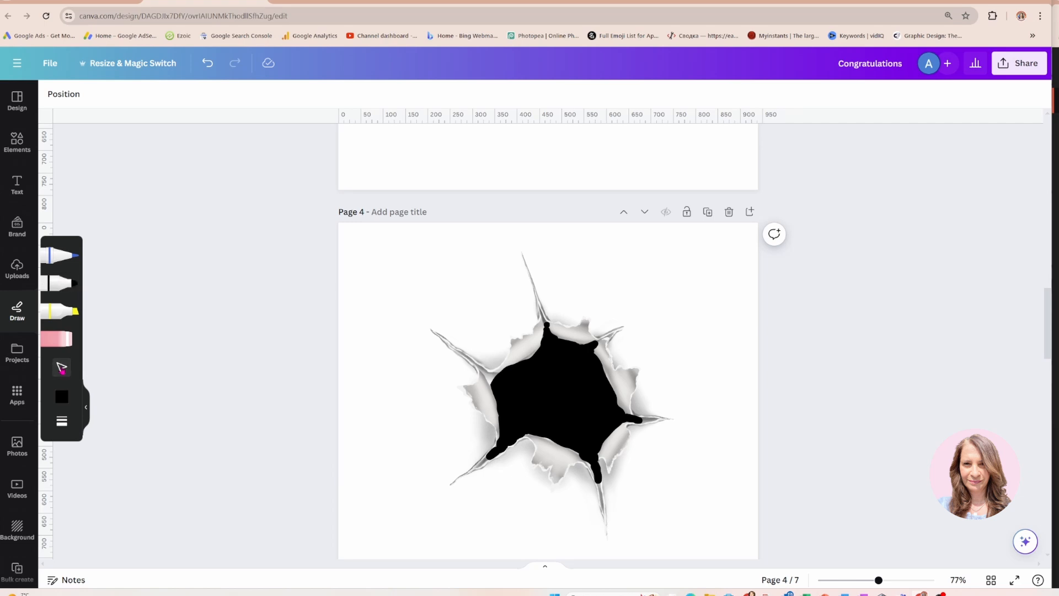
Delete the torn paper image from page 4, keeping only the drawn black shape.
left_click(526, 269)
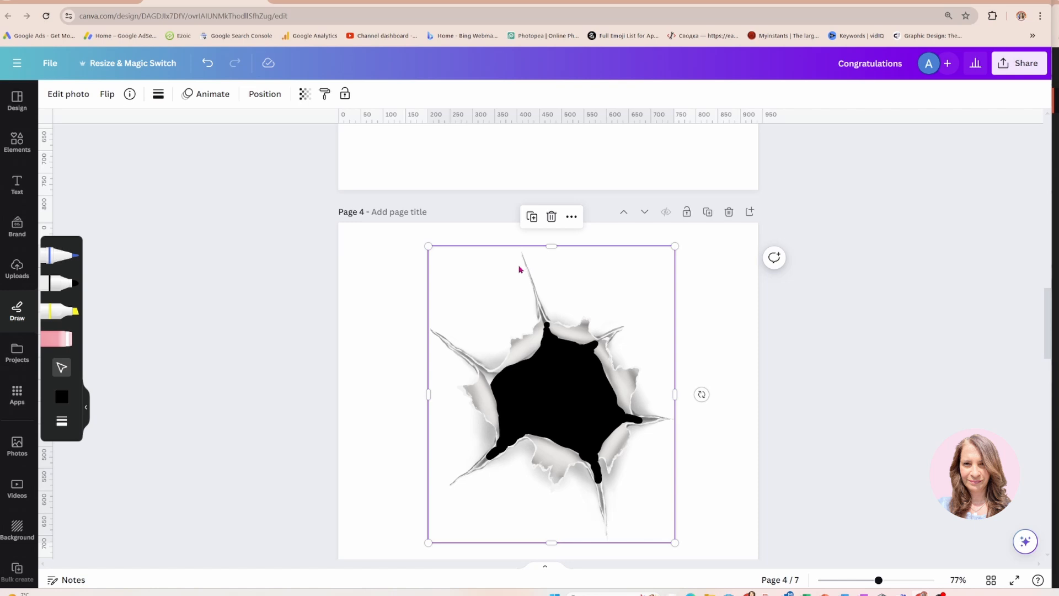
left_click(551, 217)
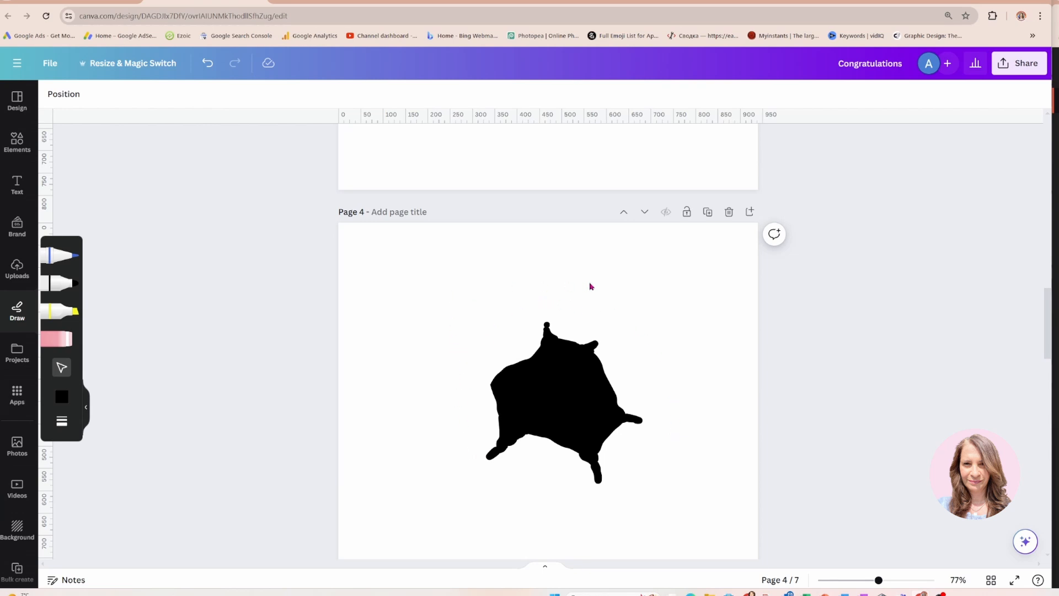
left_click(656, 289)
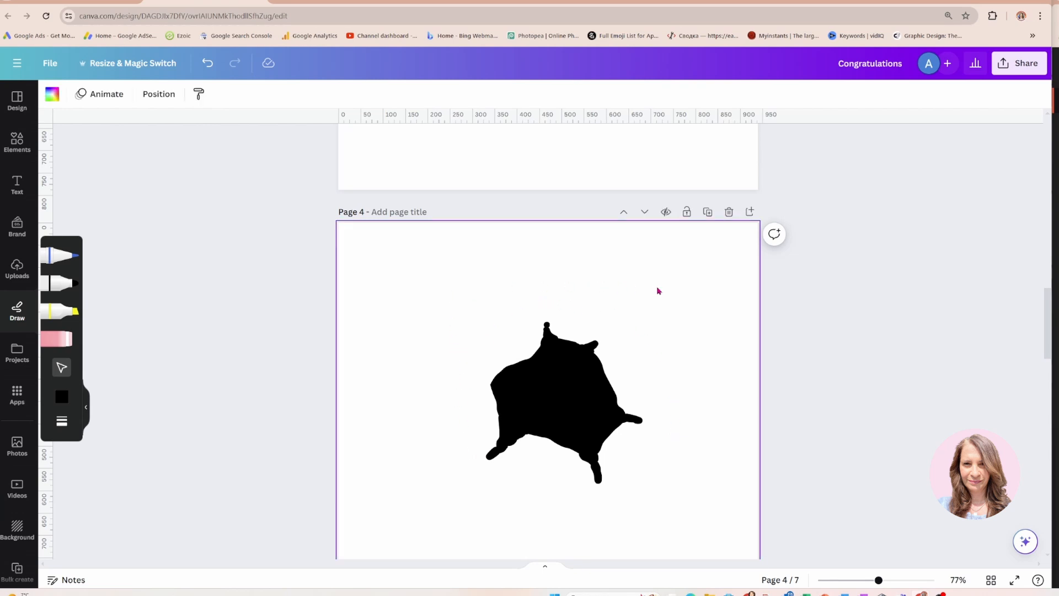
Download only page 4 as a PNG with a transparent background.
left_click(1019, 63)
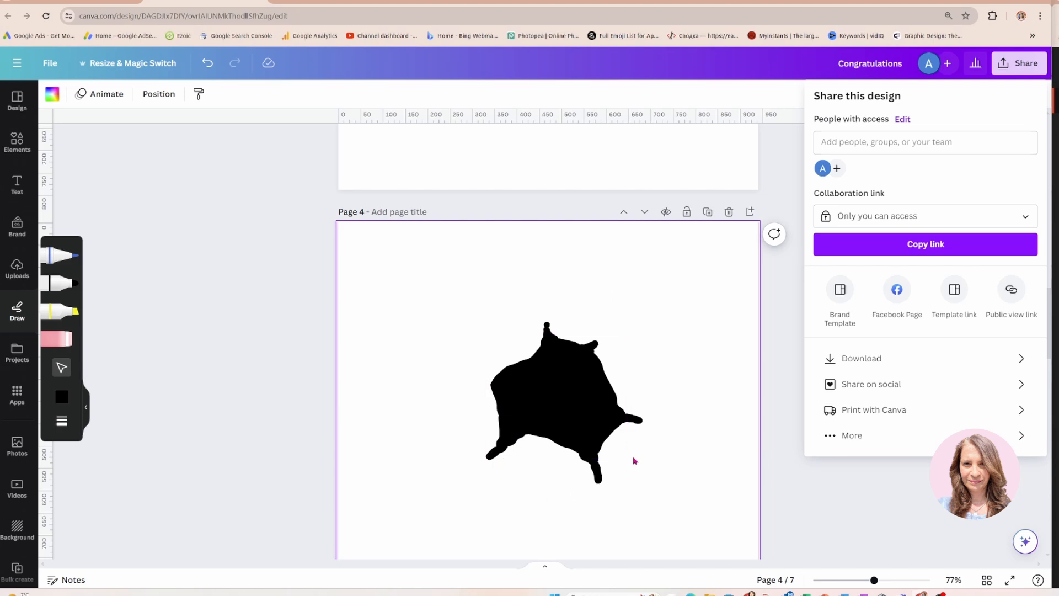
left_click(842, 359)
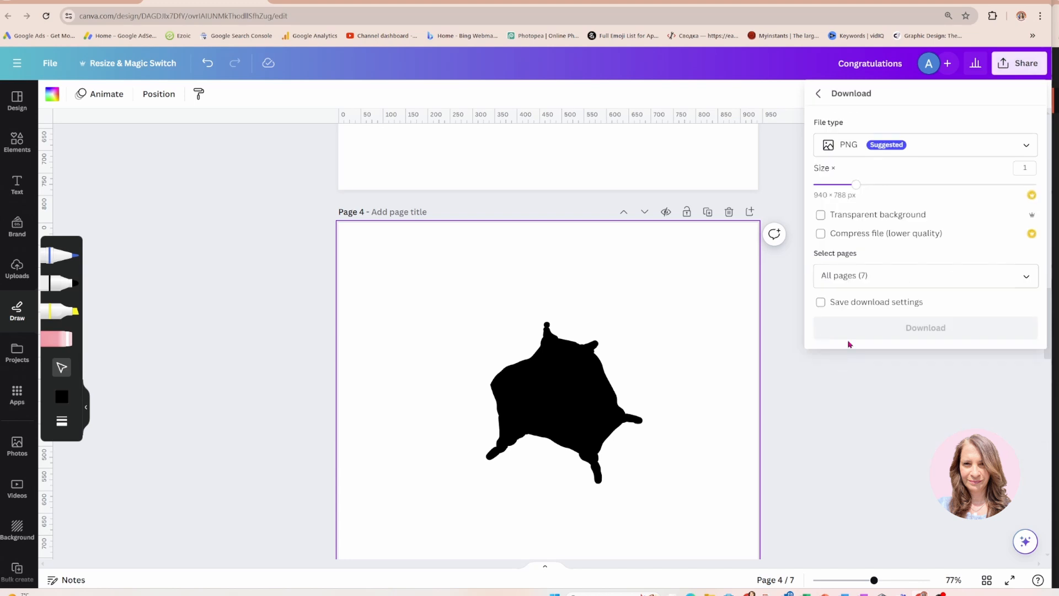
left_click(820, 215)
left_click(1022, 276)
left_click(1018, 309)
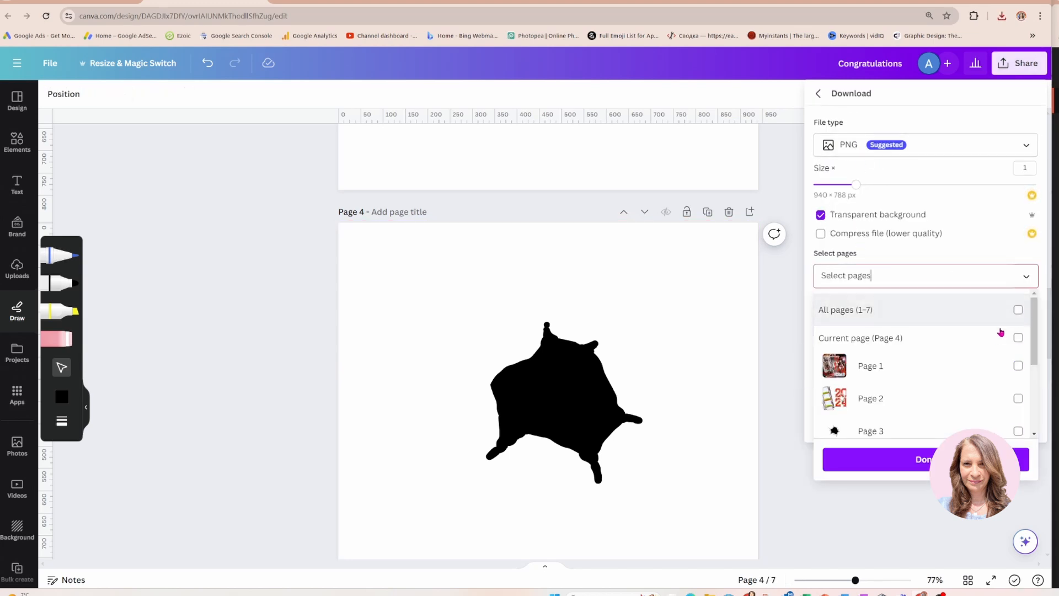
scroll(1001, 332, "down", 3)
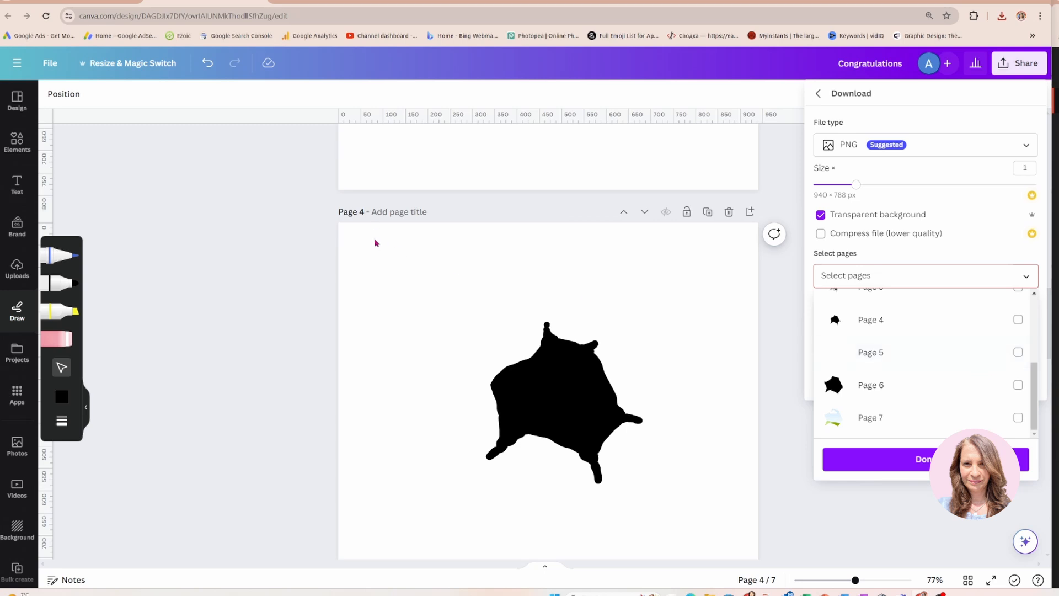
left_click(1017, 320)
left_click(906, 275)
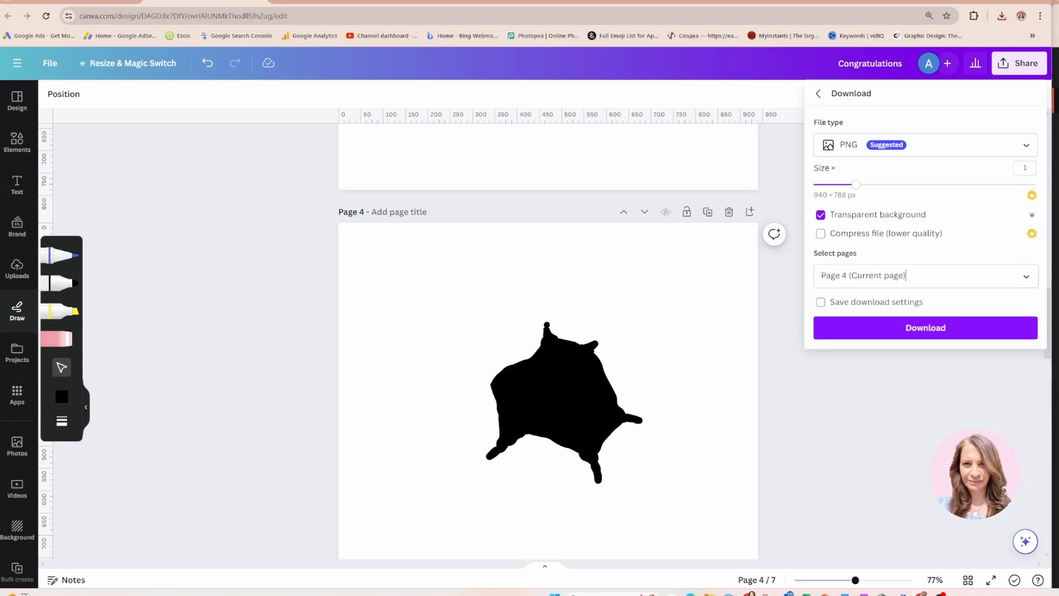
left_click(931, 338)
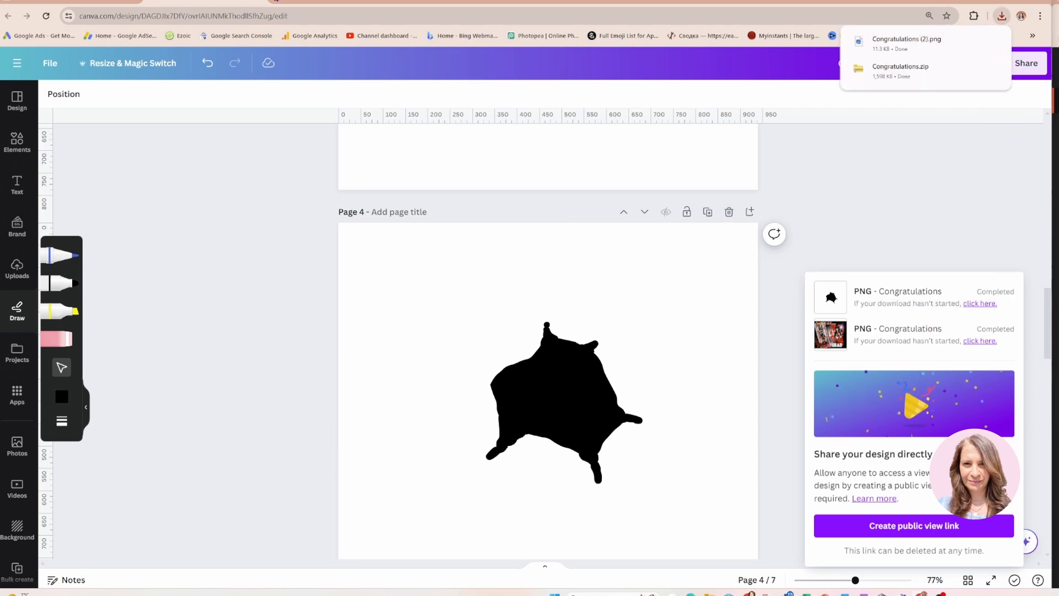
Open the convertio.co file converter in a separate browser tab.
left_click(280, 1)
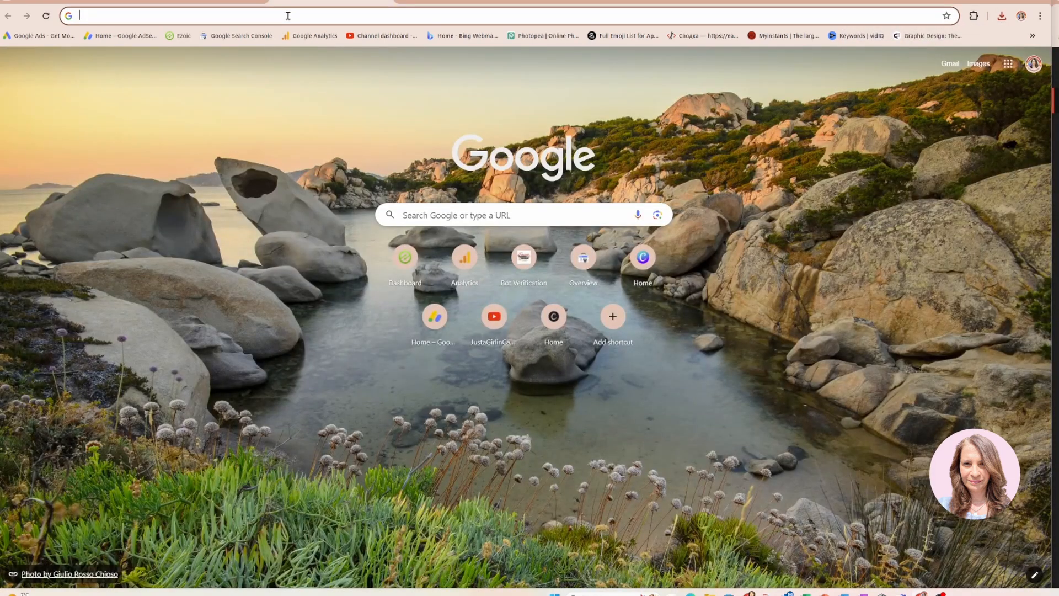
type("convertio.co")
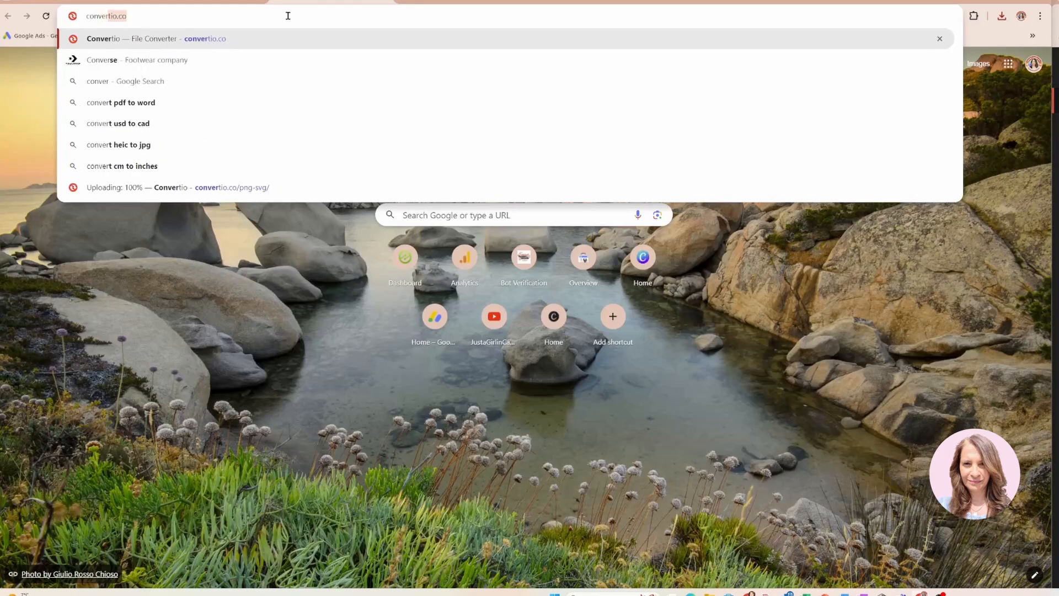
key("Return")
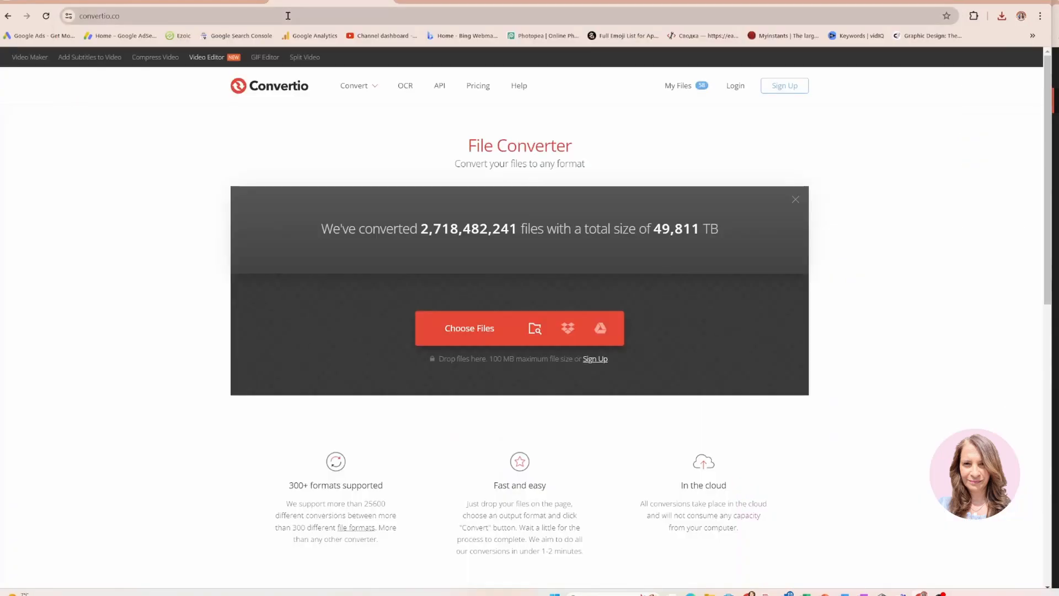
Add the downloaded Congratulations (2).png to the converter and choose SVG as its vector output format.
left_click(1002, 17)
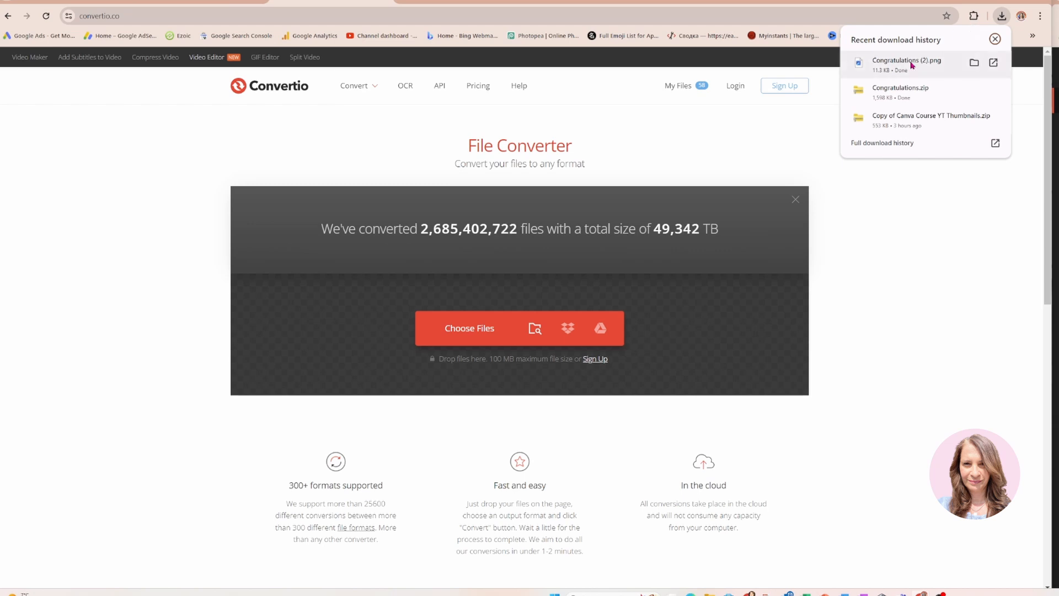
left_click_drag(910, 65, 541, 329)
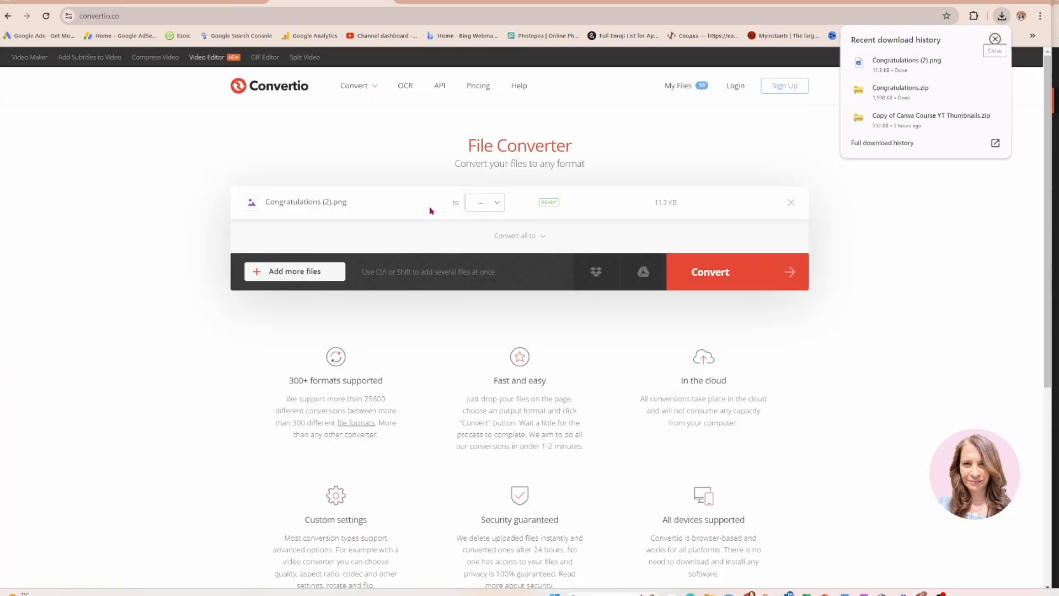
left_click(475, 206)
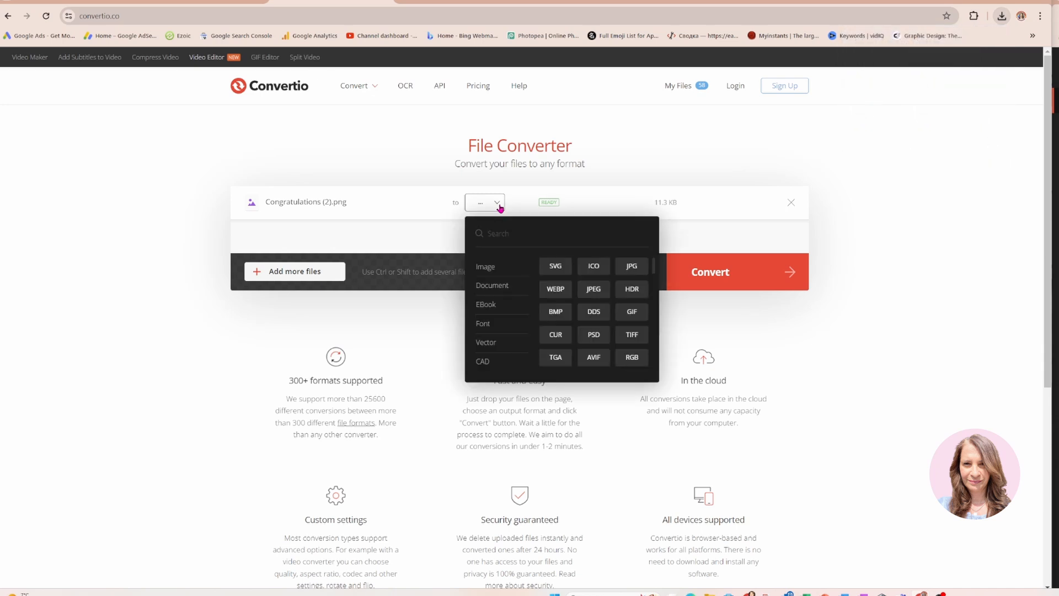
mouse_move(488, 346)
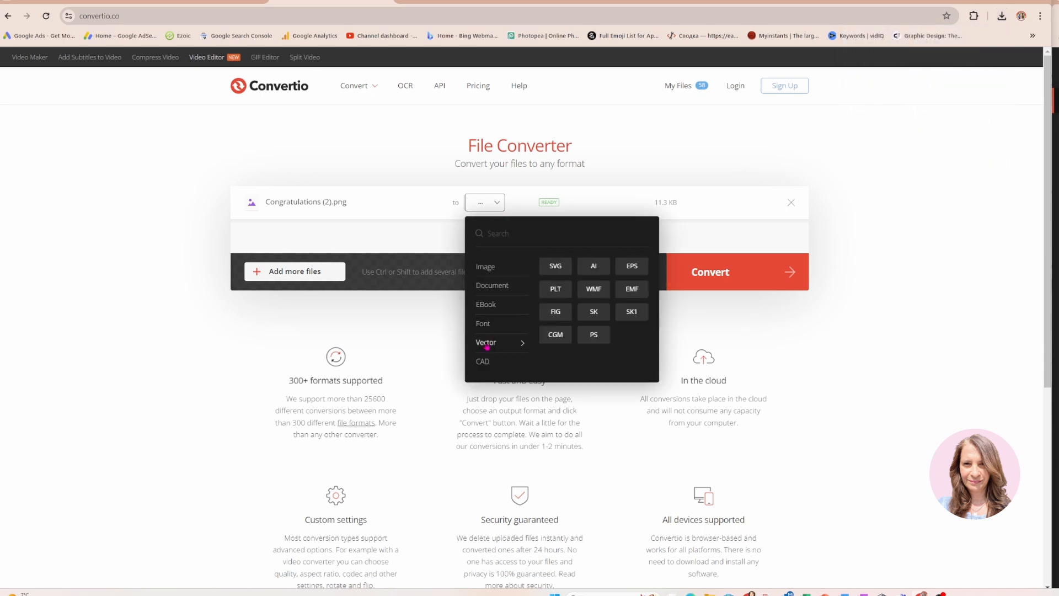
left_click(556, 267)
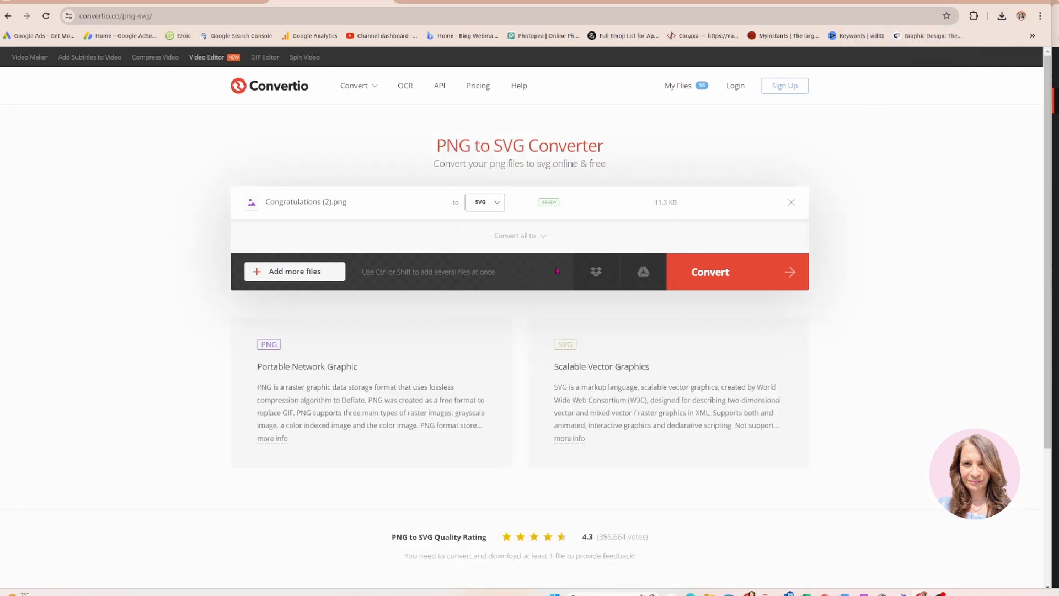
Convert Congratulations (2).png to SVG and download the converted file.
left_click(710, 274)
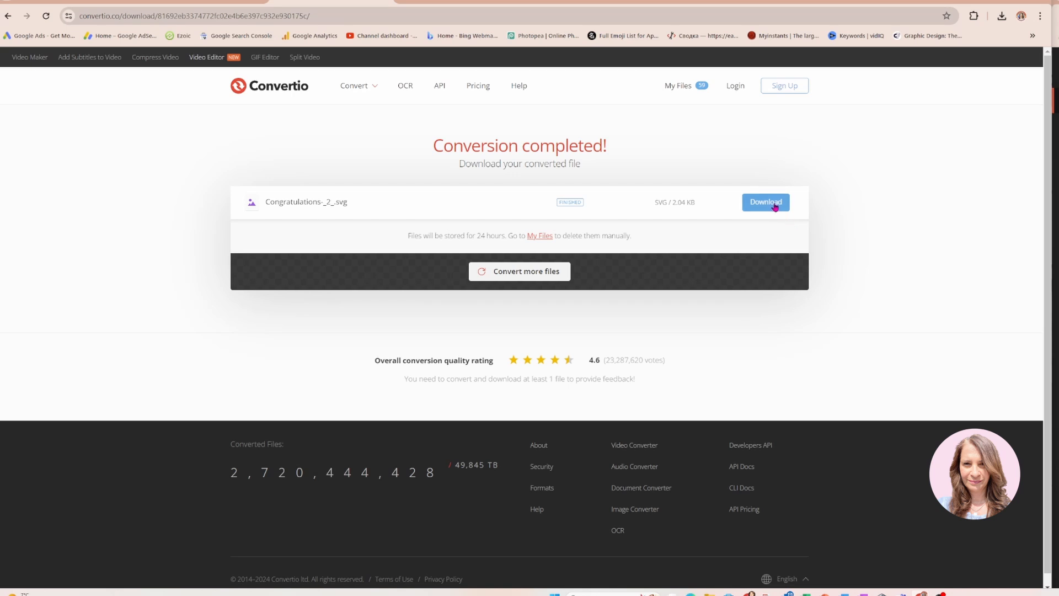
left_click(773, 206)
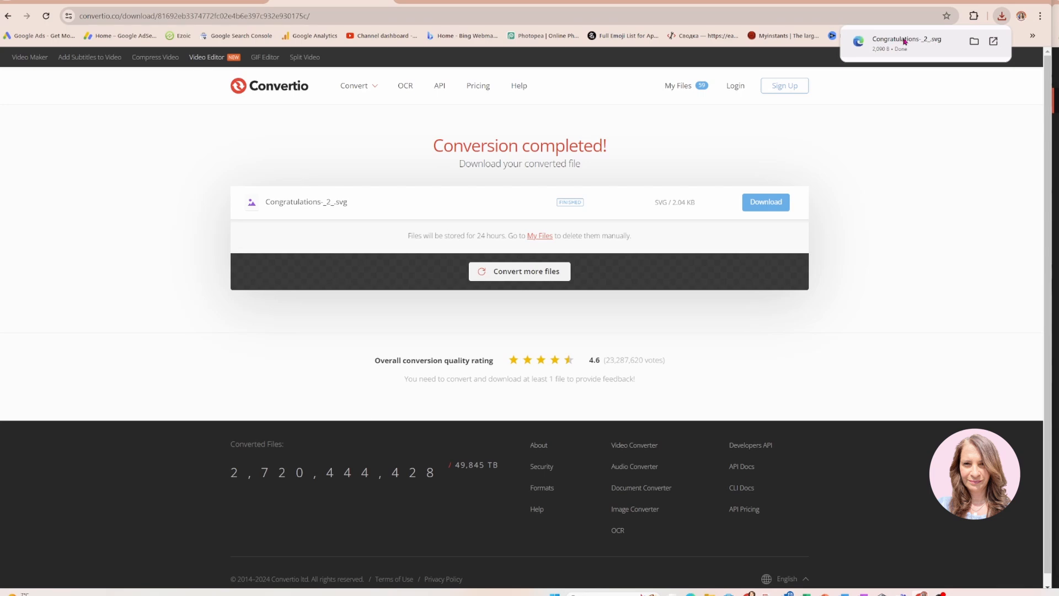
Open photopea.com in a new browser tab and load the downloaded Congratulations-_2_.svg into it.
left_click(404, 0)
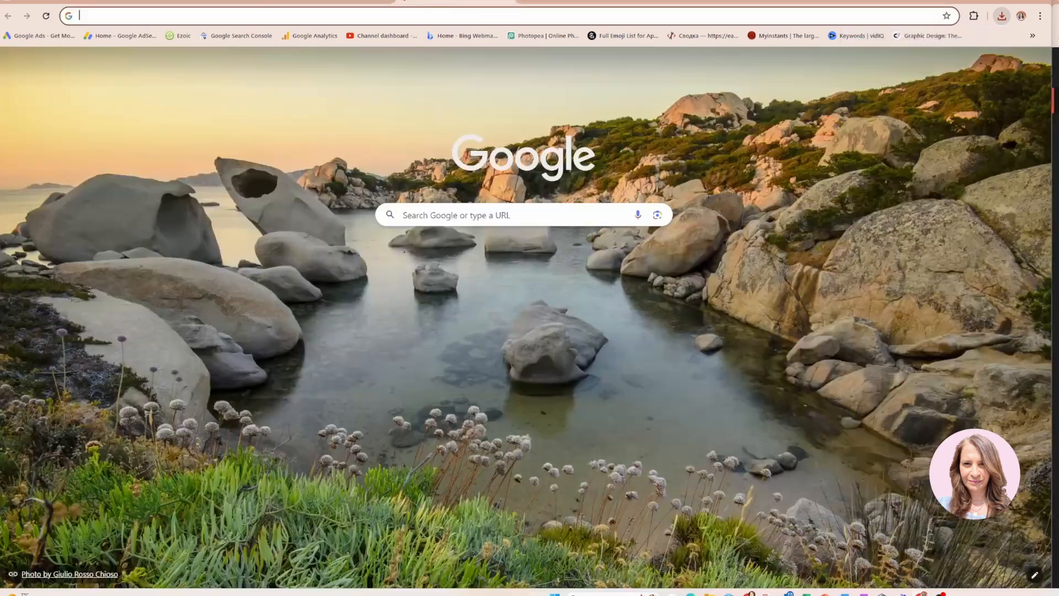
type("photopea.com")
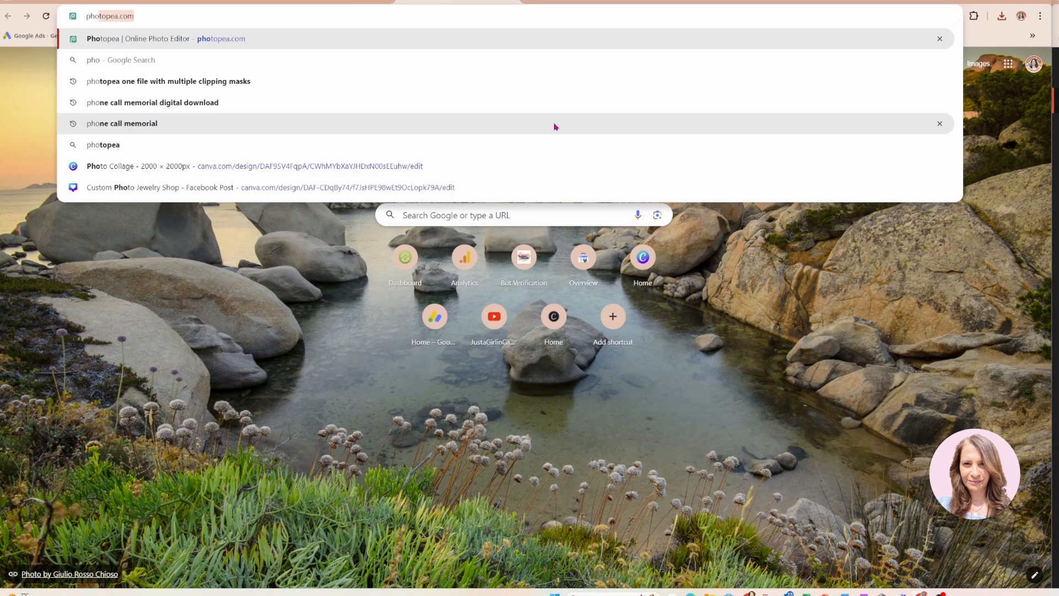
key("Return")
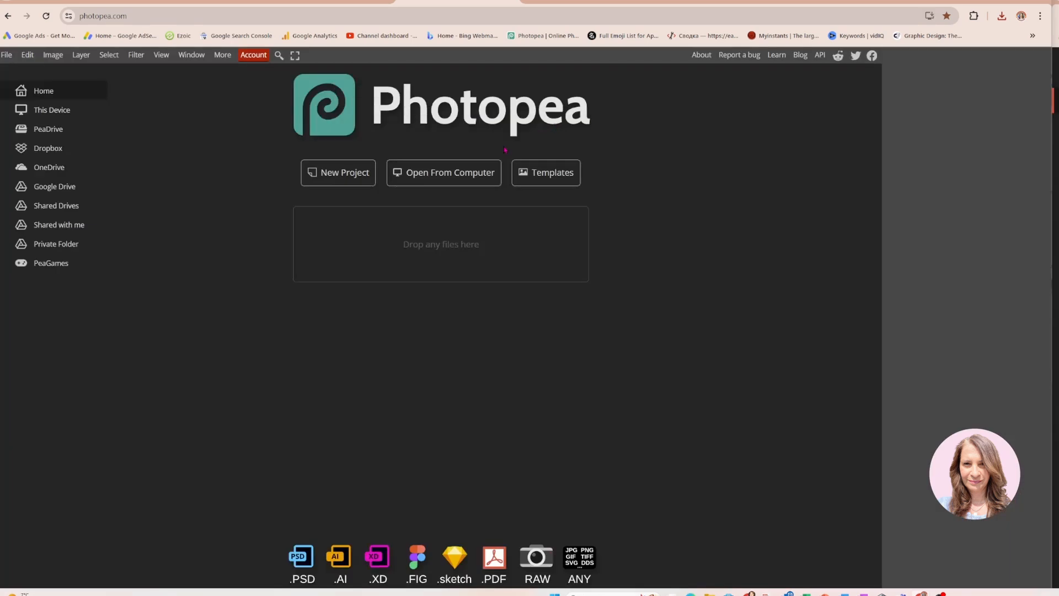
left_click(1001, 15)
left_click_drag(893, 65, 471, 258)
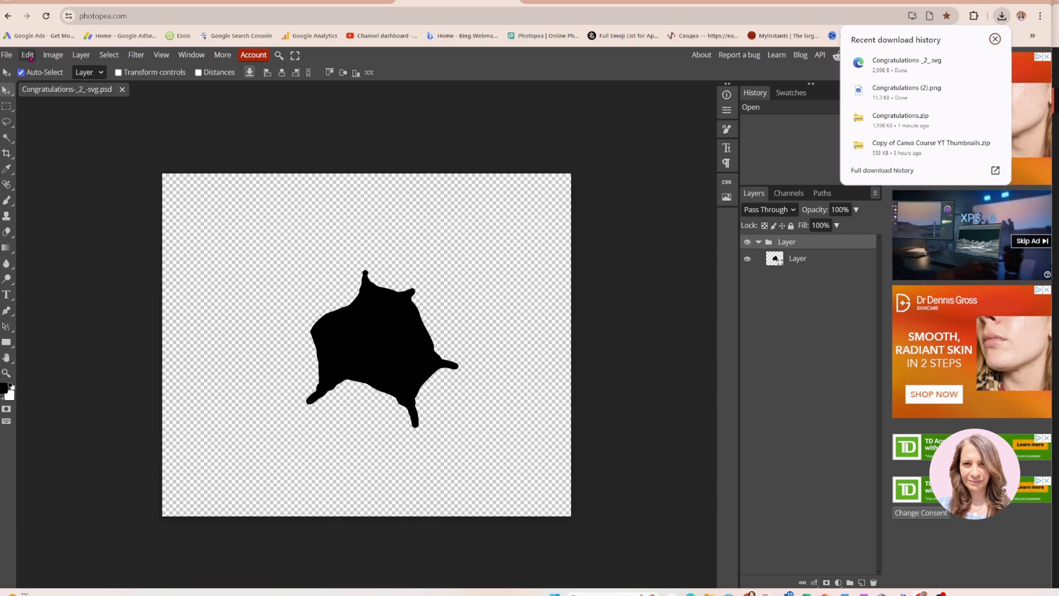
Place the woman's portrait photo from Downloads above the black shape layer and apply it as a clipping mask.
left_click(8, 55)
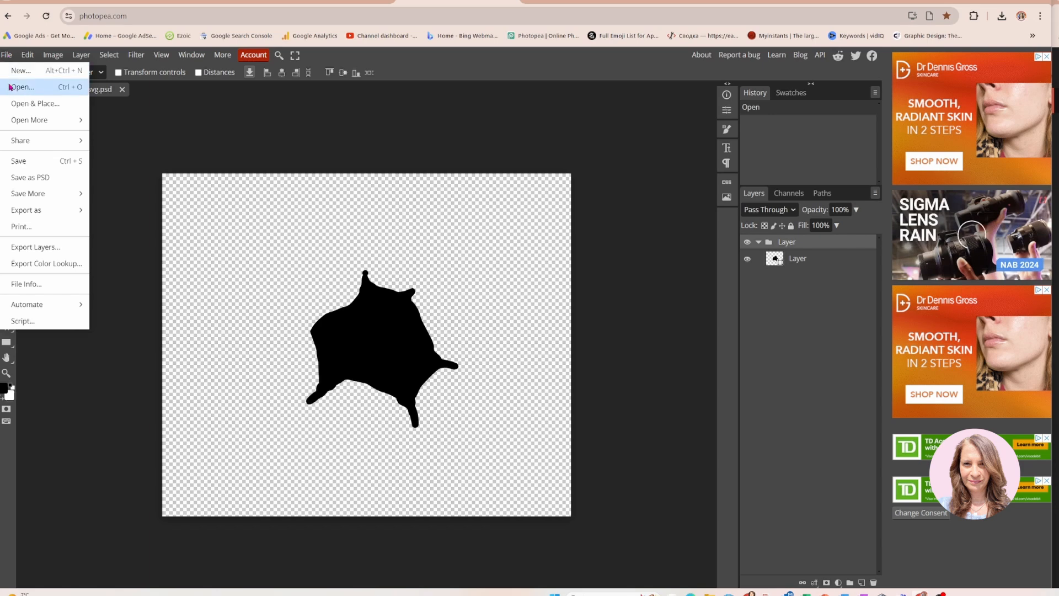
left_click(30, 106)
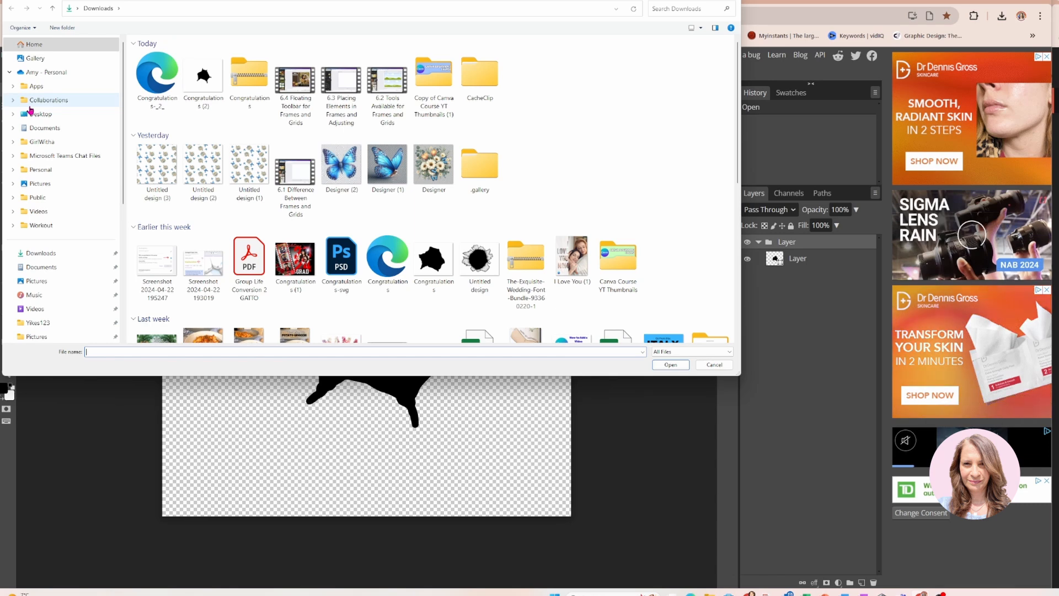
scroll(302, 162, "down", 2)
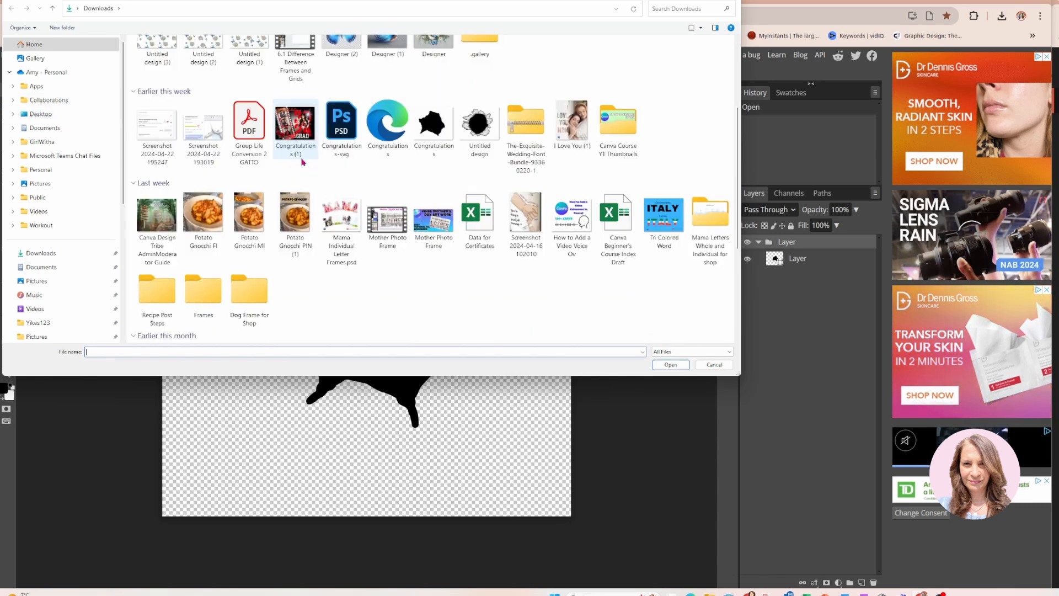
scroll(302, 162, "up", 2)
scroll(302, 163, "down", 4)
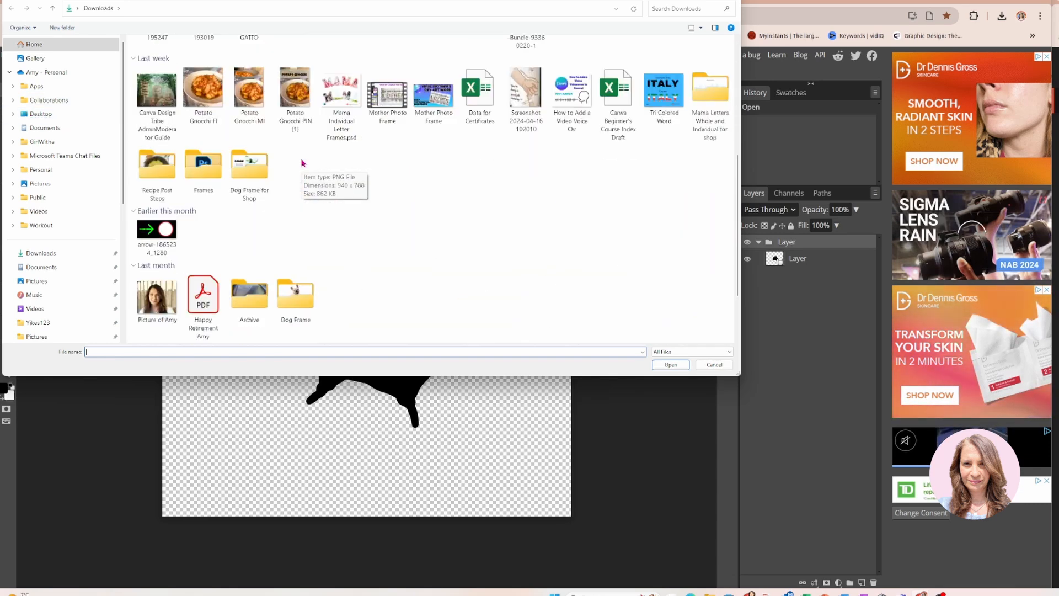
left_click(155, 297)
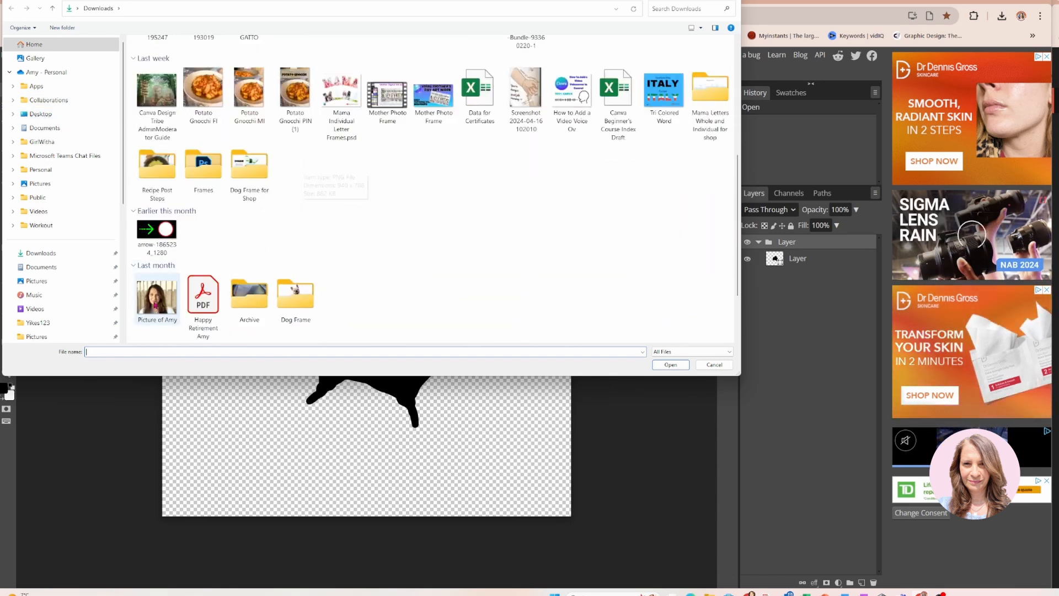
left_click(657, 365)
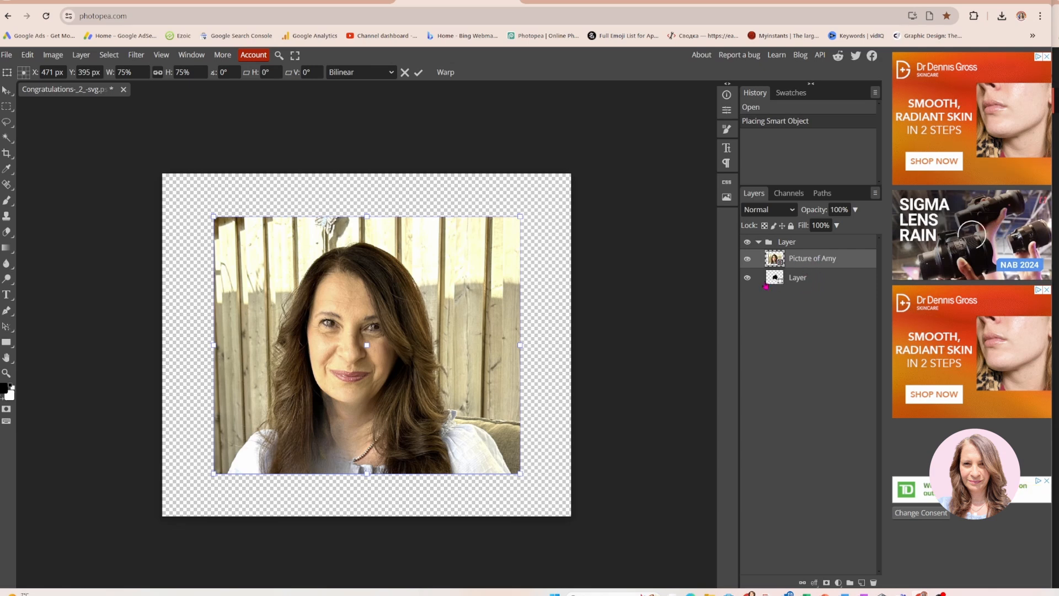
right_click(812, 259)
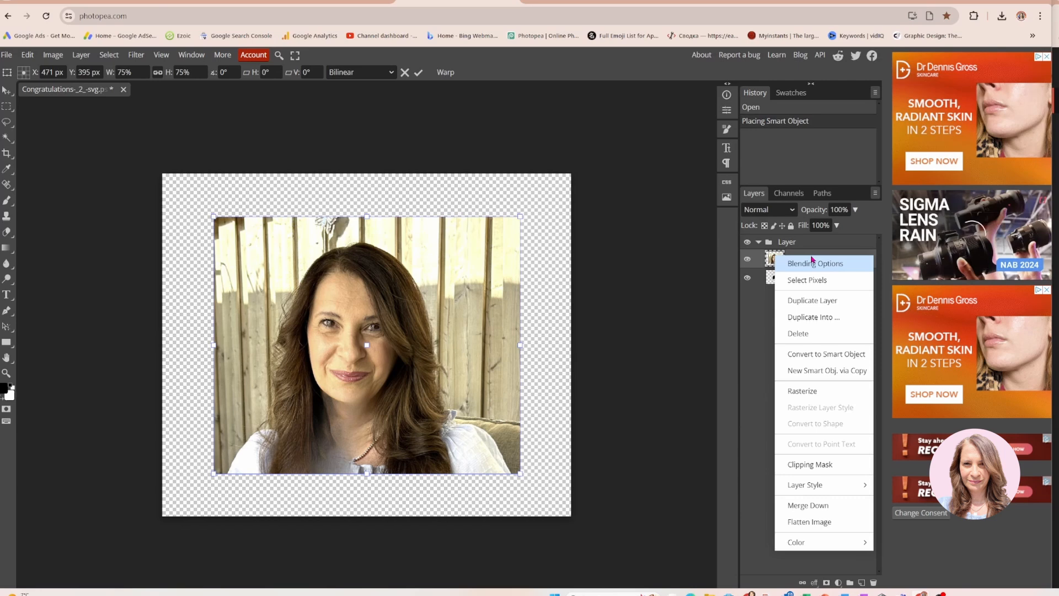
left_click(801, 467)
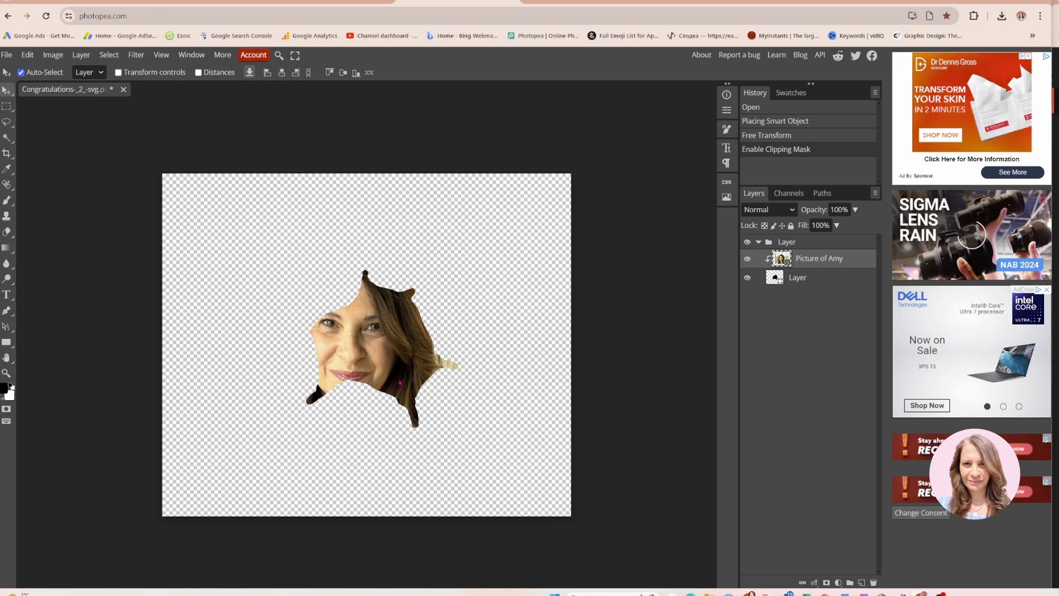
Save the clipped document as the PSD file Congratulations-_2_-svg in Downloads.
left_click(7, 54)
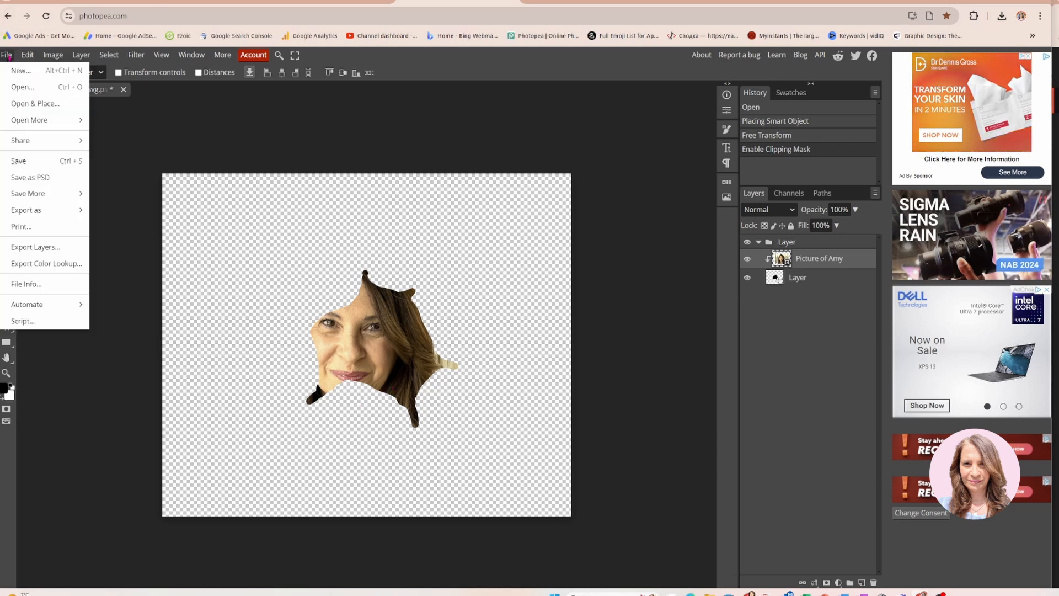
left_click(29, 178)
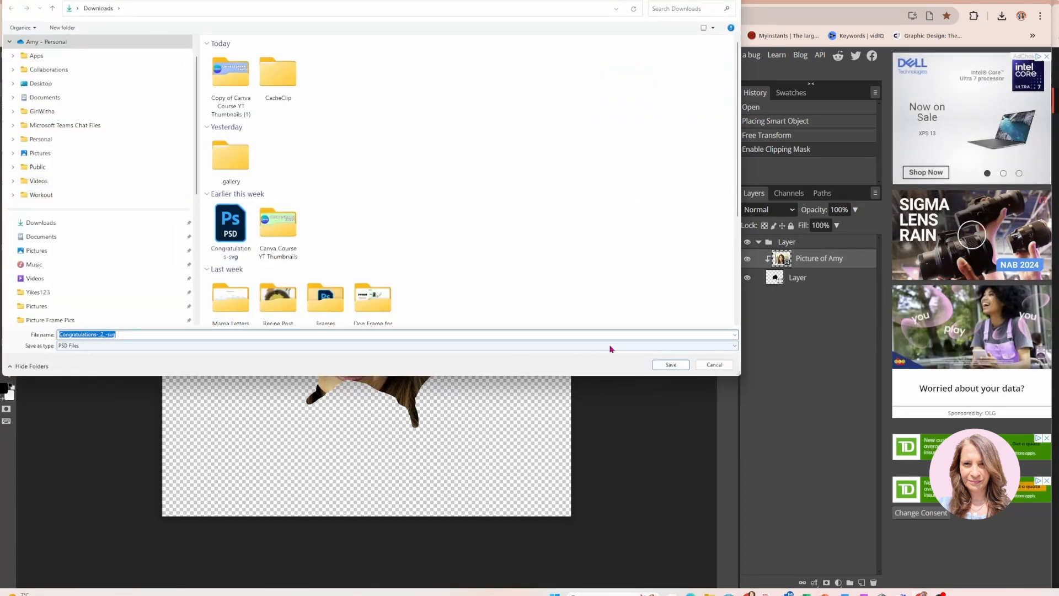
left_click(670, 364)
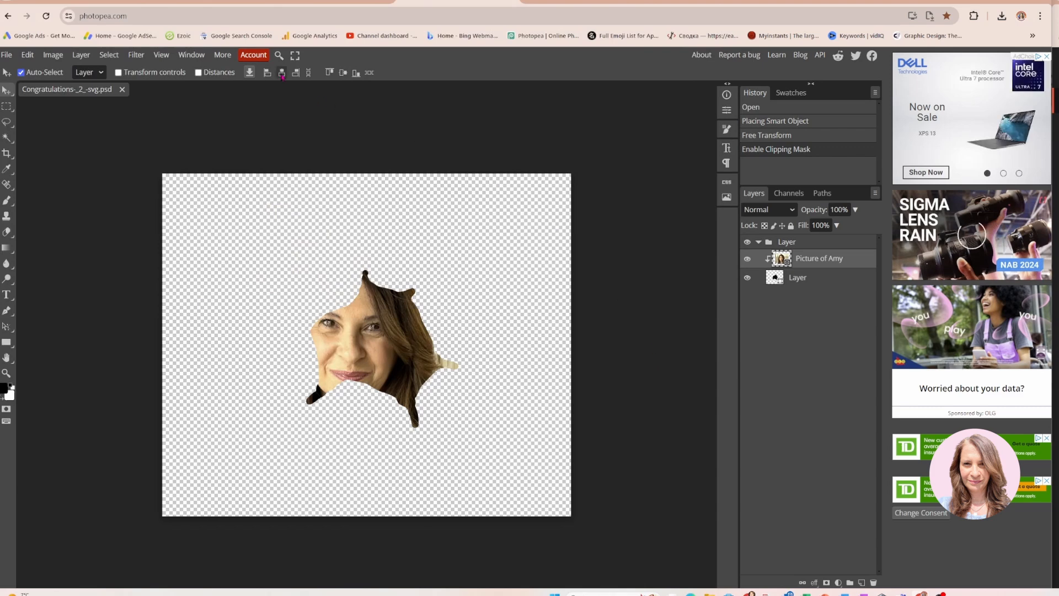
Return to the Congratulations design in Canva and add a blank page after page 7.
left_click(234, 4)
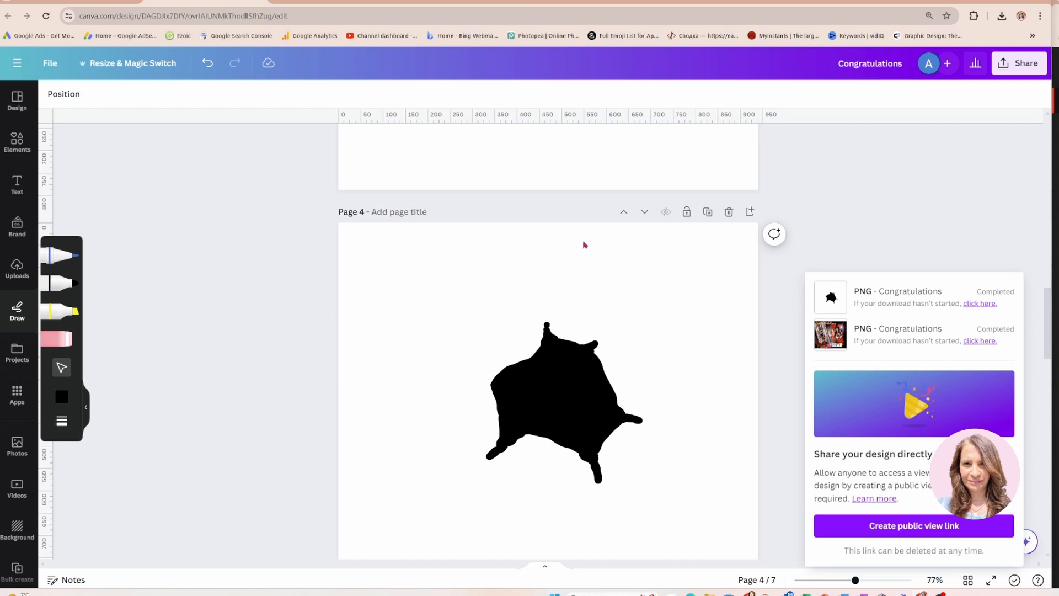
scroll(697, 357, "down", 15)
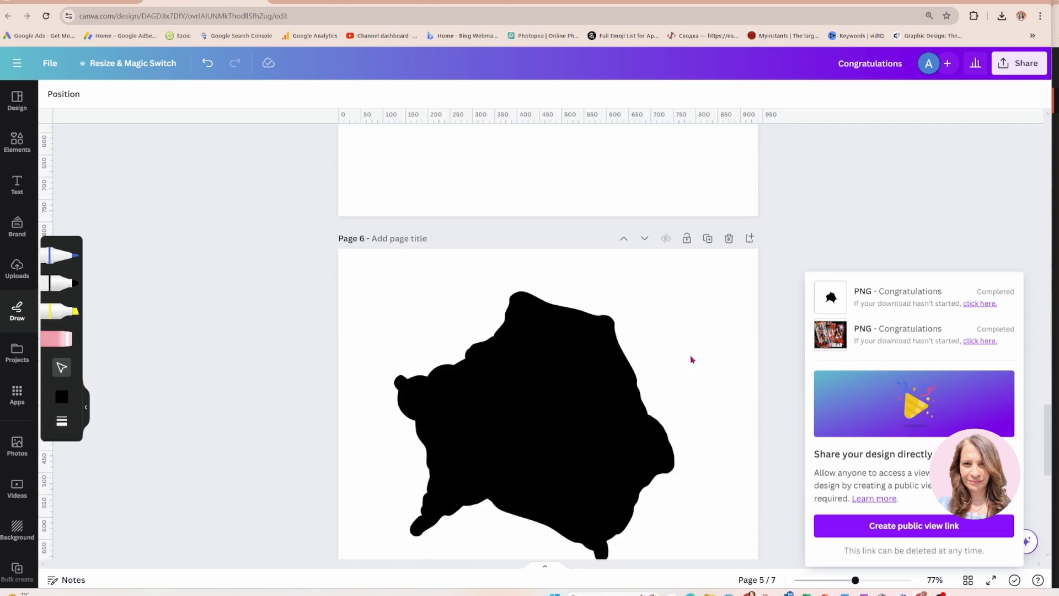
scroll(692, 359, "down", 3)
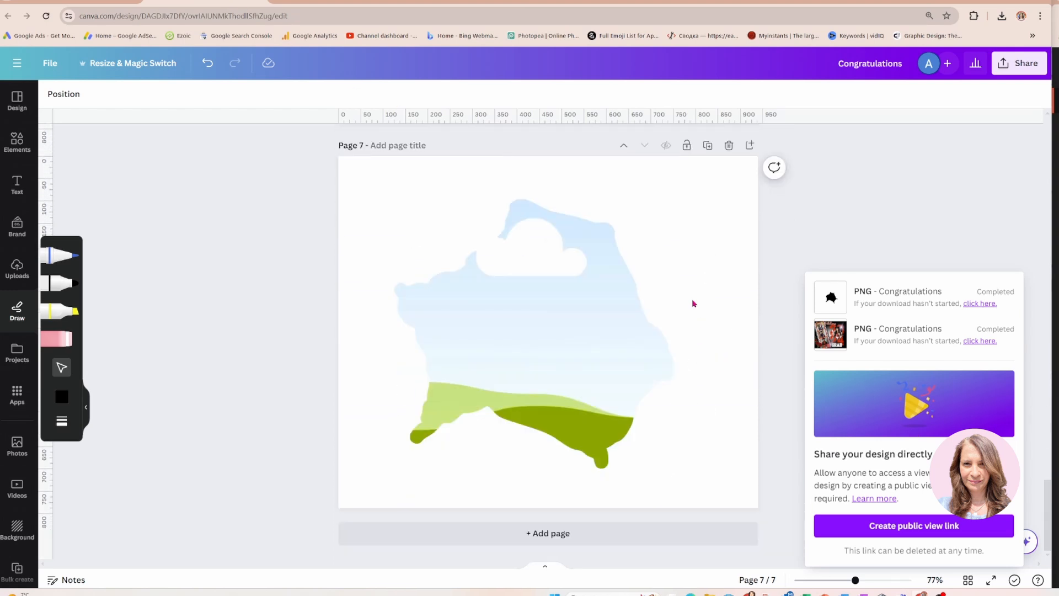
left_click(750, 146)
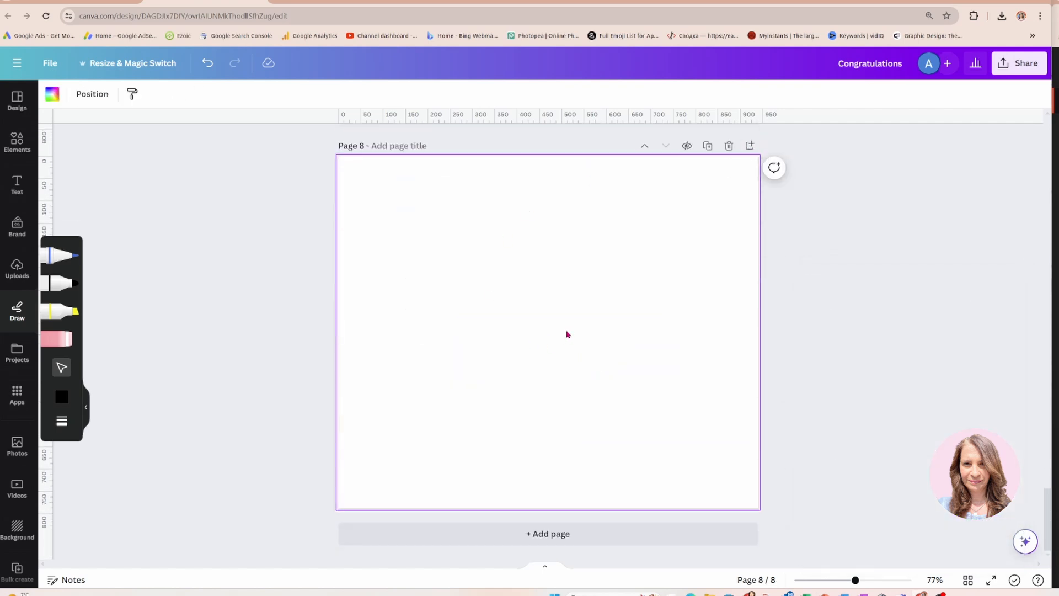
Upload the Congratulations-_2_-svg PSD file from the Downloads folder into Canva.
left_click(16, 145)
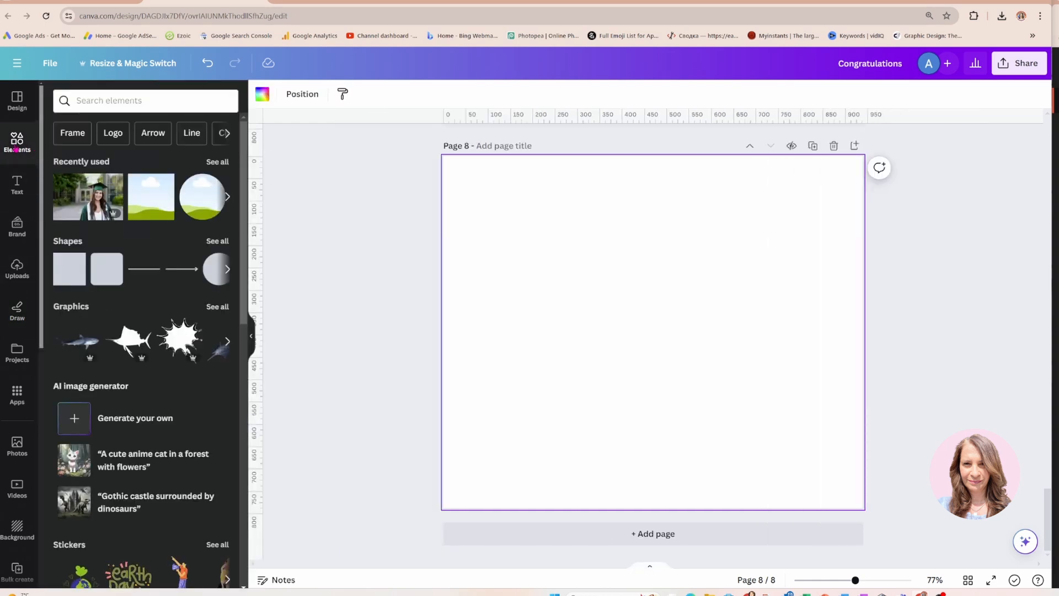
left_click(6, 274)
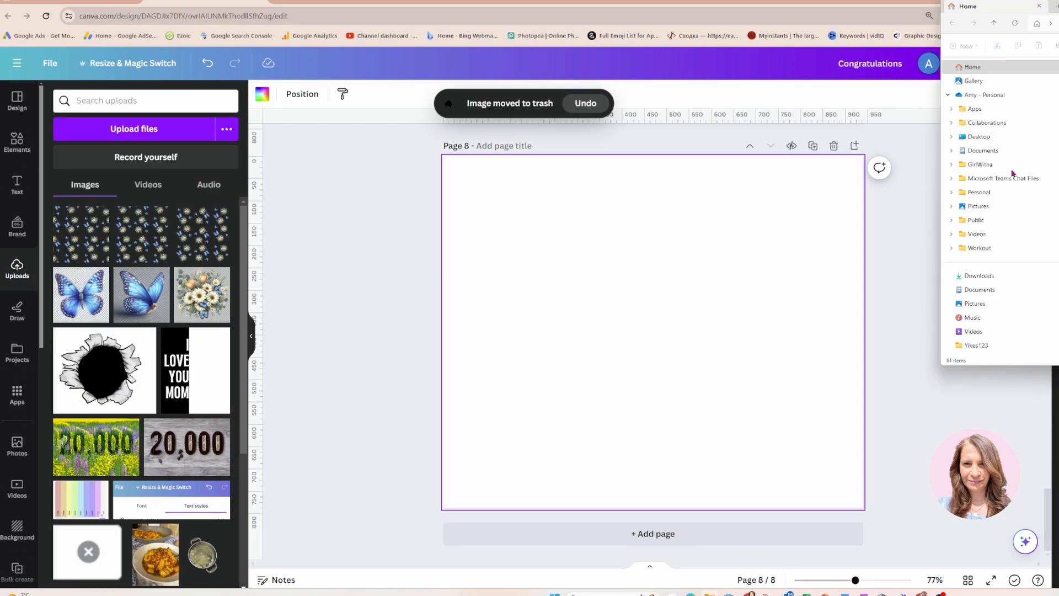
left_click_drag(1058, 7, 538, 146)
left_click(415, 418)
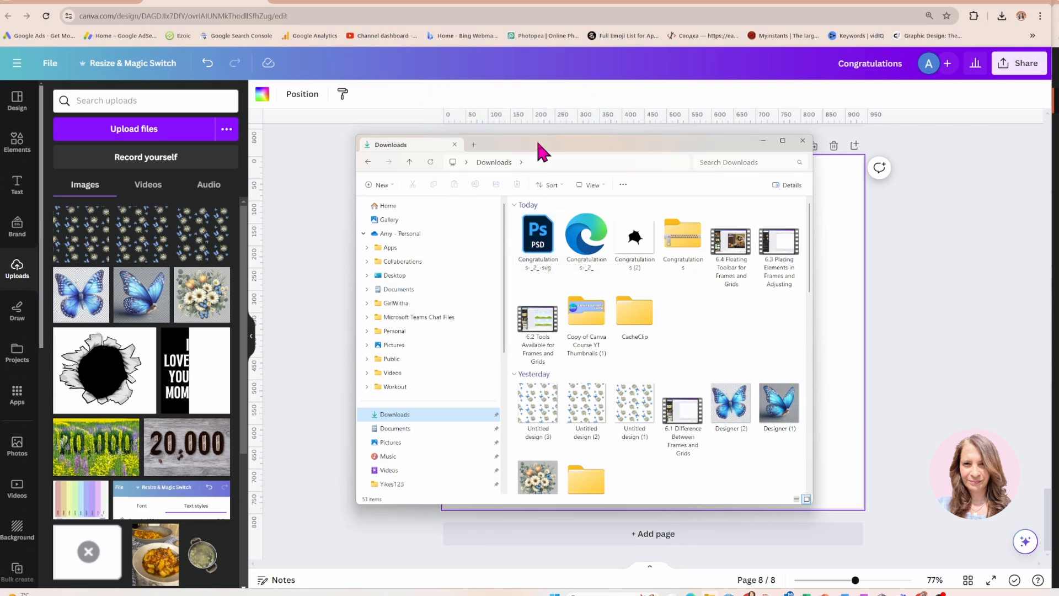
left_click_drag(537, 149, 335, 110)
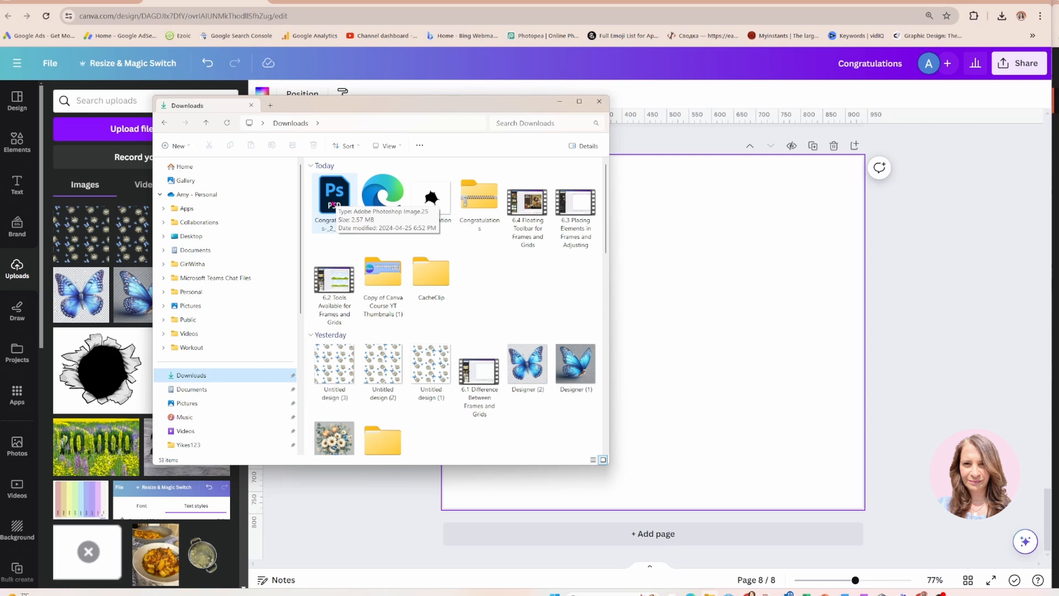
left_click_drag(334, 205, 733, 229)
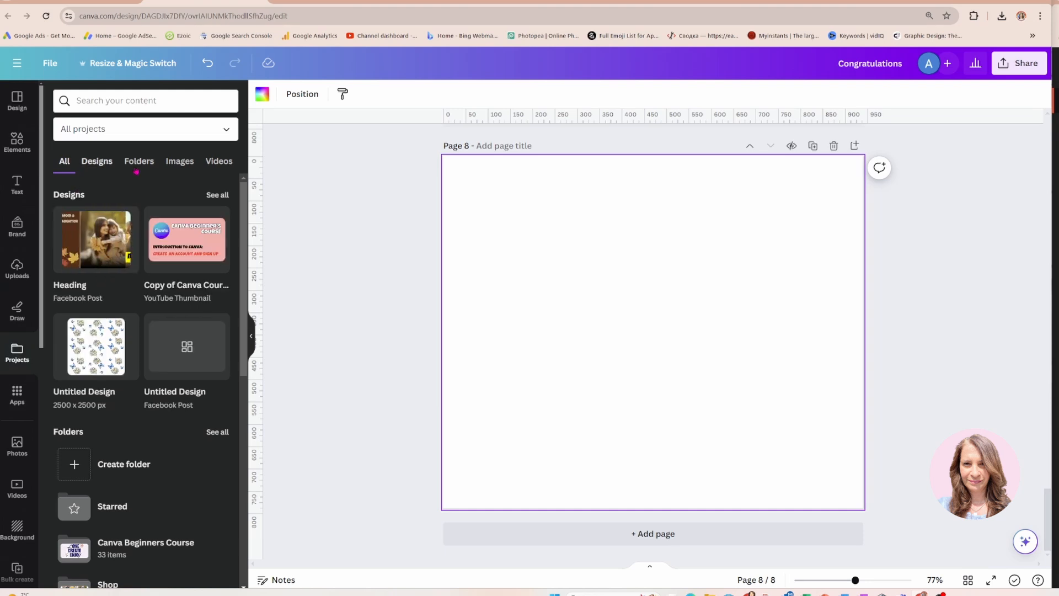
left_click(17, 268)
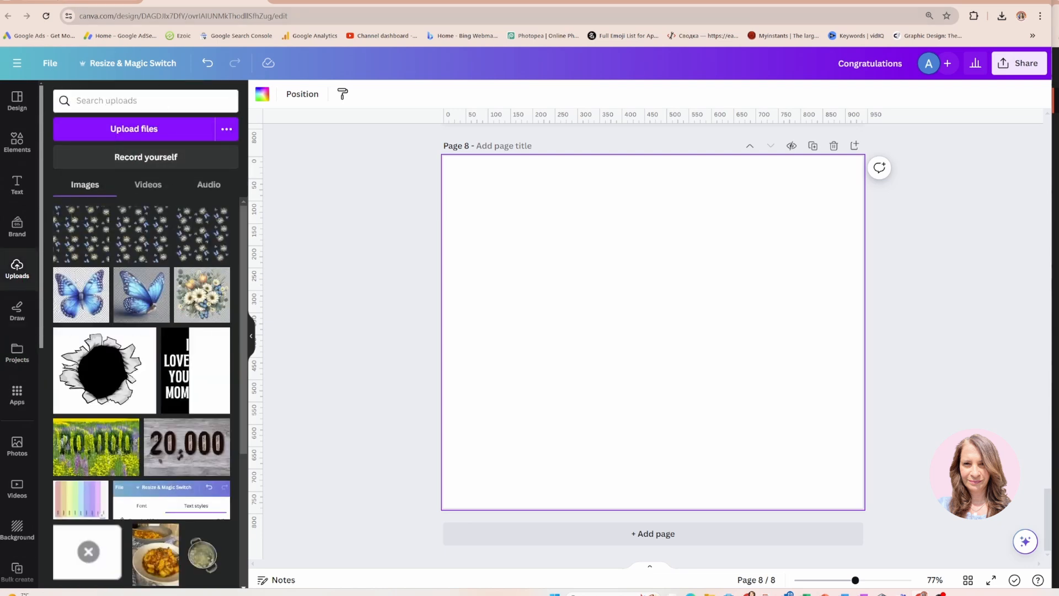
Refresh the Canva home page and open the imported Congratulations-_2_-svg.psd from the recent designs.
left_click(66, 2)
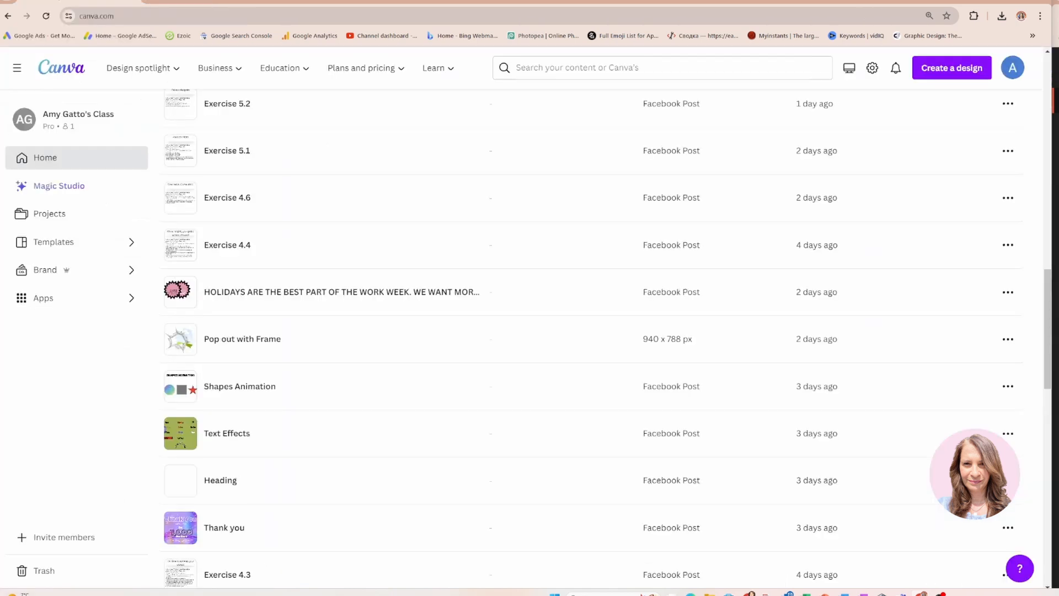
left_click(46, 16)
scroll(338, 276, "up", 13)
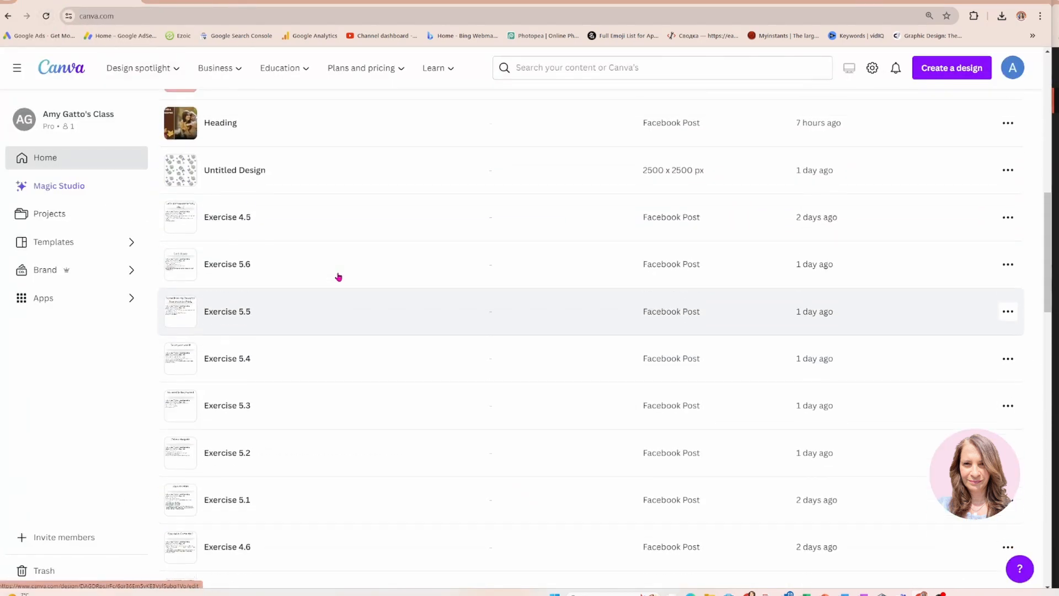
scroll(270, 400, "down", 1)
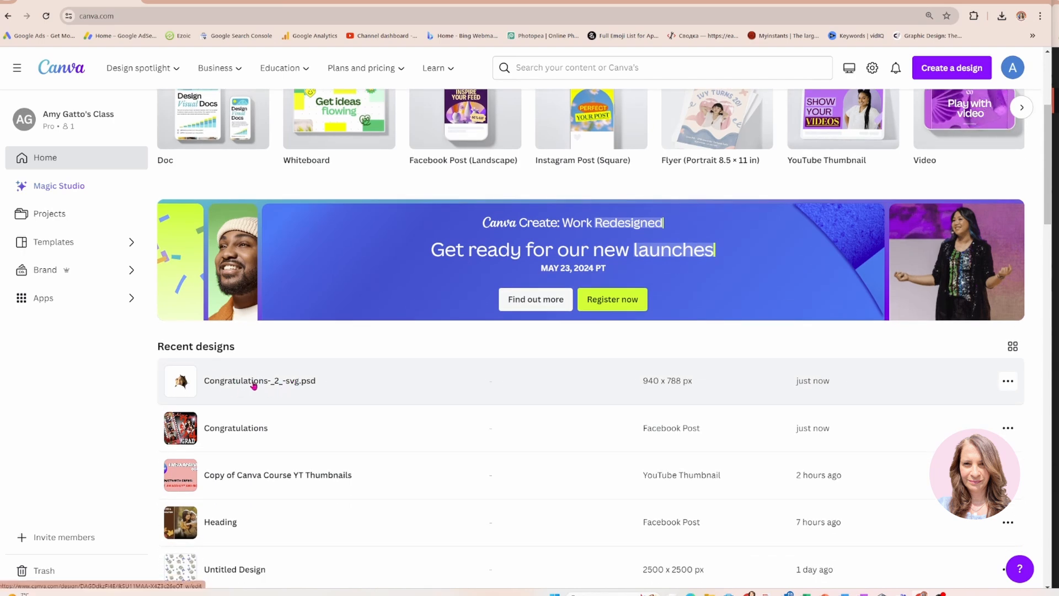
left_click(364, 380)
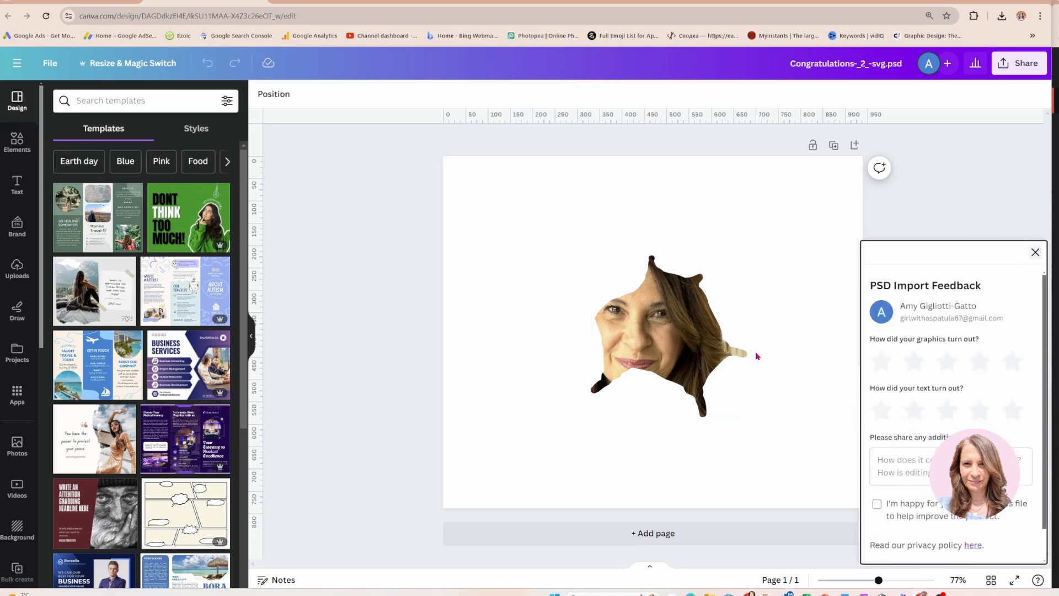
Copy the photo-filled frame from the imported design onto page 8 of Congratulations and delete the photo inside the frame.
left_click_drag(513, 228, 757, 412)
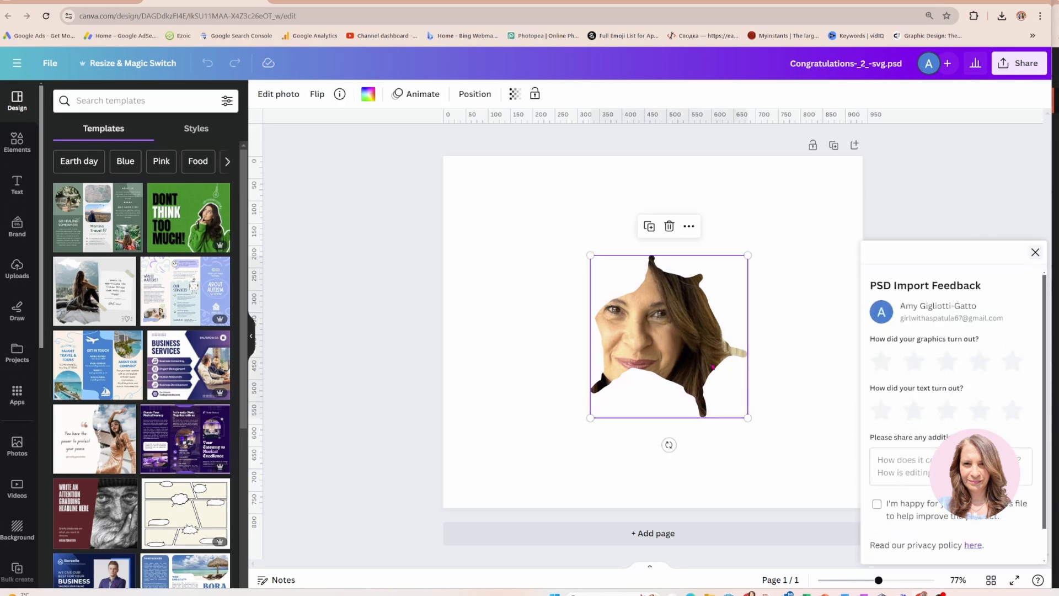
left_click(328, 1)
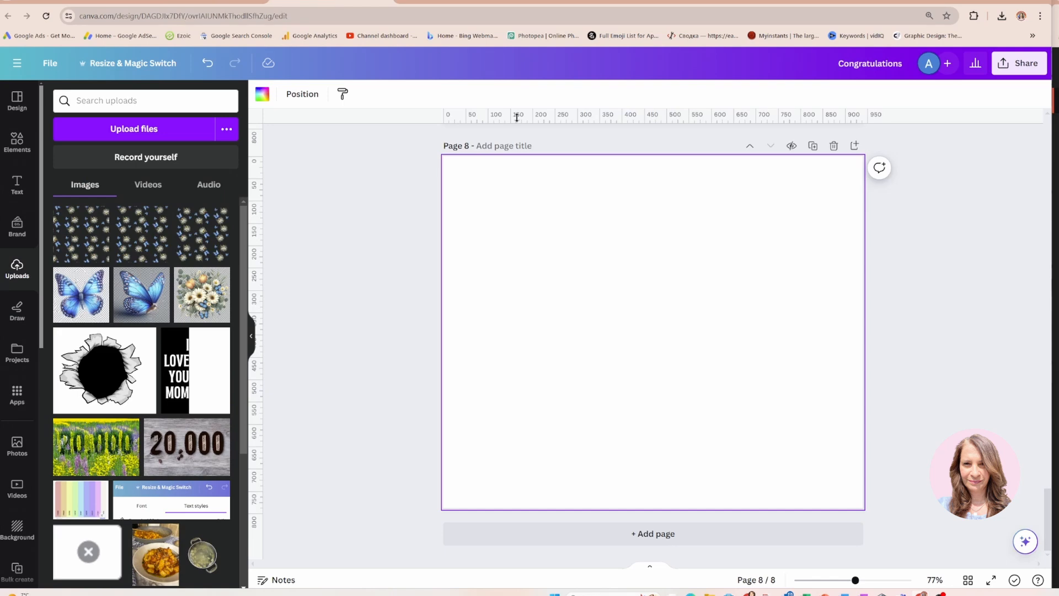
scroll(641, 270, "up", 6)
scroll(638, 294, "down", 10)
key("ctrl+v")
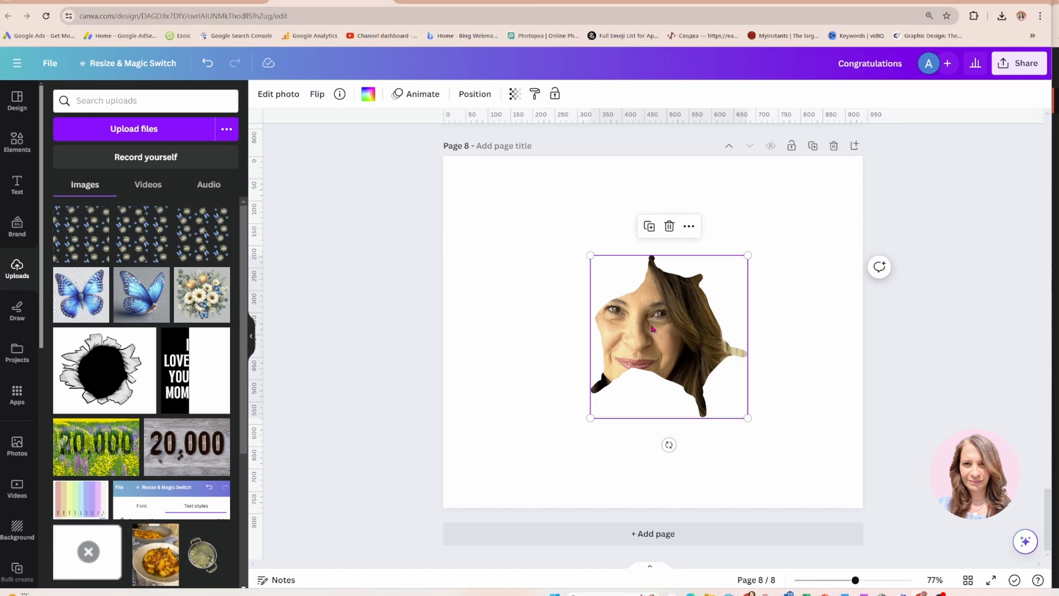
key("Delete")
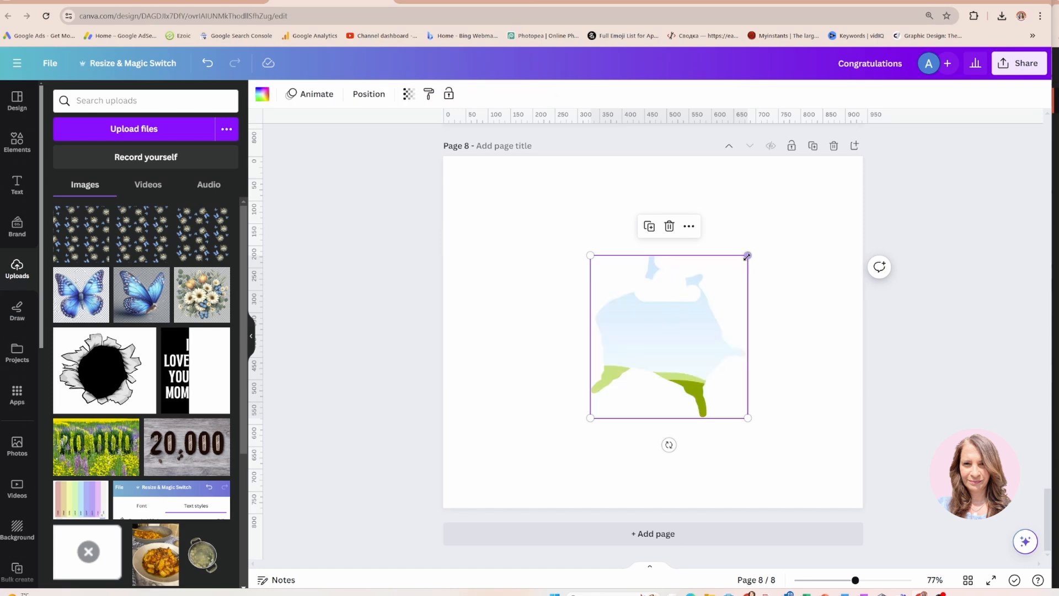
Enlarge the empty frame on page 8 and paste a copy of page 2's torn-paper graphic onto that page.
left_click_drag(746, 256, 798, 204)
left_click_drag(590, 418, 547, 461)
scroll(656, 343, "up", 8)
scroll(657, 343, "up", 15)
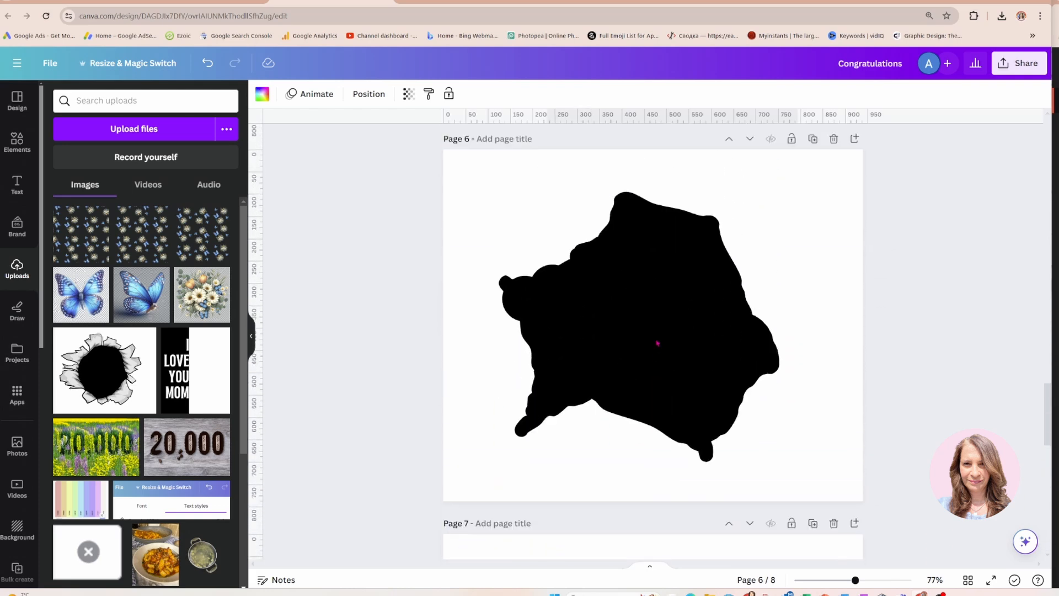
scroll(656, 343, "up", 20)
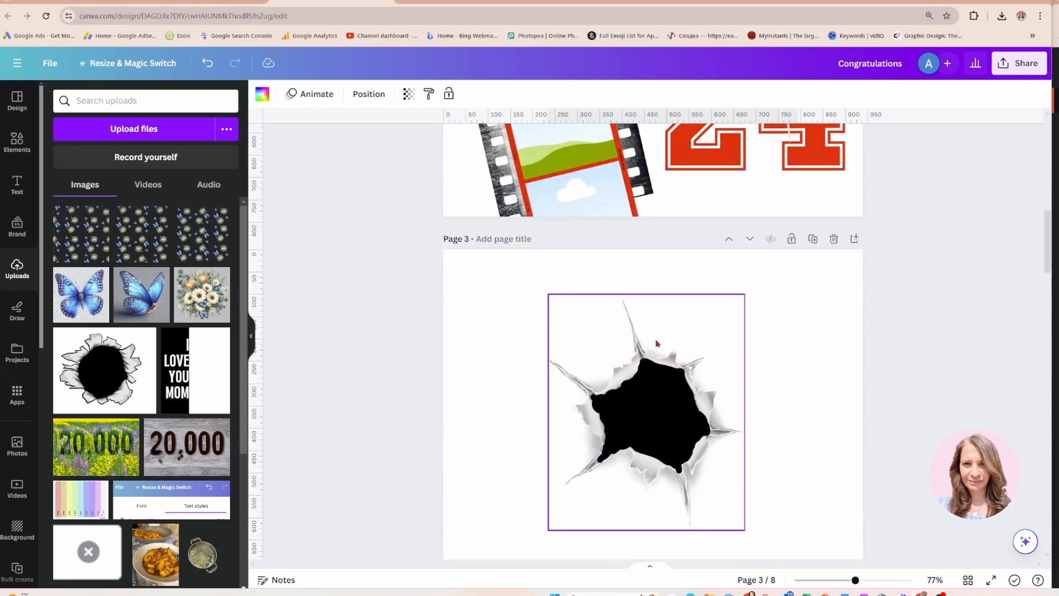
left_click(705, 413)
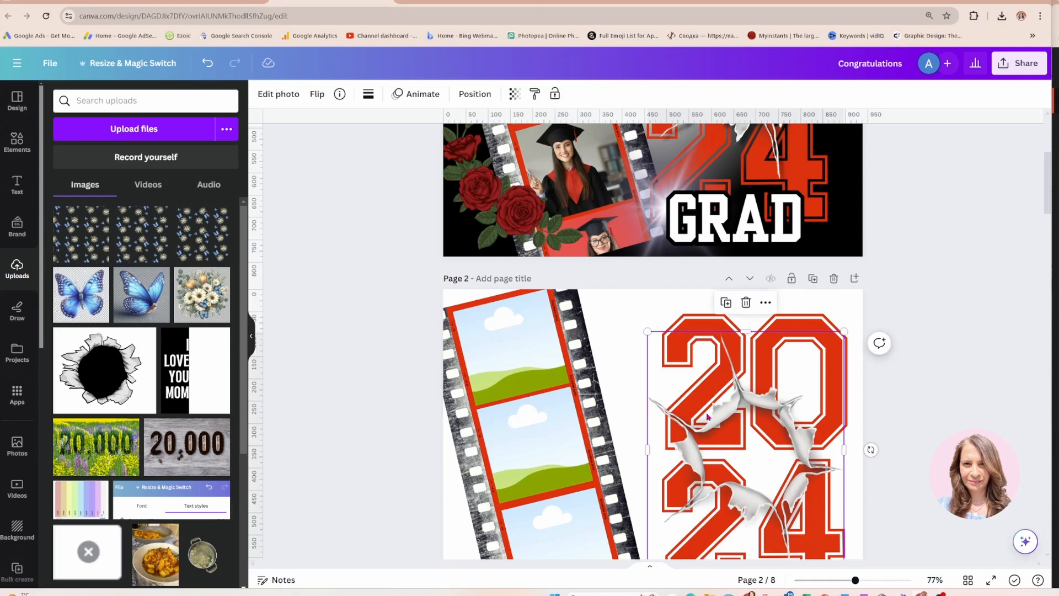
scroll(708, 416, "down", 12)
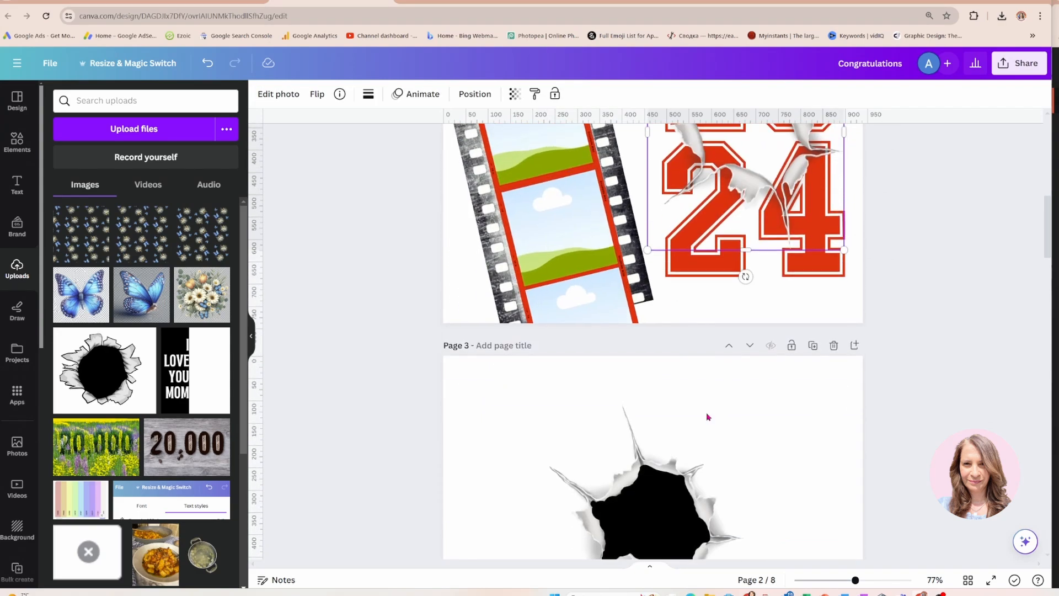
scroll(708, 417, "down", 15)
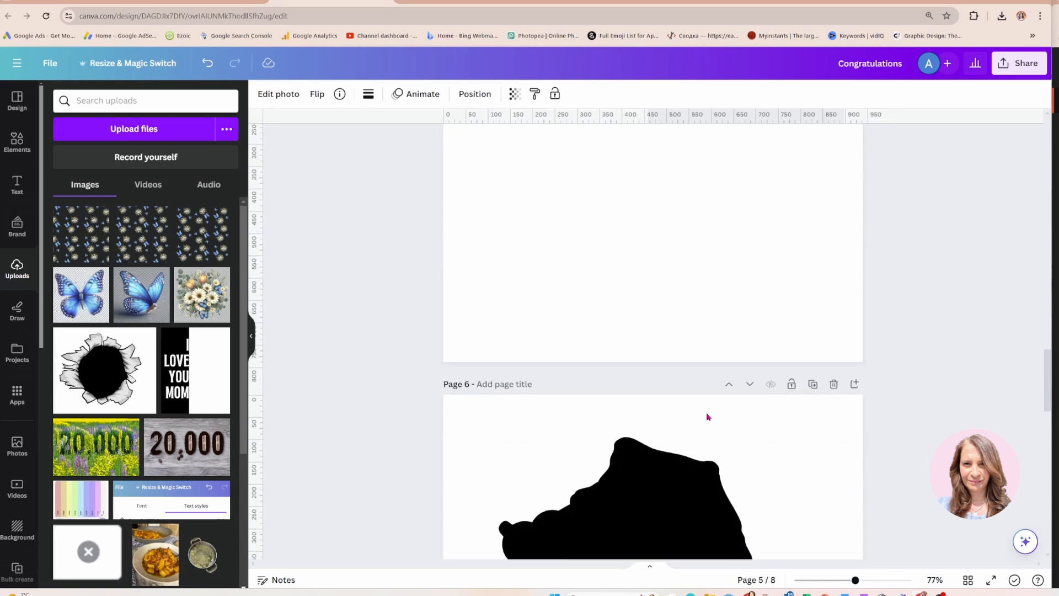
scroll(708, 416, "down", 7)
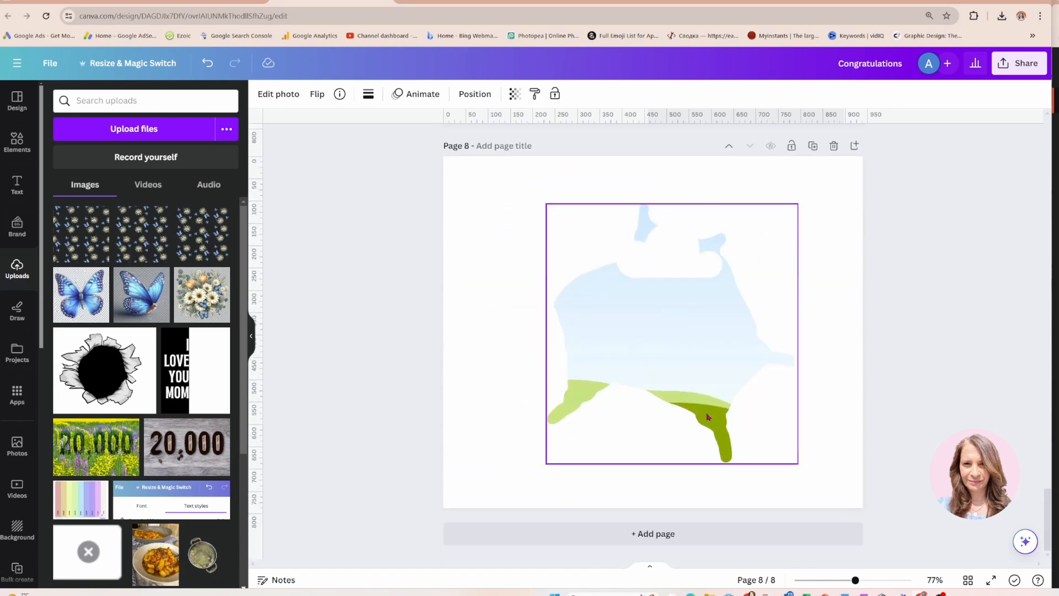
left_click(672, 378)
key("ctrl+v")
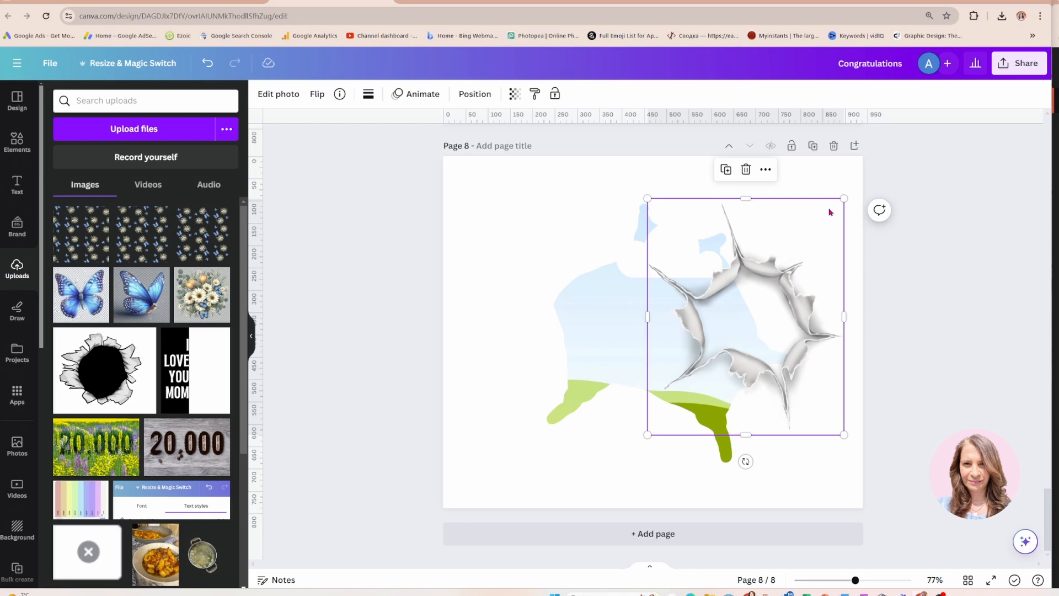
Enlarge the torn-paper graphic on page 8 and position it so its hole lines up over the frame.
left_click_drag(832, 212, 742, 199)
left_click_drag(756, 427, 818, 528)
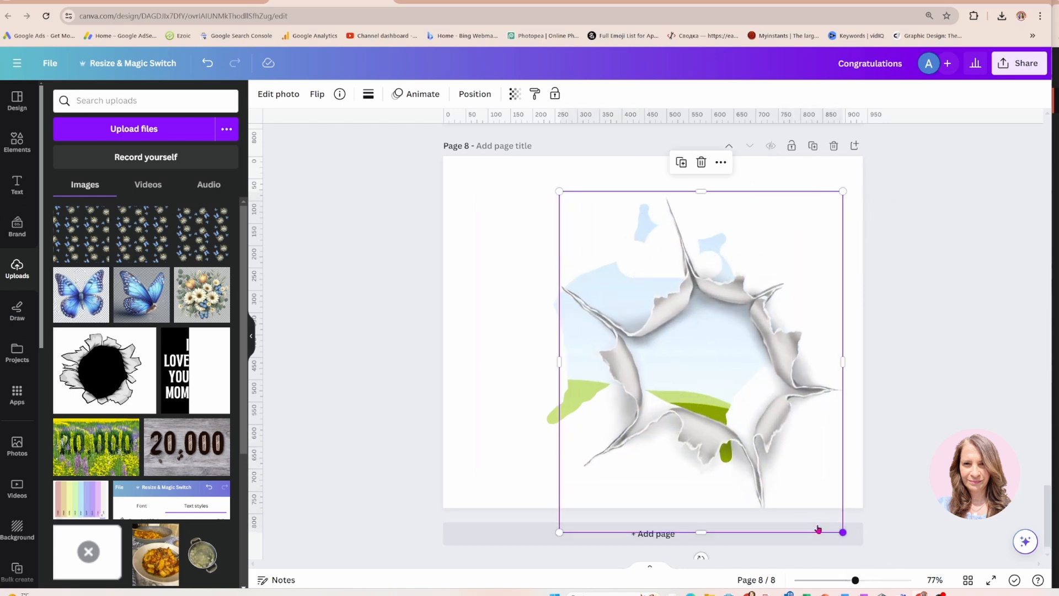
left_click_drag(560, 191, 439, 135)
left_click_drag(745, 493, 734, 490)
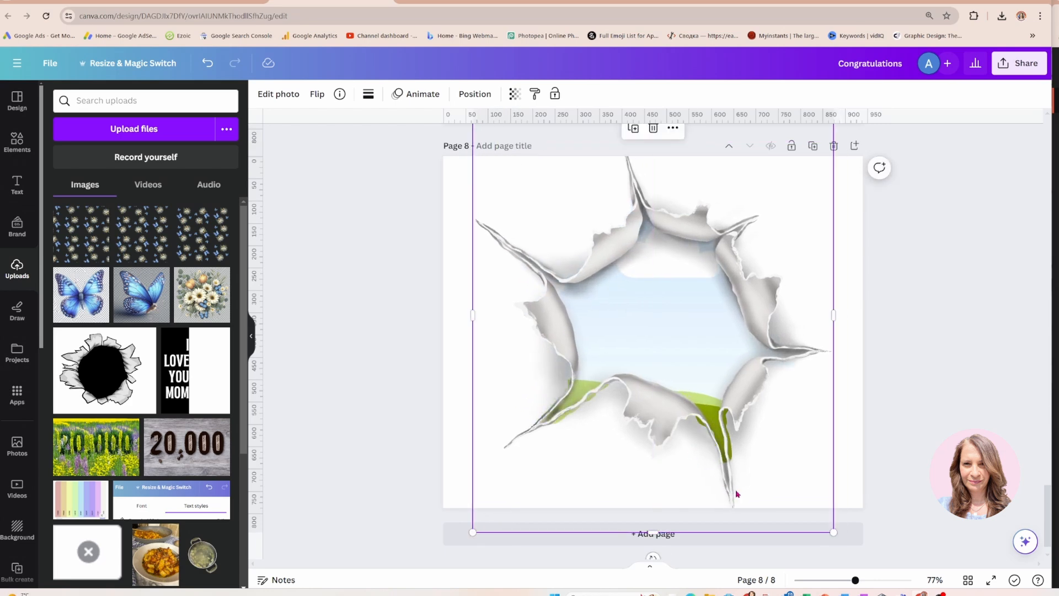
left_click(844, 462)
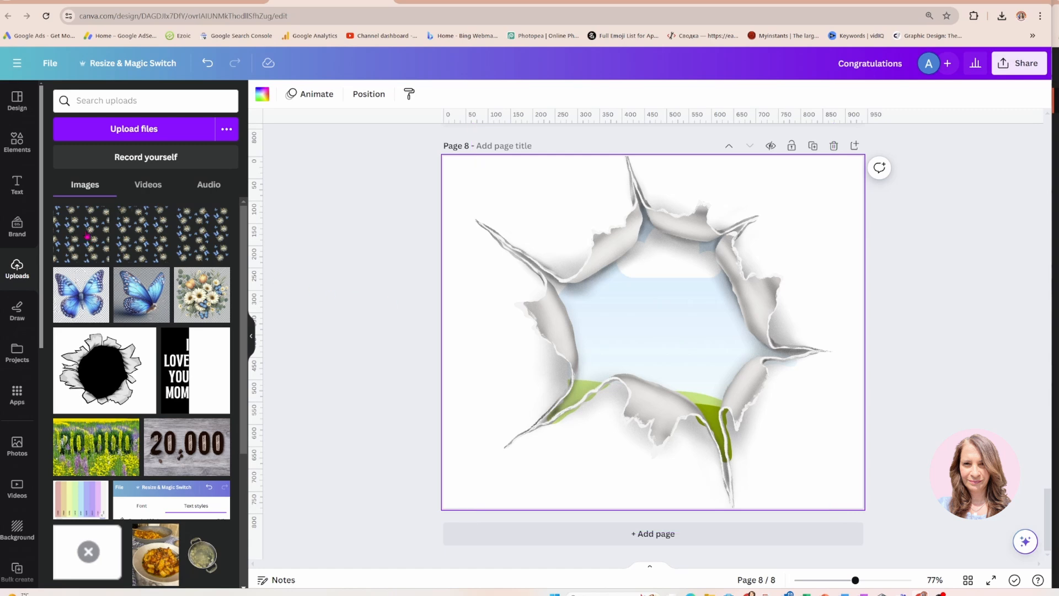
Add the recently used graduate photo to page 8, bring the frame to the front, and fill it with the photo.
left_click(17, 142)
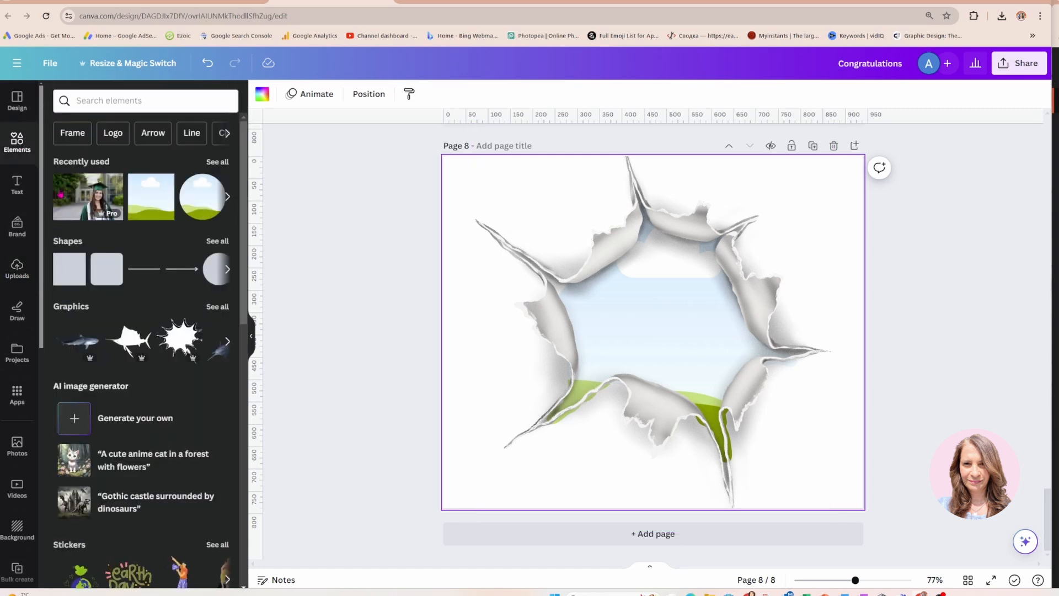
left_click(65, 204)
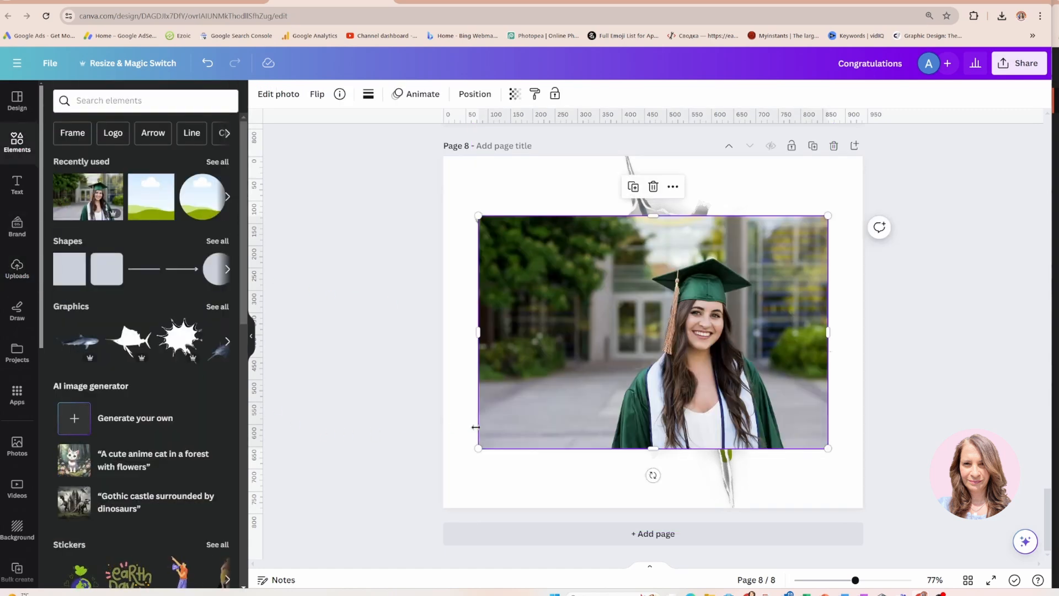
left_click_drag(475, 426, 485, 492)
left_click(466, 95)
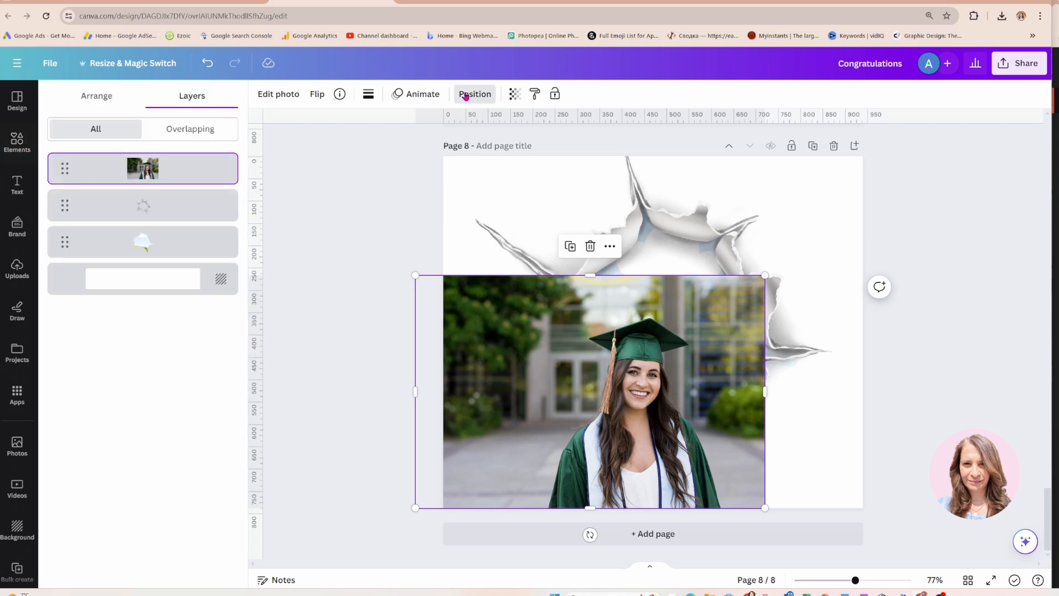
left_click_drag(158, 245, 156, 160)
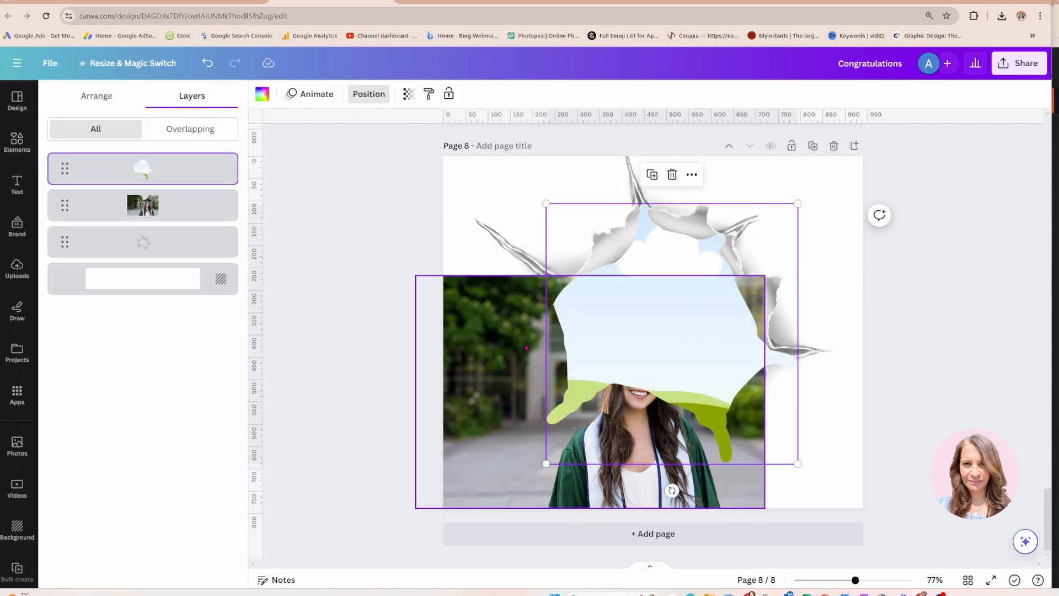
left_click(499, 485)
left_click_drag(499, 484, 582, 375)
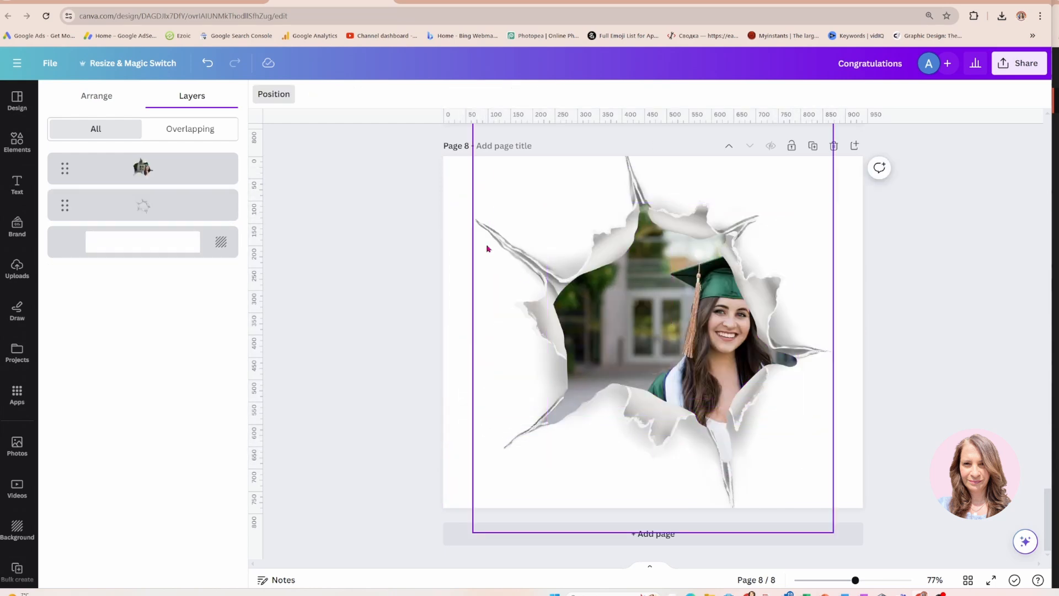
Enlarge and reposition the graduate photo inside the frame so her face sits in the middle of the hole.
left_click(180, 170)
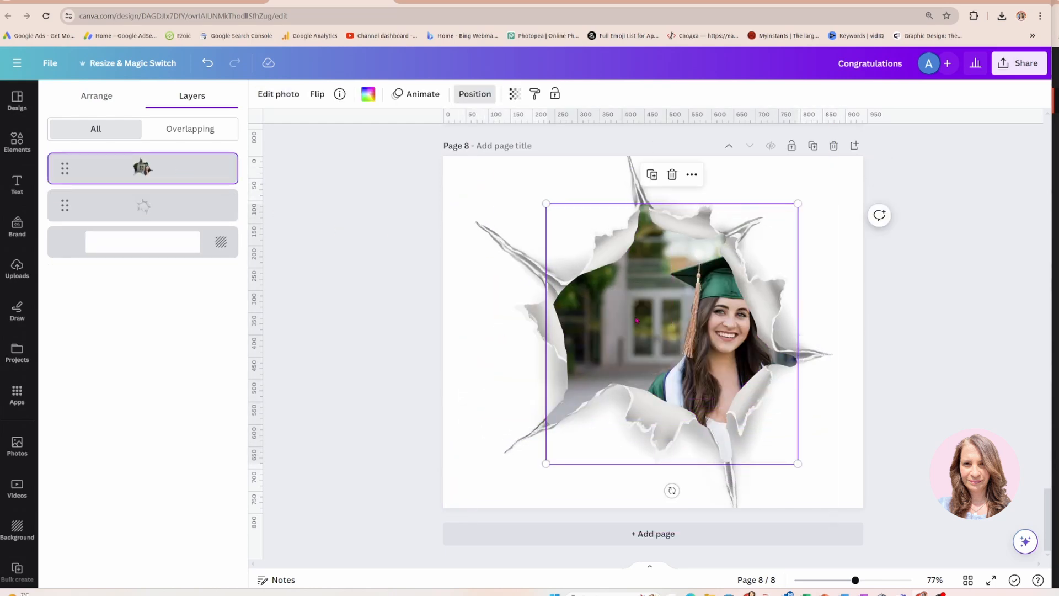
double_click(636, 320)
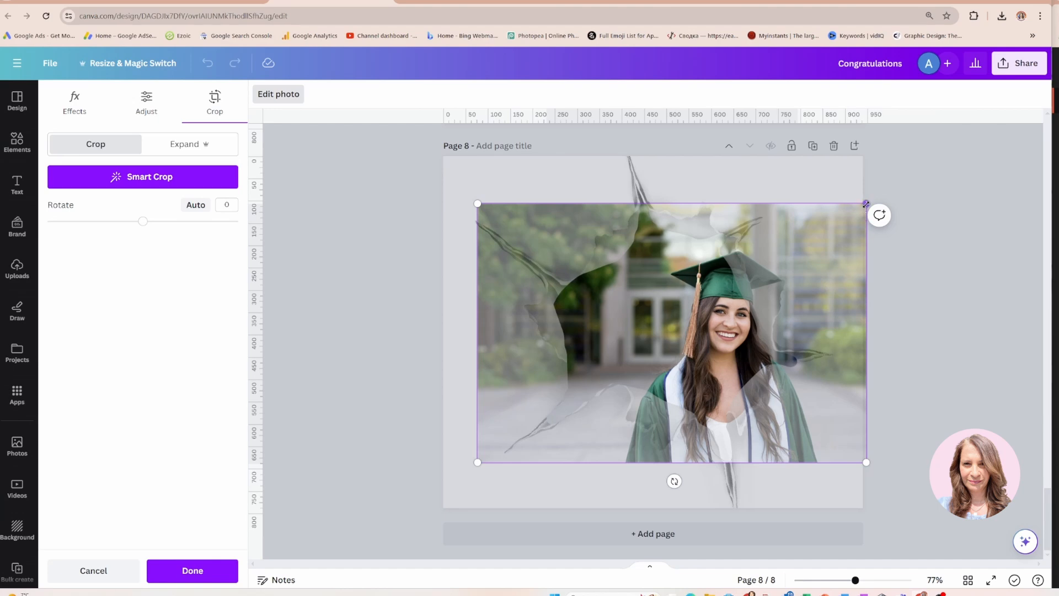
left_click_drag(866, 203, 983, 108)
left_click_drag(925, 182, 786, 184)
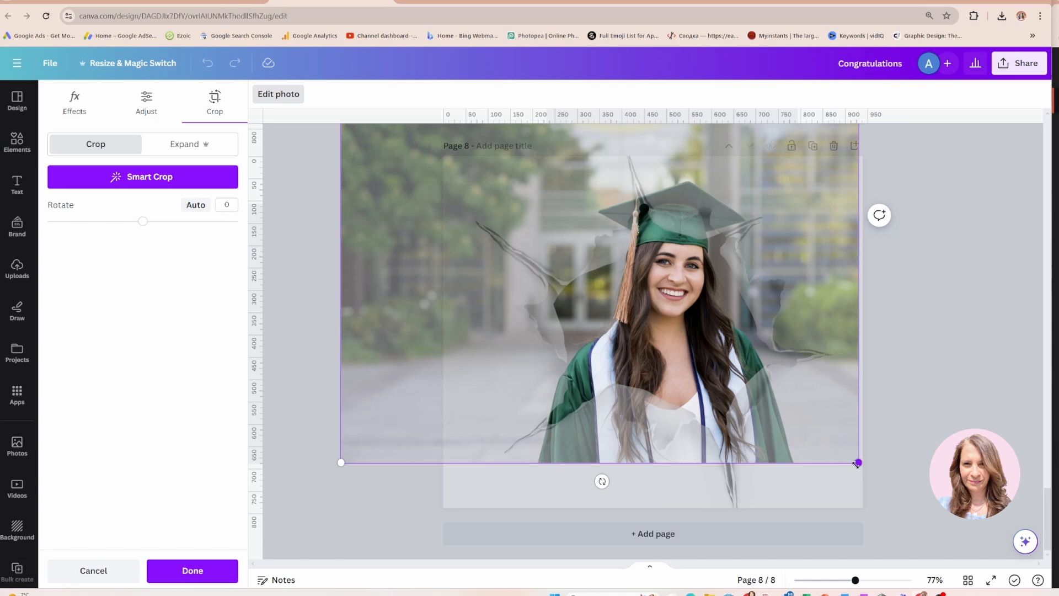
left_click_drag(856, 464, 822, 405)
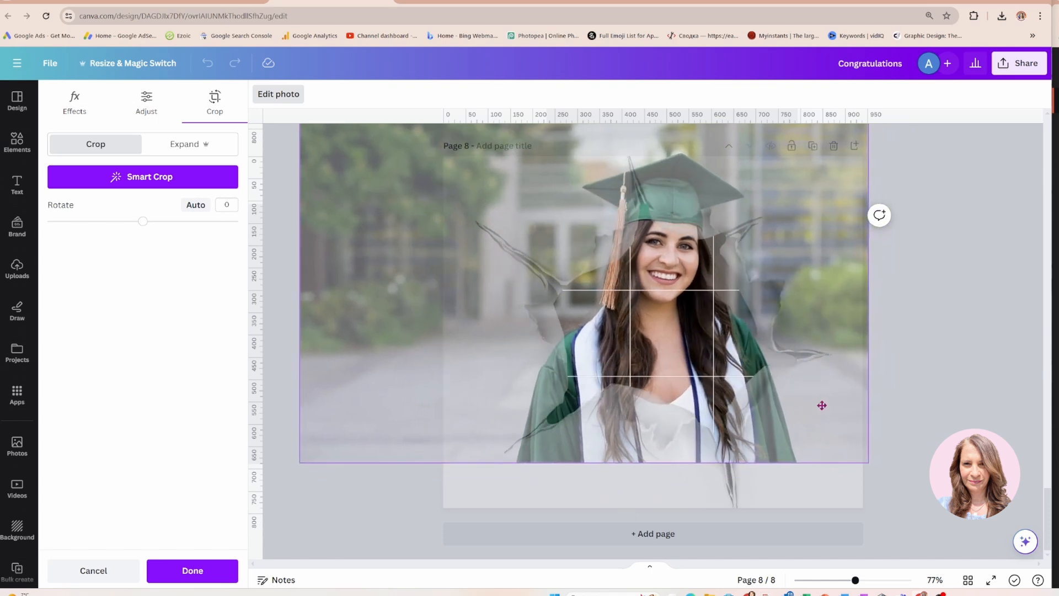
left_click(500, 503)
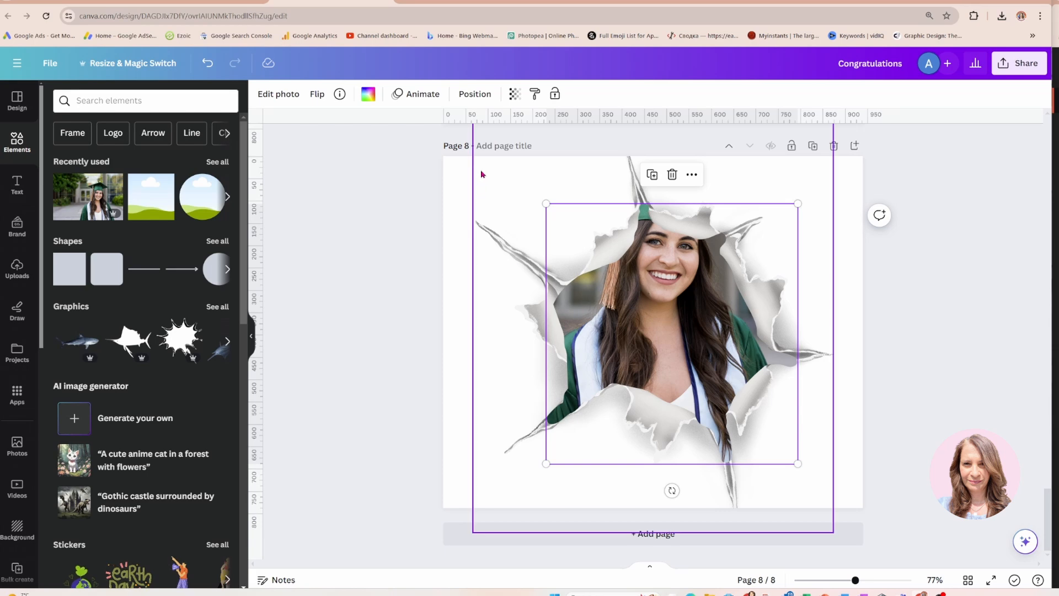
Send the photo-filled frame behind the torn-paper layer, then return it to the front.
left_click(470, 94)
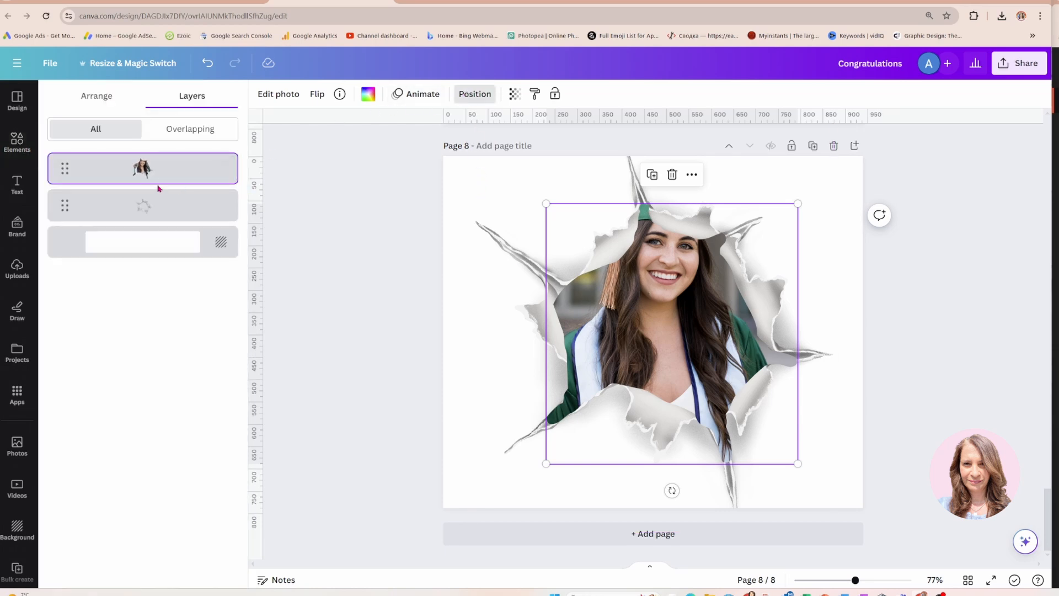
left_click_drag(156, 176, 155, 226)
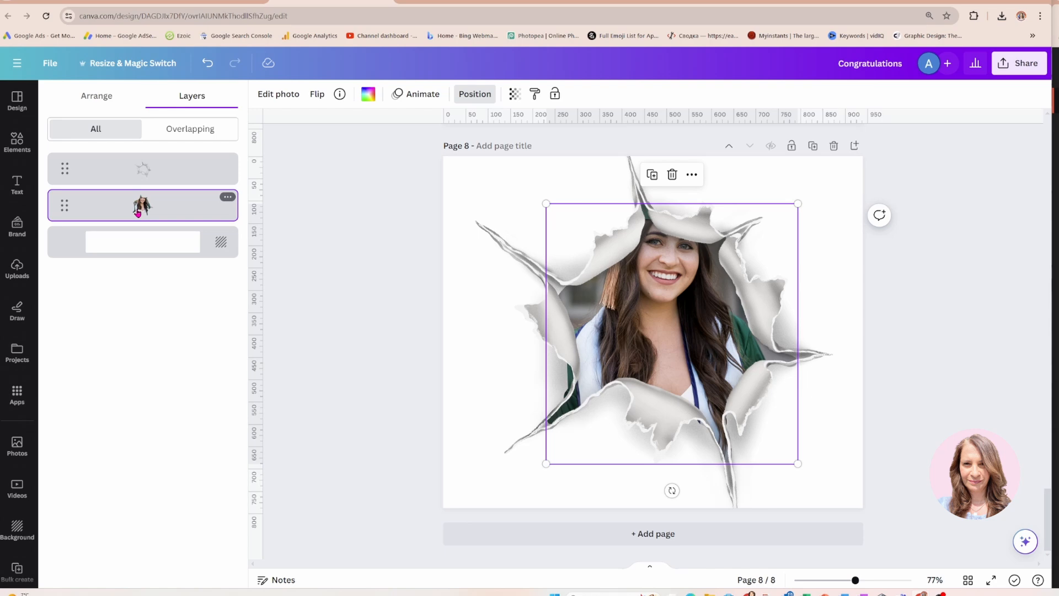
left_click_drag(137, 212, 143, 167)
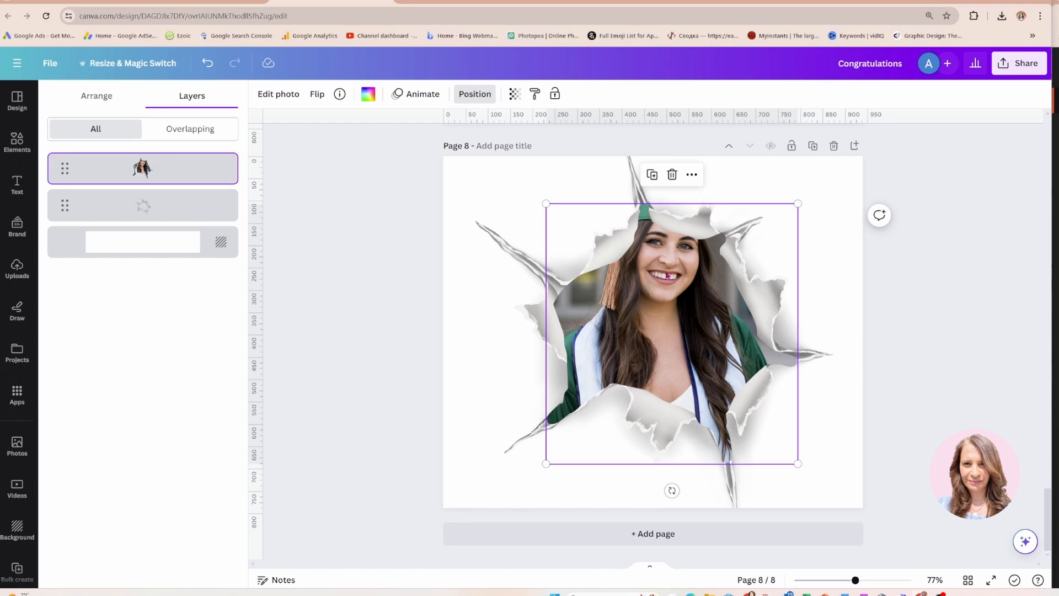
Detach the graduate photo from the frame, move it aside, and make a second copy of it.
right_click(674, 303)
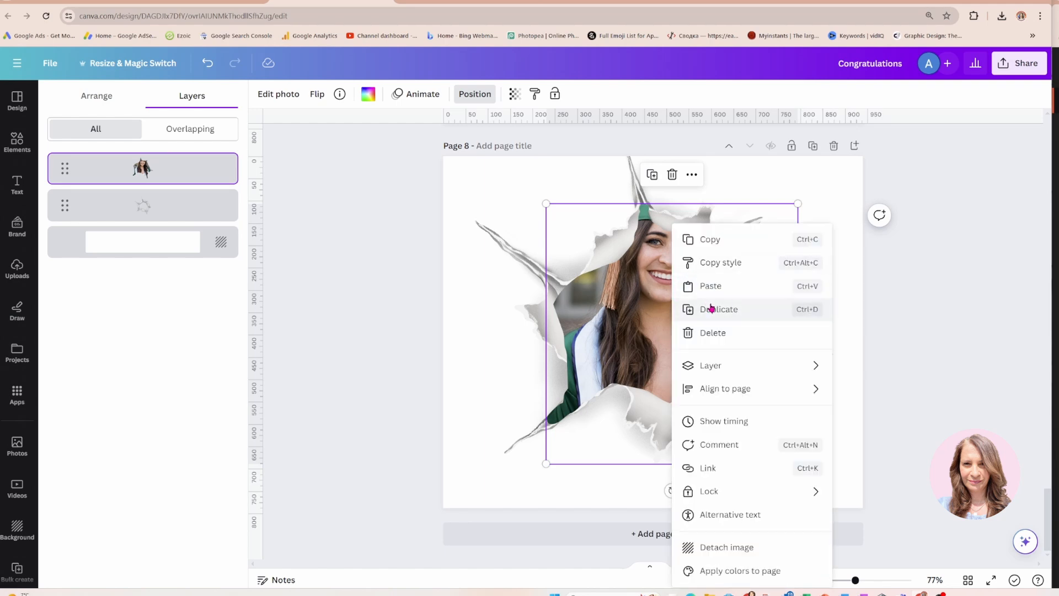
left_click(723, 548)
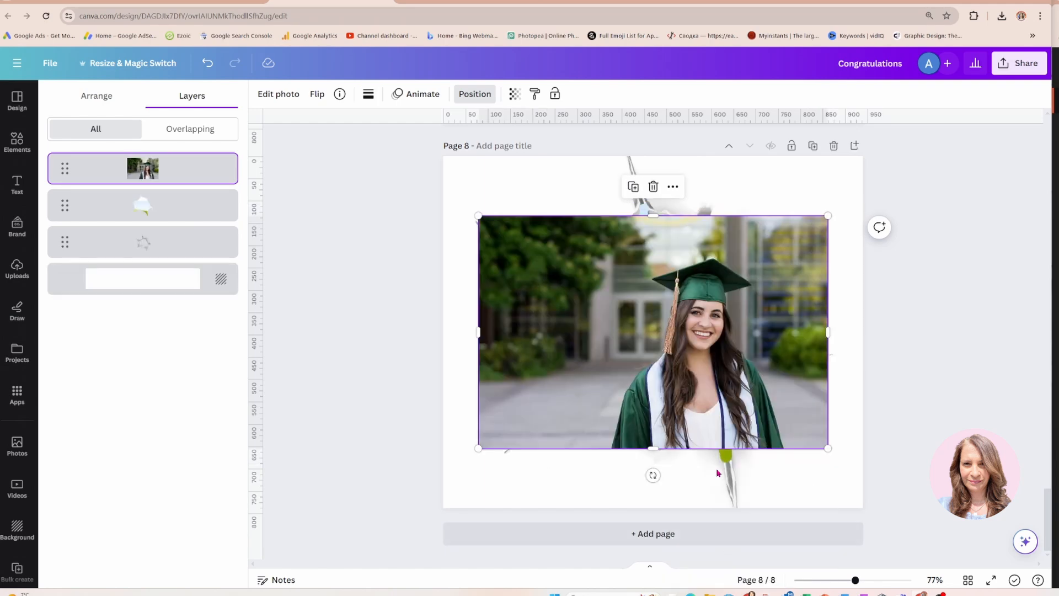
left_click_drag(609, 295, 922, 383)
left_click(610, 342)
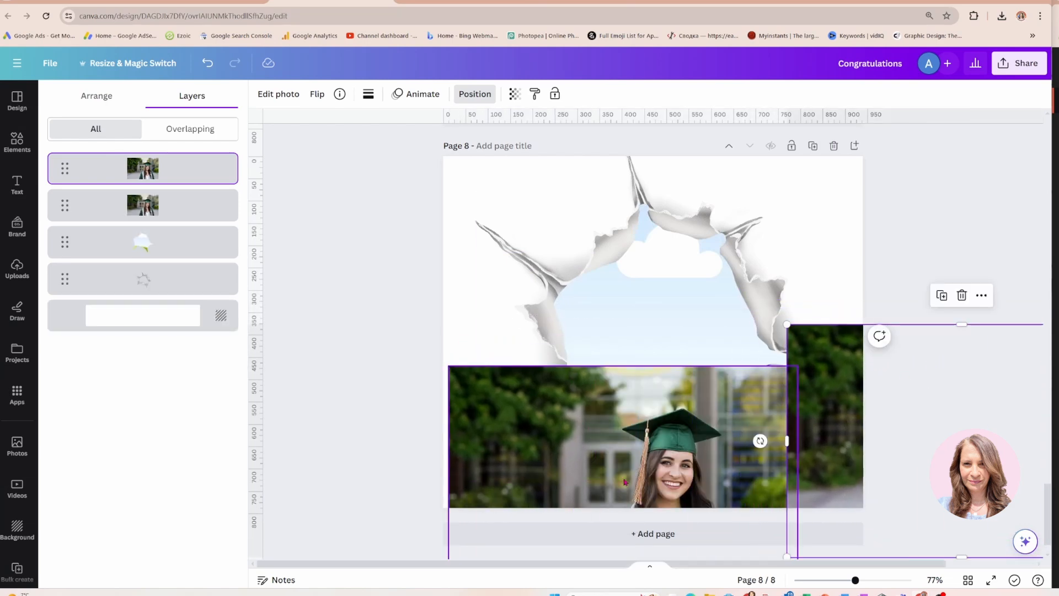
Place one graduate photo copy back in the frame, then enlarge and reposition it so her face fills the hole.
left_click_drag(565, 484, 602, 354)
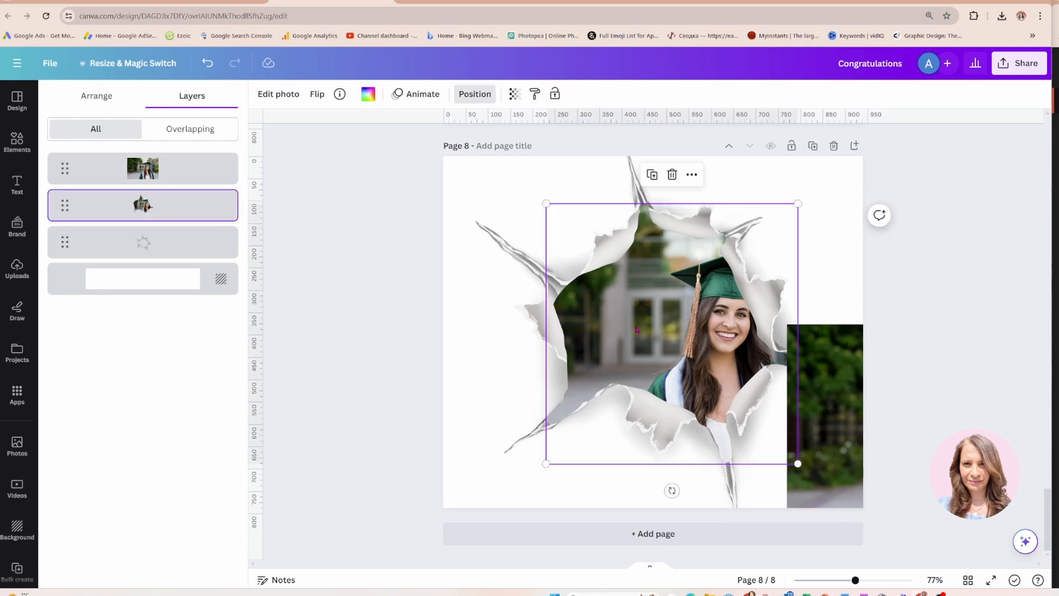
double_click(614, 295)
left_click_drag(478, 204, 233, 122)
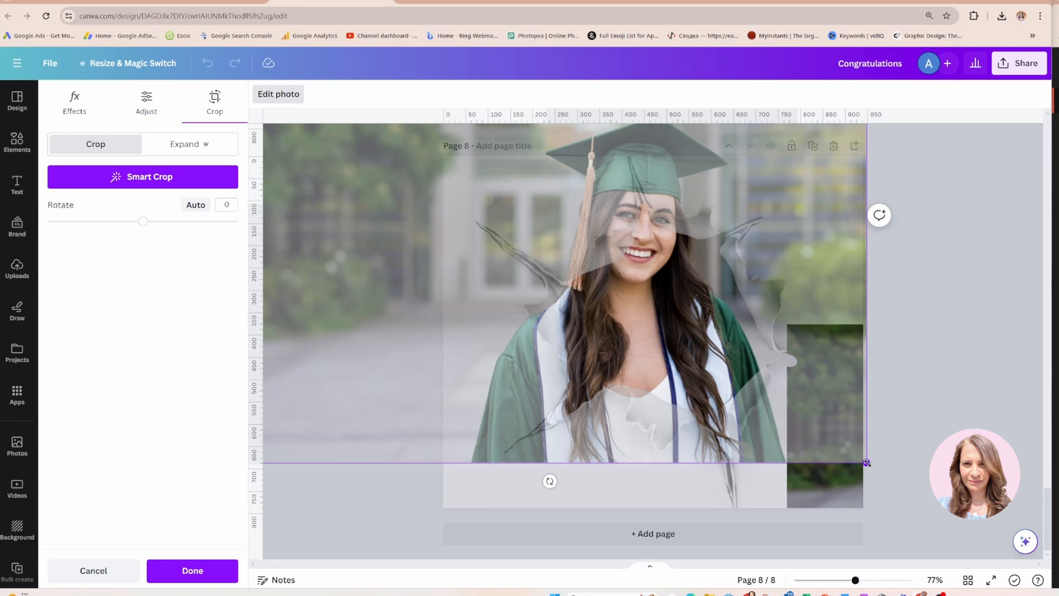
left_click_drag(790, 231, 815, 253)
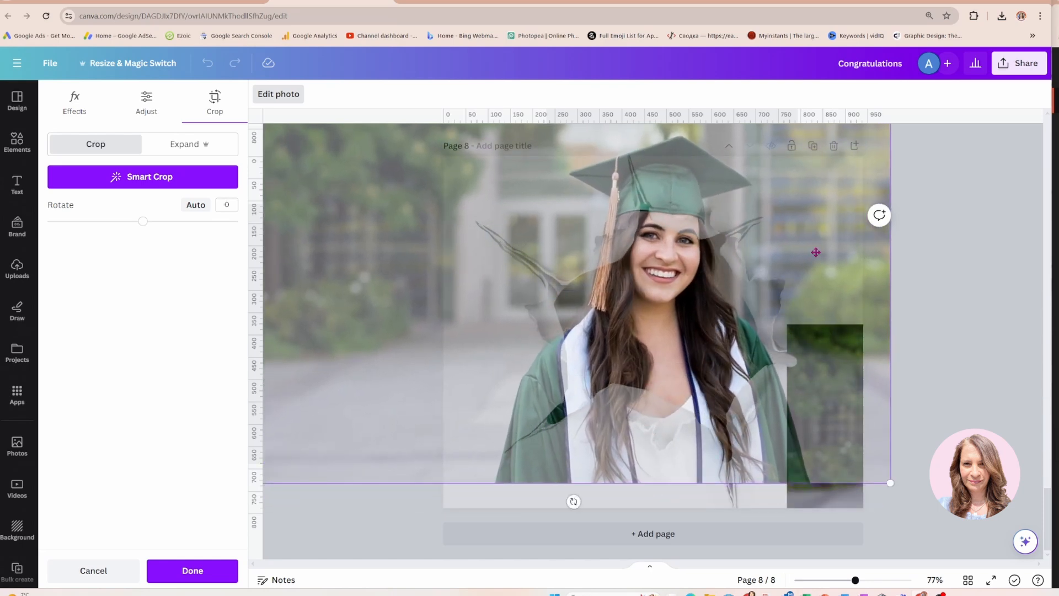
left_click(535, 506)
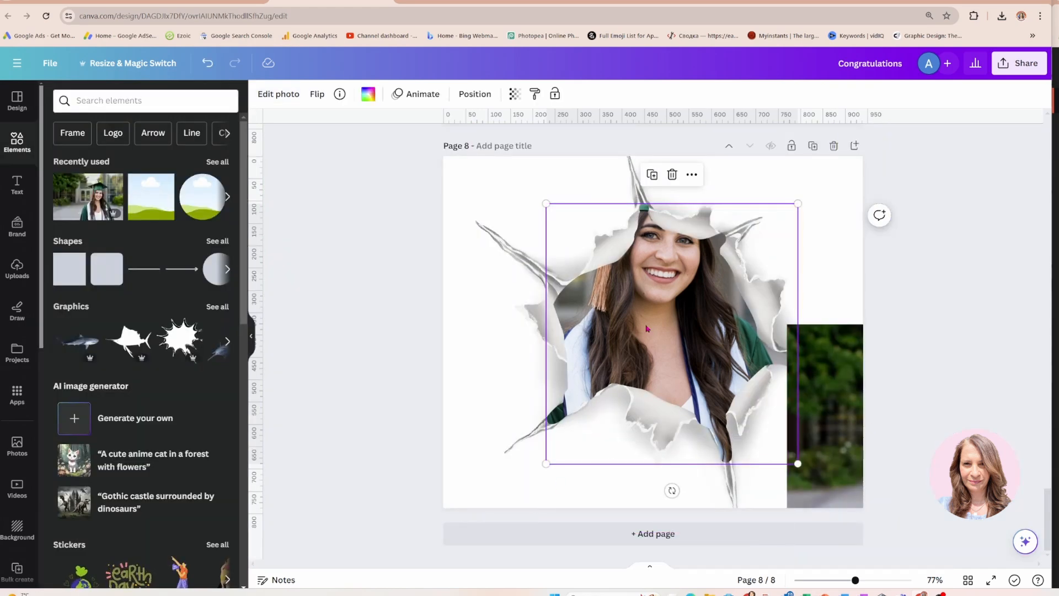
Move the photo-filled frame's layer below the torn-paper layer on page 8.
left_click(473, 95)
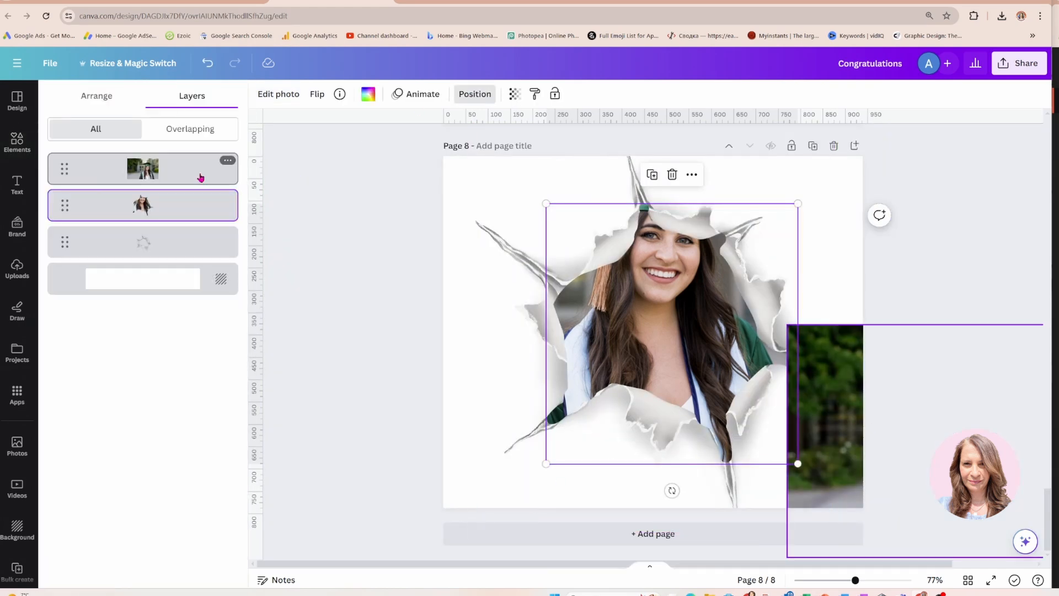
left_click_drag(197, 203, 189, 262)
left_click(485, 357)
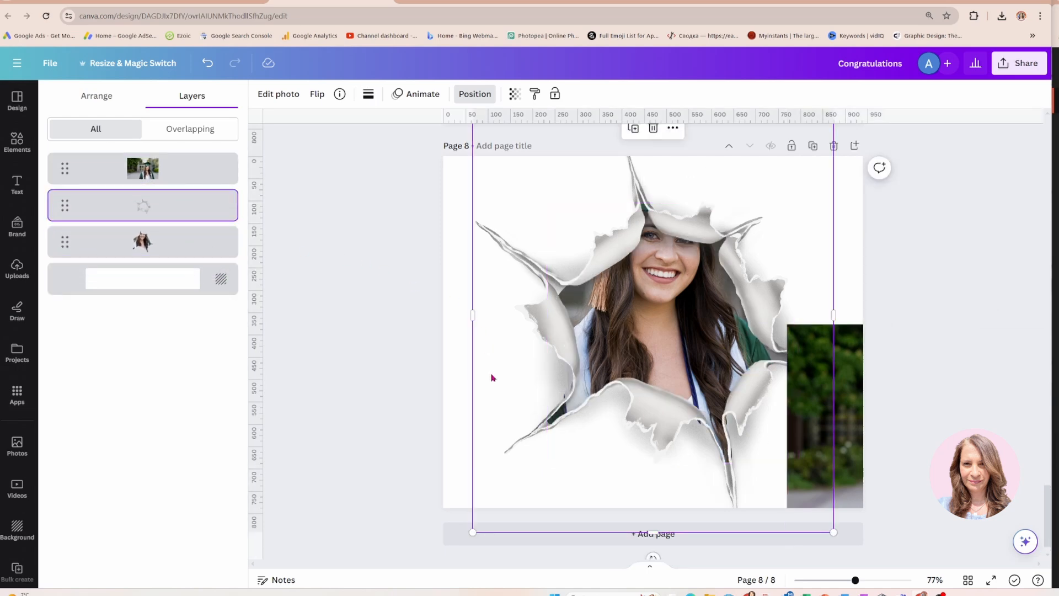
left_click(453, 425)
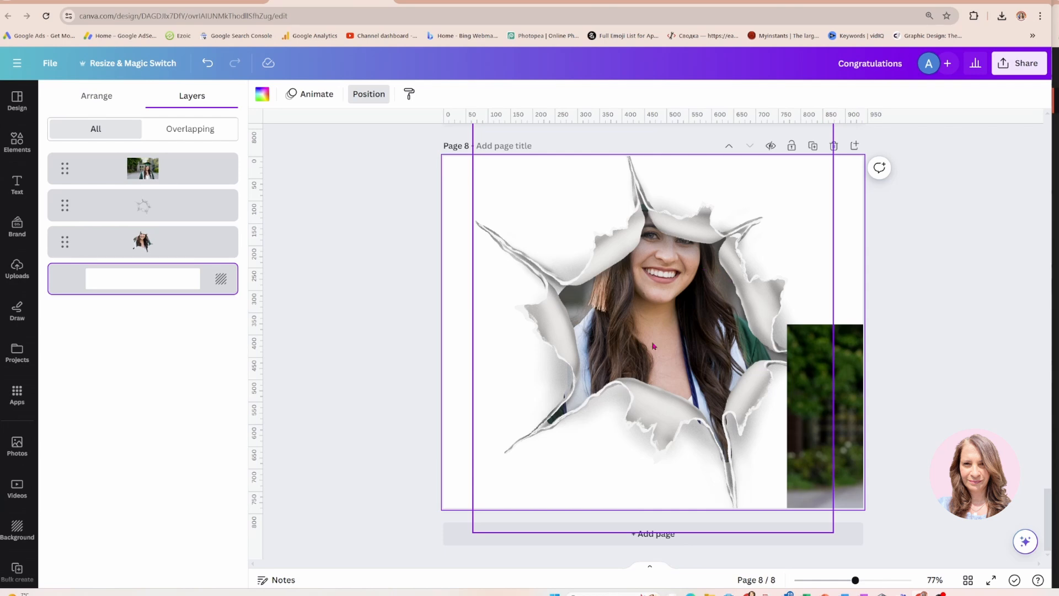
Move the second graduate photo fully onto page 8 and remove its background.
left_click_drag(853, 460, 531, 443)
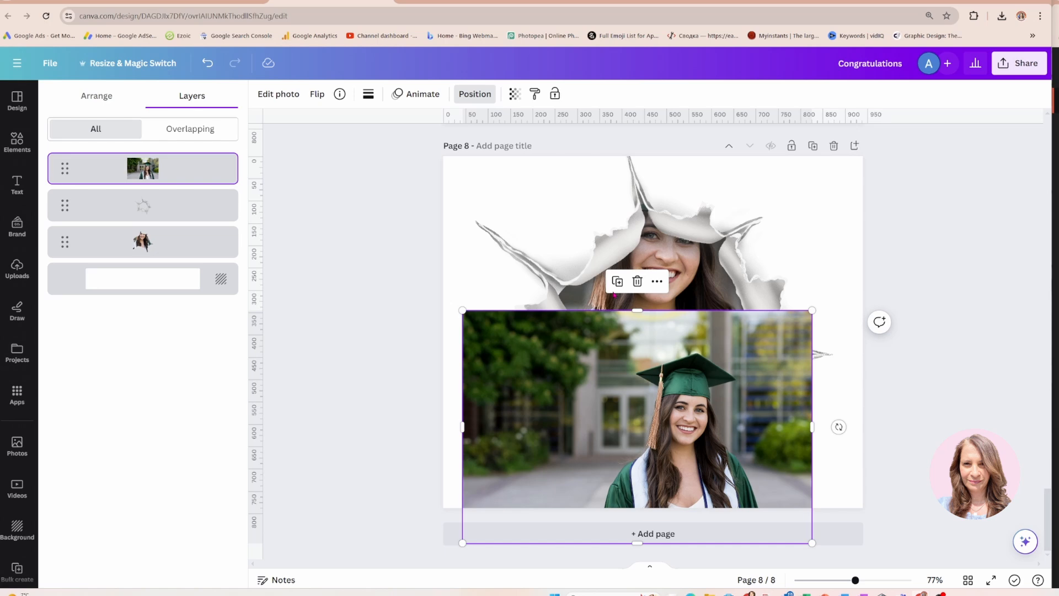
left_click(279, 97)
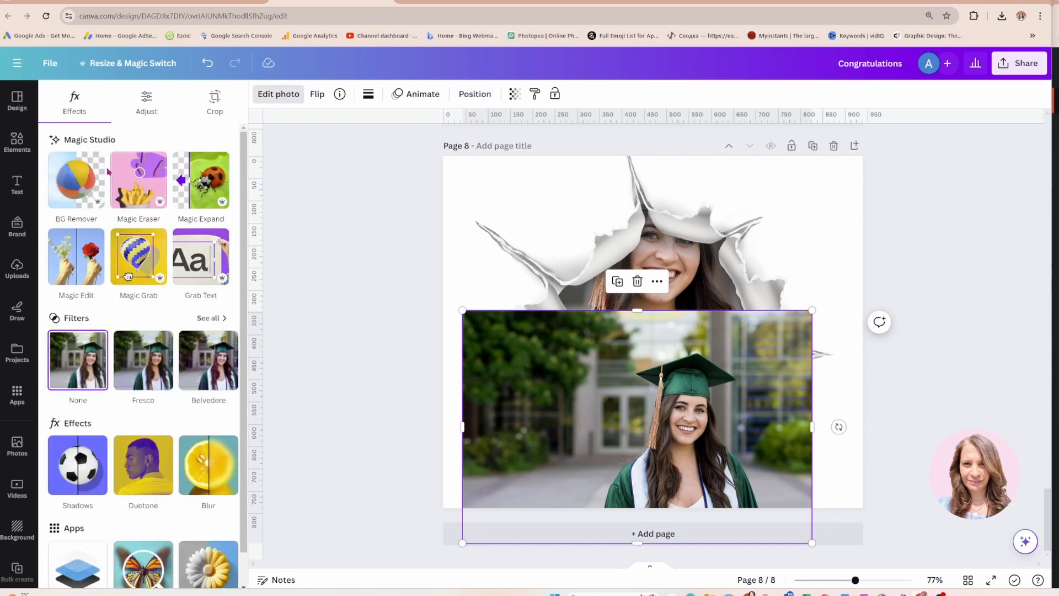
left_click(86, 198)
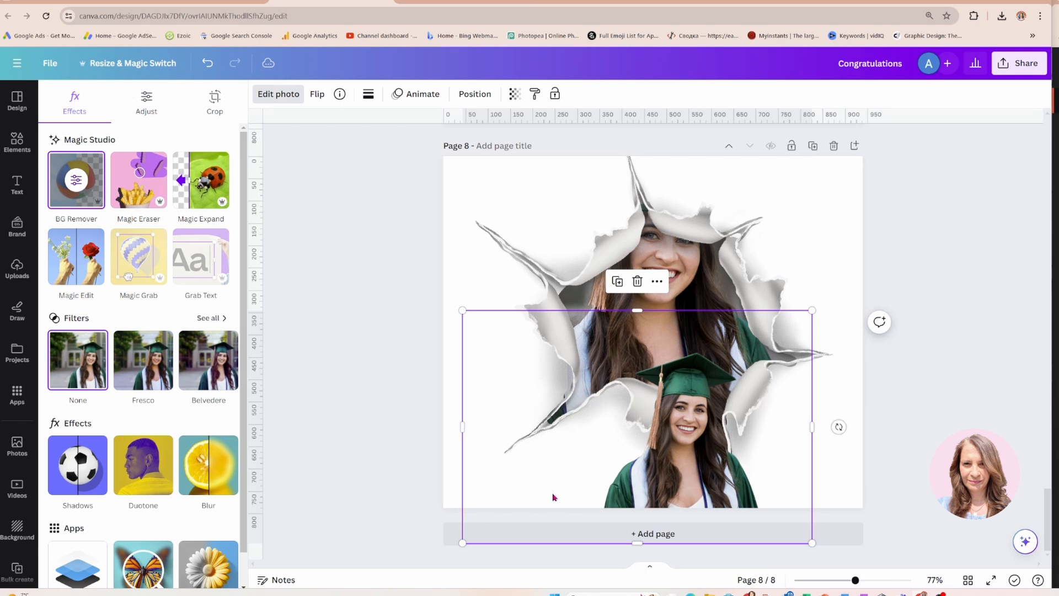
Enlarge the background-free graduate and position her over the framed copy so both faces match in size.
left_click_drag(554, 496, 529, 442)
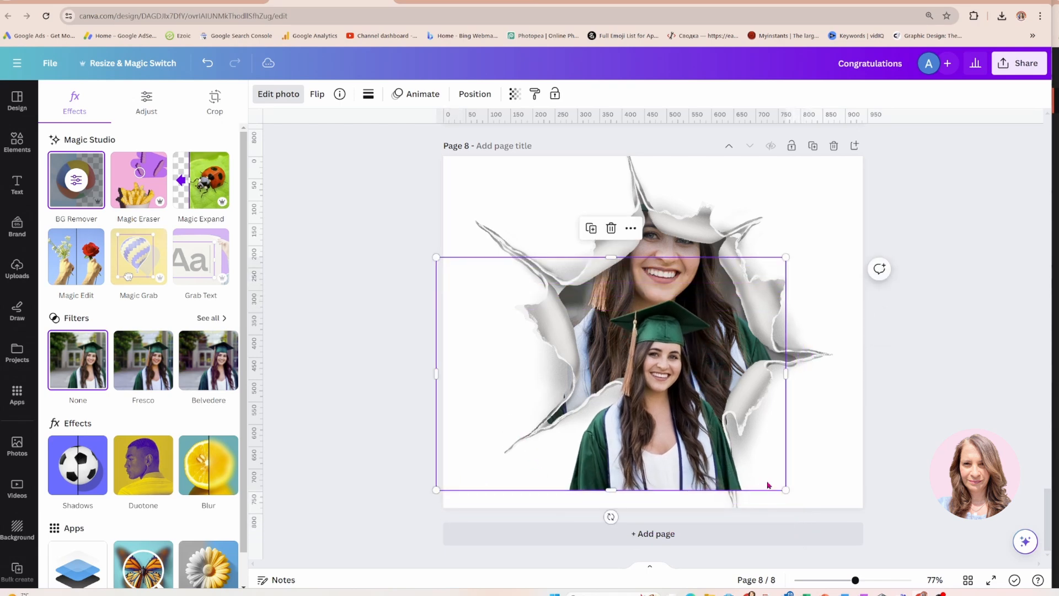
left_click_drag(768, 486, 972, 522)
left_click_drag(956, 438, 813, 416)
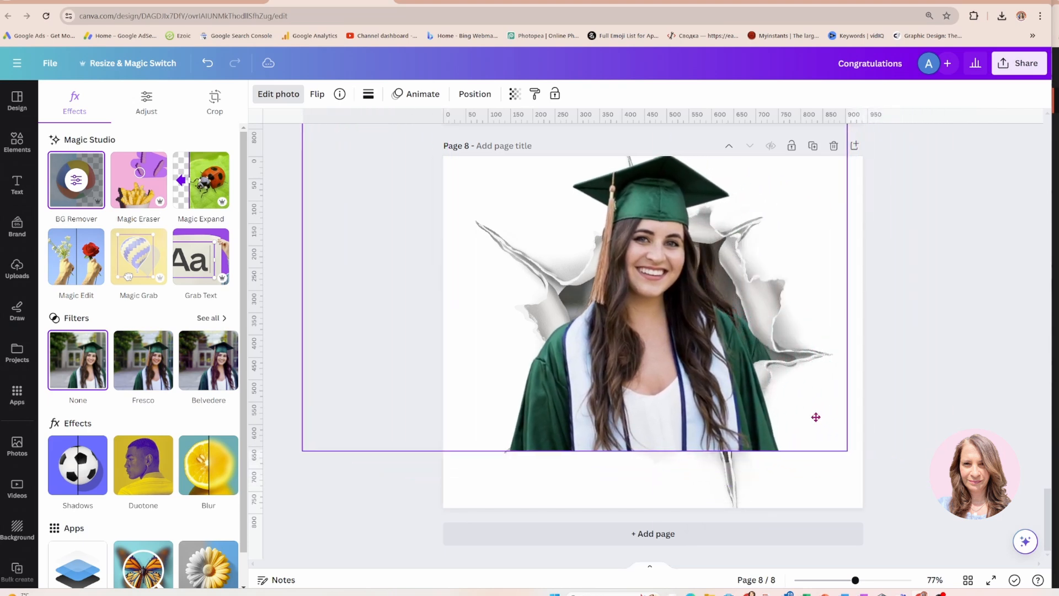
left_click_drag(848, 448, 809, 442)
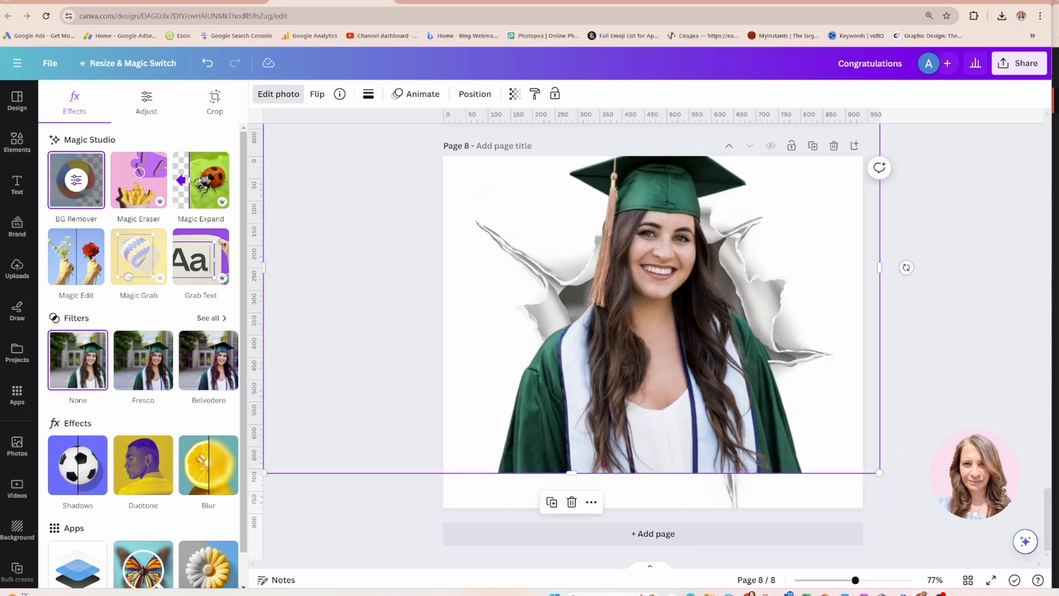
Crop the graduate cutout's lower edge to chest height and trim its empty sides around the cap and hair.
left_click_drag(569, 470, 565, 439)
left_click_drag(569, 377, 573, 337)
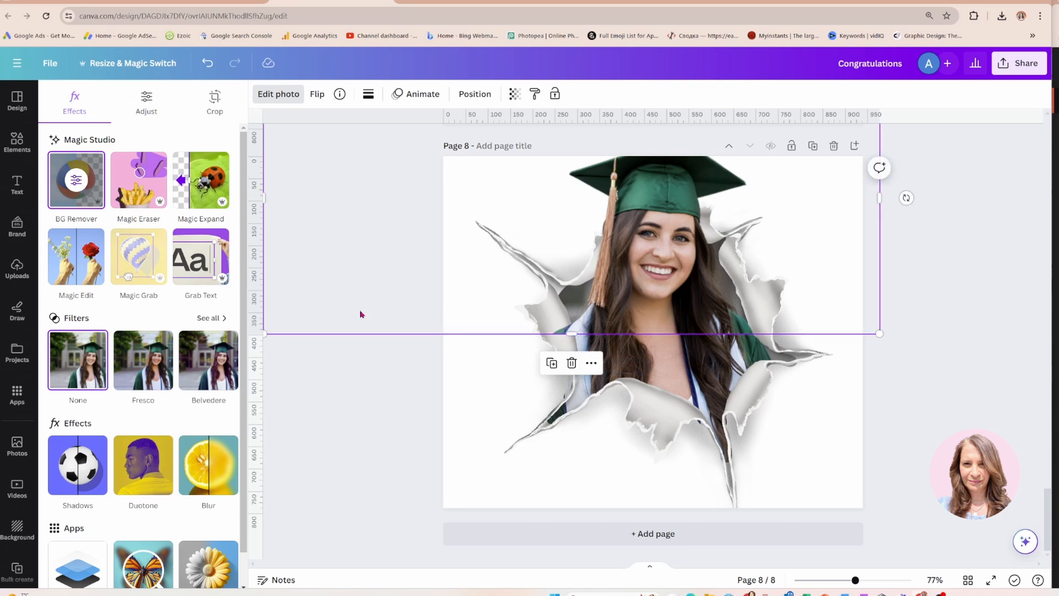
left_click_drag(265, 202, 574, 255)
Fine-tune the cropped cutout's position so its face and hair line up with the framed photo beneath.
left_click_drag(688, 277, 688, 275)
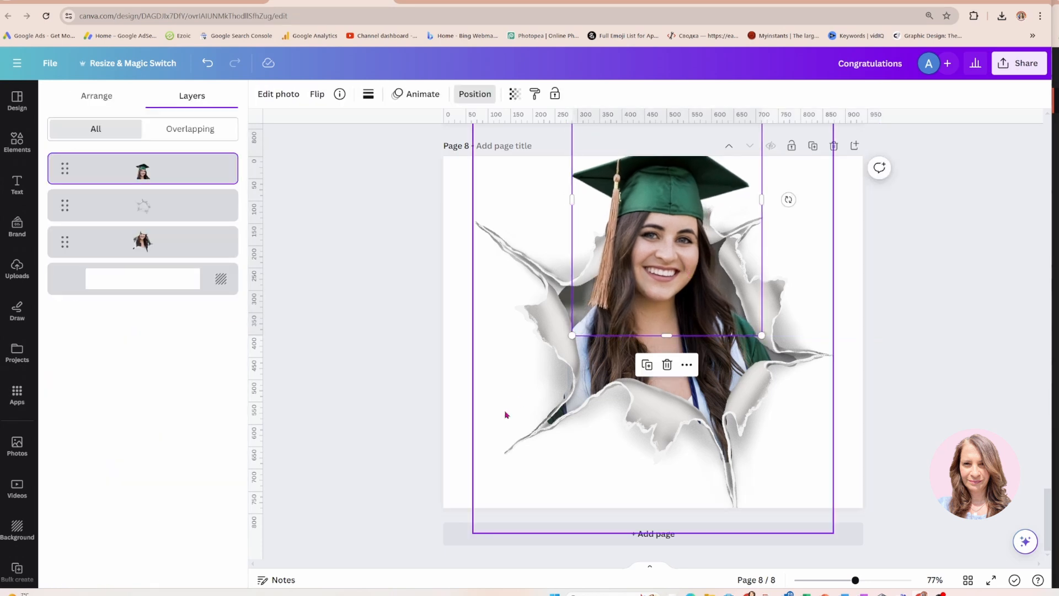
left_click(462, 449)
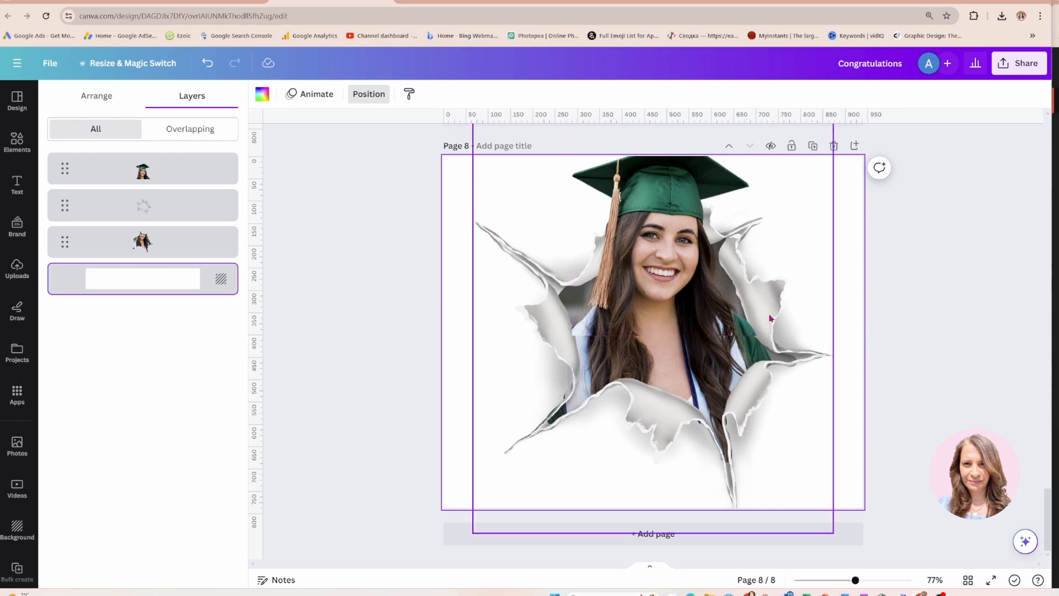
left_click(712, 285)
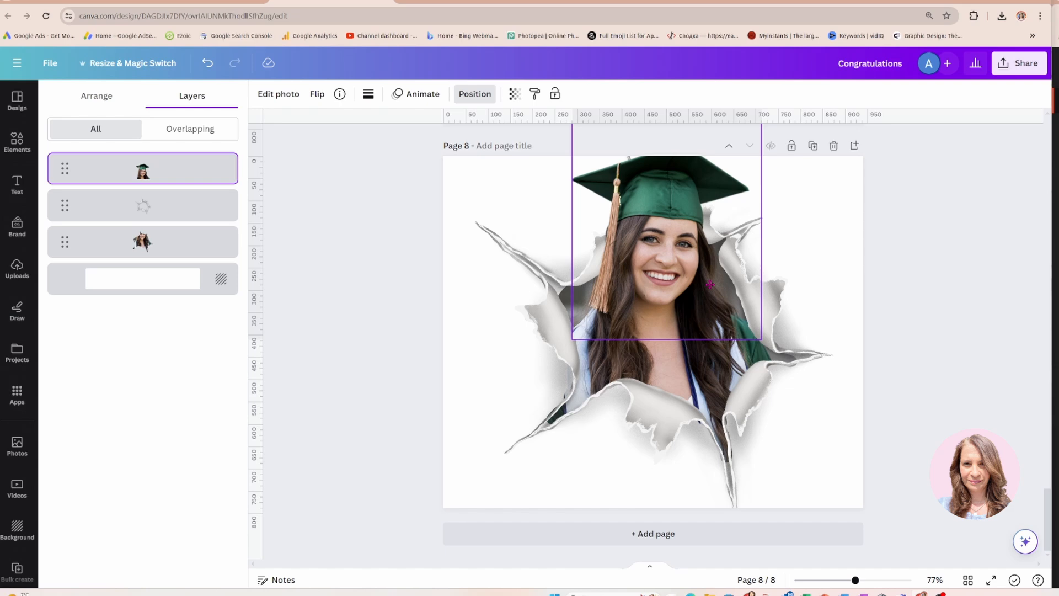
left_click_drag(711, 285, 710, 283)
left_click(850, 361)
Review the document's pages from the torn-paper composition up to the finished sample on page 1 and back.
scroll(850, 362, "up", 2)
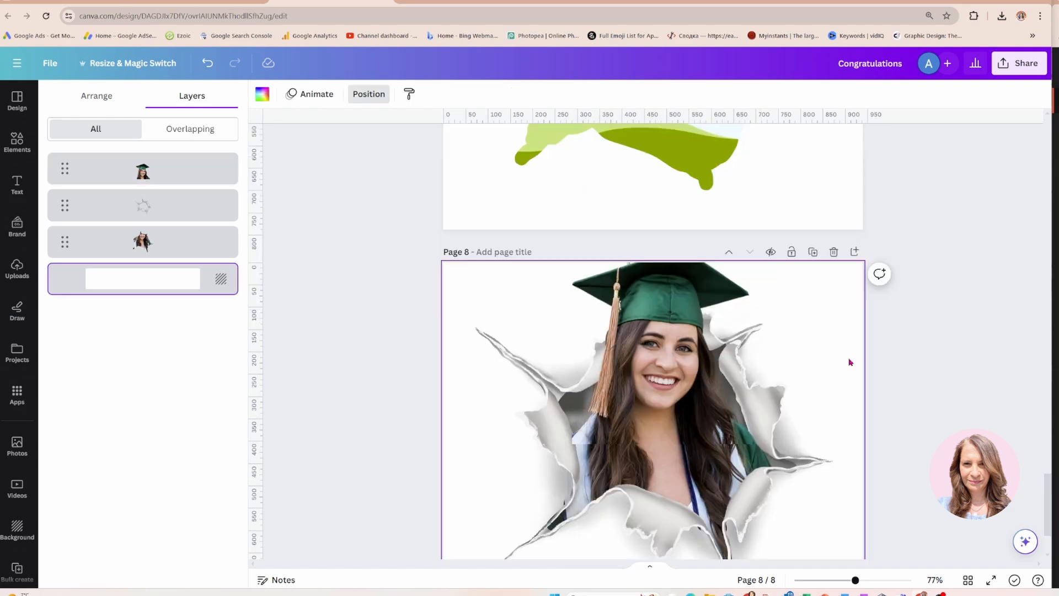
scroll(781, 443, "up", 12)
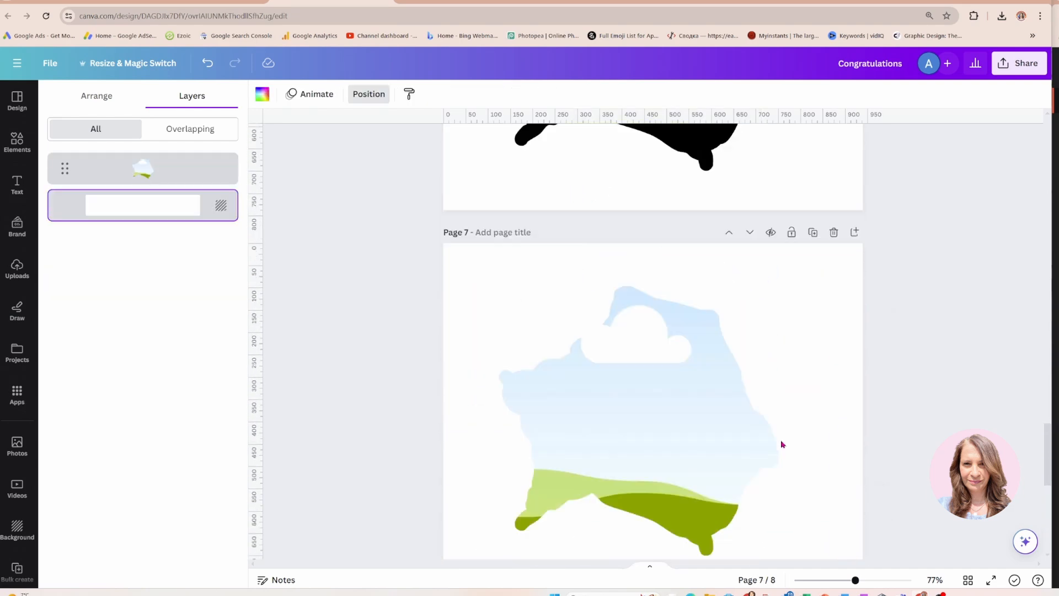
scroll(781, 443, "up", 20)
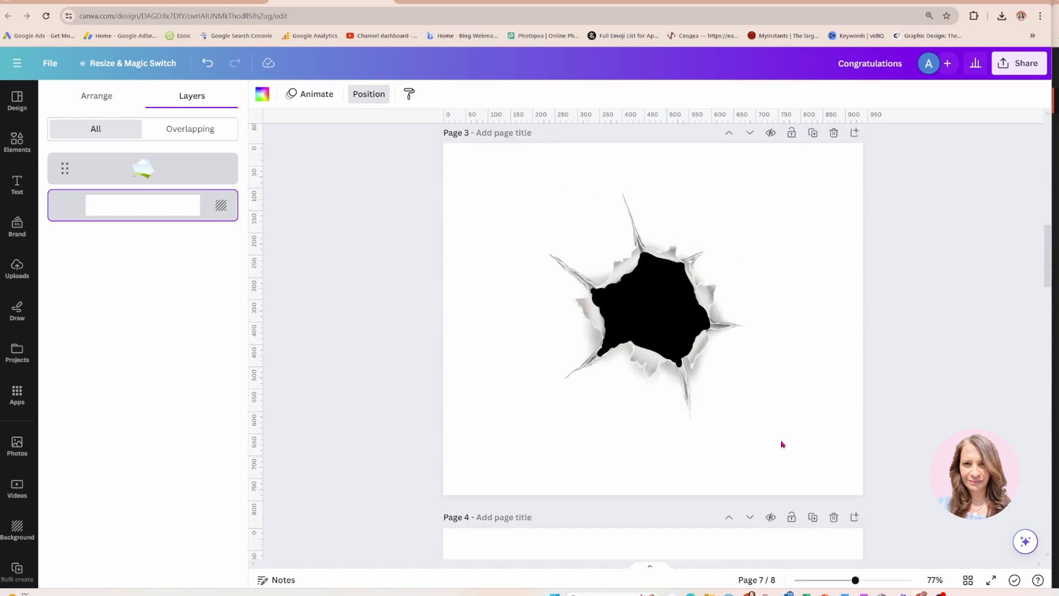
scroll(781, 443, "up", 8)
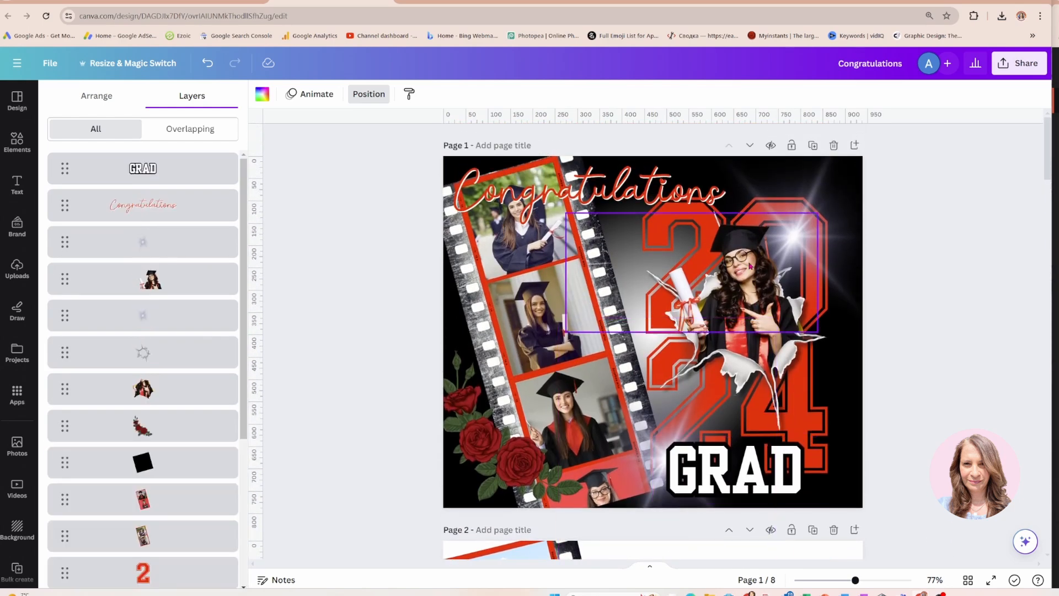
scroll(758, 344, "down", 6)
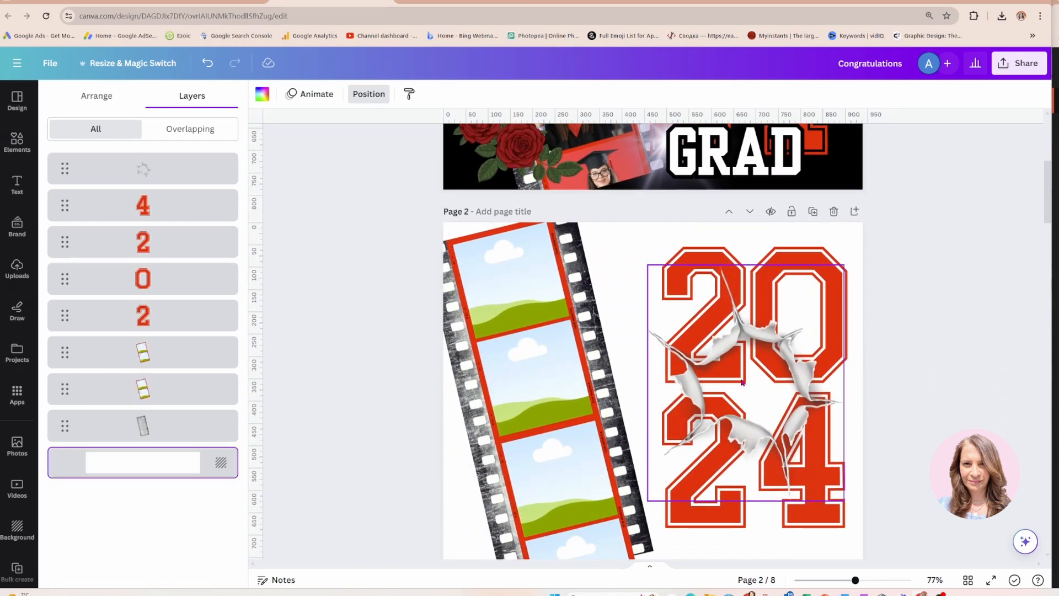
left_click(370, 459)
scroll(370, 459, "down", 11)
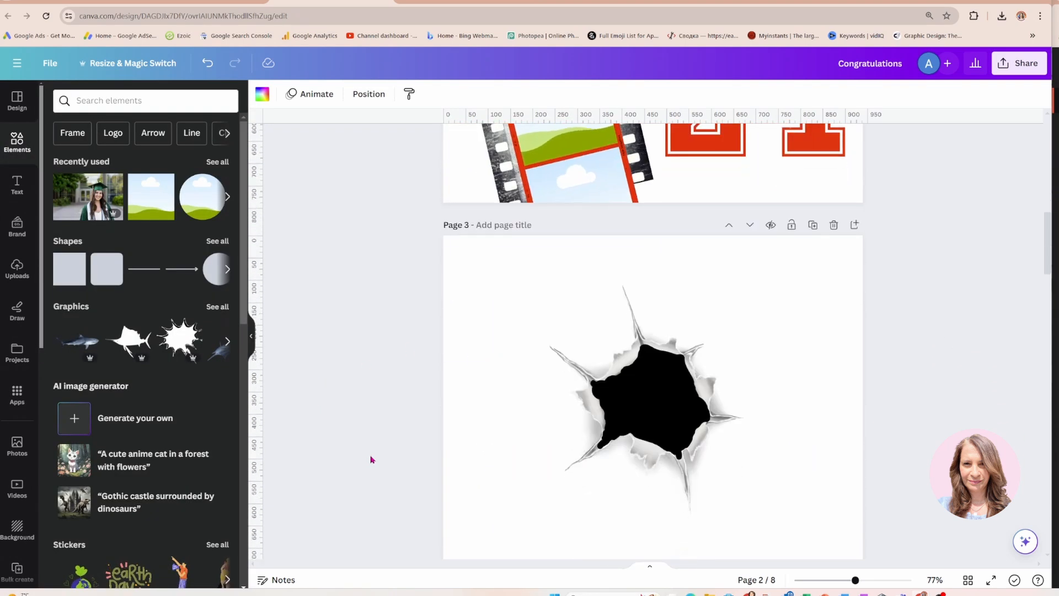
scroll(370, 459, "down", 5)
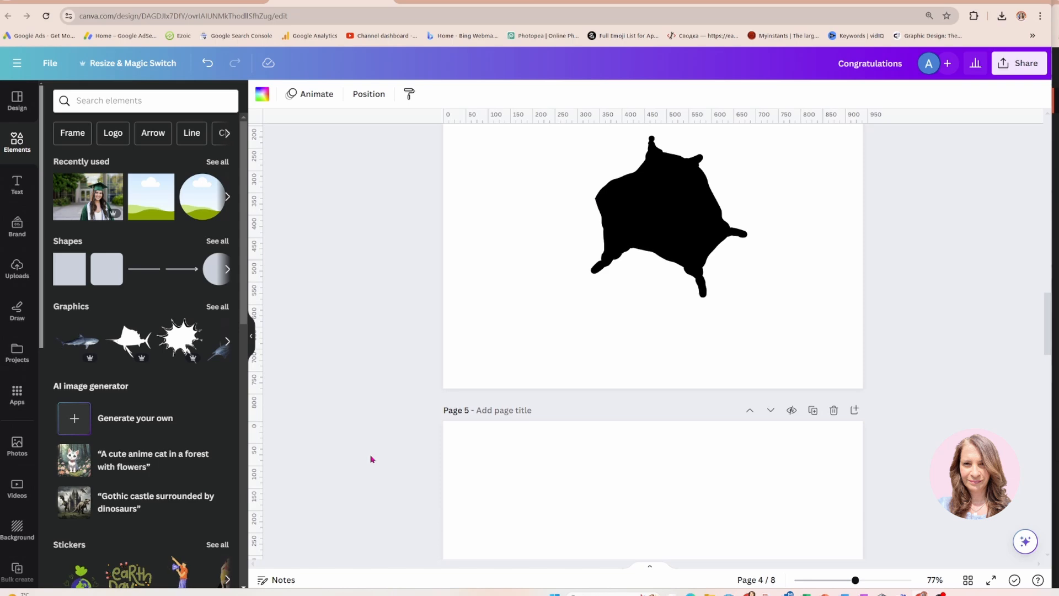
scroll(370, 459, "down", 8)
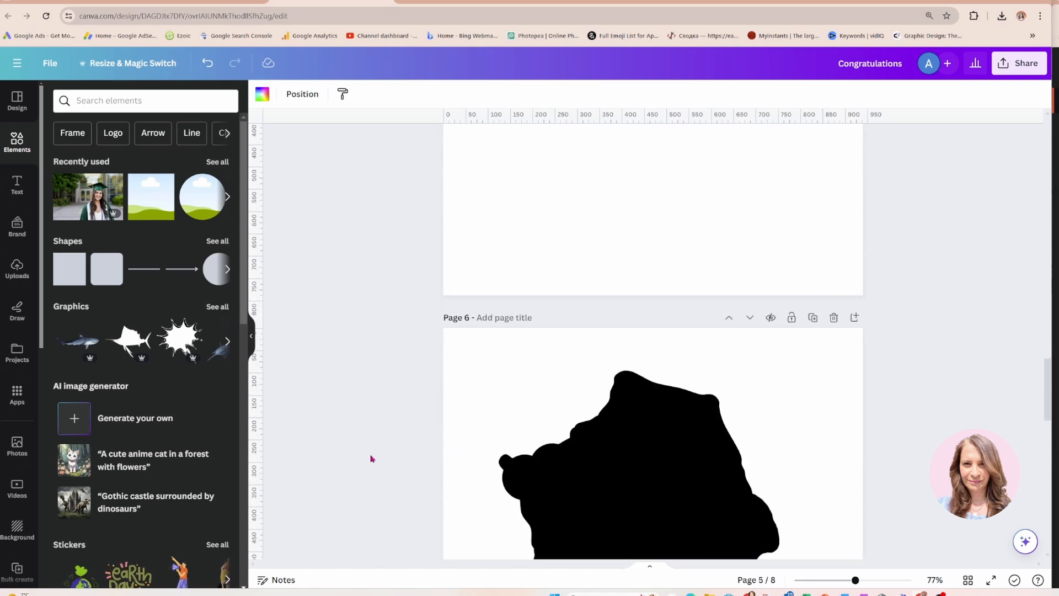
scroll(371, 458, "down", 8)
left_click(594, 411)
scroll(590, 414, "down", 5)
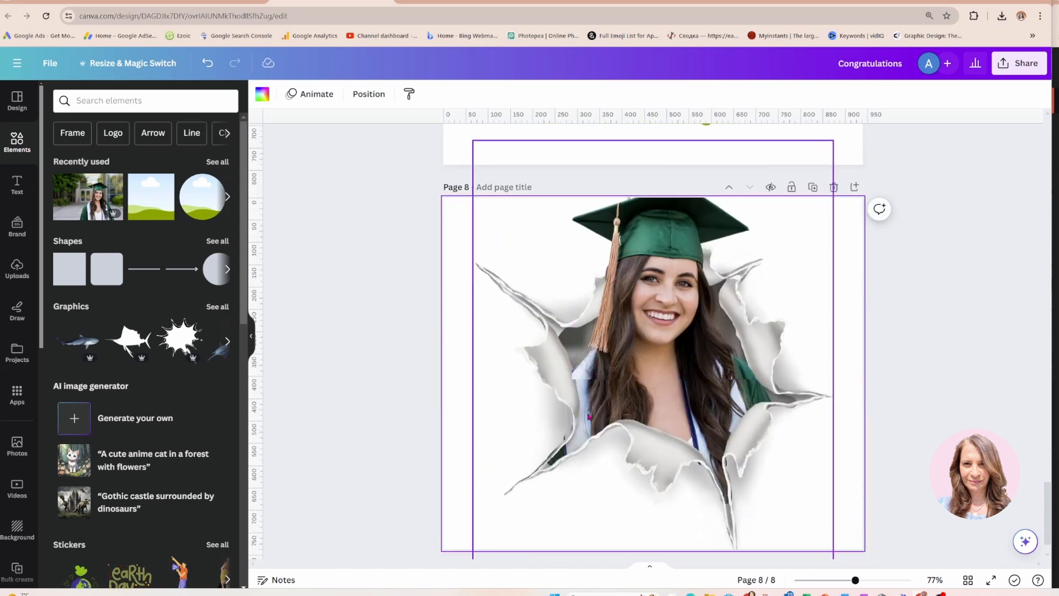
scroll(589, 416, "down", 1)
Copy the custom hole-shaped frame from page 7 and paste it onto the film-strip layout on page 2.
scroll(590, 393, "up", 8)
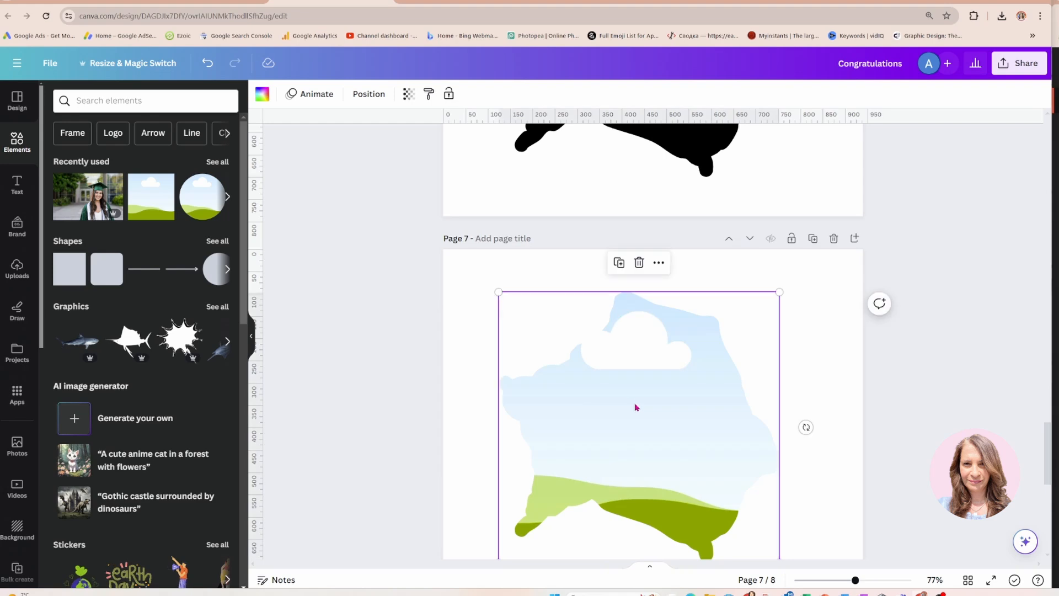
scroll(636, 407, "up", 20)
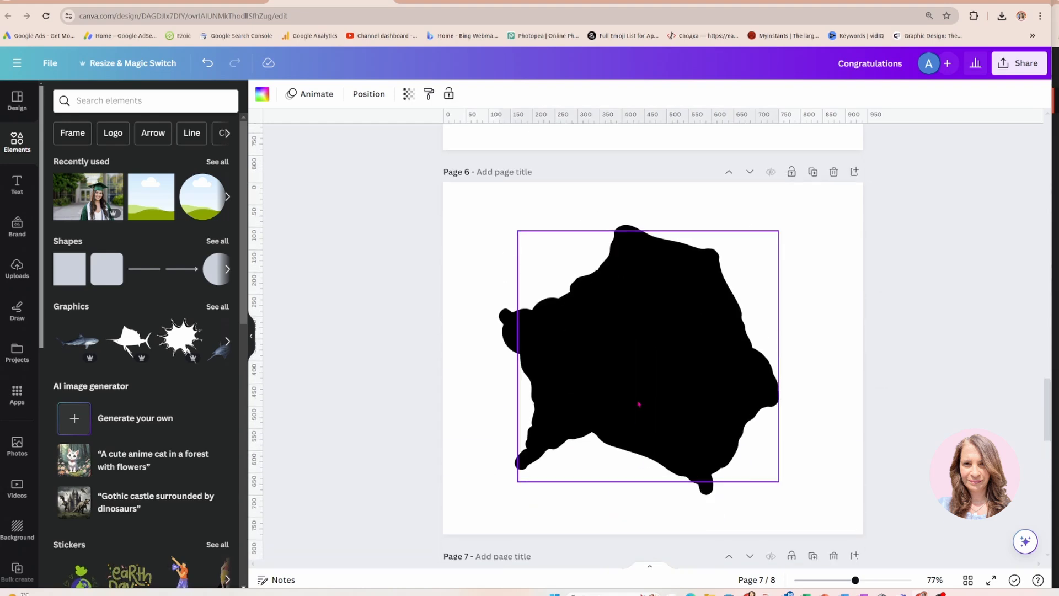
scroll(642, 401, "up", 10)
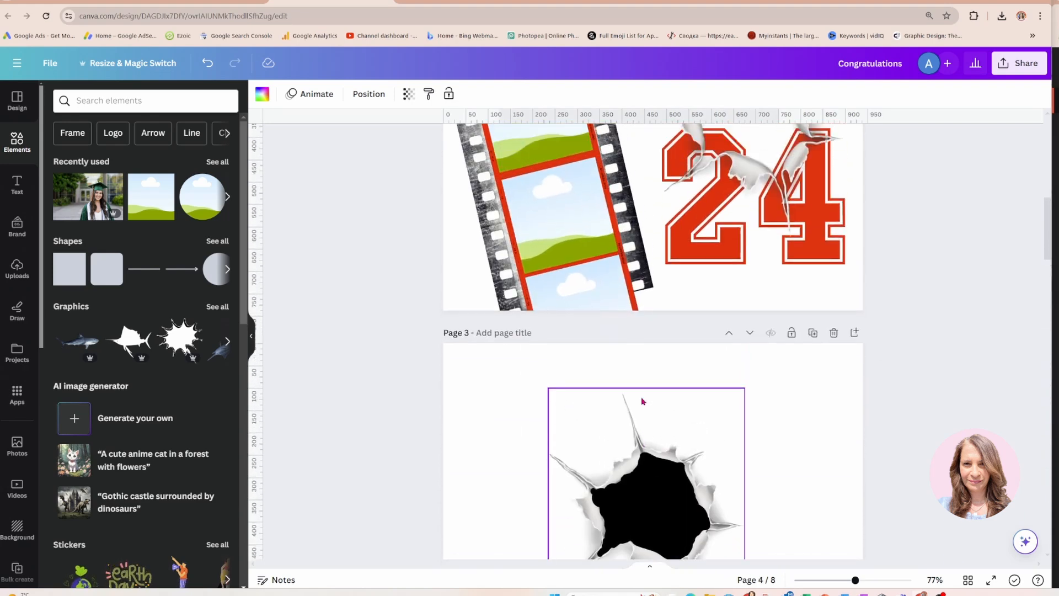
left_click(627, 323)
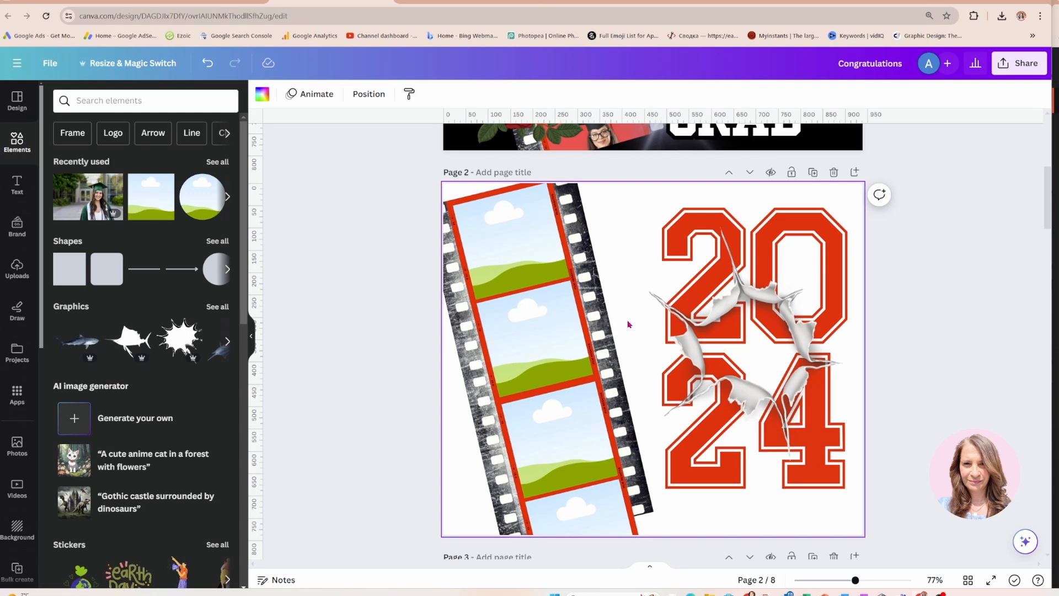
key("ctrl+v")
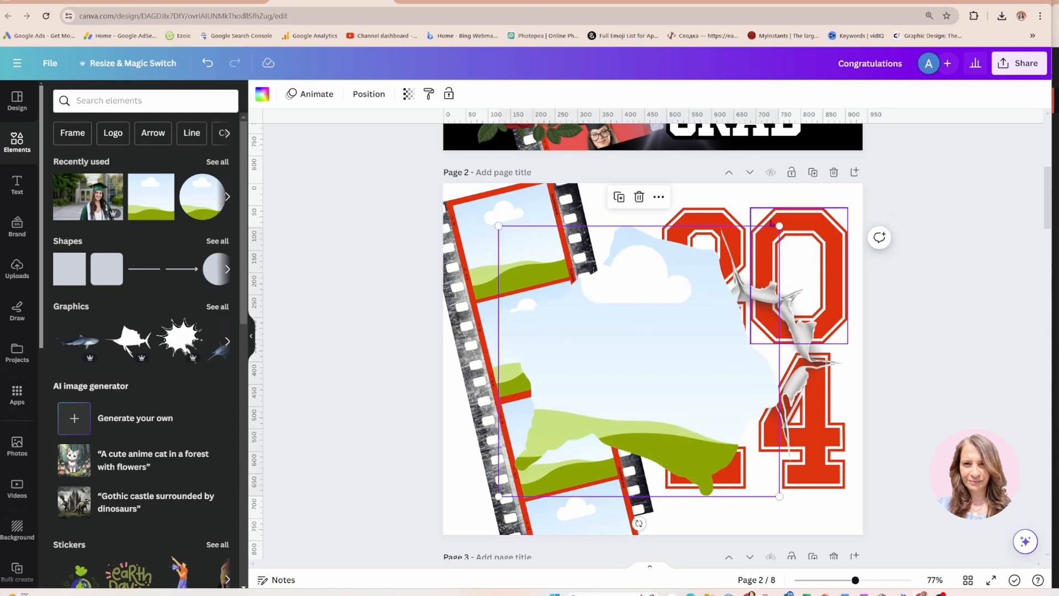
Shrink the hole-shaped frame to about half size beside the film strip, and shift the torn-paper graphic down over the number 24.
left_click_drag(779, 226, 652, 360)
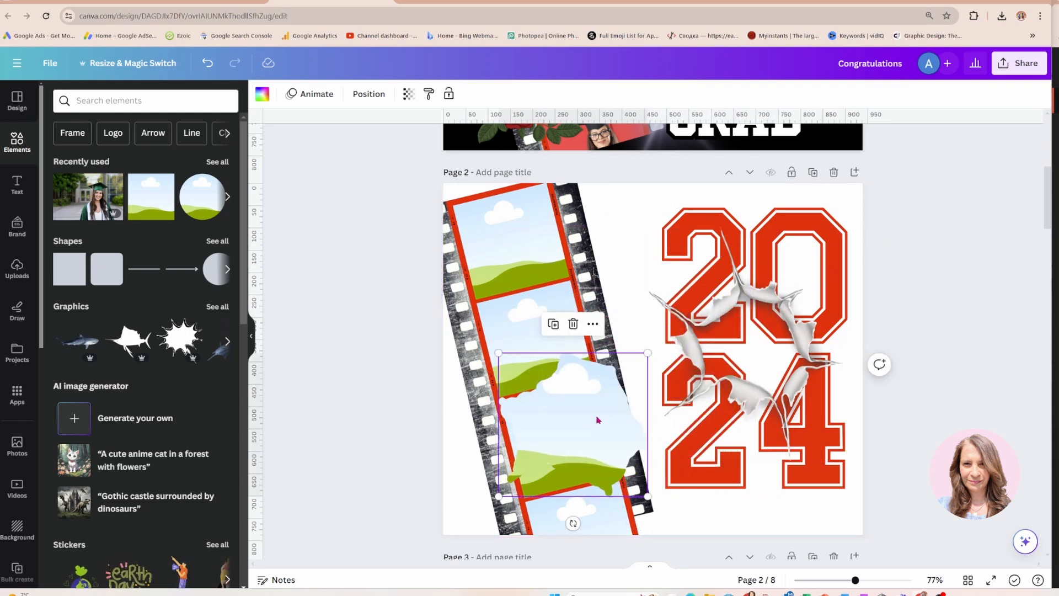
left_click_drag(596, 418, 679, 258)
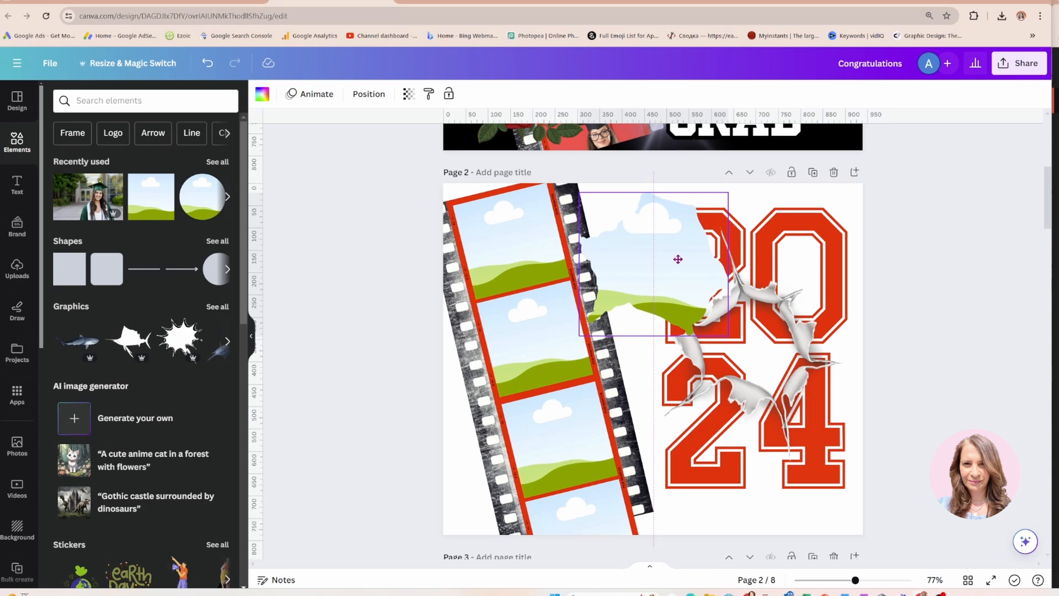
left_click_drag(775, 368, 800, 392)
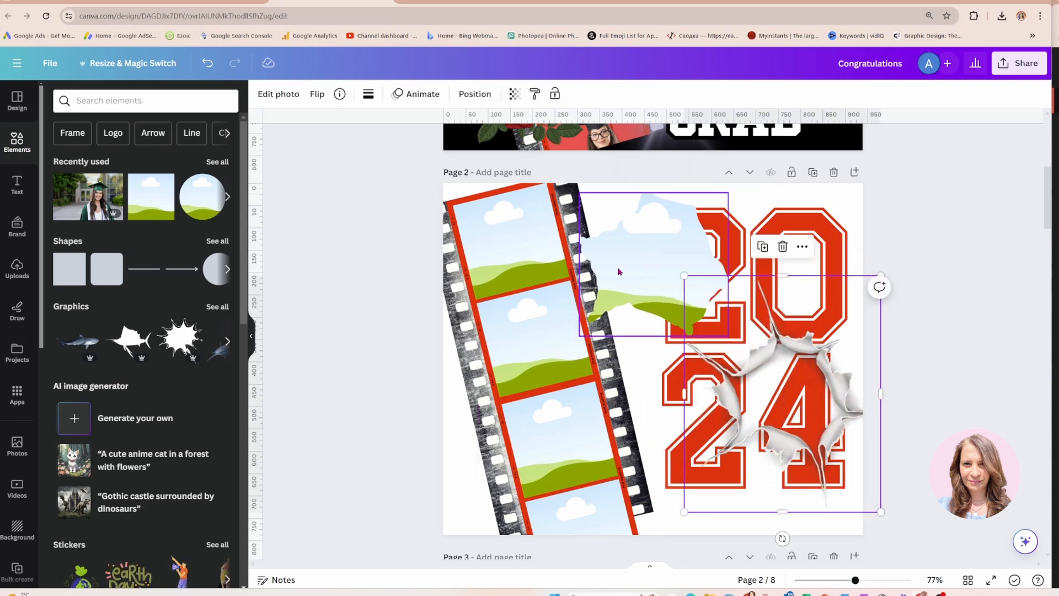
left_click_drag(619, 272, 645, 267)
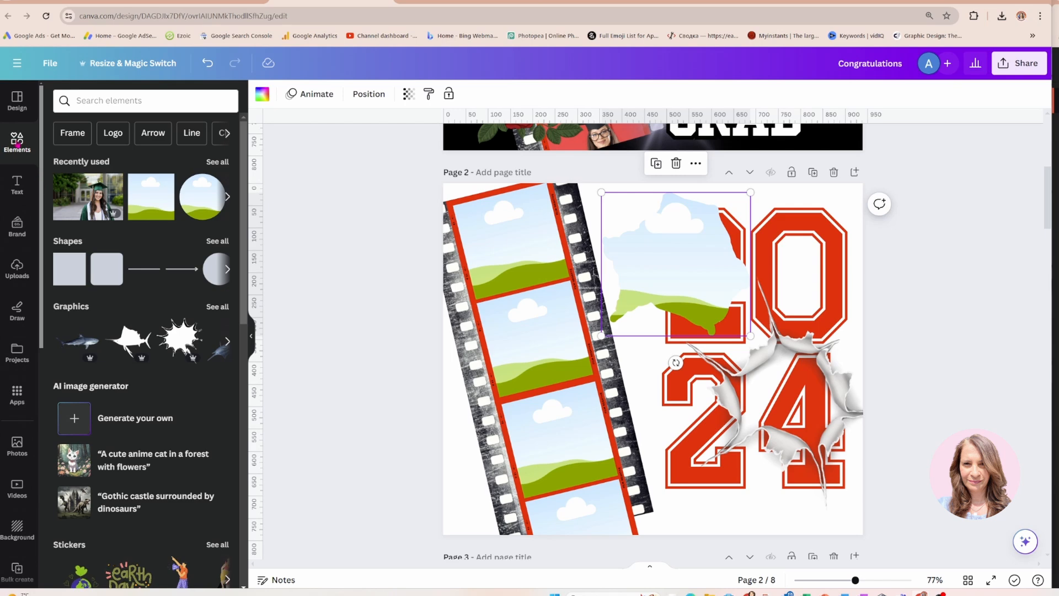
Search the elements library for "grads".
left_click(162, 105)
type("grads")
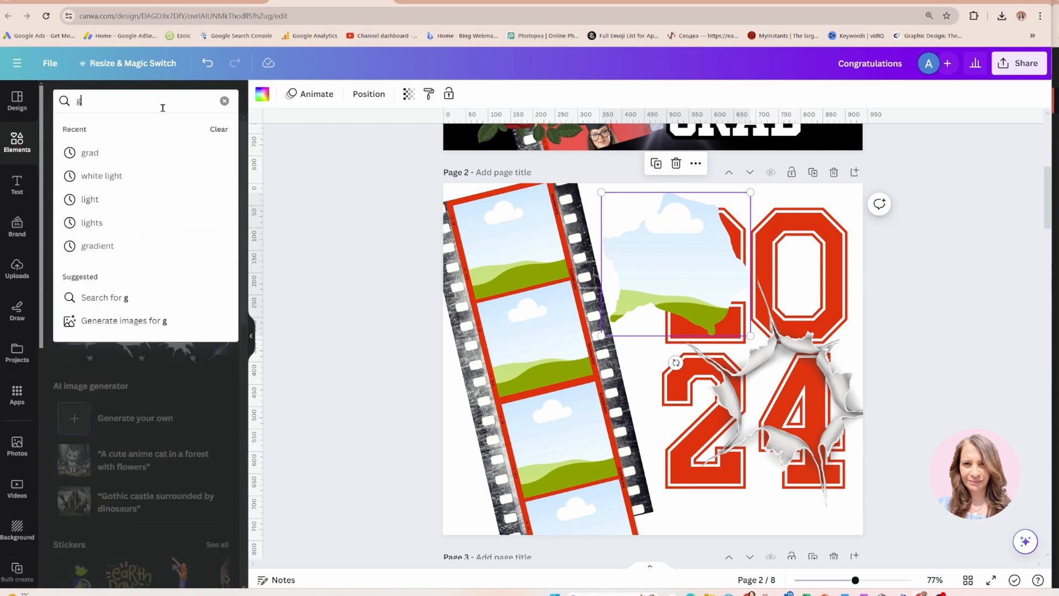
key("Return")
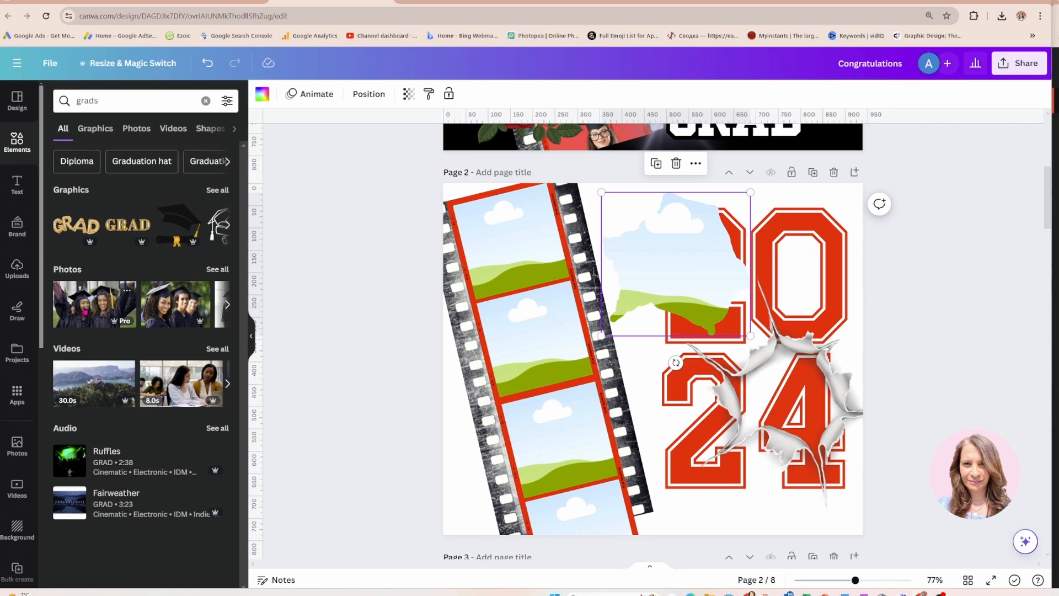
Fill the film strip's top frame with the two cheering graduates and the second frame with the three-graduate photo.
left_click(93, 304)
left_click_drag(579, 357, 514, 254)
left_click(199, 289)
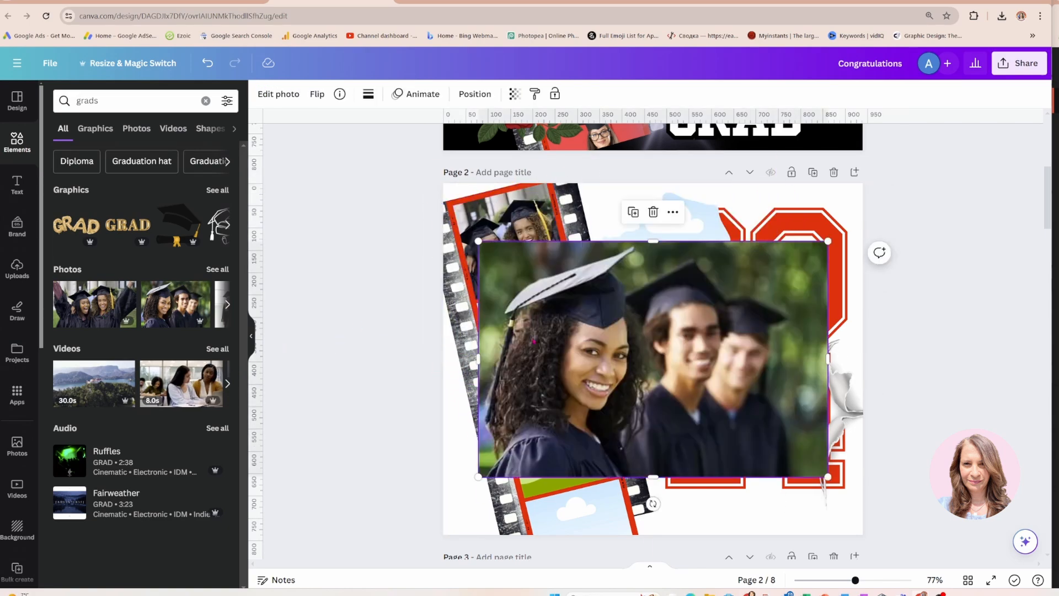
left_click_drag(533, 340, 530, 339)
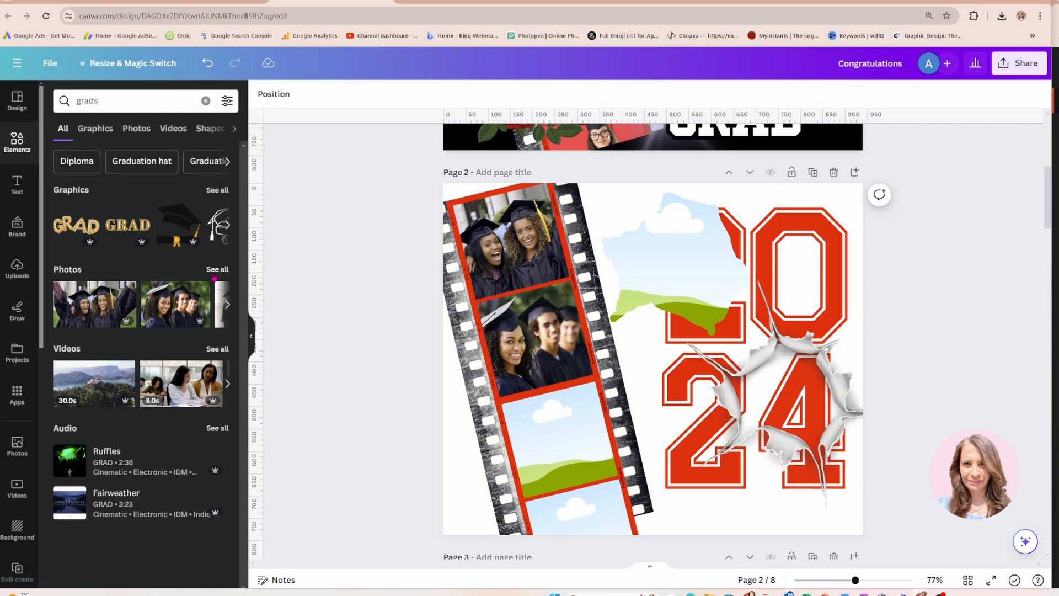
Show all the photo results for grads and fill the third film-strip frame with the hugging graduate couple.
left_click(217, 268)
left_click(179, 401)
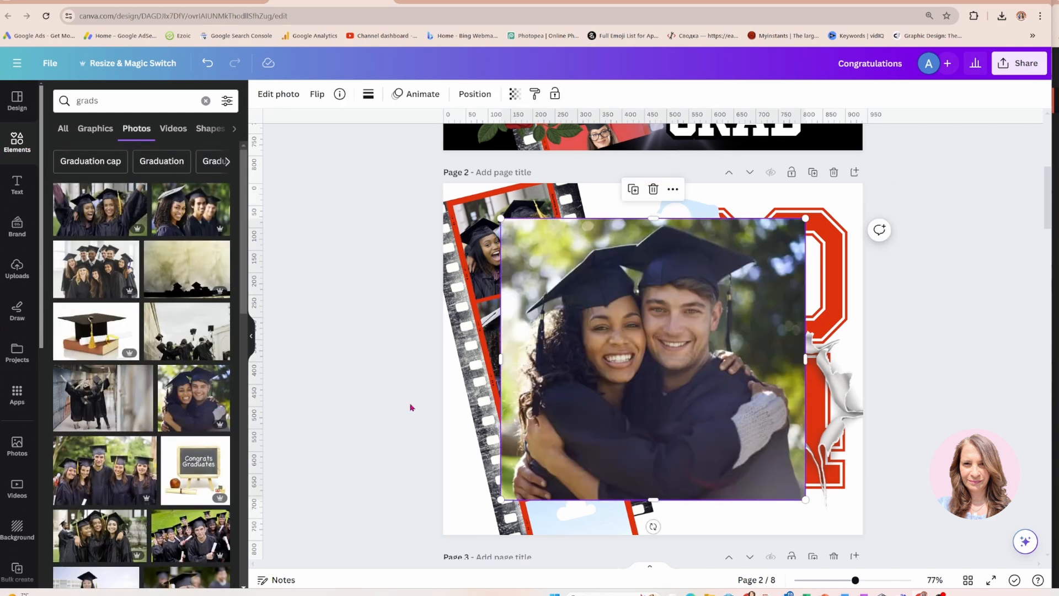
left_click_drag(529, 411, 521, 449)
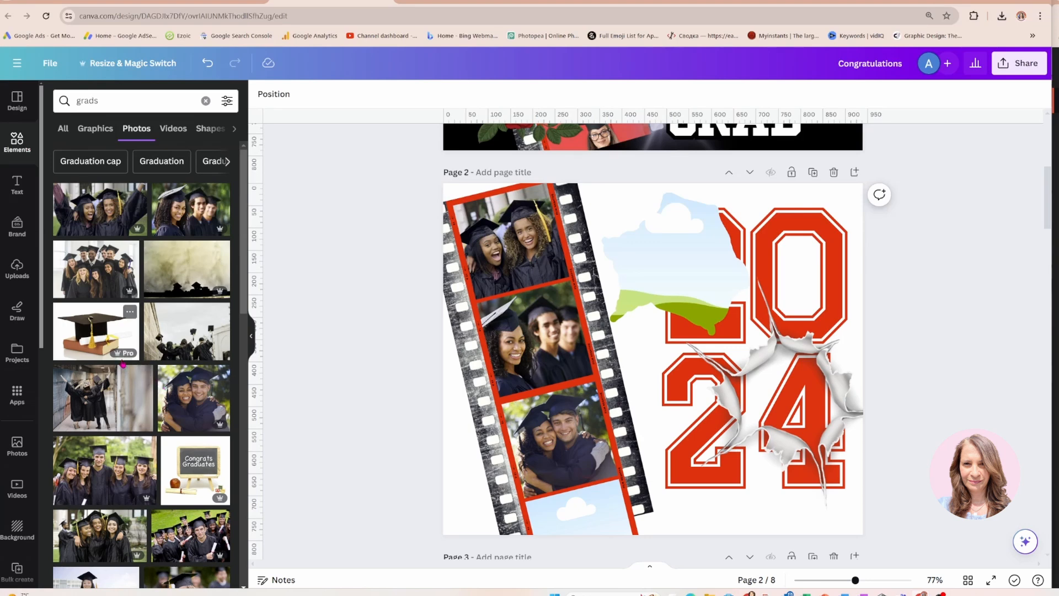
Add the photo of the curly-haired graduate raising a diploma to page 2 and shift it away from the film strip.
scroll(130, 311, "down", 3)
scroll(122, 364, "down", 3)
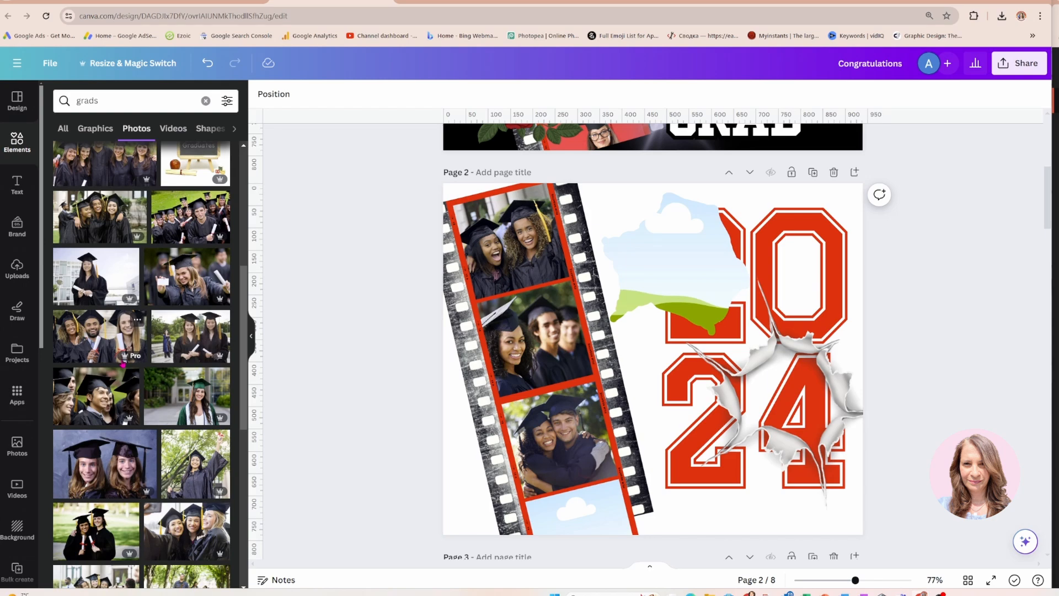
scroll(122, 365, "down", 3)
scroll(123, 363, "down", 3)
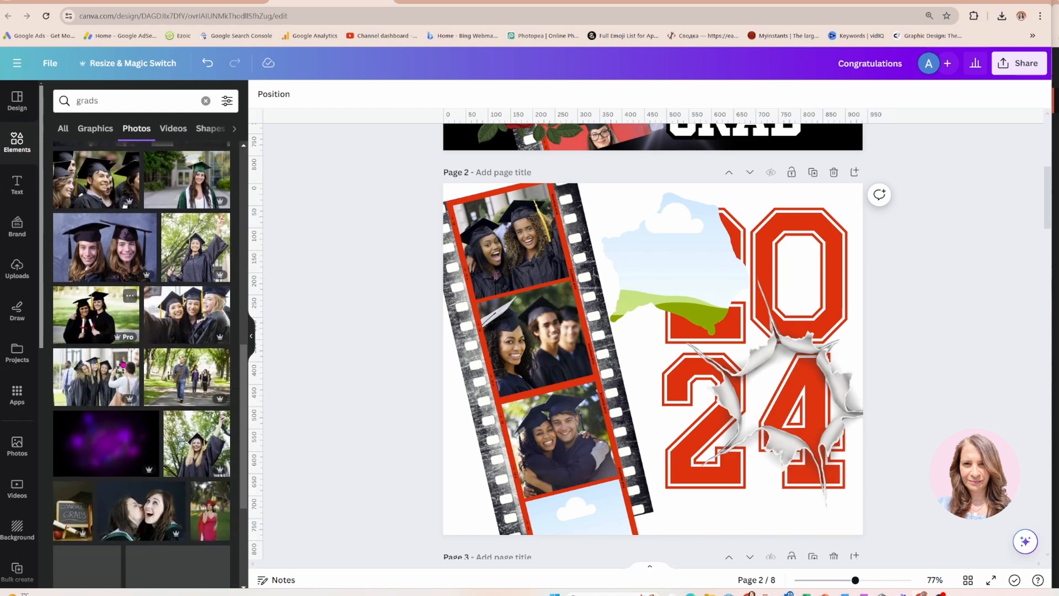
scroll(123, 363, "down", 6)
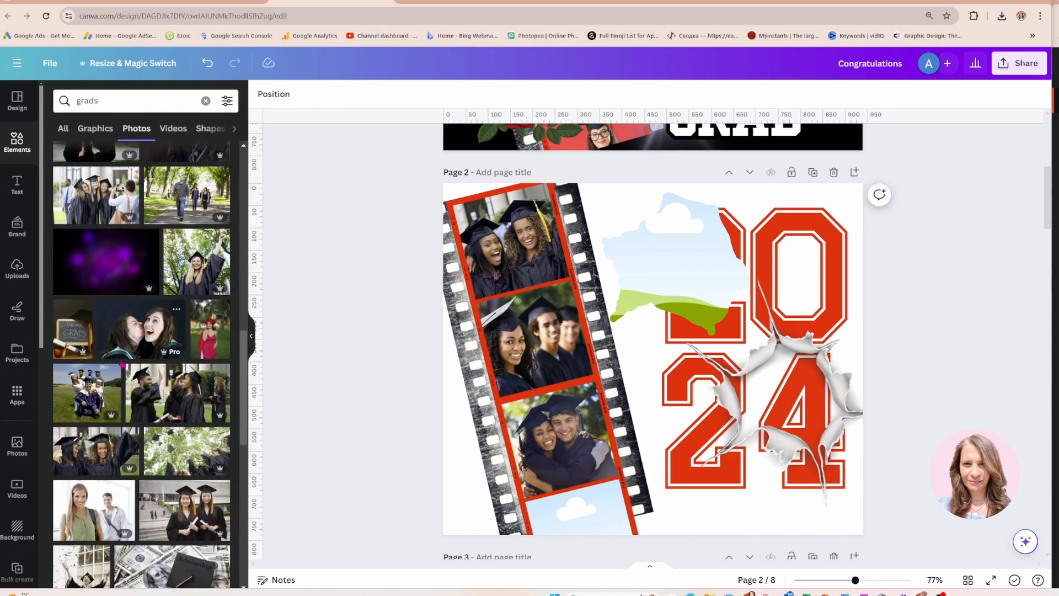
left_click(163, 442)
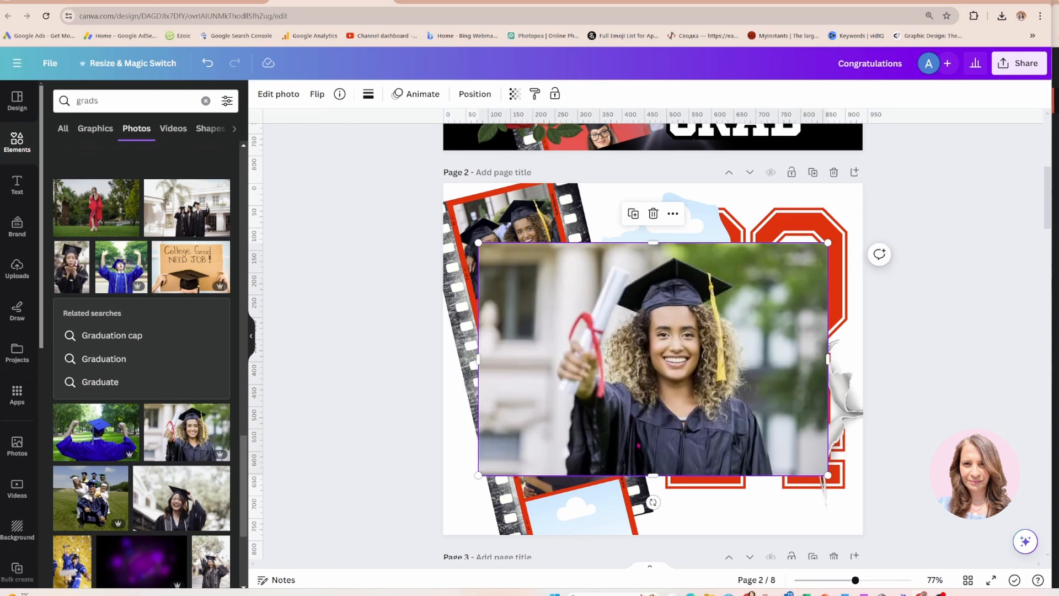
left_click_drag(638, 445, 858, 521)
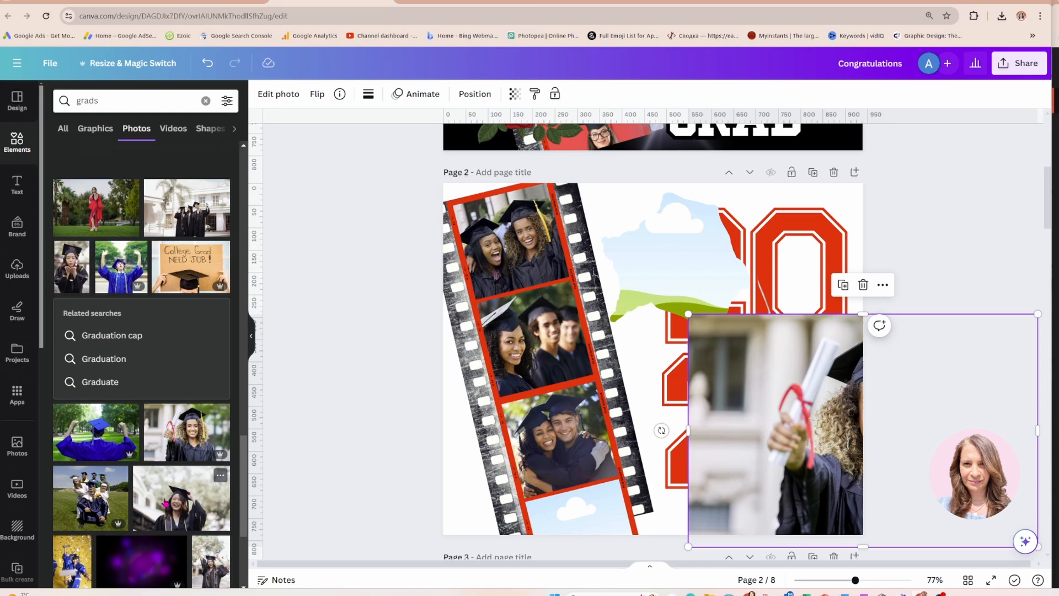
Fill the film strip's bottom frame with the laughing graduate photo, then enlarge and reposition it so her face shows.
left_click(165, 503)
left_click_drag(584, 441, 586, 516)
double_click(588, 517)
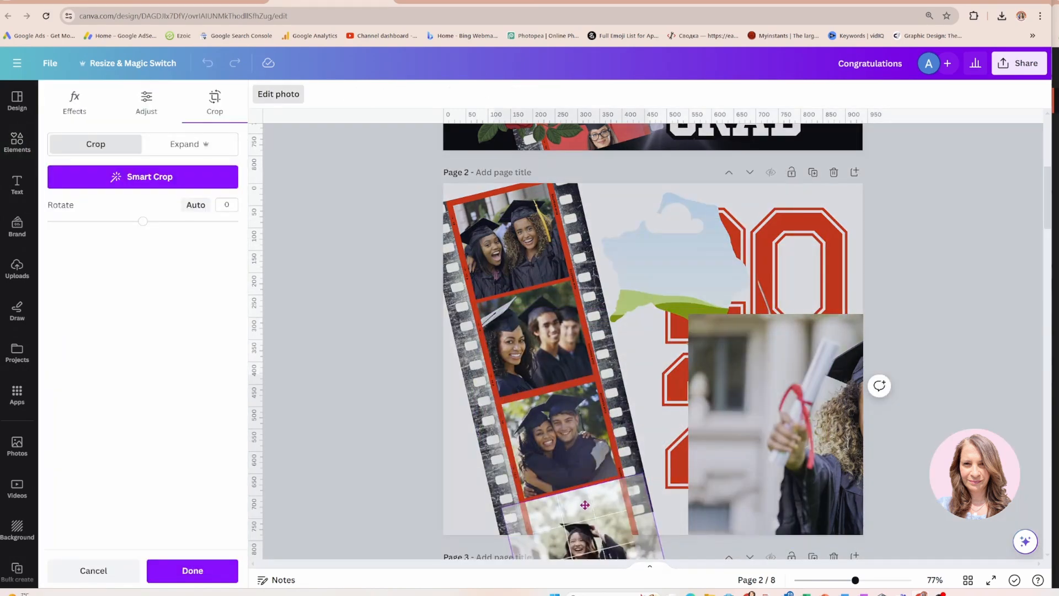
left_click_drag(501, 506, 423, 479)
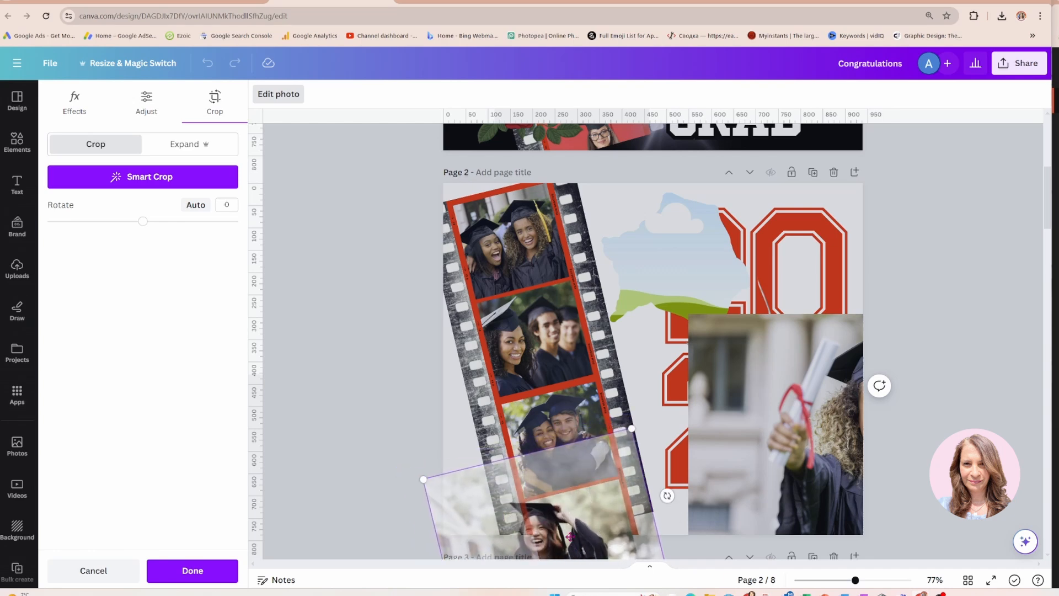
left_click_drag(568, 534, 607, 510)
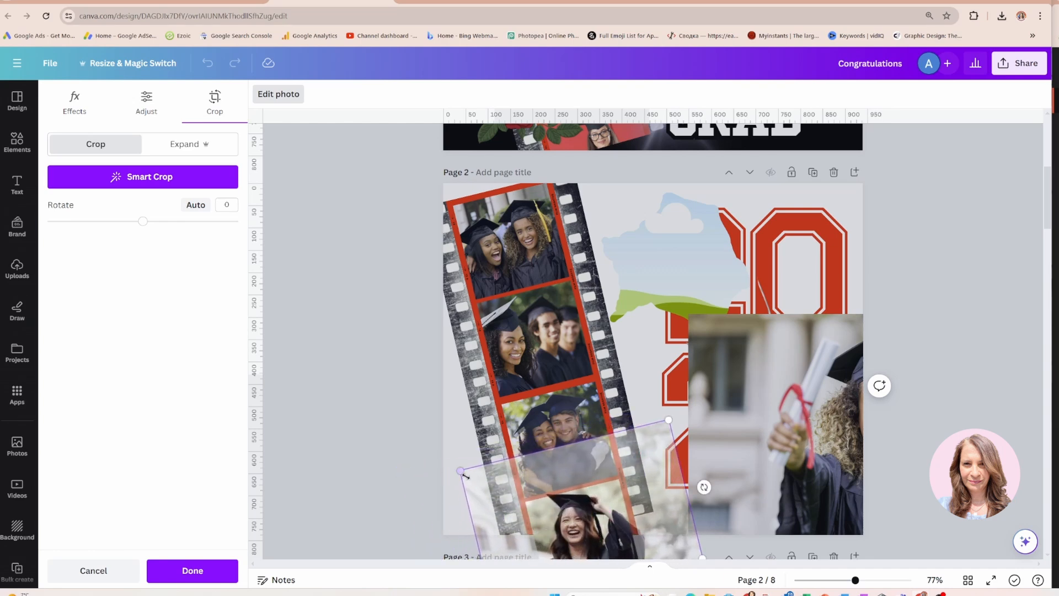
left_click(468, 441)
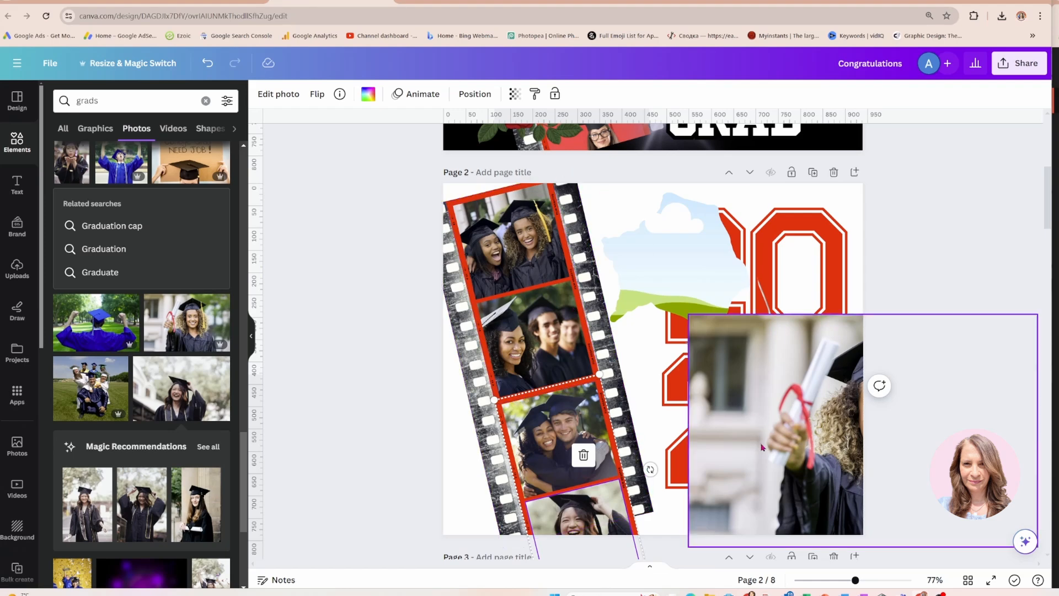
Duplicate the curly-haired graduate photo and fill the hole-shaped frame with the copy.
left_click_drag(795, 363, 615, 375)
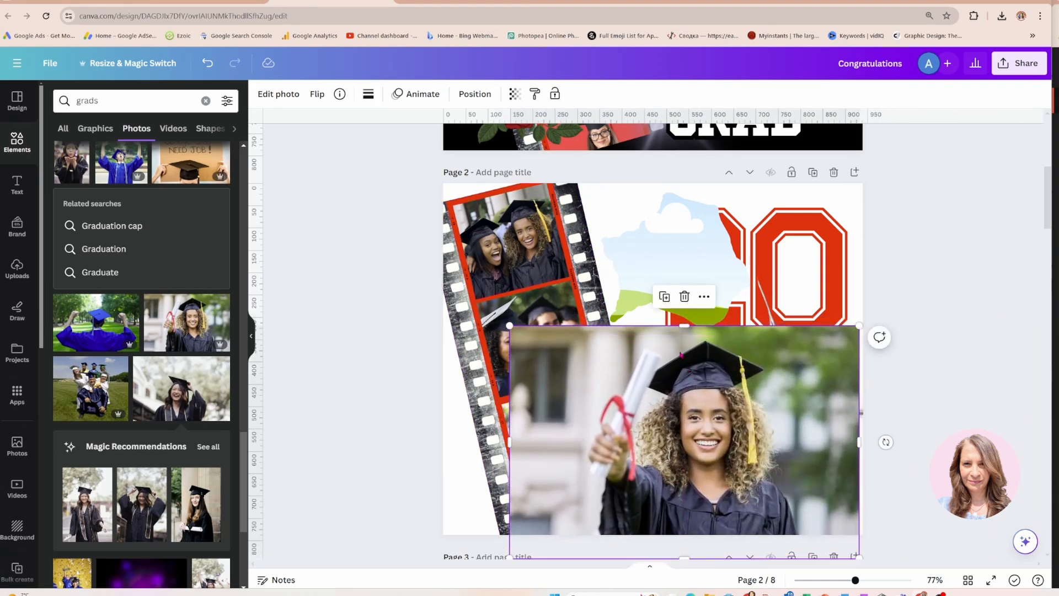
left_click(665, 297)
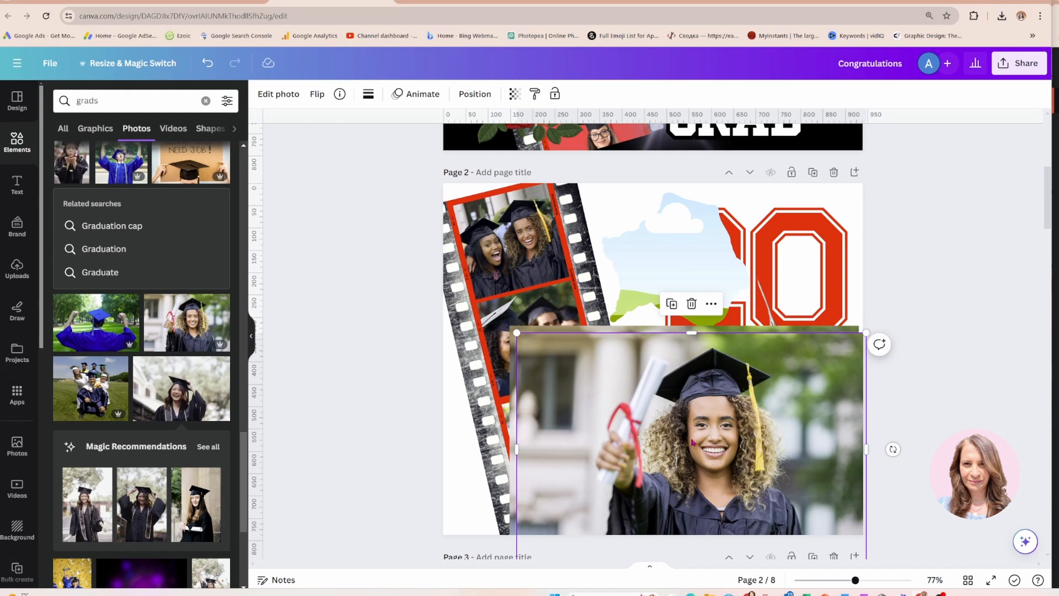
left_click_drag(692, 441, 686, 301)
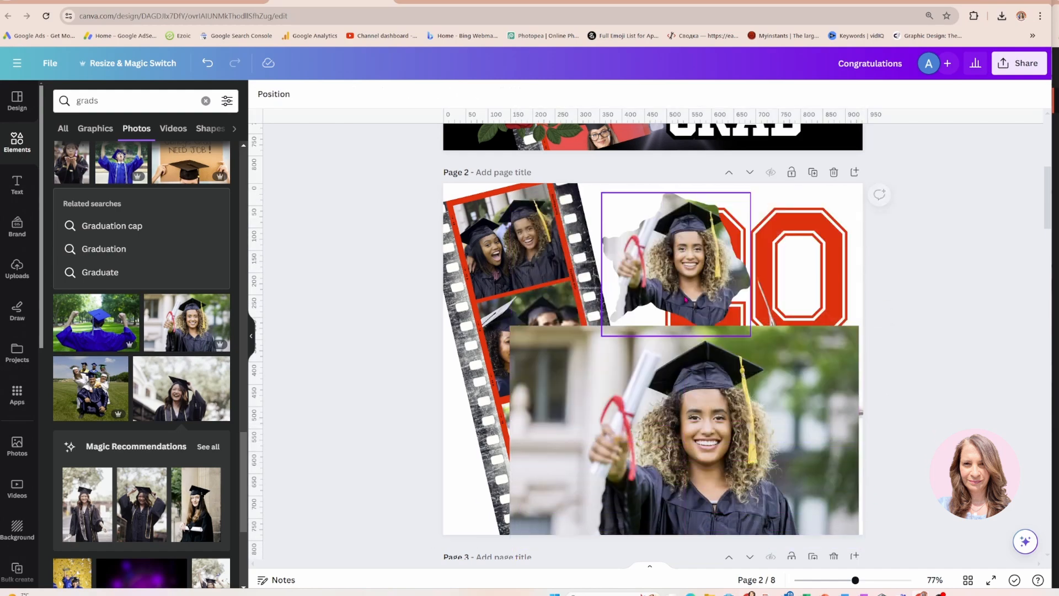
Enlarge the graduate photo inside the hole-shaped frame and reposition it so her face and shoulders fill the shape.
double_click(642, 247)
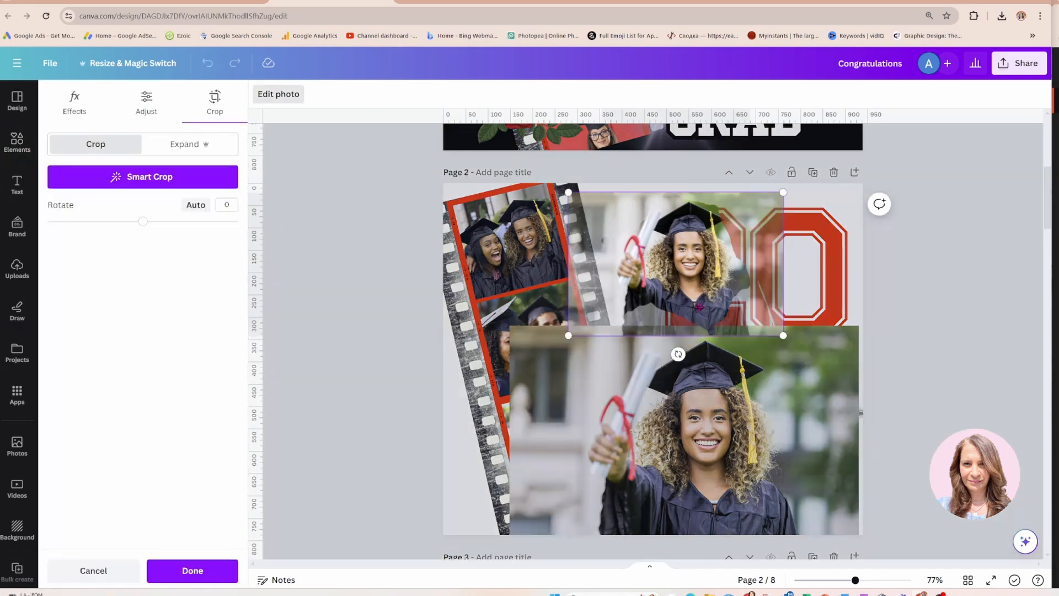
left_click_drag(781, 335, 870, 397)
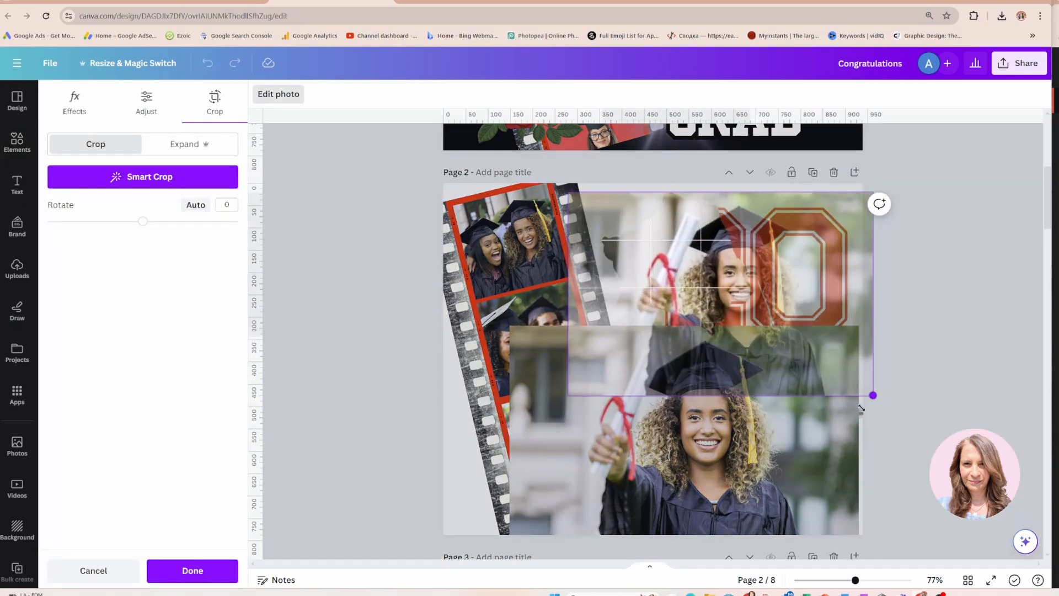
left_click_drag(830, 259, 781, 214)
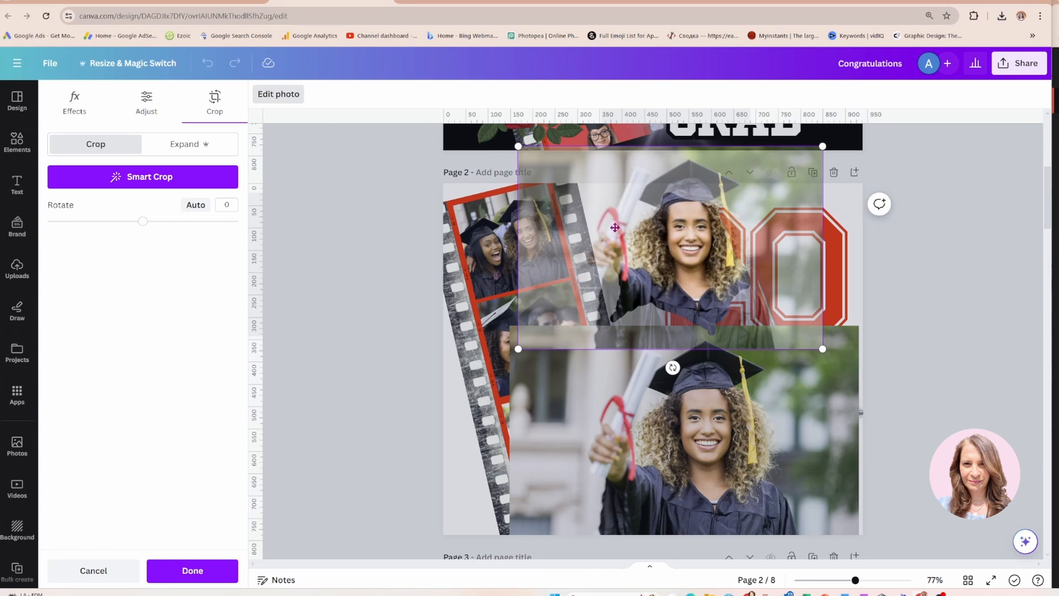
left_click_drag(652, 243, 652, 237)
left_click(846, 203)
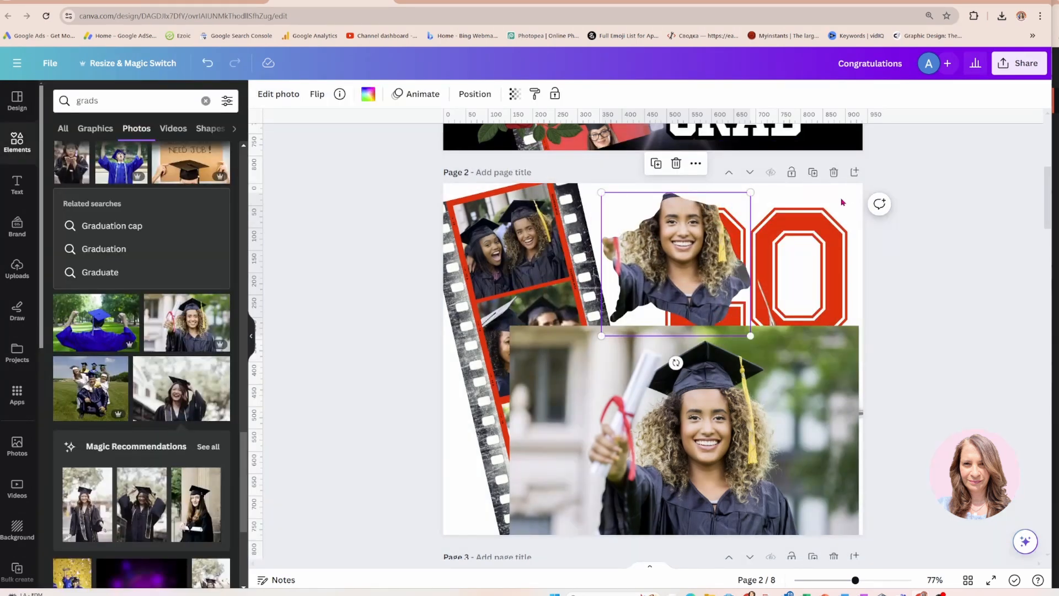
Move the hole-shaped frame over the number 20 and remove the background from the large graduate photo.
left_click_drag(688, 255, 766, 279)
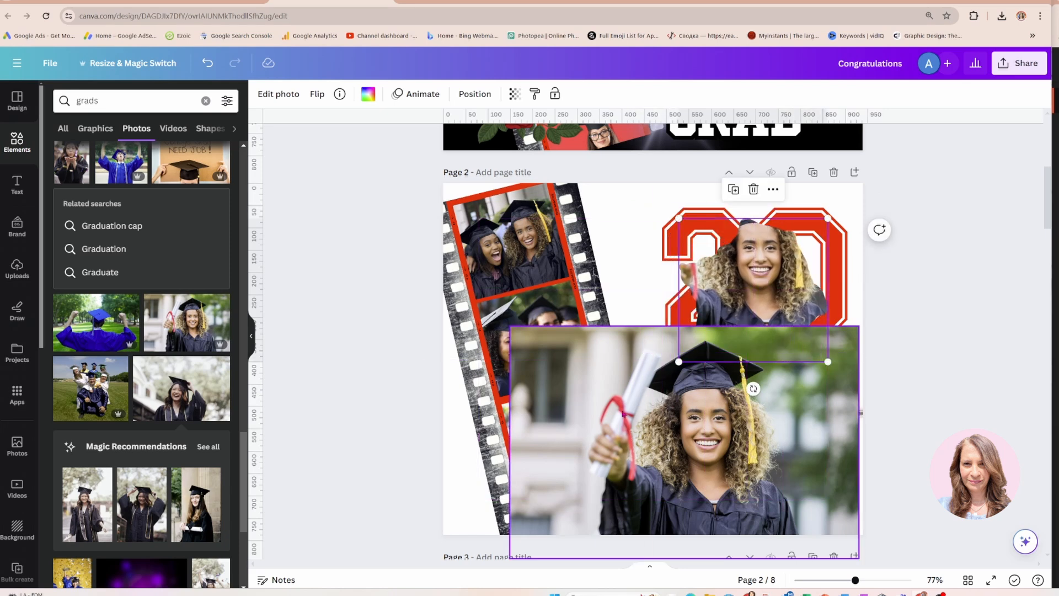
left_click(614, 414)
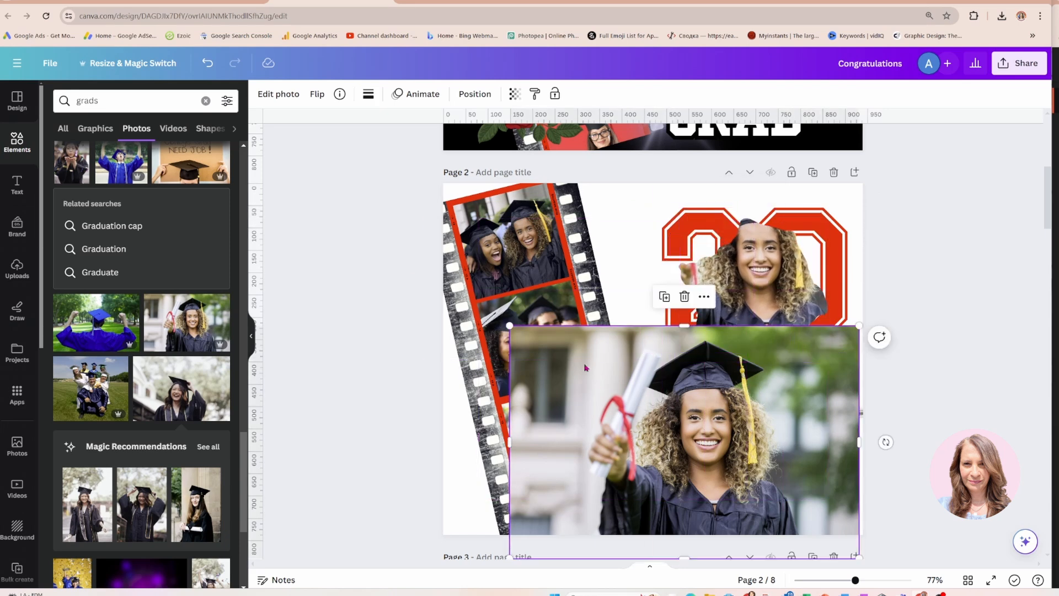
left_click(278, 94)
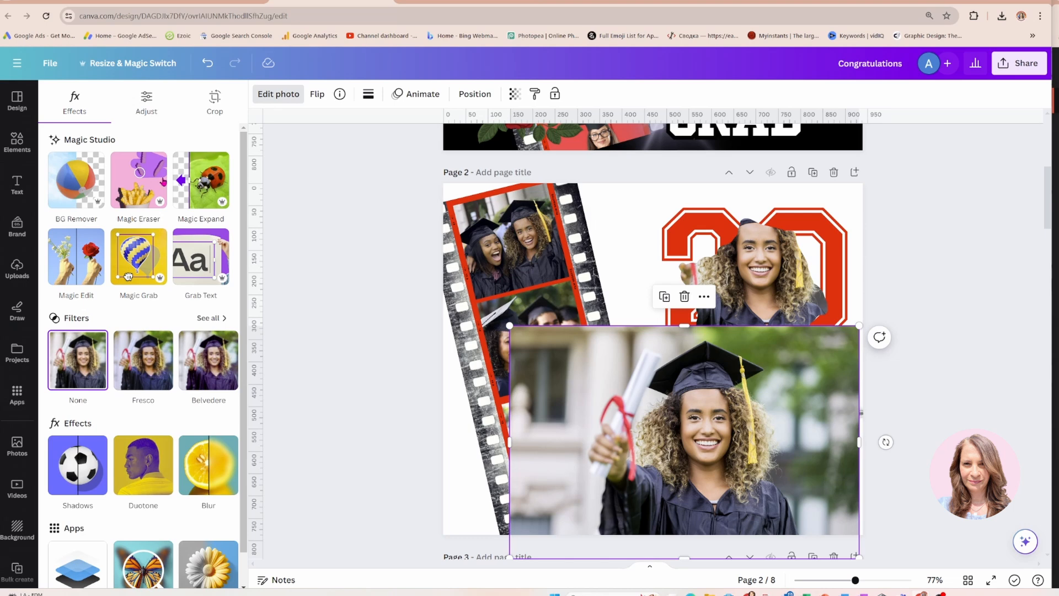
left_click(80, 188)
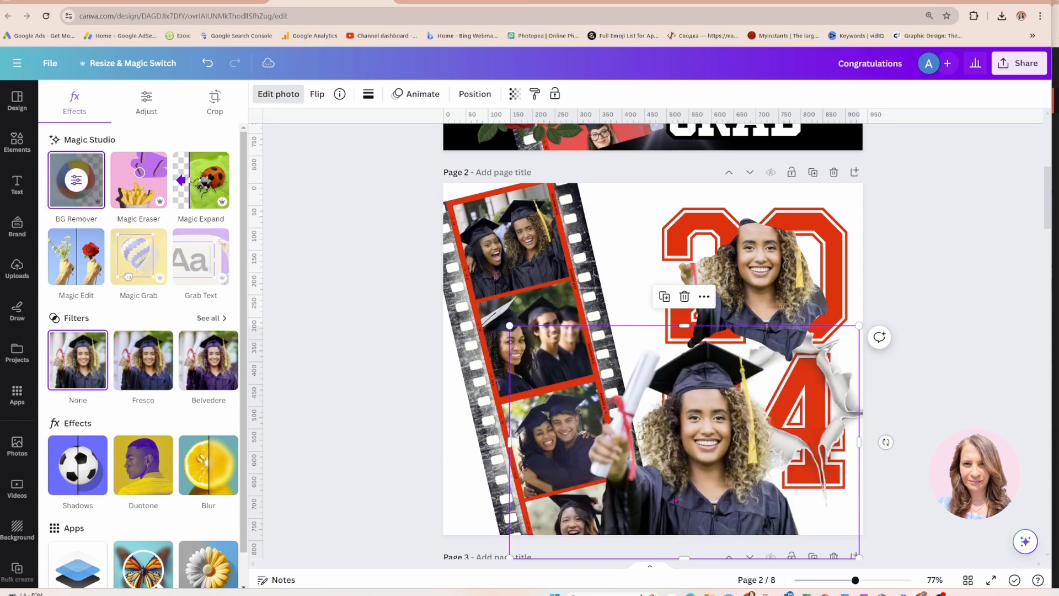
Shrink the cutout graduate to match the size of the framed one and set it aside over the film strip.
left_click_drag(675, 501, 692, 436)
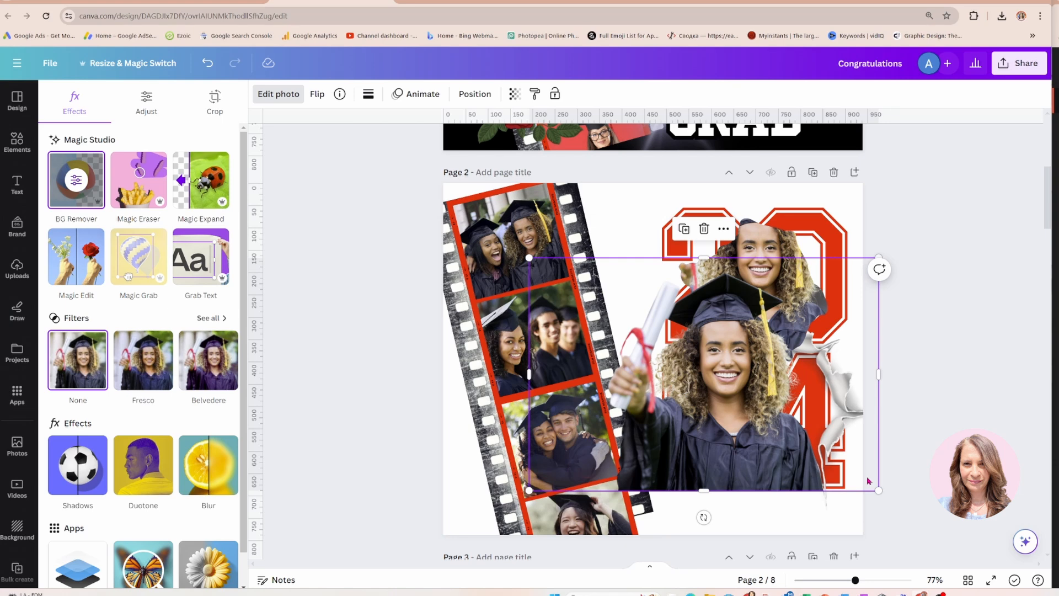
left_click_drag(868, 480, 876, 353)
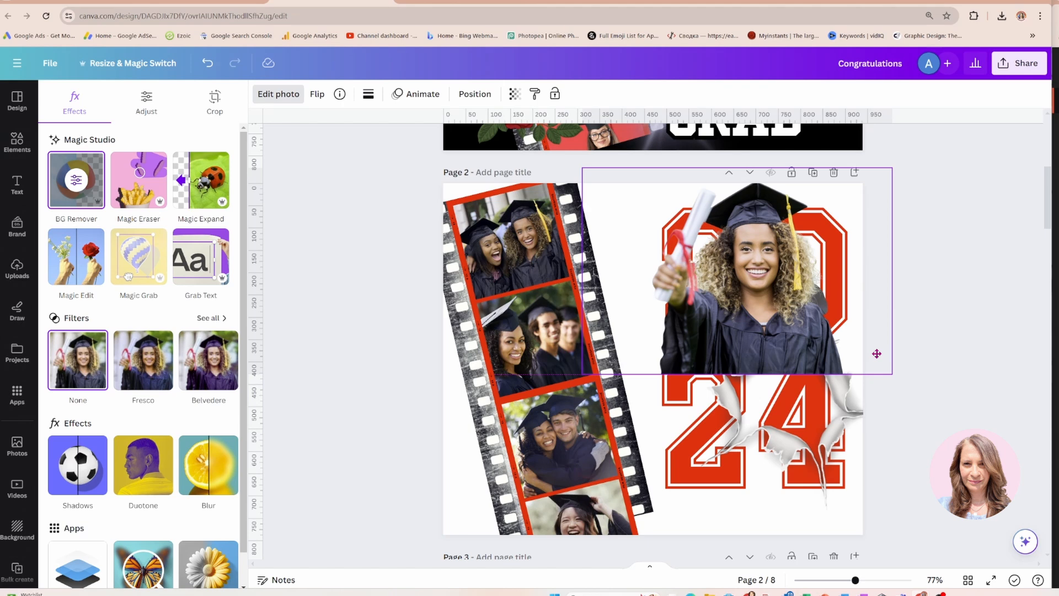
left_click_drag(877, 353, 648, 437)
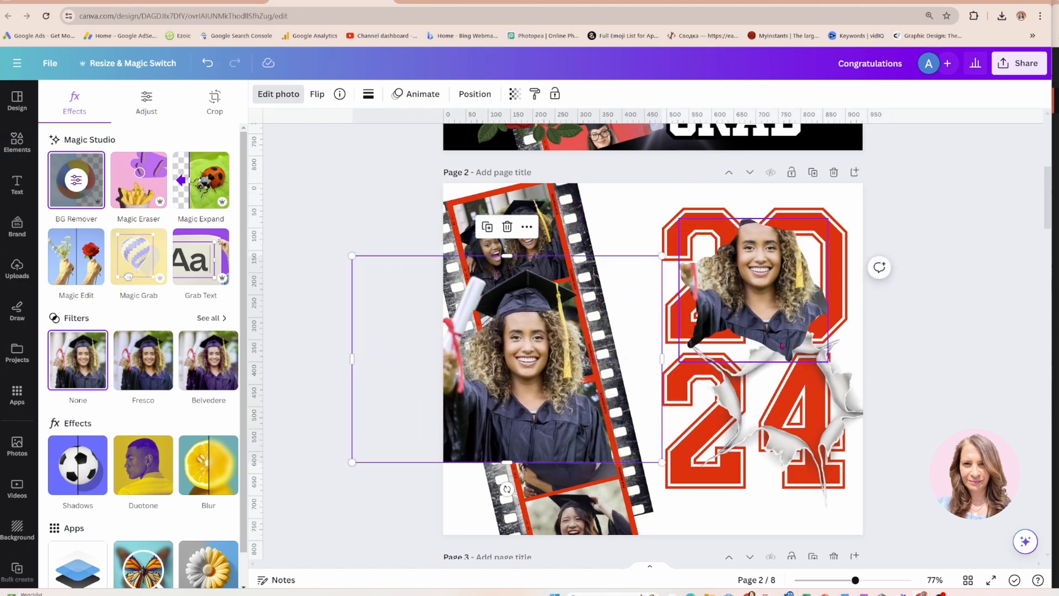
Move the framed graduate down to the middle of 2024 and place the torn-paper graphic one layer above it.
left_click_drag(788, 294, 787, 351)
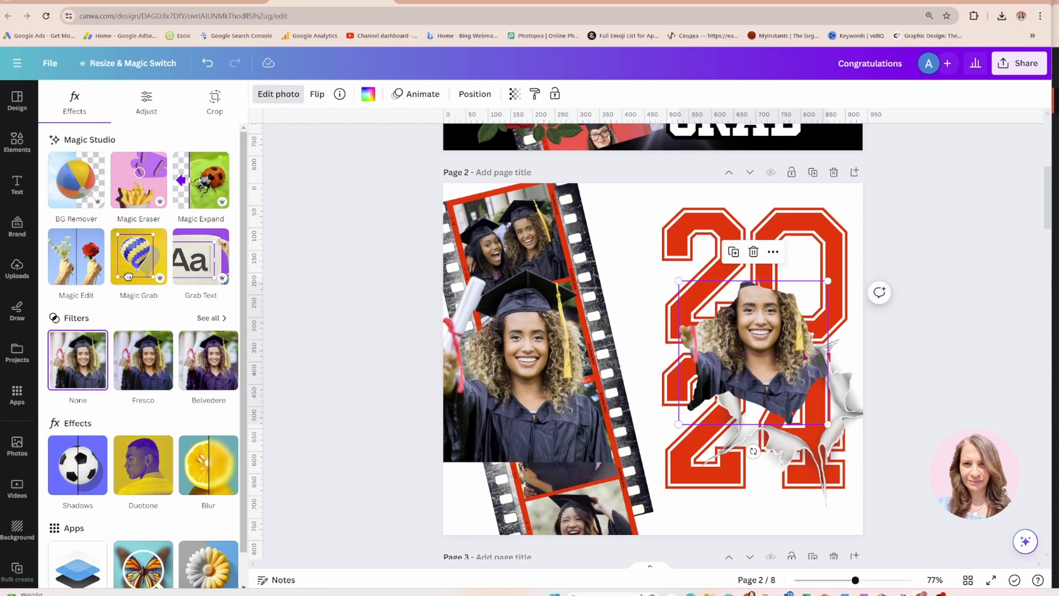
left_click(843, 411)
left_click(479, 95)
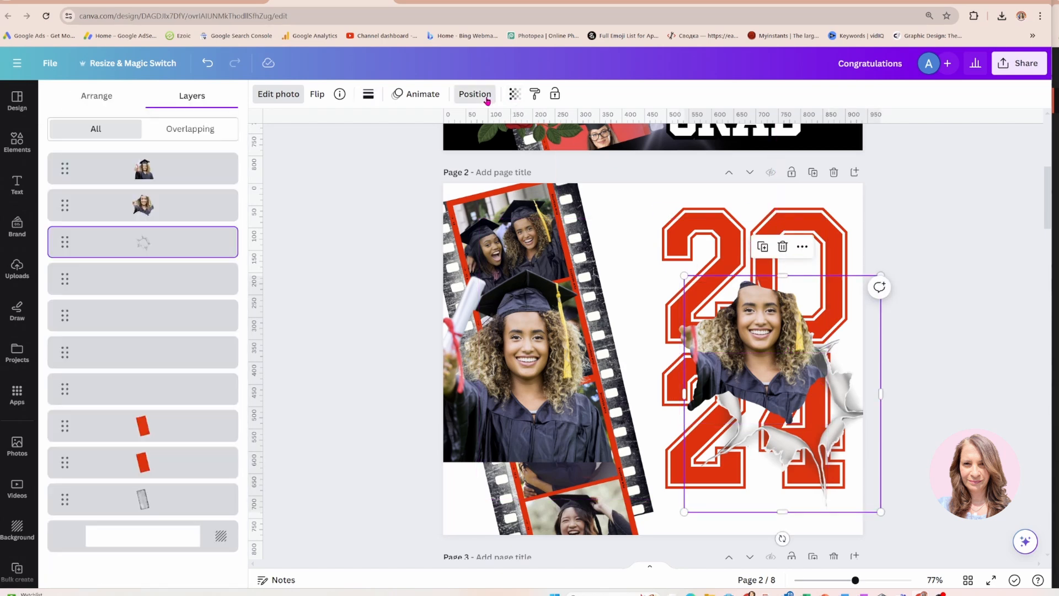
left_click_drag(172, 215, 171, 204)
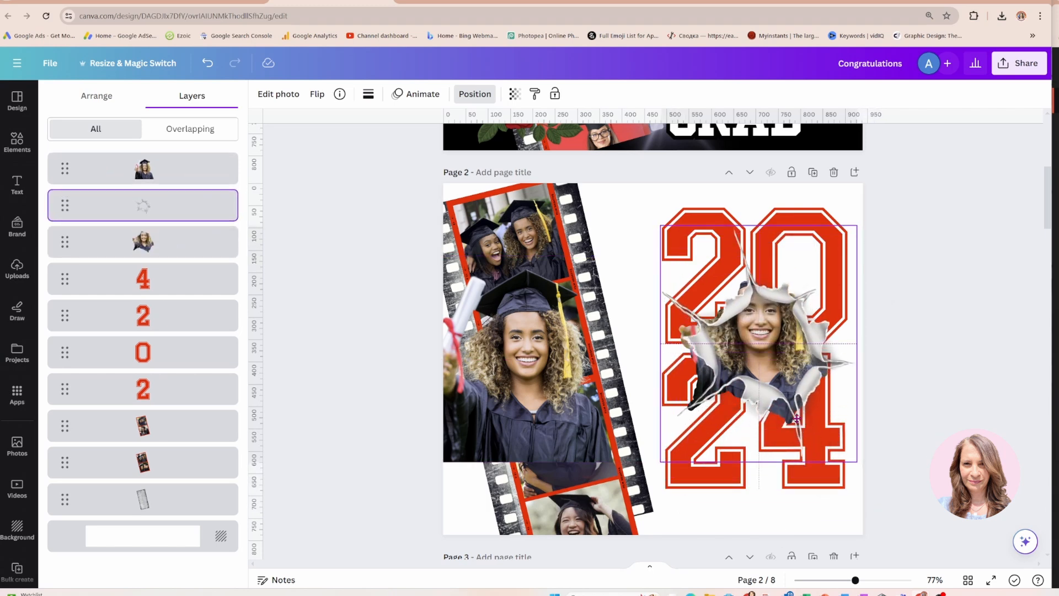
Centre the torn-paper graphic around the framed graduate and enlarge it to cover the frame's edges.
left_click_drag(808, 440, 796, 419)
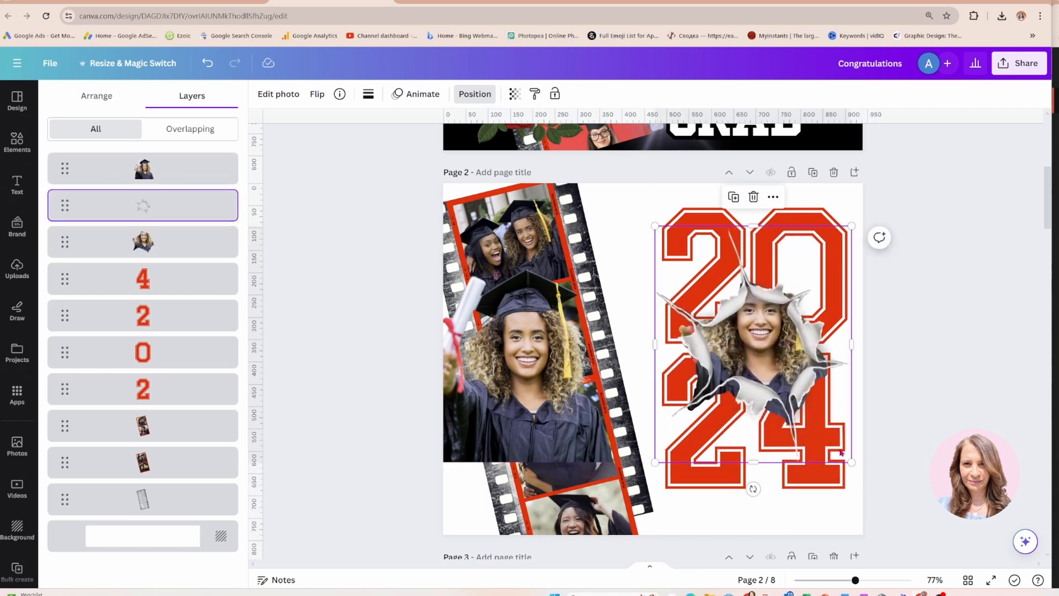
mouse_move(844, 453)
left_mouse_down()
mouse_move(867, 480)
mouse_move(830, 463)
mouse_move(869, 497)
mouse_move(842, 472)
left_mouse_up()
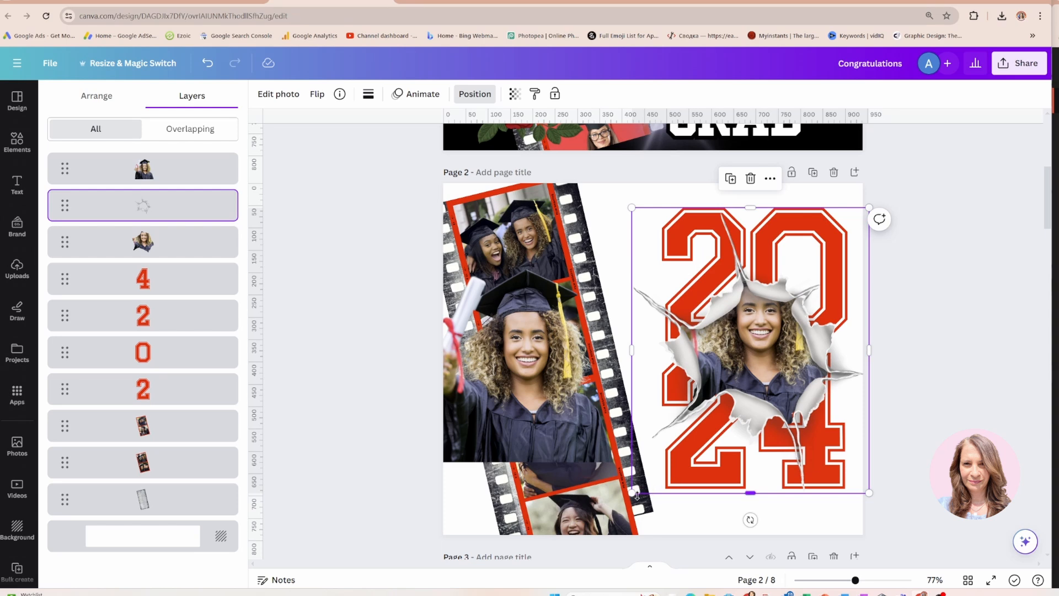
left_click_drag(632, 492, 625, 499)
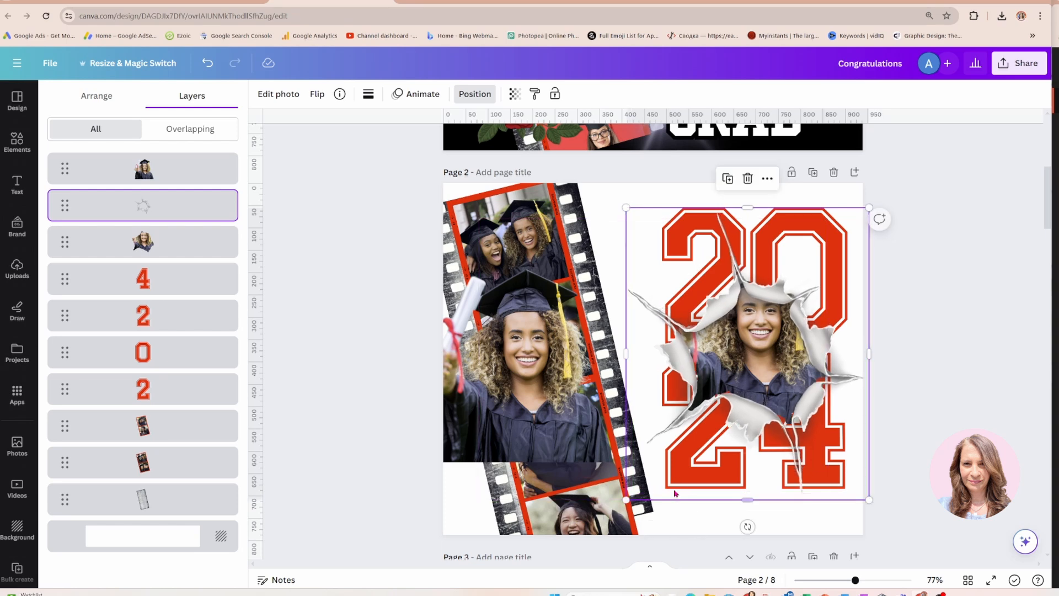
left_click_drag(698, 486, 697, 478)
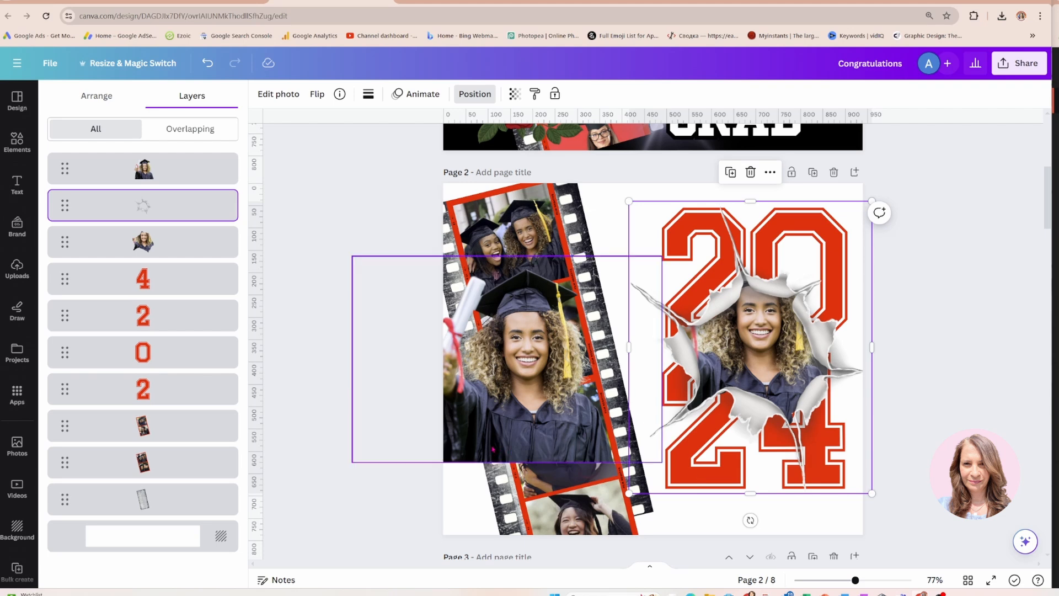
Overlay the cutout graduate on the framed one so that the faces and shoulders line up.
left_click_drag(494, 449, 717, 497)
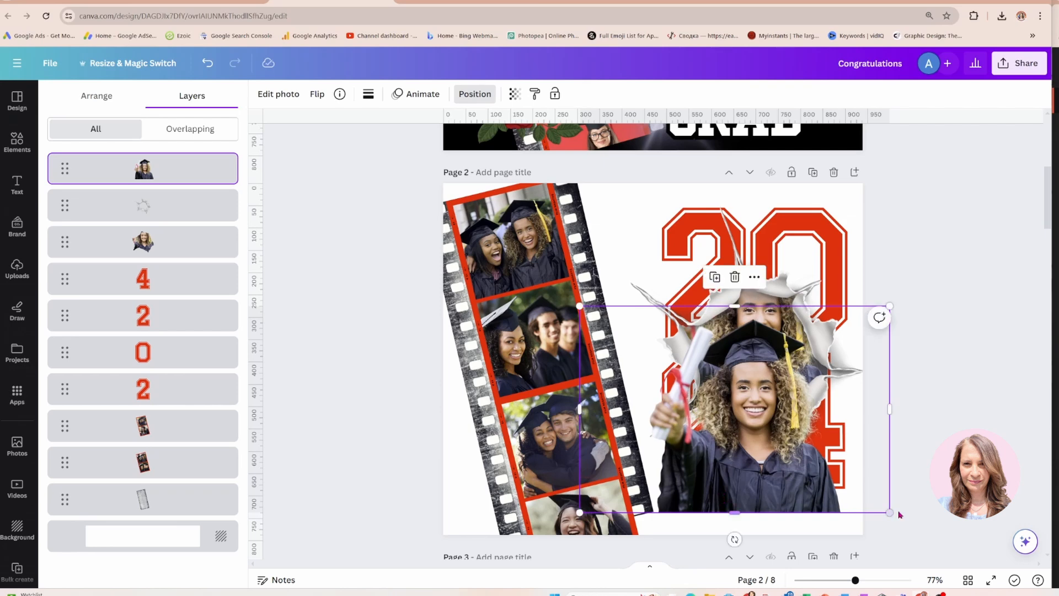
left_click_drag(879, 506, 885, 423)
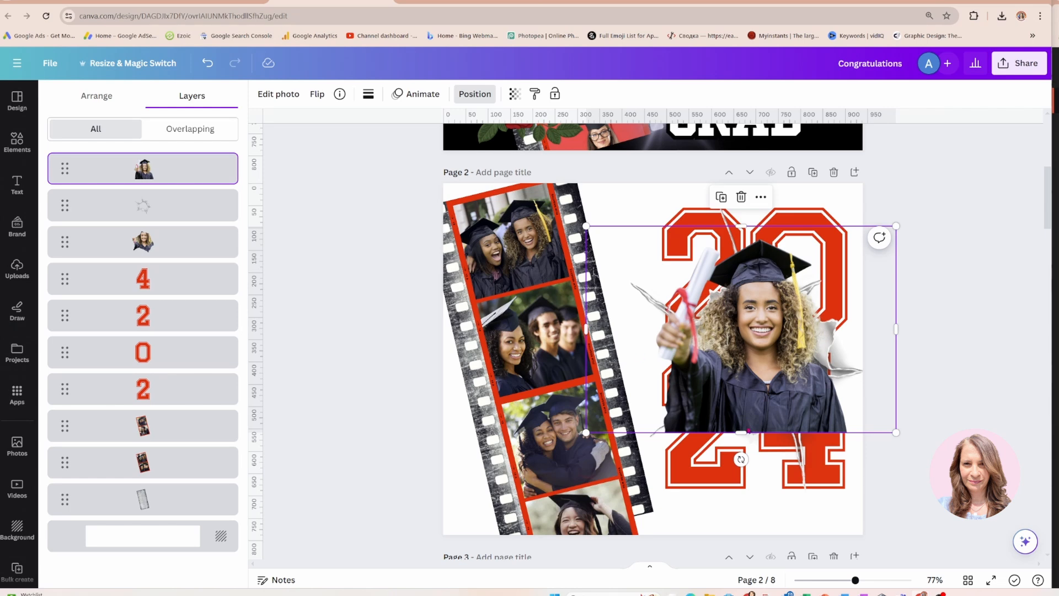
Crop the cutout graduate's lower body and the diploma side away down to the head and cap, and duplicate the cropped cutout.
left_click_drag(738, 431, 743, 369)
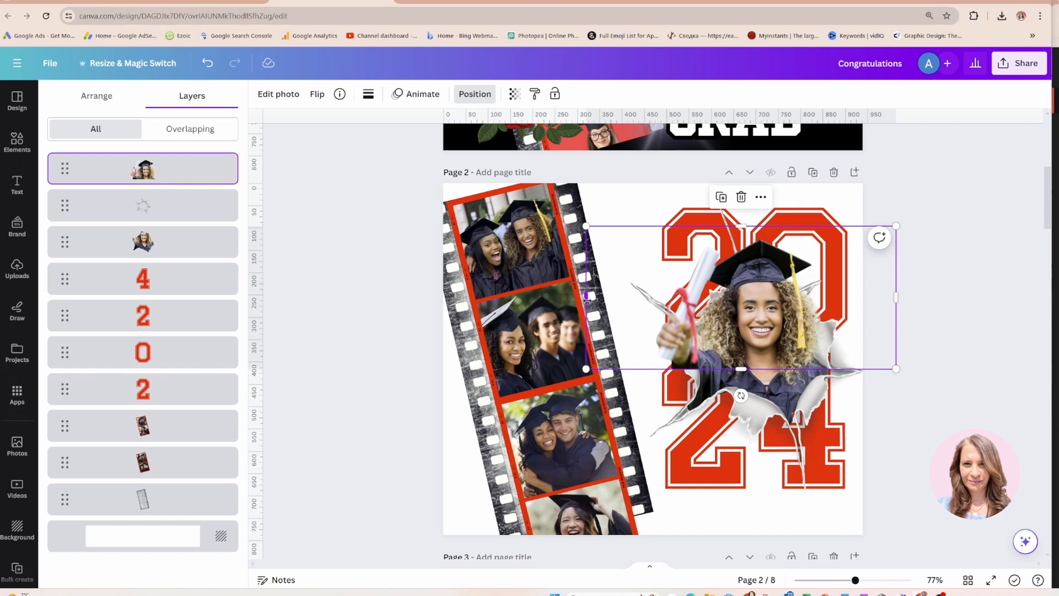
left_click_drag(587, 297, 699, 300)
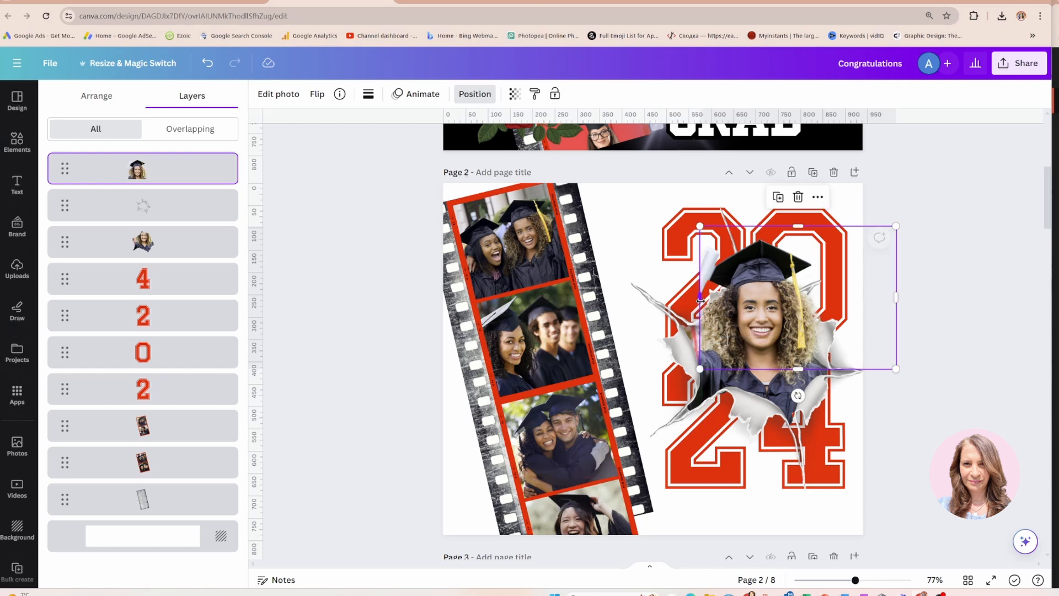
left_click(778, 198)
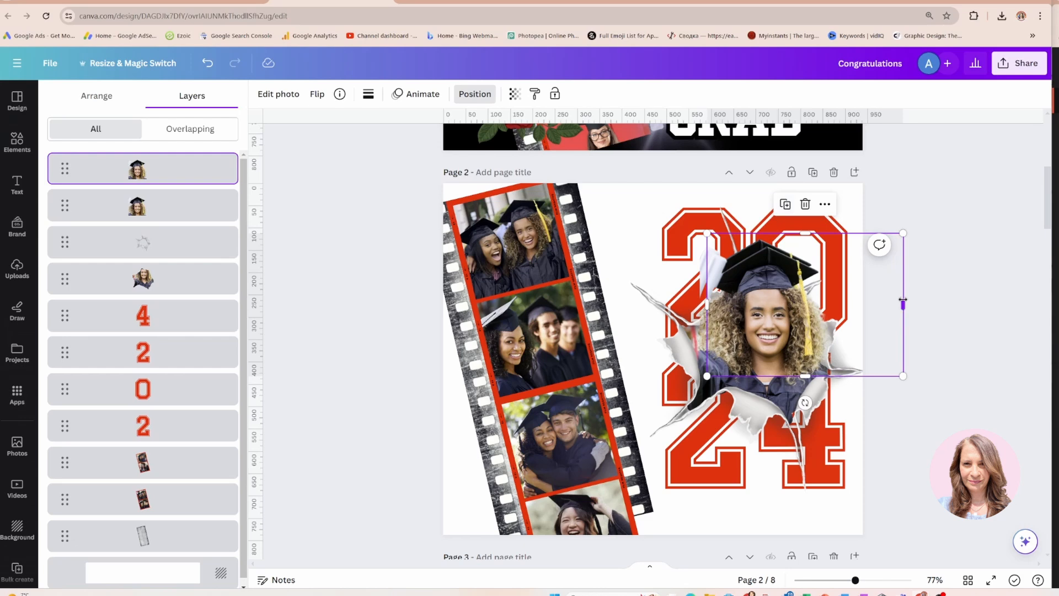
Re-crop the duplicated cutout to the raised hand, diploma and sleeve beside the graduate's hair.
left_click_drag(903, 303, 745, 303)
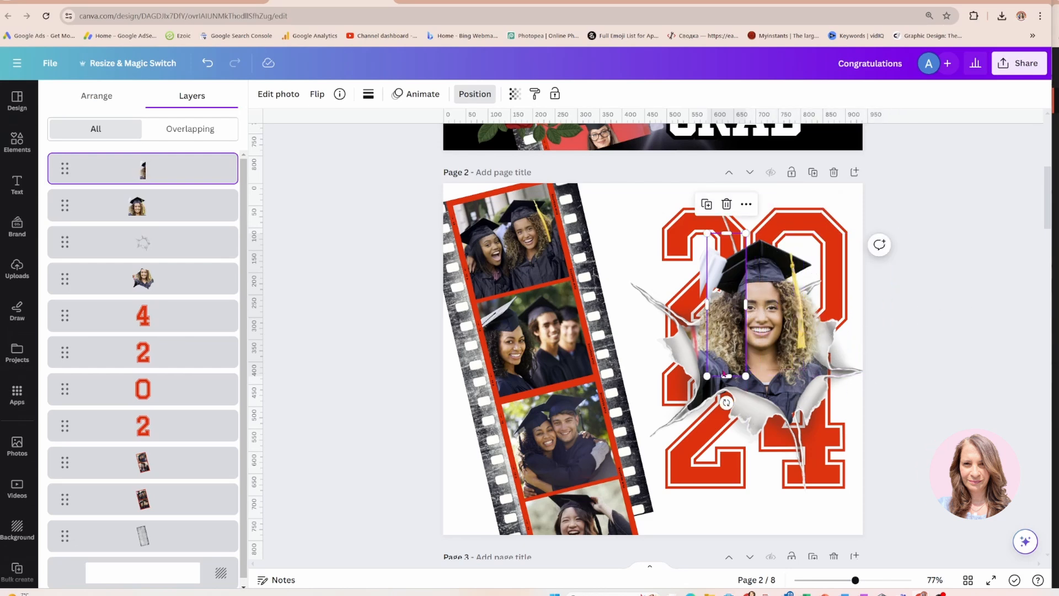
mouse_move(712, 370)
left_mouse_down()
mouse_move(696, 367)
mouse_move(707, 351)
left_mouse_up()
left_click_drag(689, 294, 635, 297)
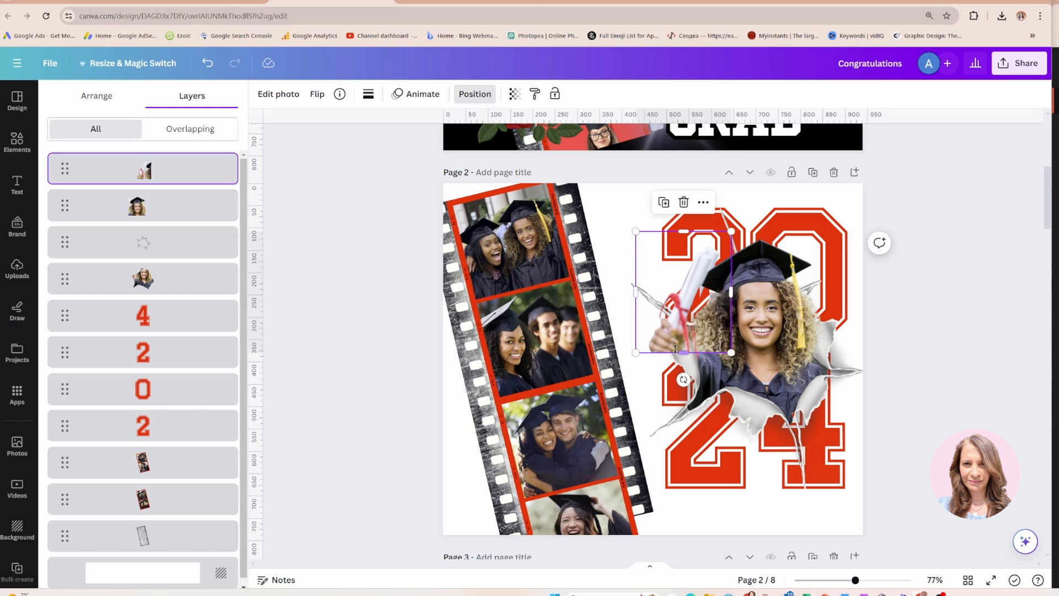
mouse_move(678, 351)
left_mouse_down()
mouse_move(677, 424)
mouse_move(684, 358)
left_mouse_up()
left_click_drag(731, 300, 695, 313)
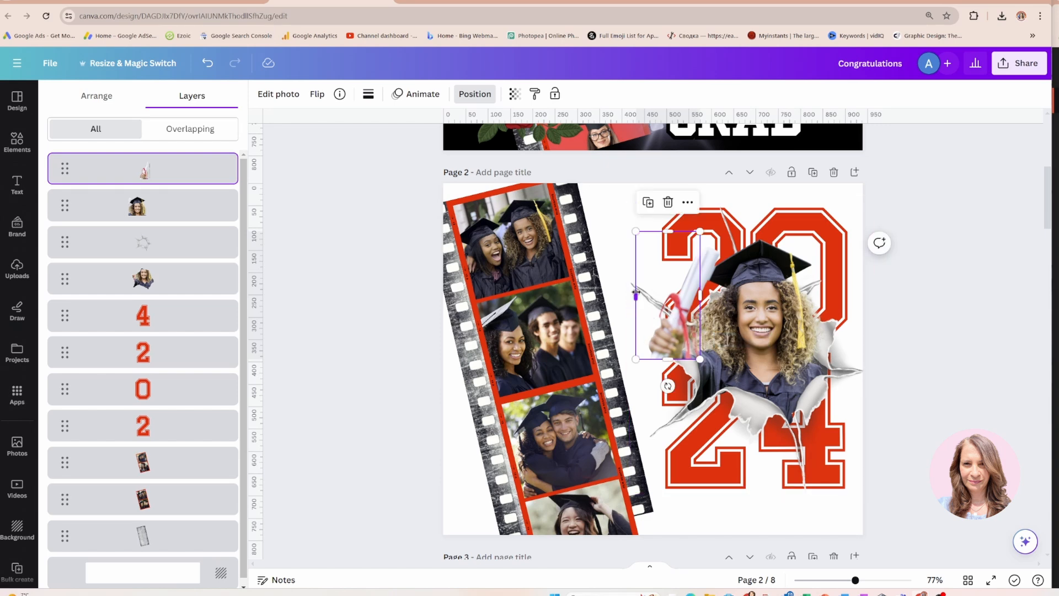
left_click_drag(636, 292, 667, 402)
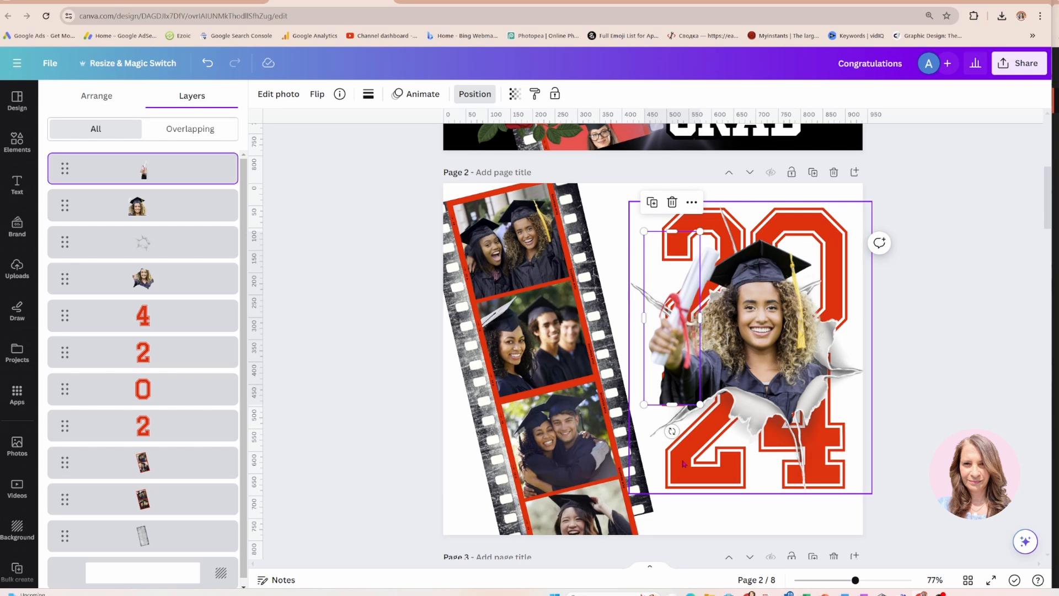
left_click(851, 456)
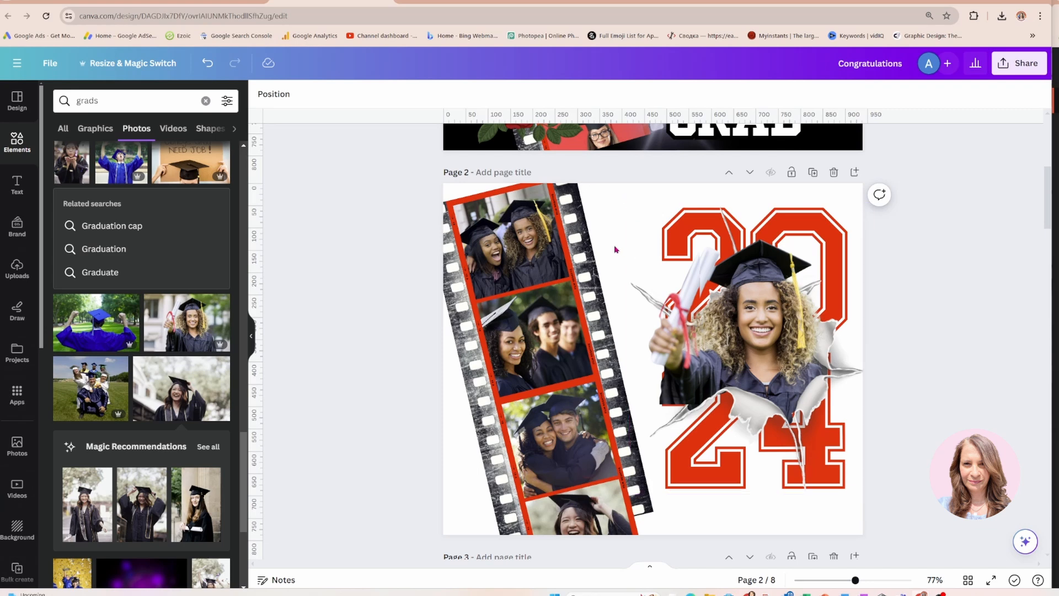
Change the background of page 2 to black.
scroll(614, 243, "up", 6)
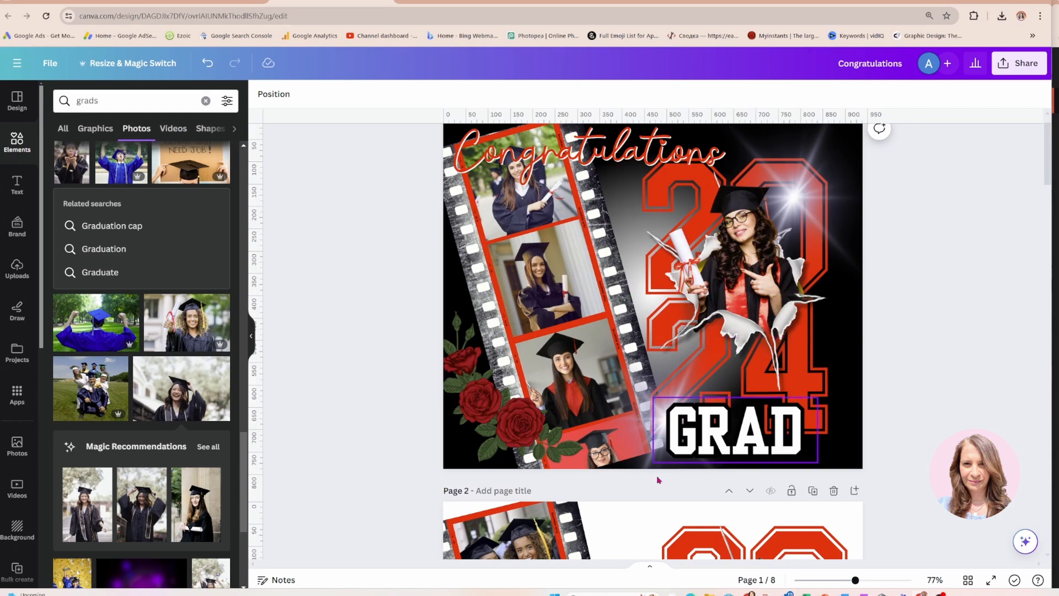
scroll(607, 524, "down", 5)
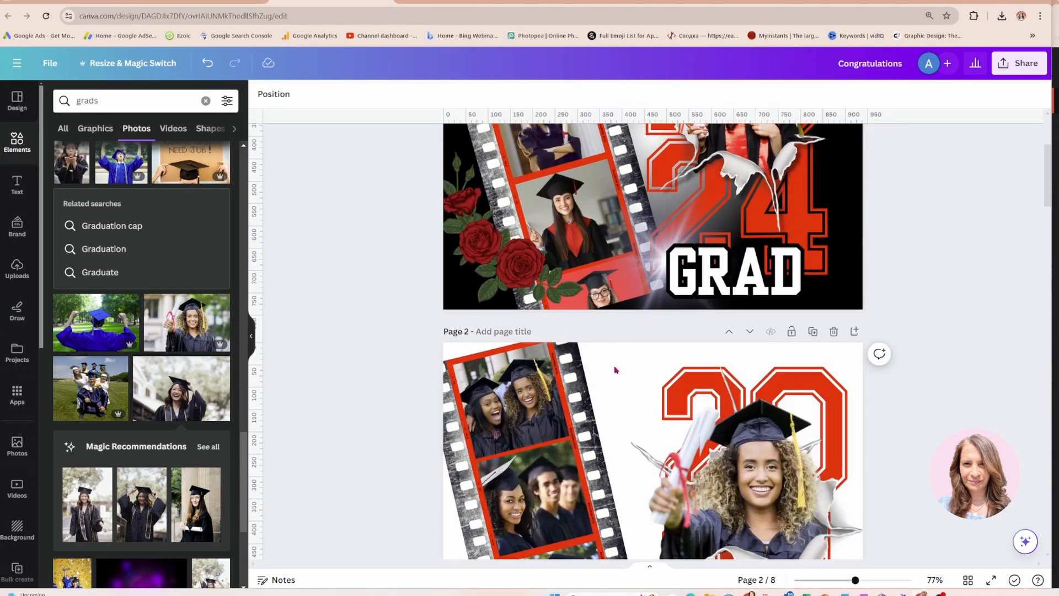
scroll(615, 369, "down", 4)
scroll(611, 272, "up", 1)
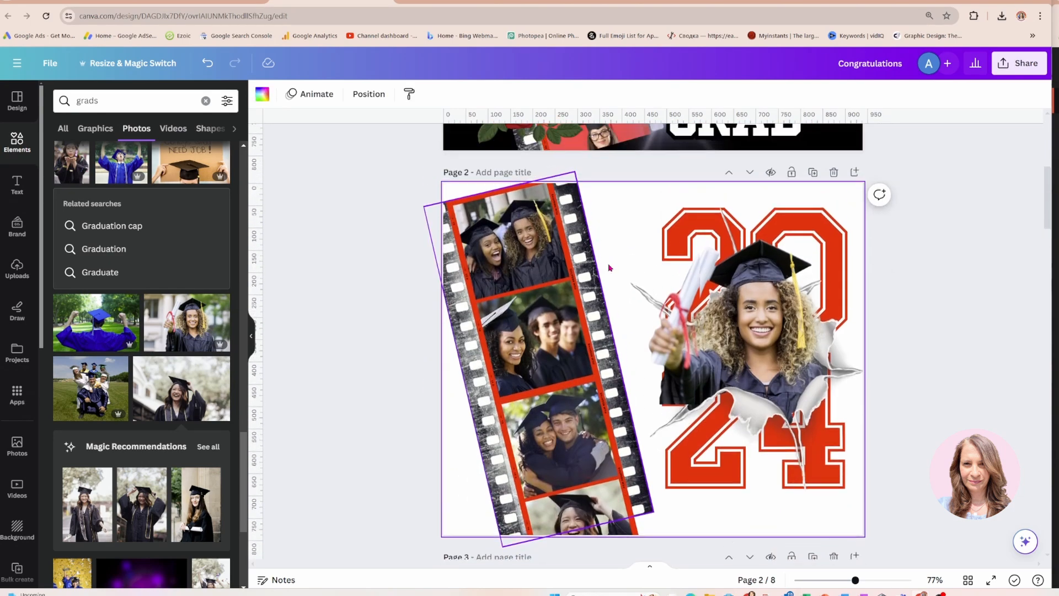
left_click(259, 96)
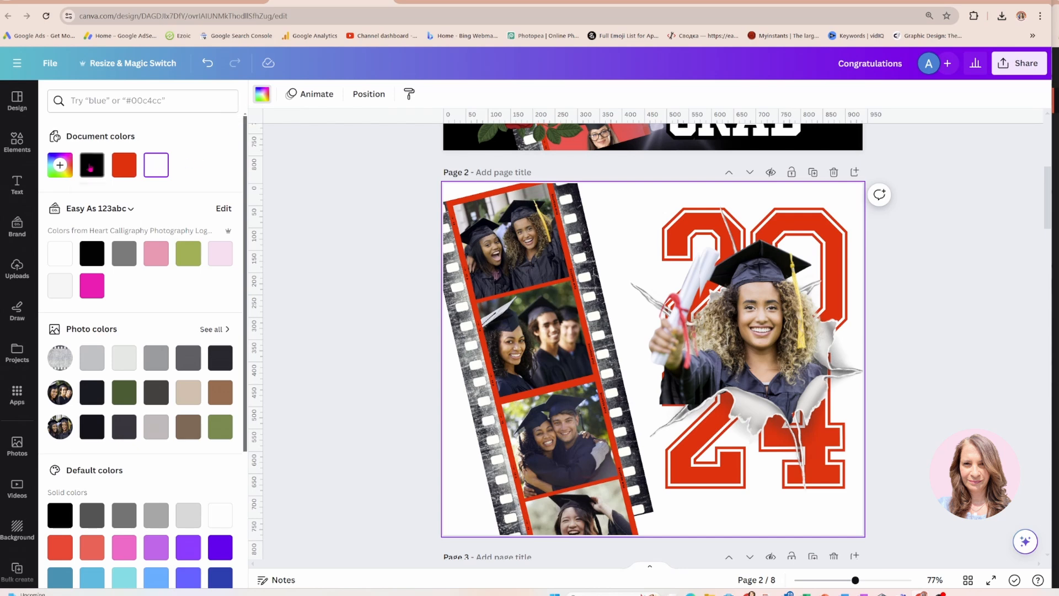
left_click(91, 165)
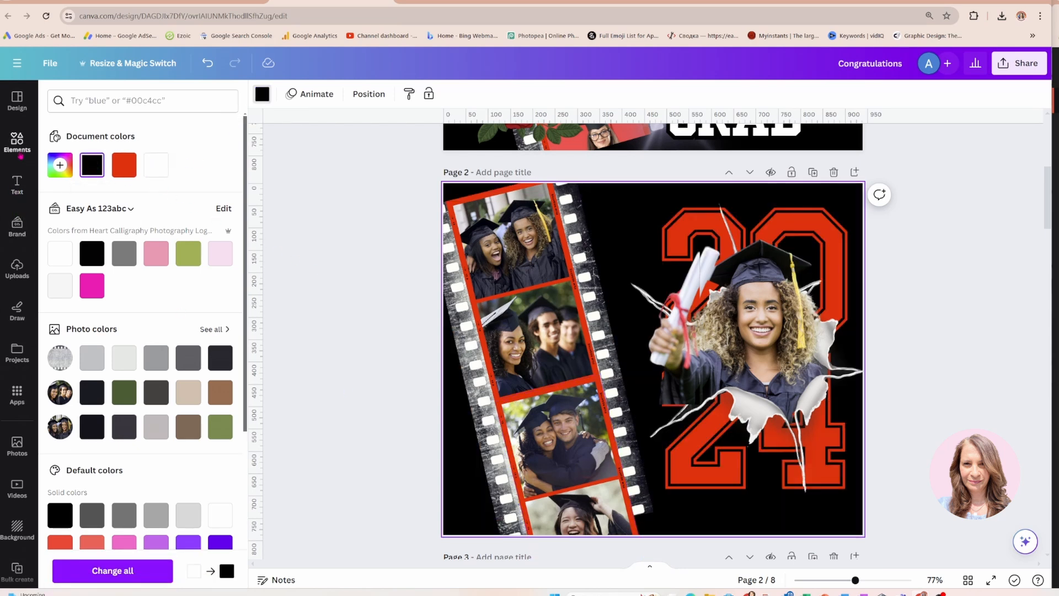
Add a square shape, tilt it to match the film strip and place it over the strip's lower end.
left_click(20, 151)
left_click(70, 268)
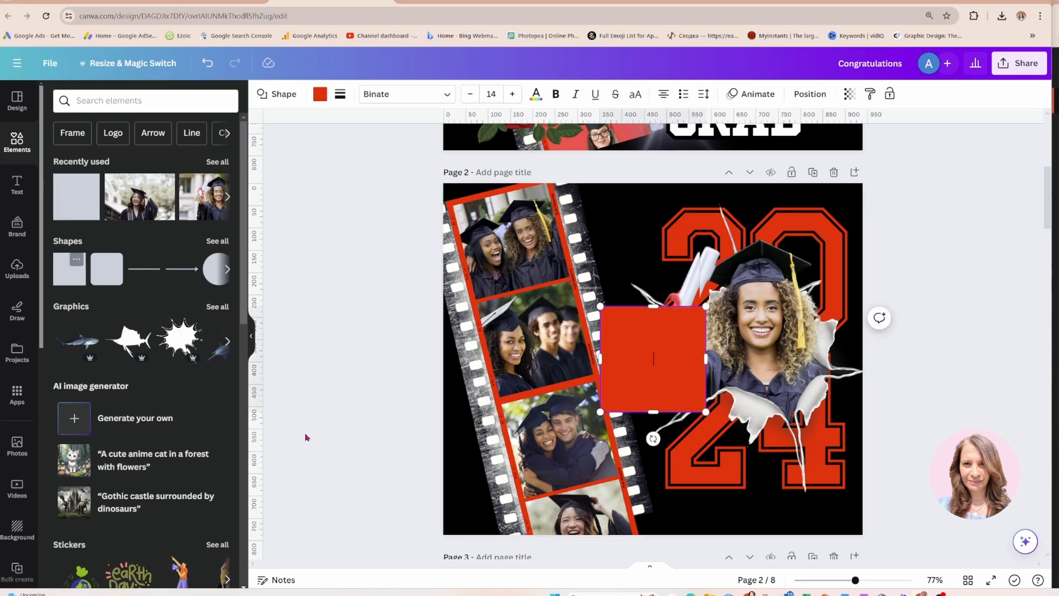
left_click_drag(635, 402, 571, 586)
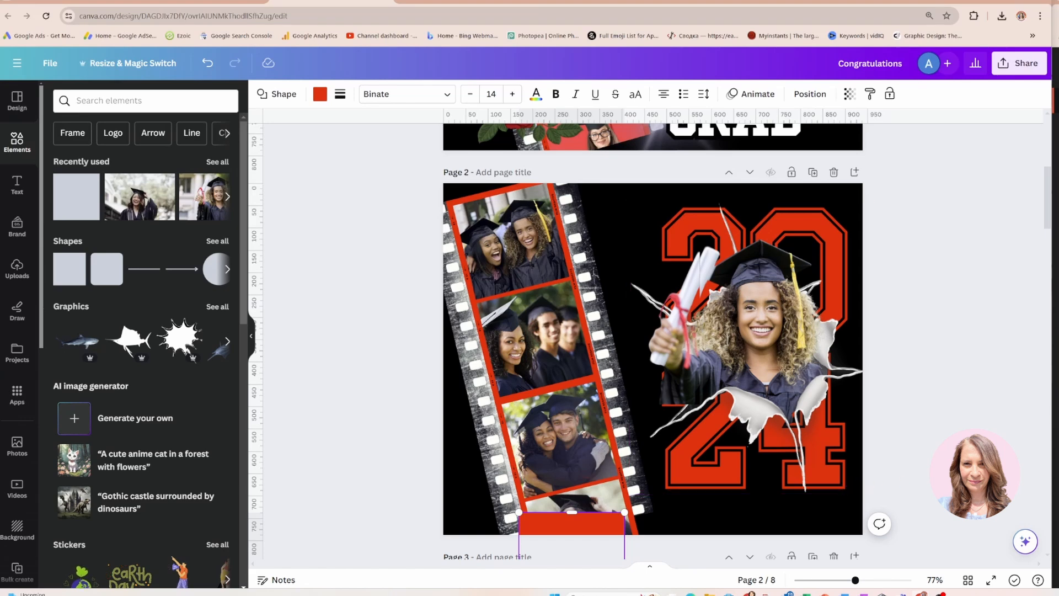
scroll(572, 406, "down", 3)
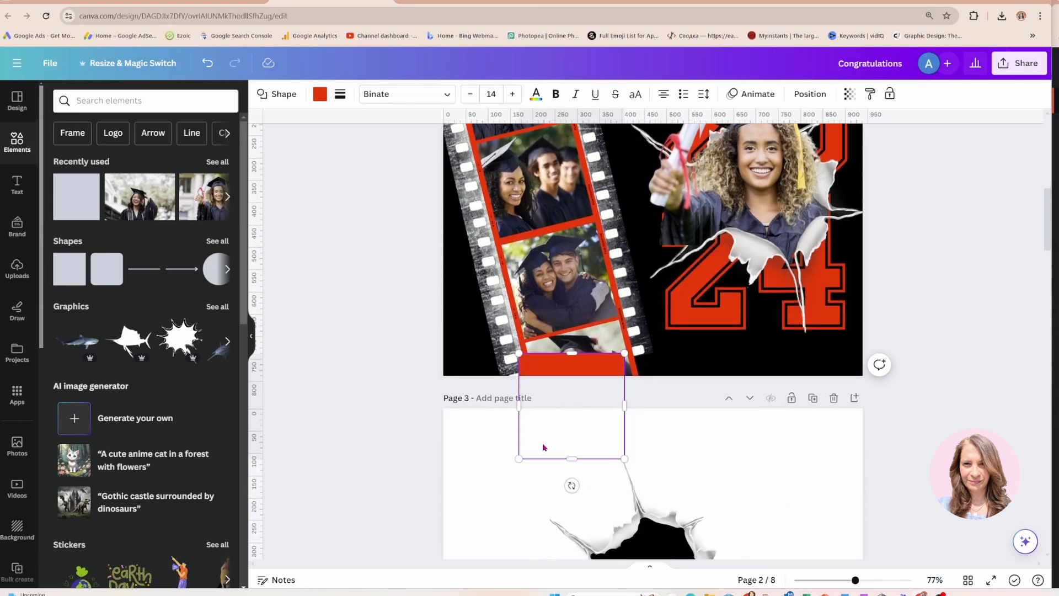
mouse_move(572, 485)
left_mouse_down()
mouse_move(588, 474)
mouse_move(585, 484)
left_mouse_up()
left_click_drag(560, 401, 588, 406)
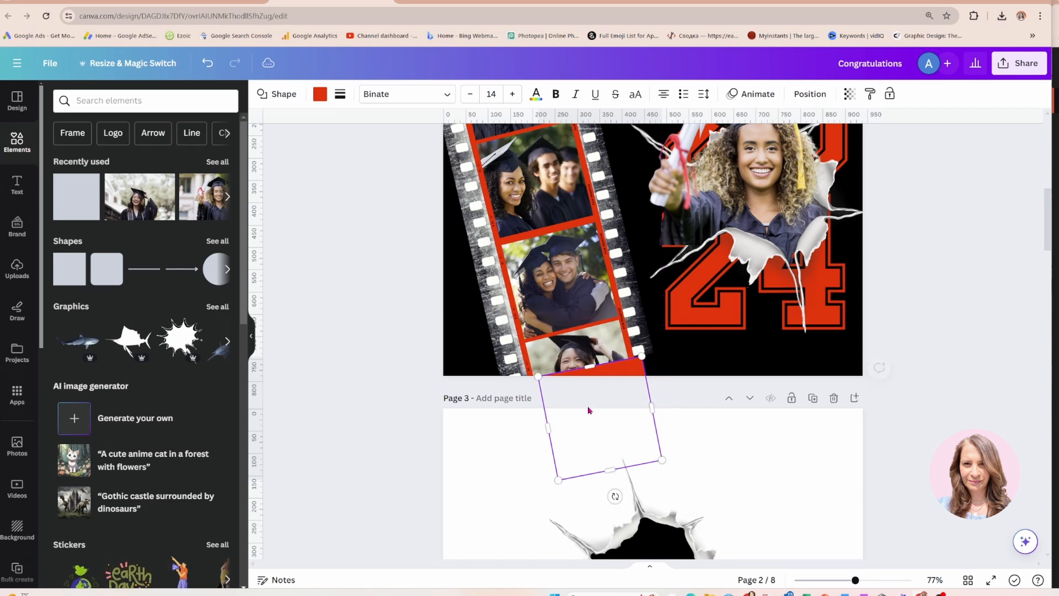
Colour the tilted square black to blend it into the background below the film strip.
left_click(320, 94)
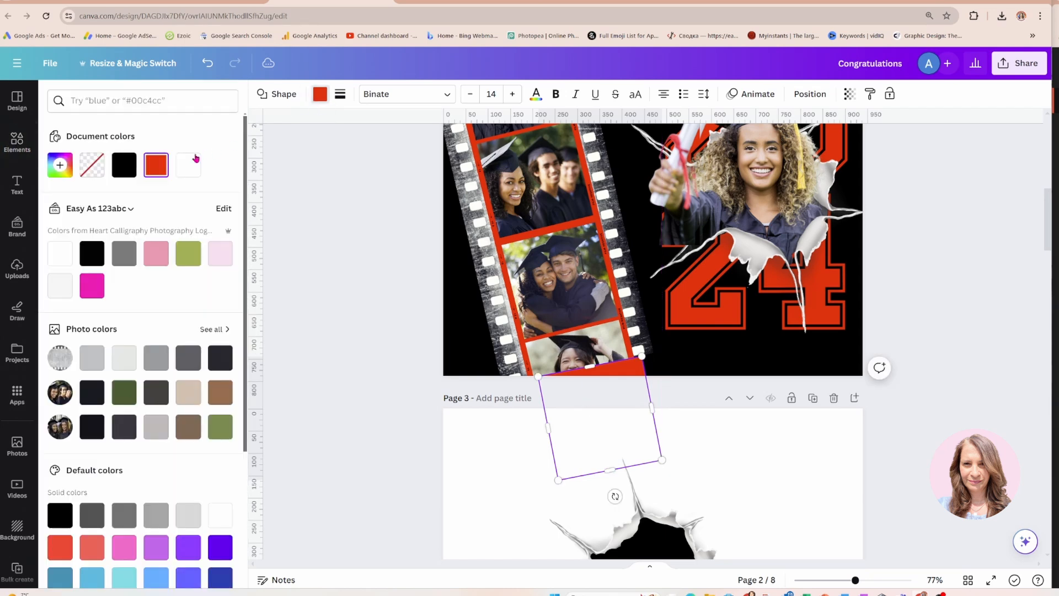
left_click(124, 165)
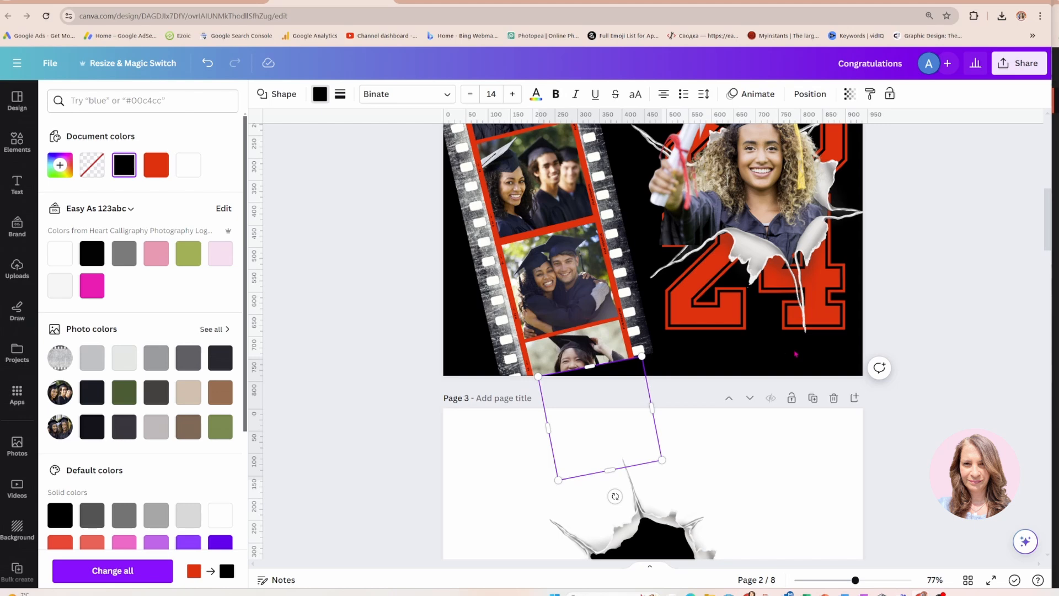
left_click(796, 354)
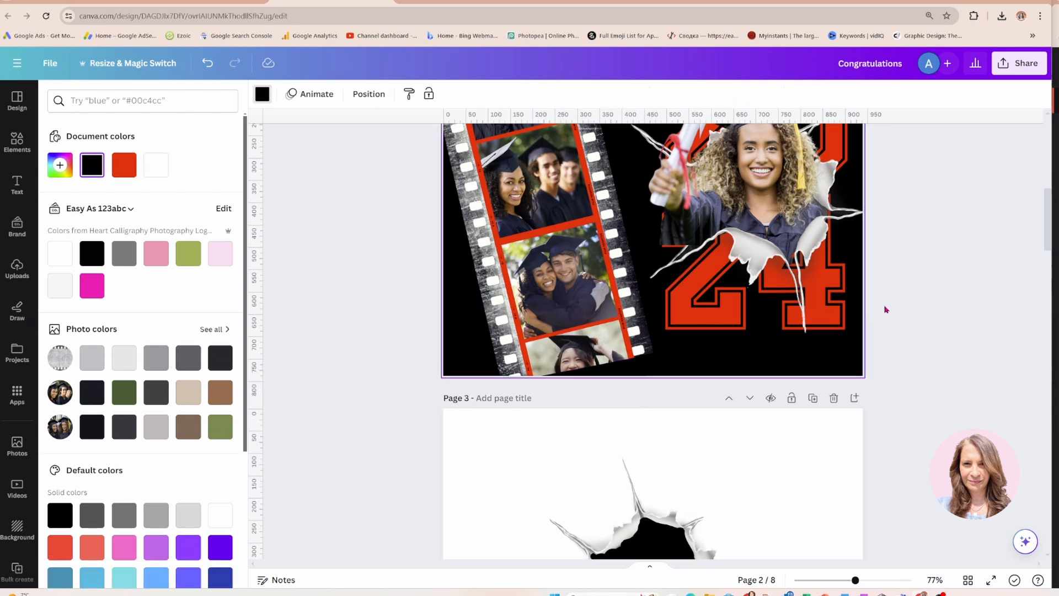
scroll(885, 309, "up", 2)
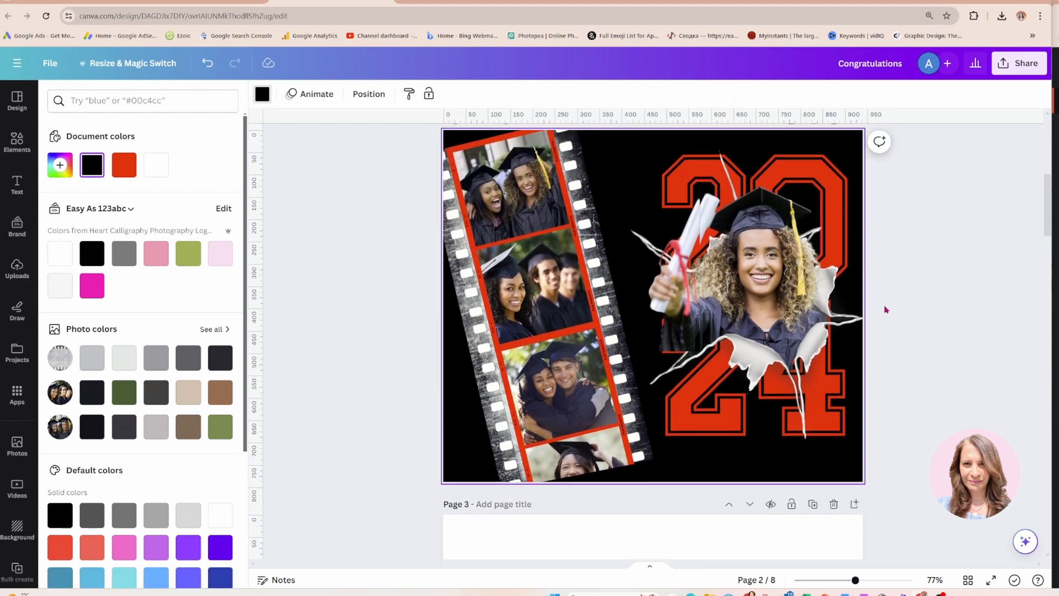
scroll(885, 310, "up", 1)
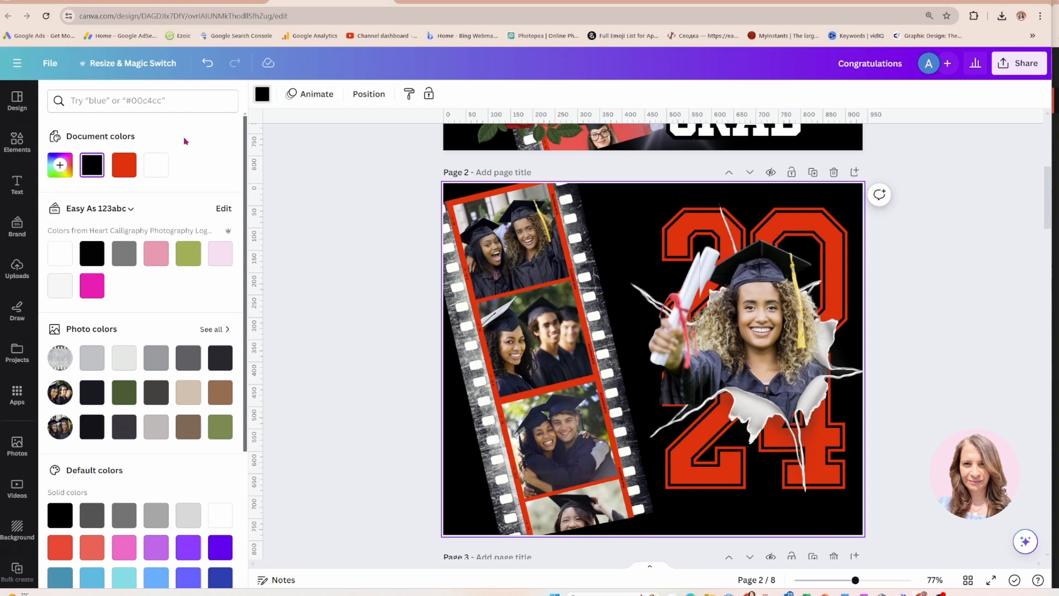
Nudge the hand-and-diploma cutout slightly to the right to line it up with the framed graduate's arm.
left_click(686, 307)
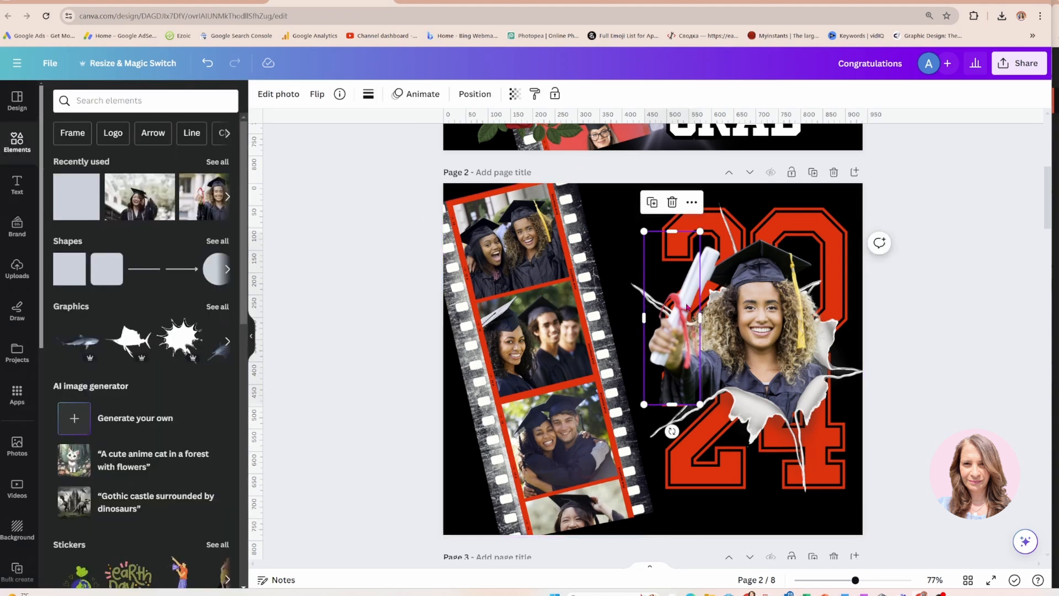
left_click_drag(686, 307, 688, 307)
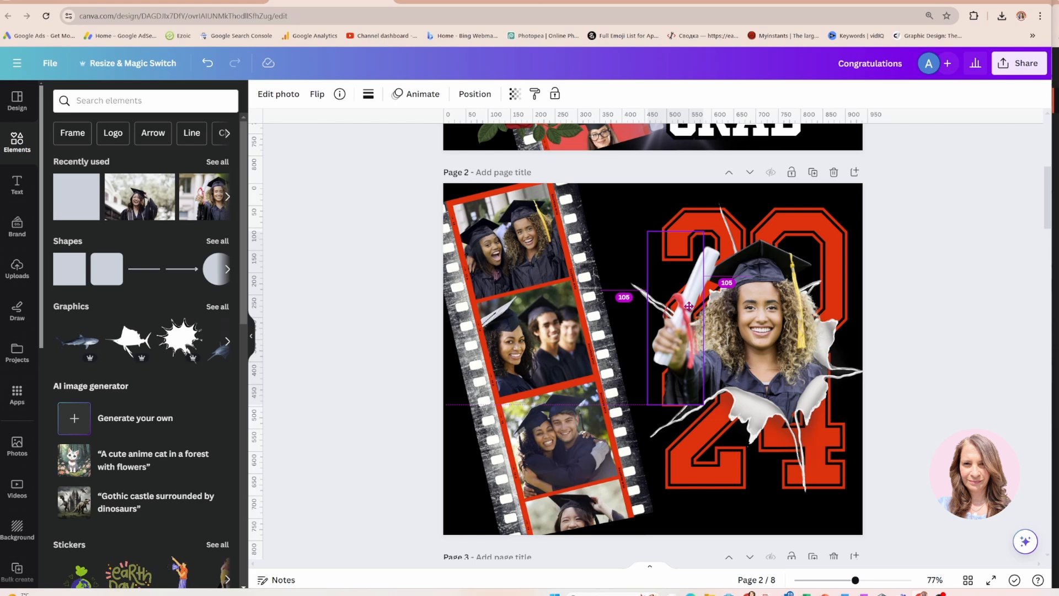
left_click(616, 260)
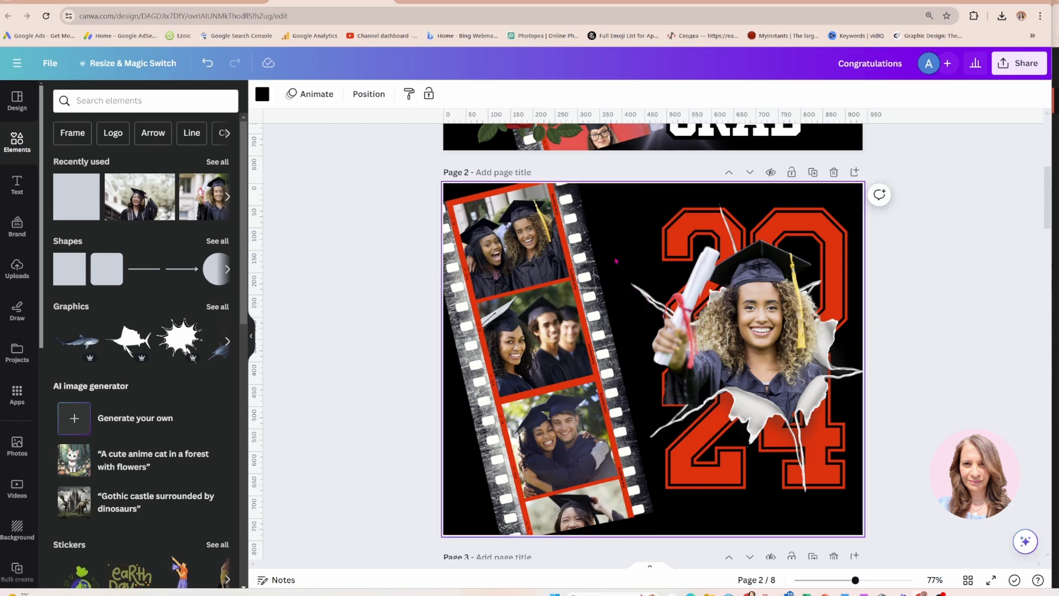
left_click(674, 332)
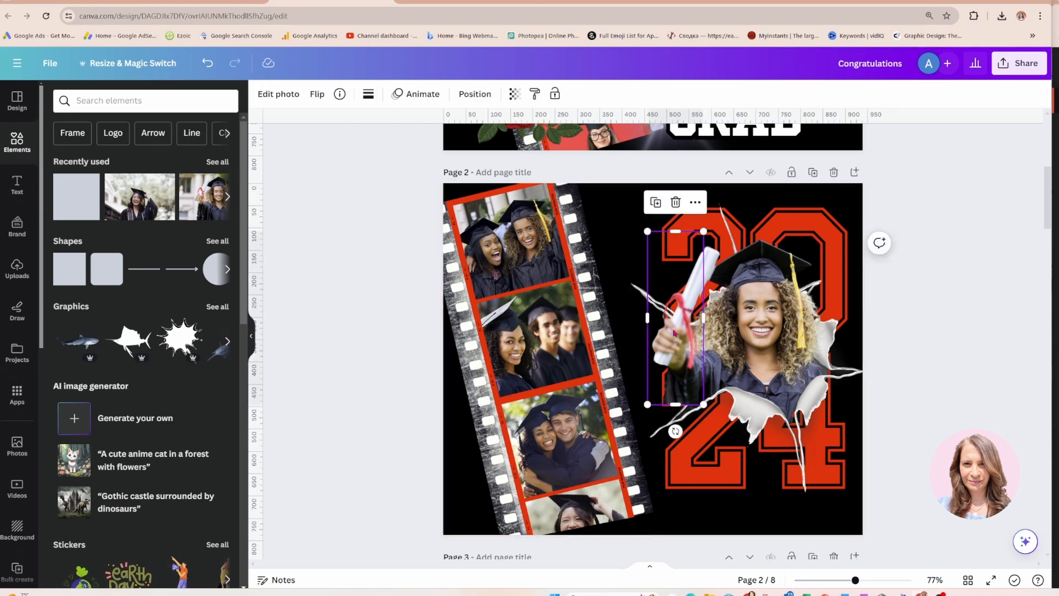
left_click_drag(675, 332, 674, 329)
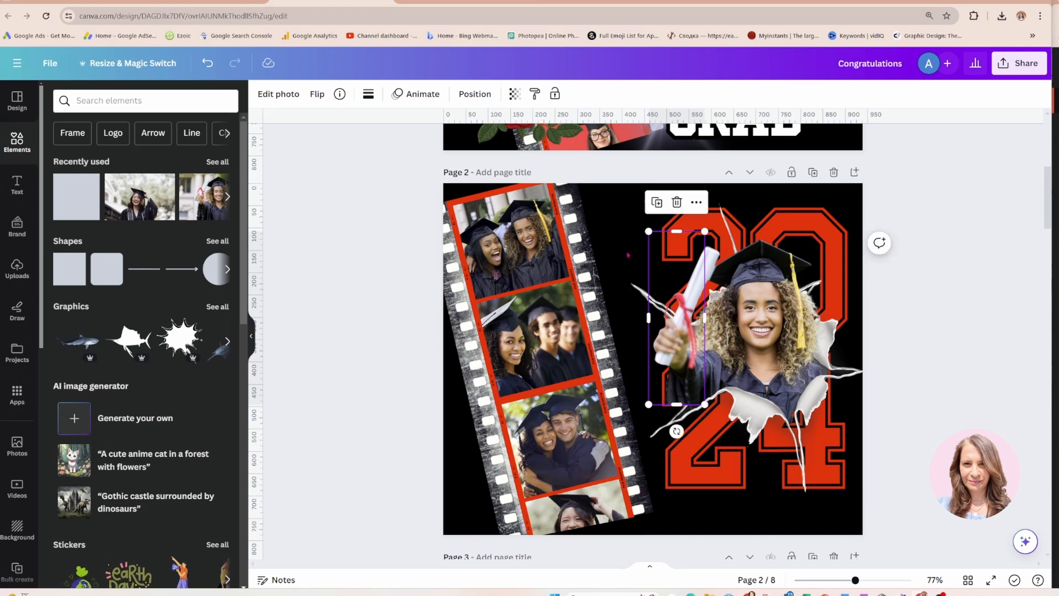
left_click(612, 232)
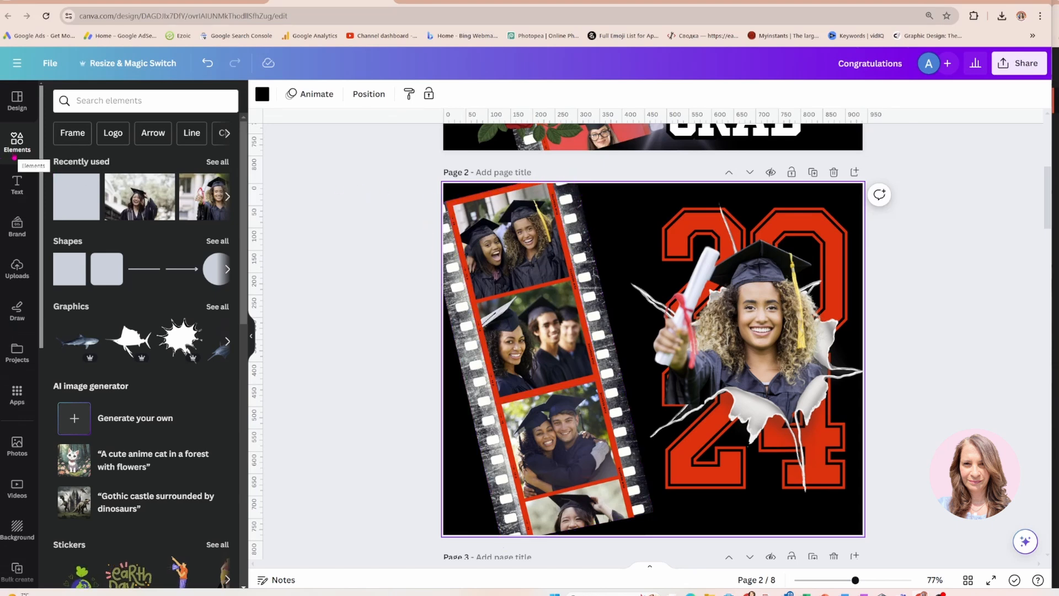
Search the elements library for "circular gradient".
left_click(103, 100)
type("circul")
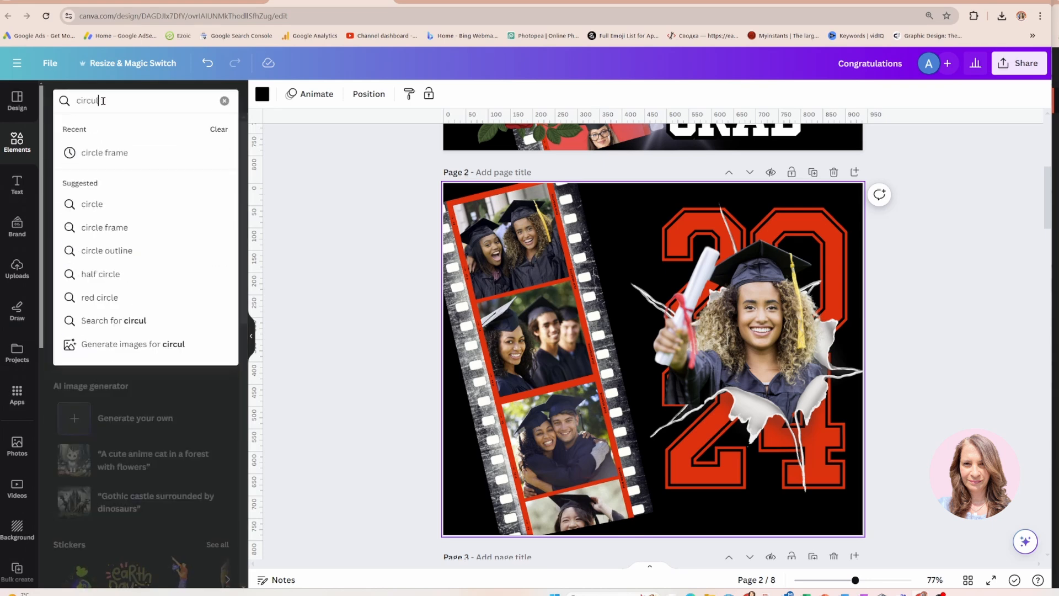
type("ara gradient")
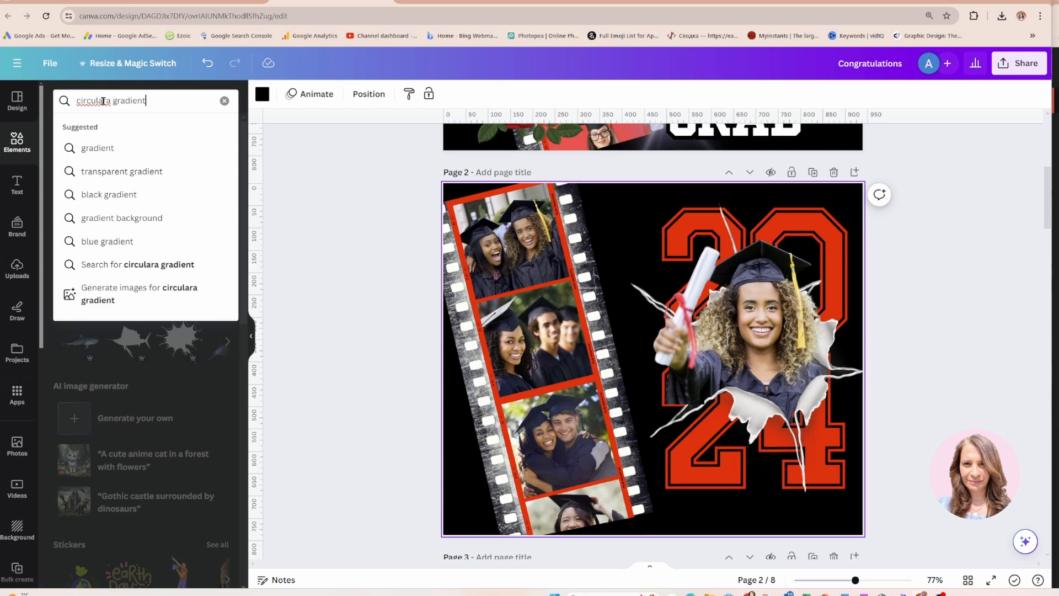
key("Return")
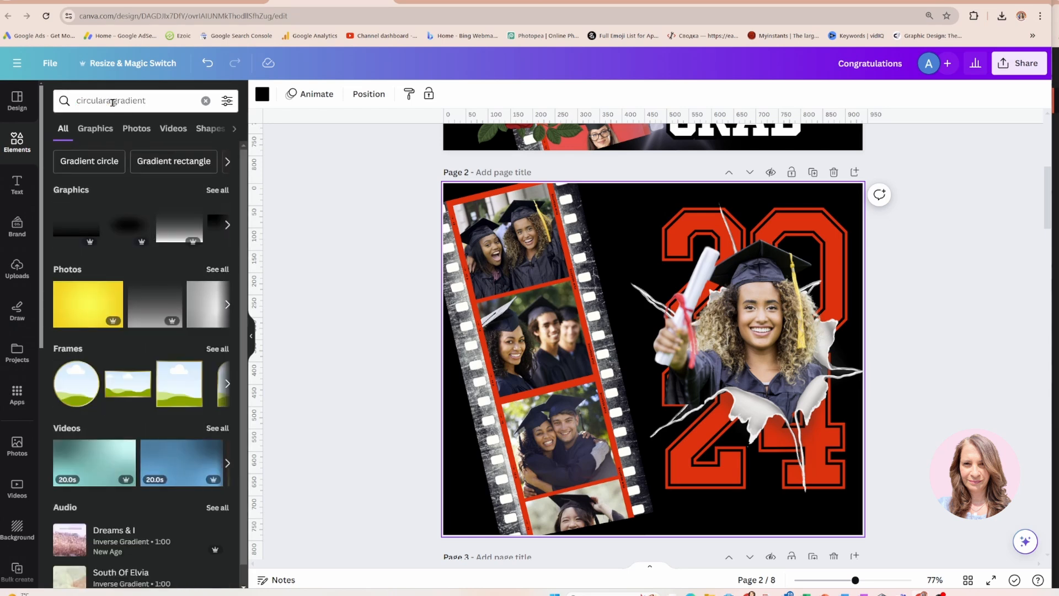
left_click(111, 101)
key("BackSpace")
key("Return")
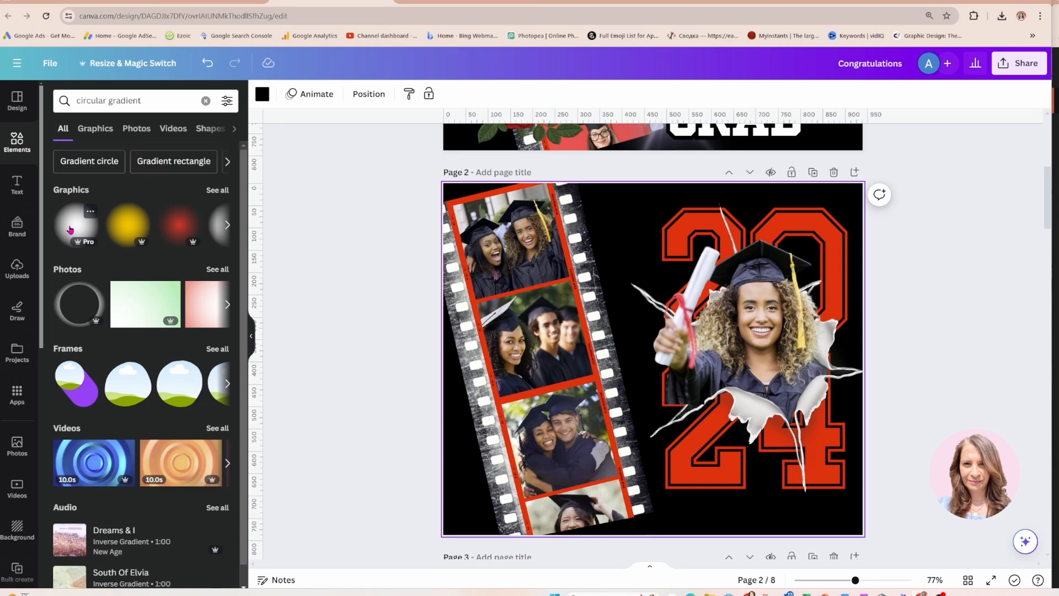
Browse all the matching graphics and add a soft white round gradient to page 2.
left_click(217, 190)
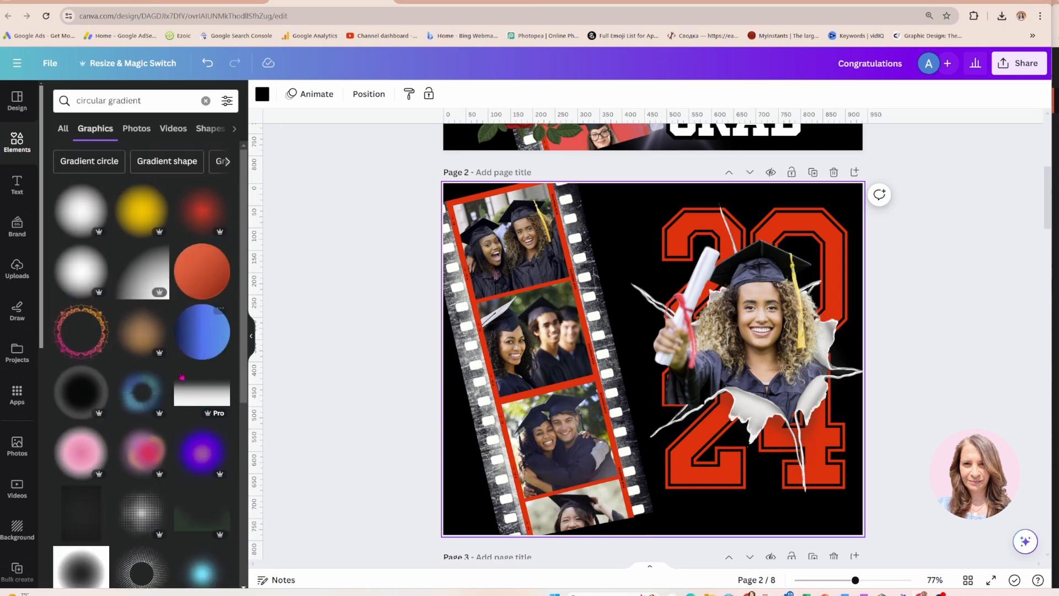
scroll(181, 377, "down", 3)
scroll(83, 222, "up", 3)
left_click(80, 272)
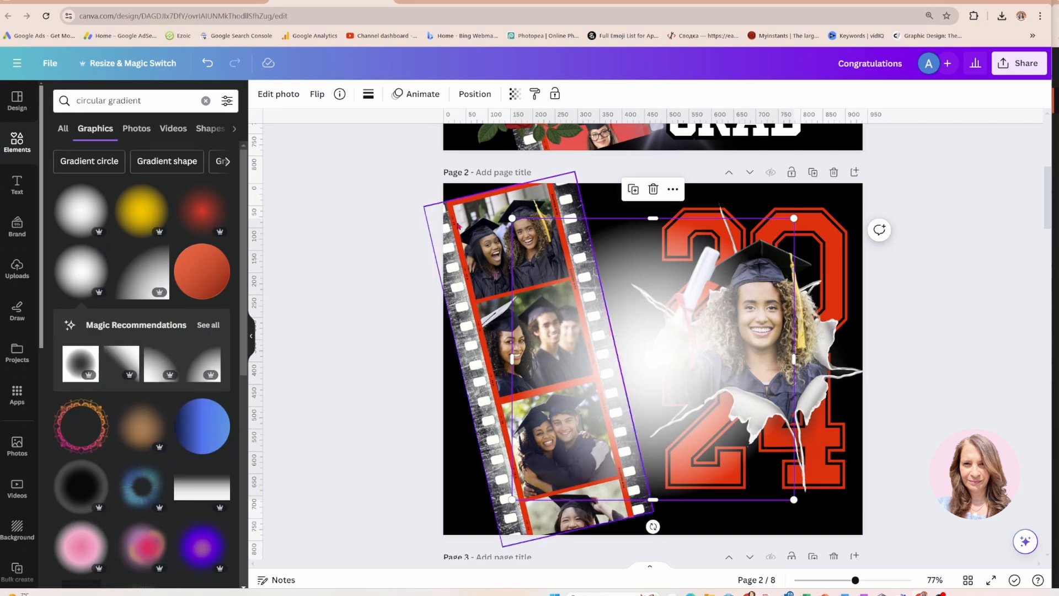
Move the white gradient behind the film strip, just above the background, and set its transparency to 56.
left_click(474, 94)
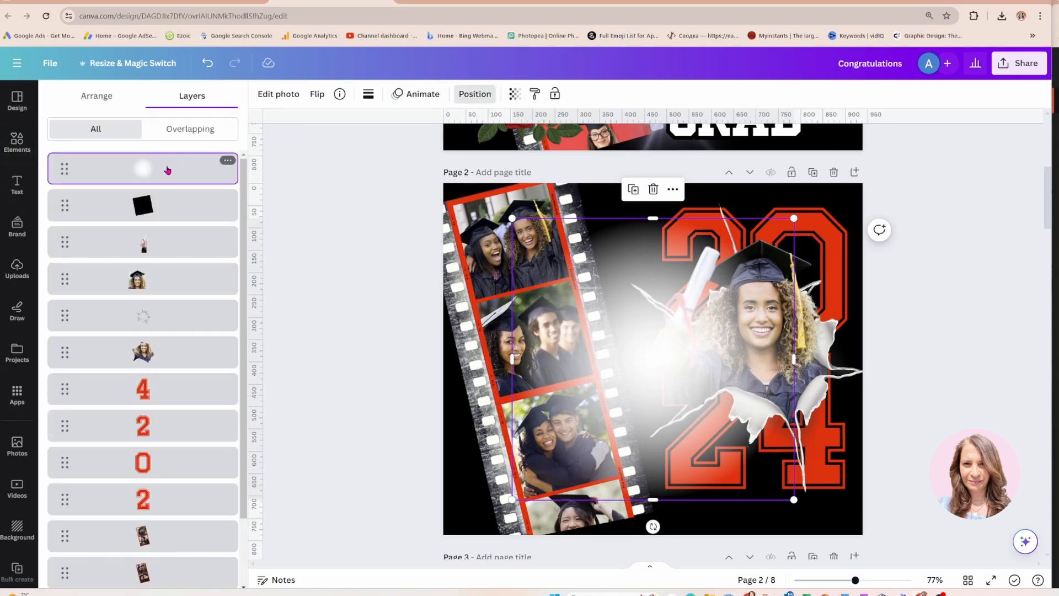
left_click_drag(168, 170, 155, 525)
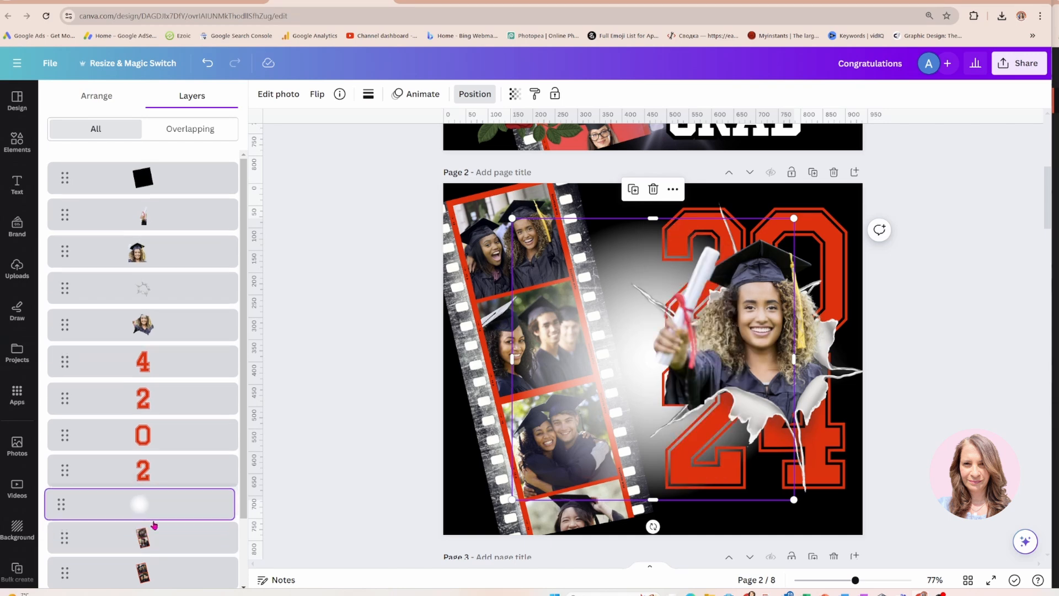
scroll(155, 525, "down", 2)
left_click_drag(153, 434, 154, 543)
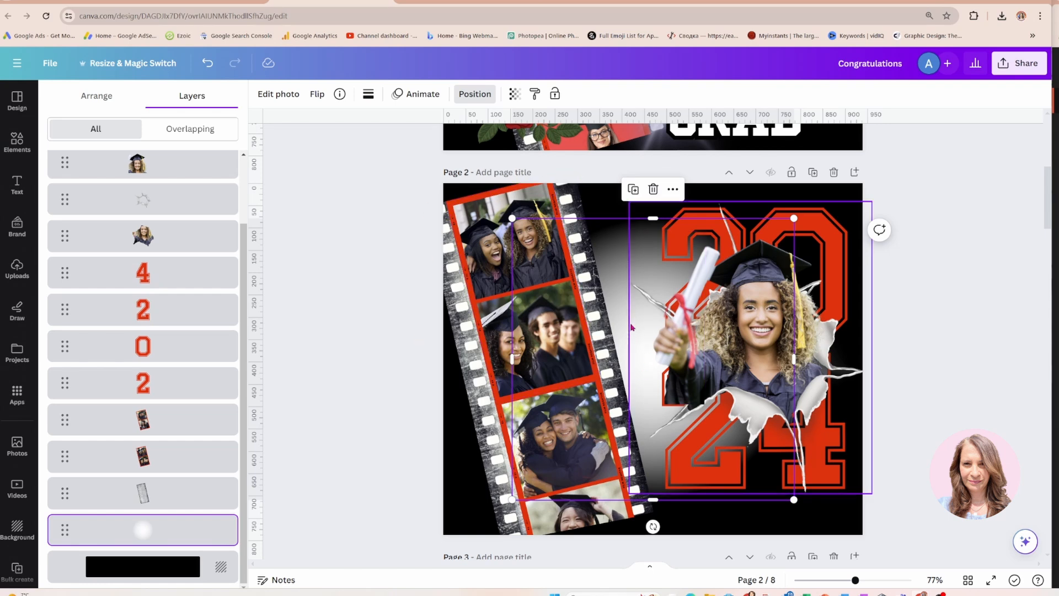
left_click(513, 95)
left_click_drag(514, 142, 466, 143)
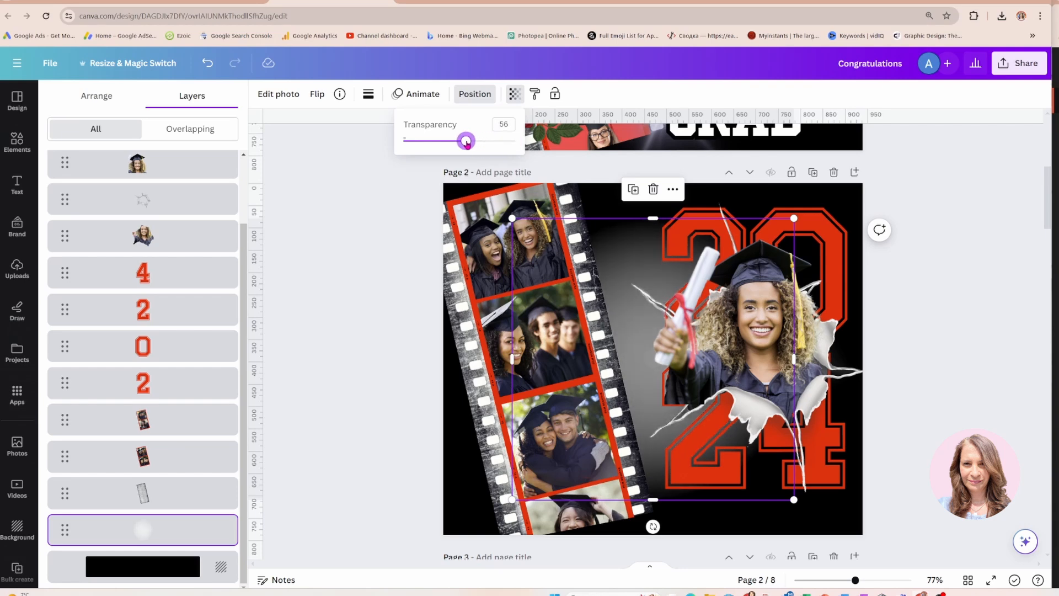
Search the elements library for "white lights".
left_click(17, 143)
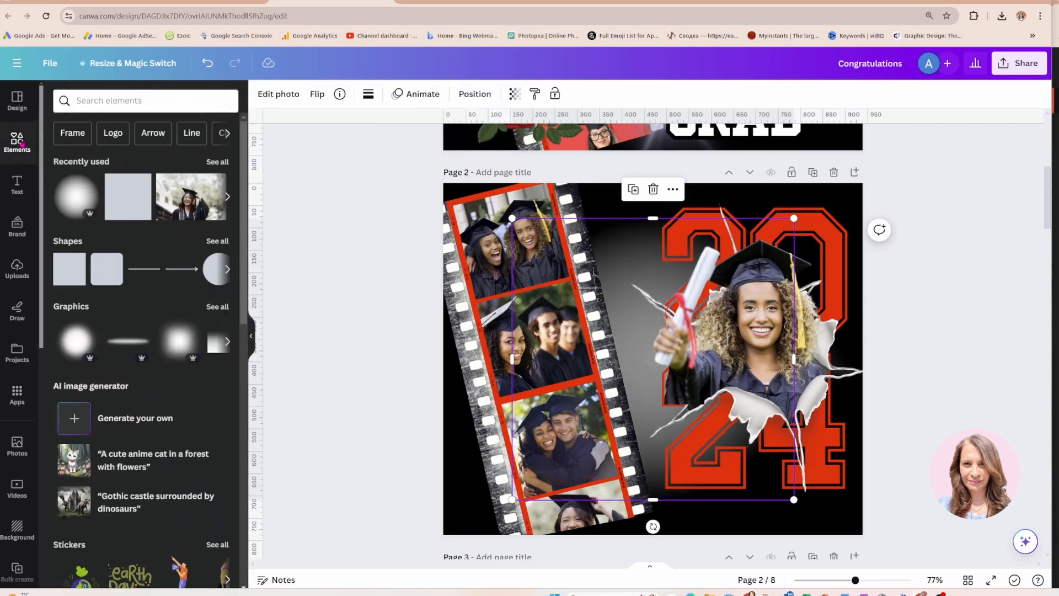
left_click(117, 100)
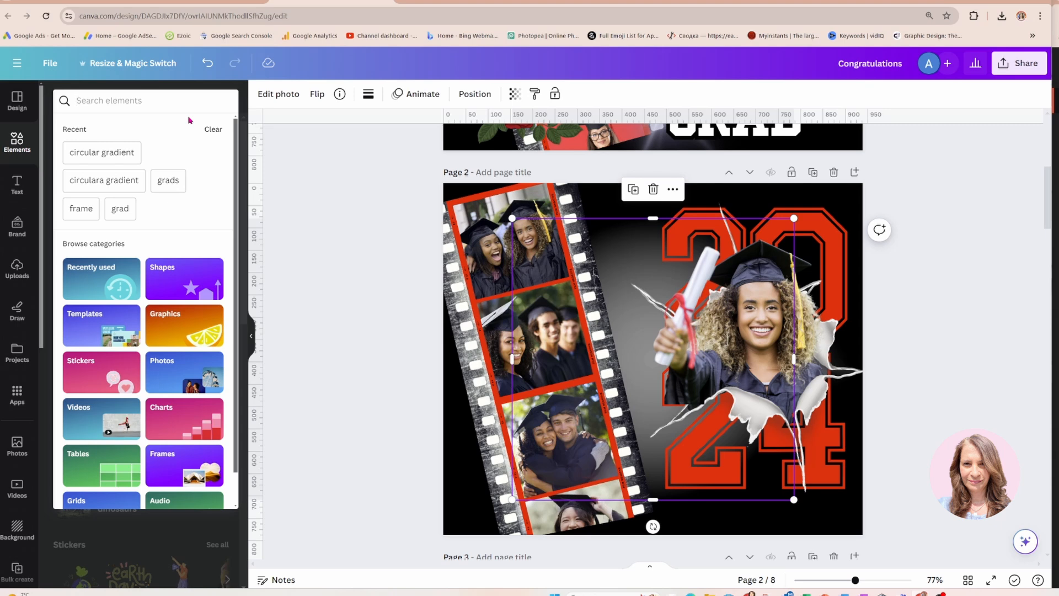
type("white lights")
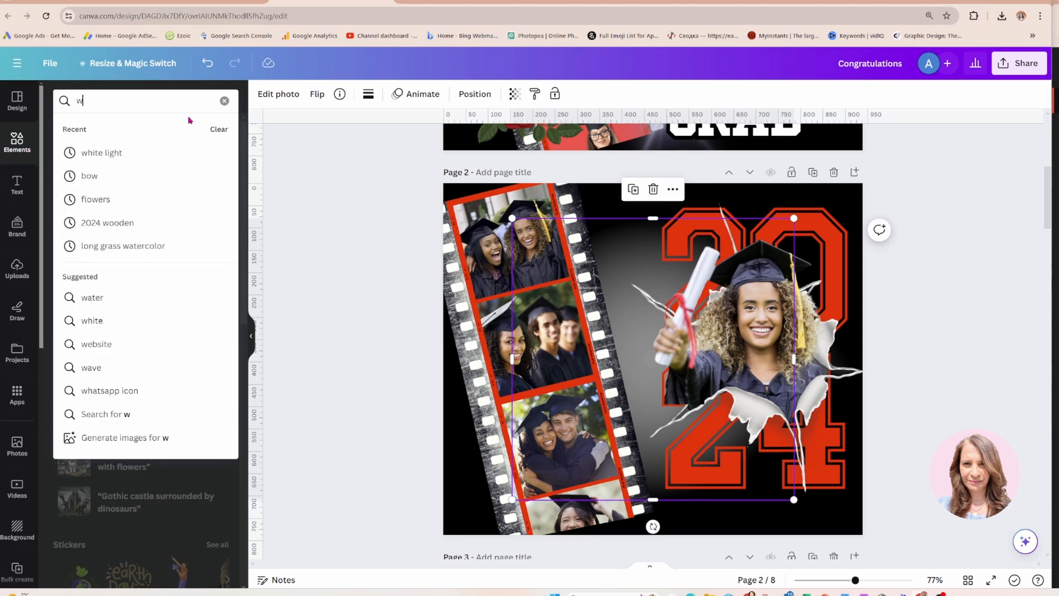
key("Return")
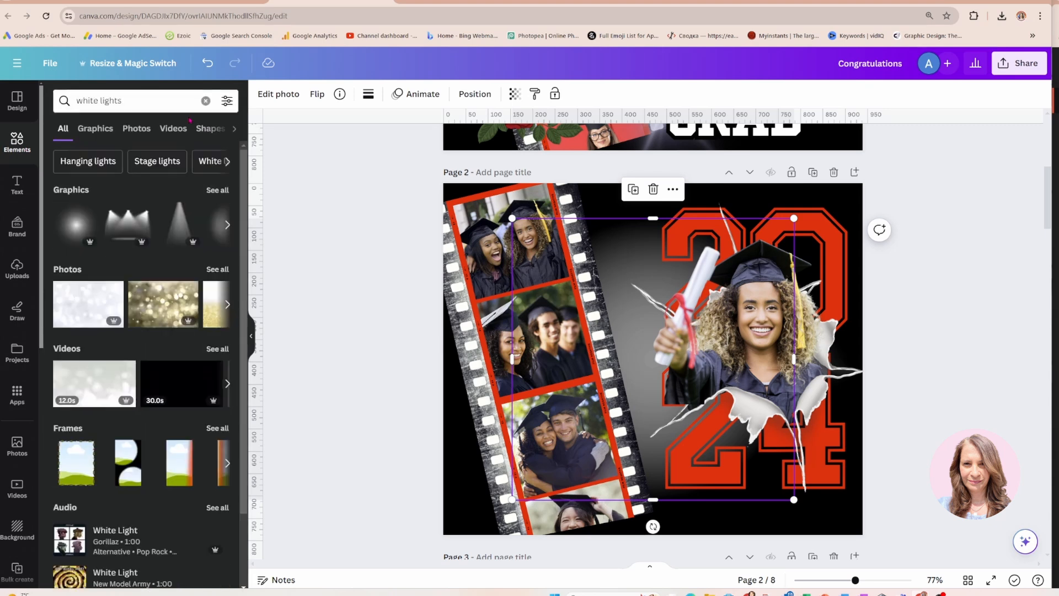
left_click(76, 226)
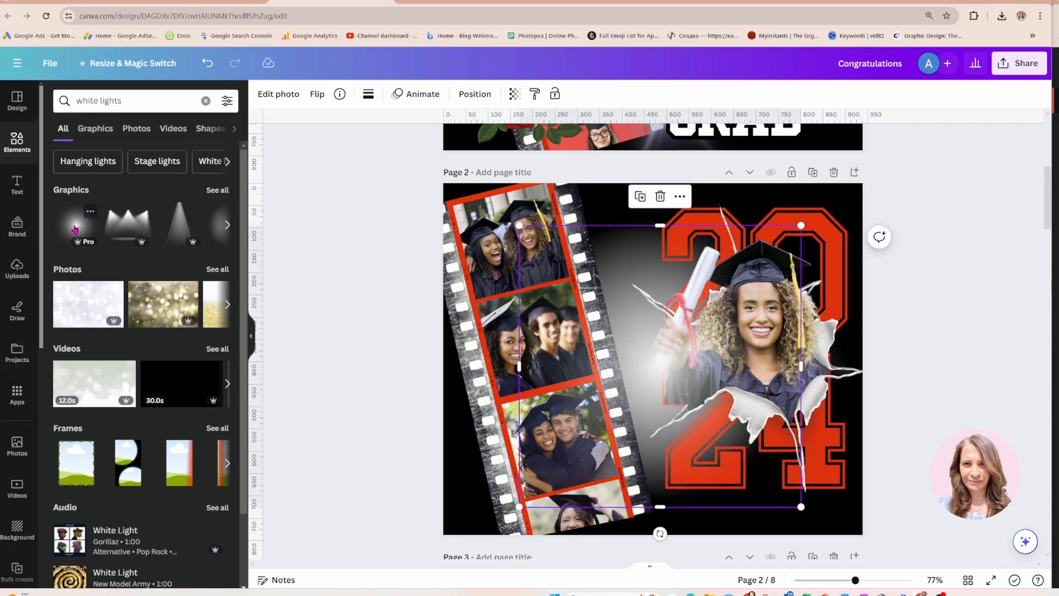
left_click_drag(652, 363, 802, 250)
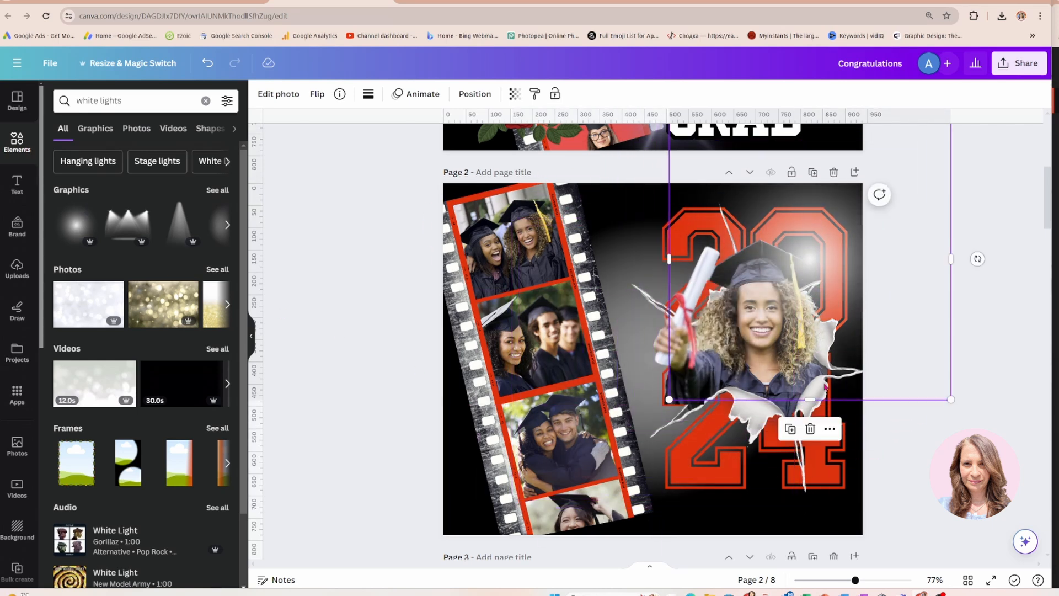
left_click(810, 428)
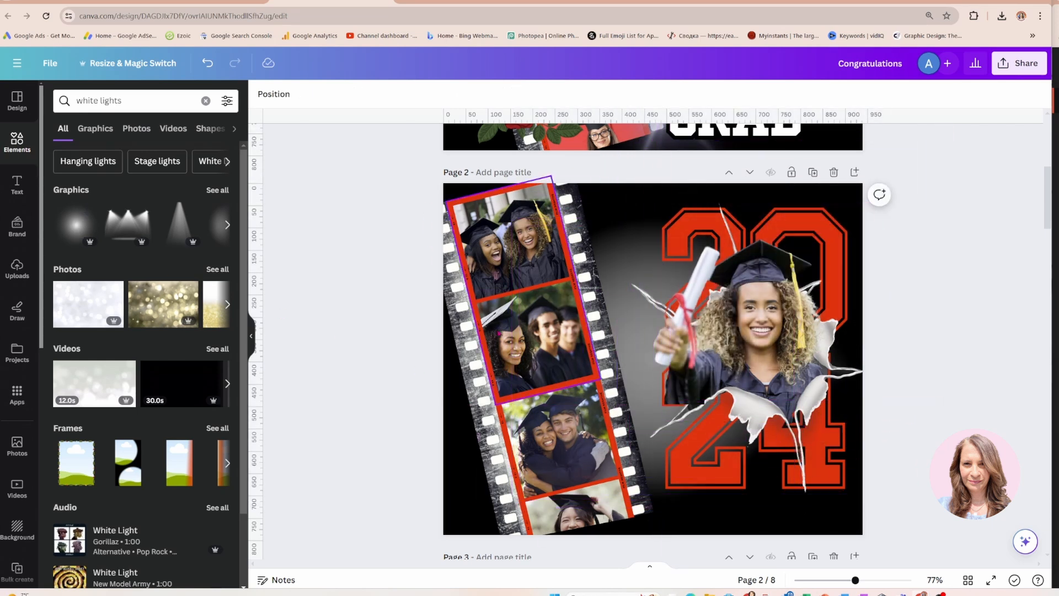
Add two white starburst light graphics to page 2, one over the upper-right 0 and one beside the film strip's lower end.
left_click(217, 189)
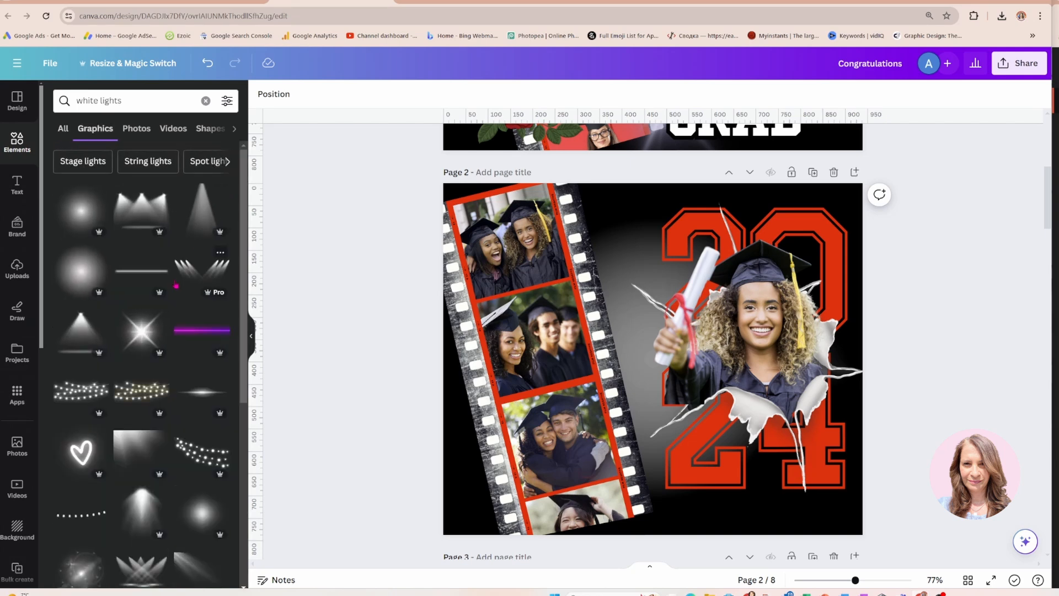
left_click(142, 332)
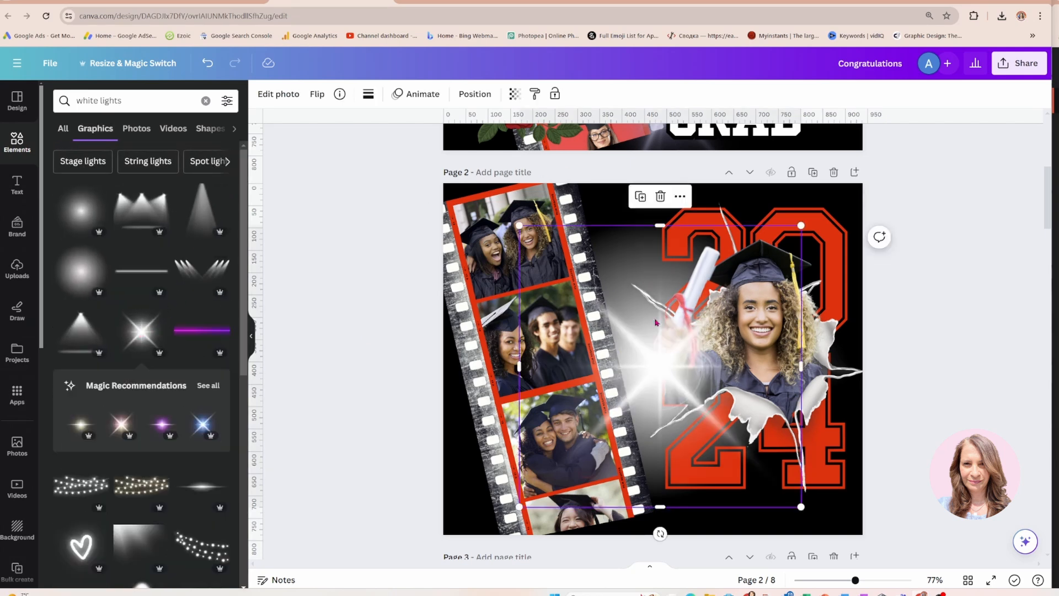
left_click_drag(662, 361, 656, 485)
left_click(786, 418)
Reorder the starbursts, placing the upper one between the 2024 digits and the lower one behind all digits, just above the film strip photos.
left_click(474, 95)
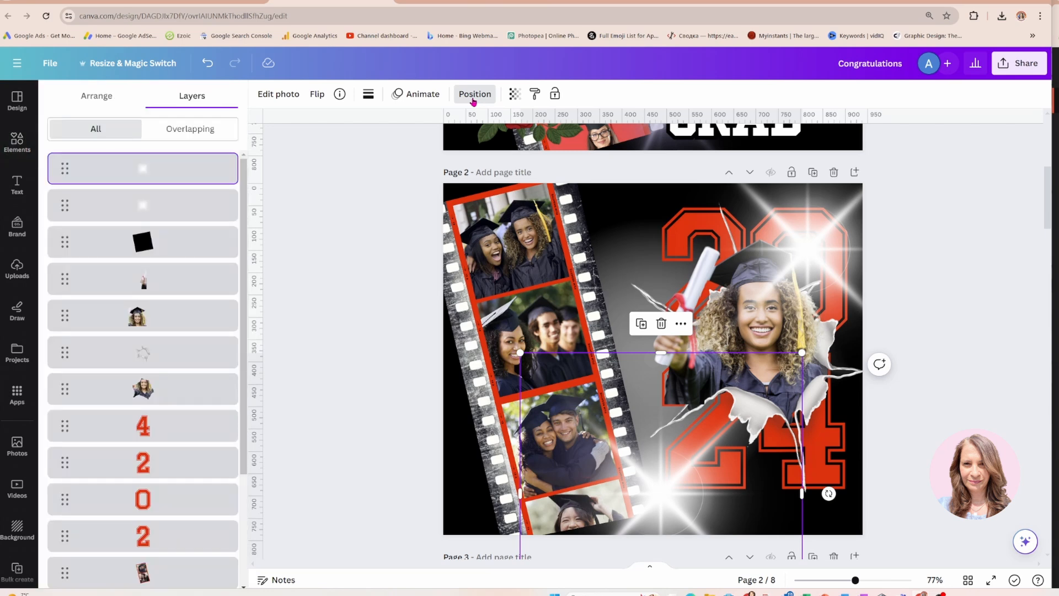
left_click_drag(144, 207, 155, 489)
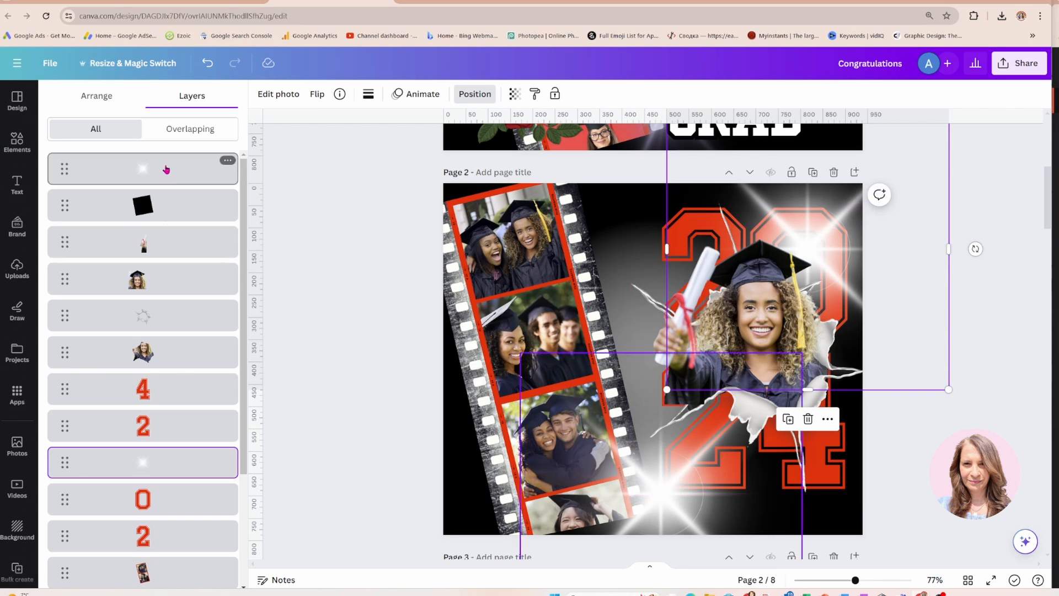
left_click_drag(146, 168, 157, 546)
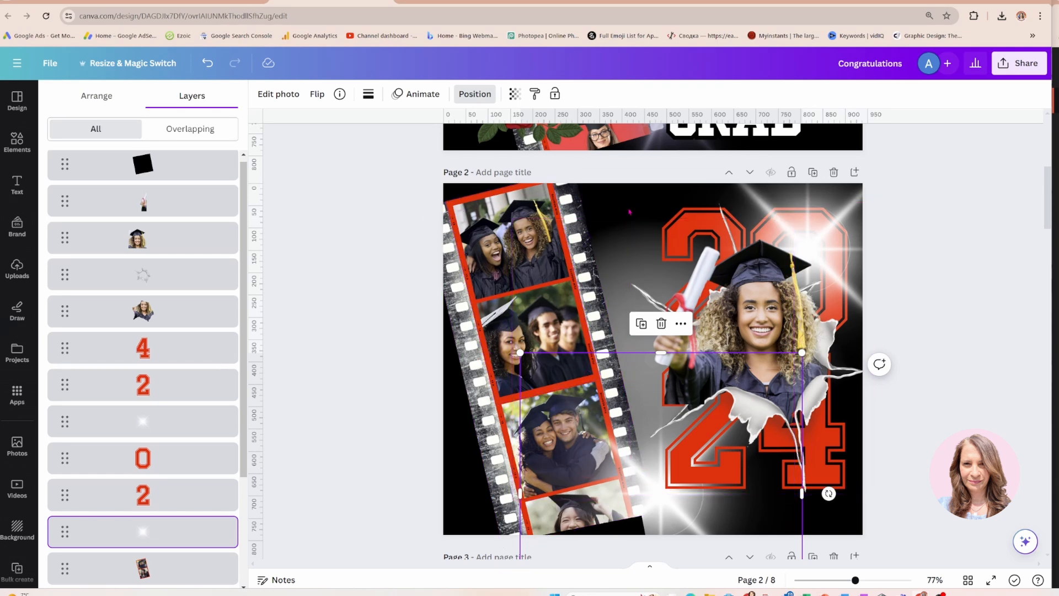
Add a heading text box to page 2 and place it over the lower edge of the 24 digits.
scroll(700, 217, "up", 2)
scroll(715, 220, "down", 3)
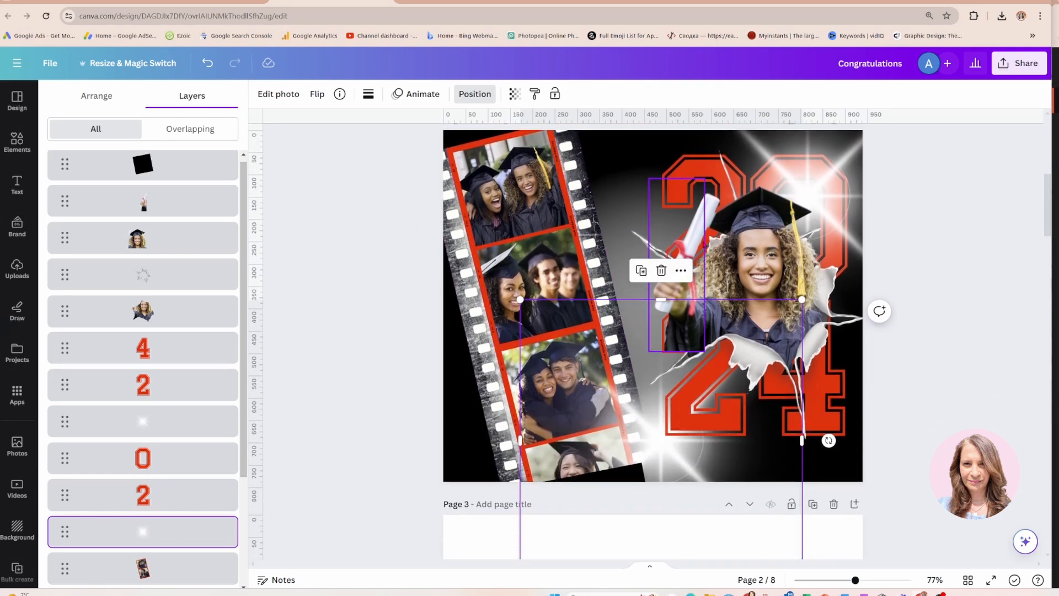
left_click(17, 185)
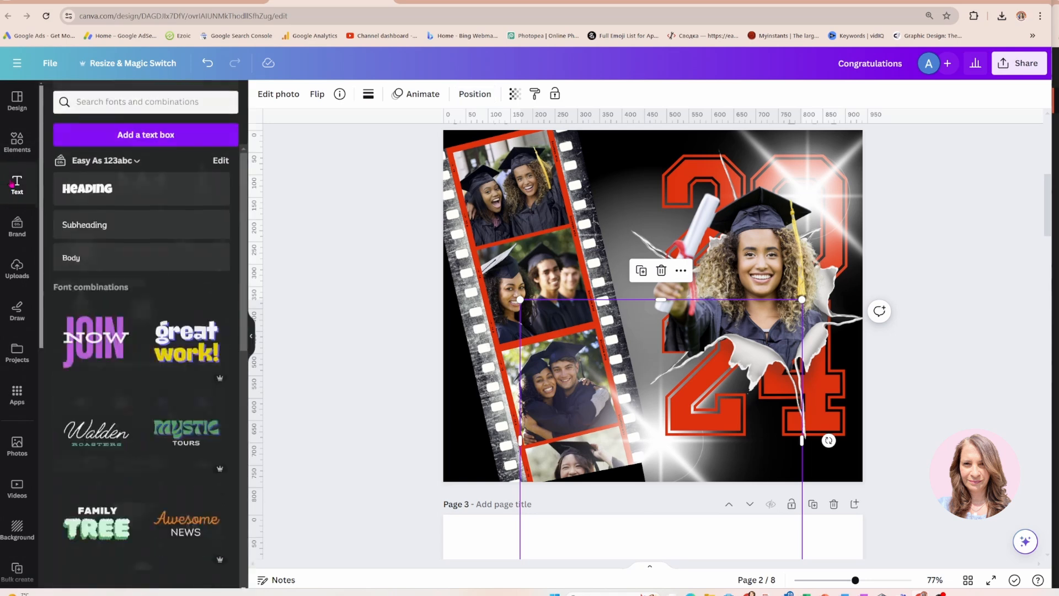
left_click(58, 194)
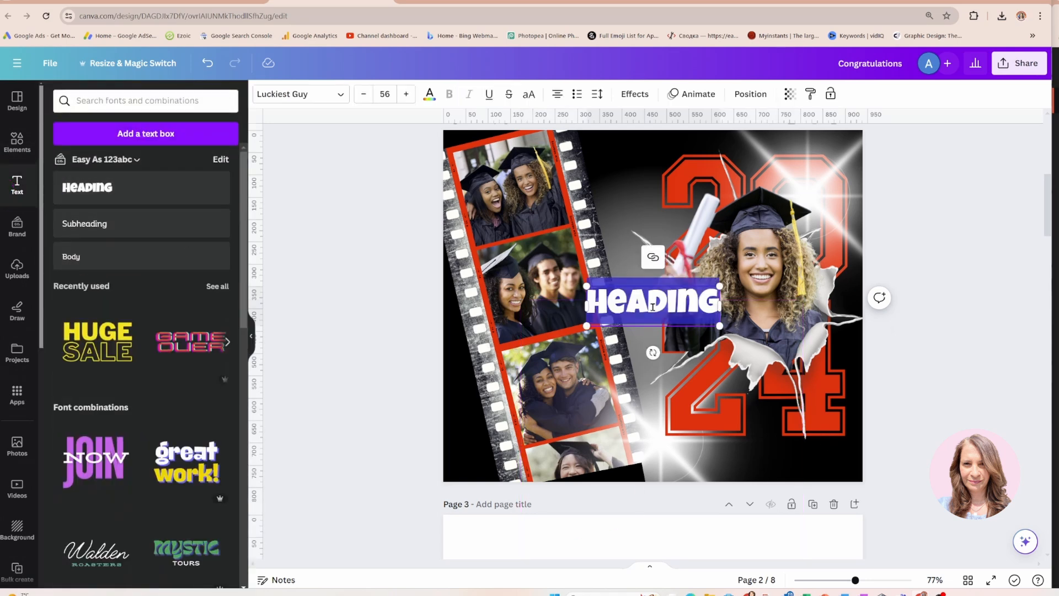
left_click(983, 346)
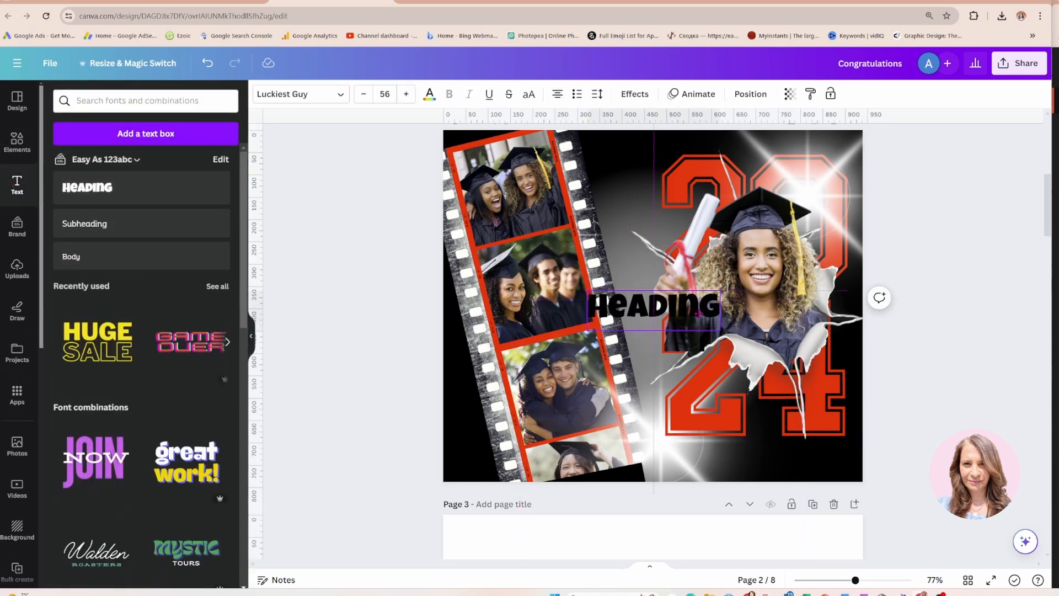
left_click_drag(689, 296, 795, 436)
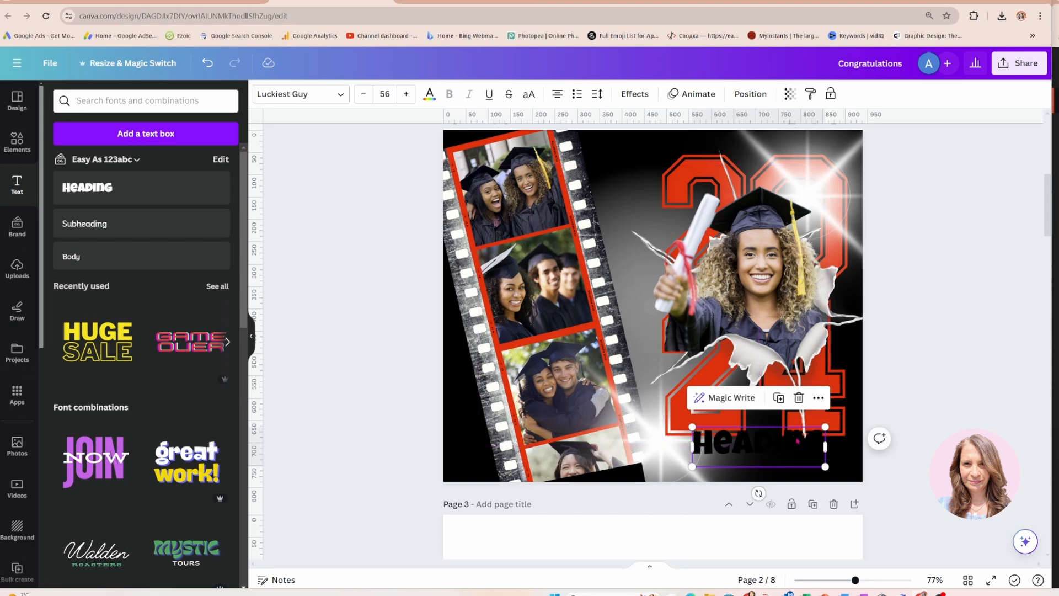
Find the yearbook fonts and set the heading's font to Yearbook Solid.
left_click(344, 98)
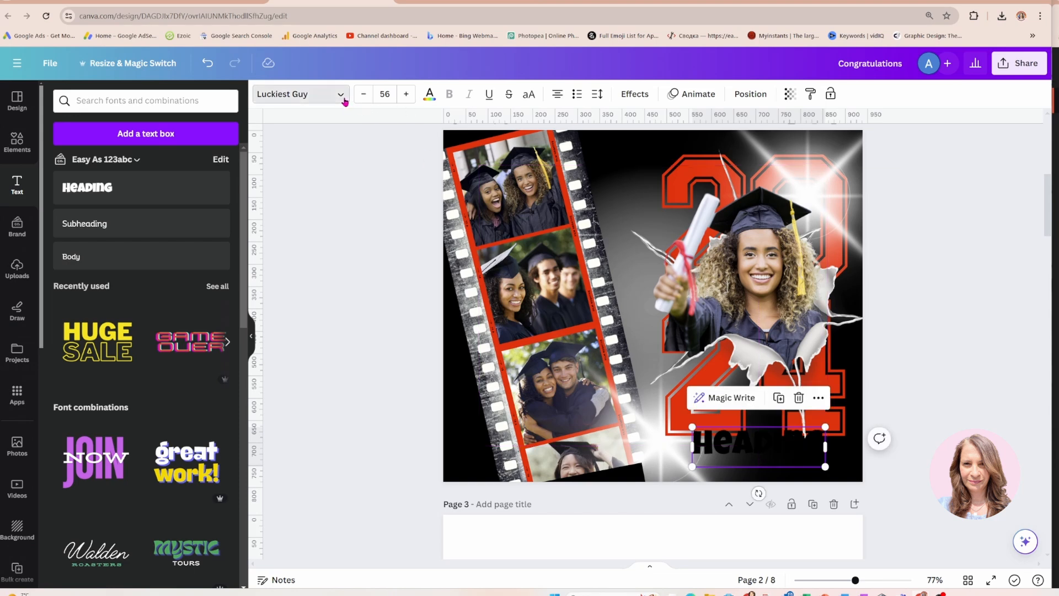
left_click(141, 132)
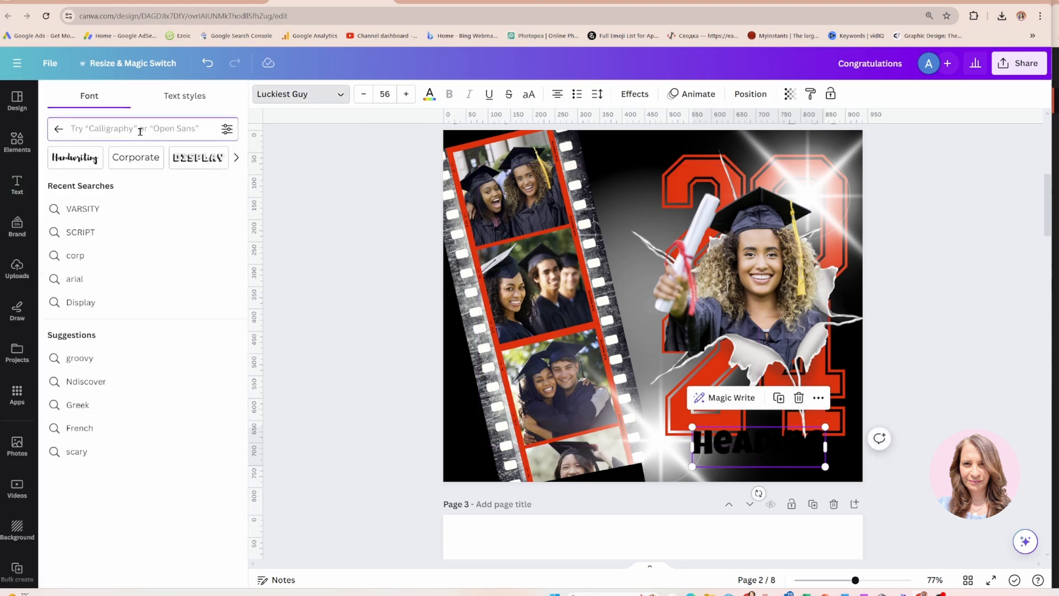
type("yearbook")
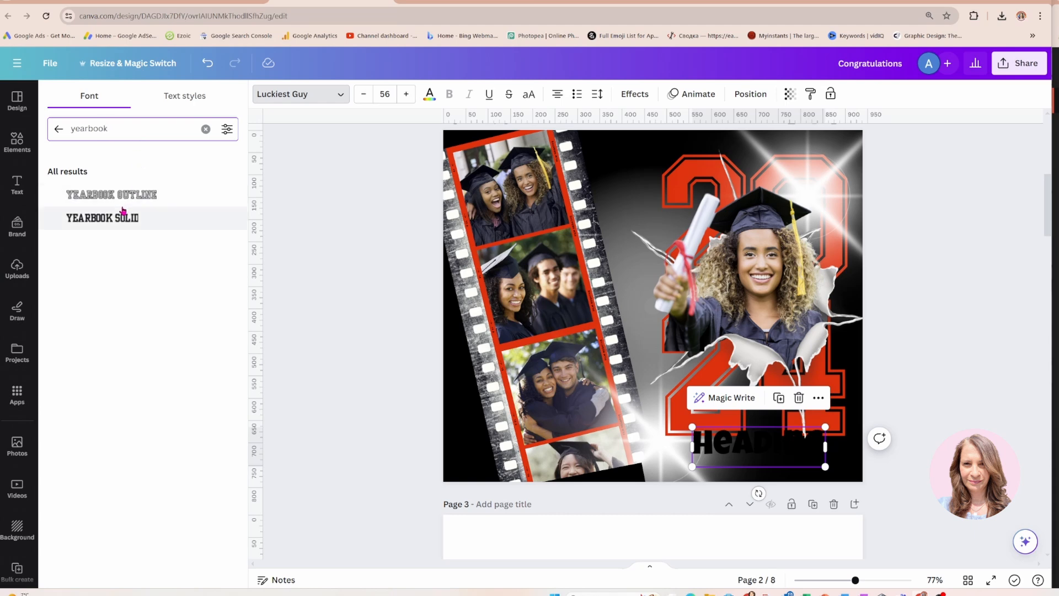
left_click(109, 220)
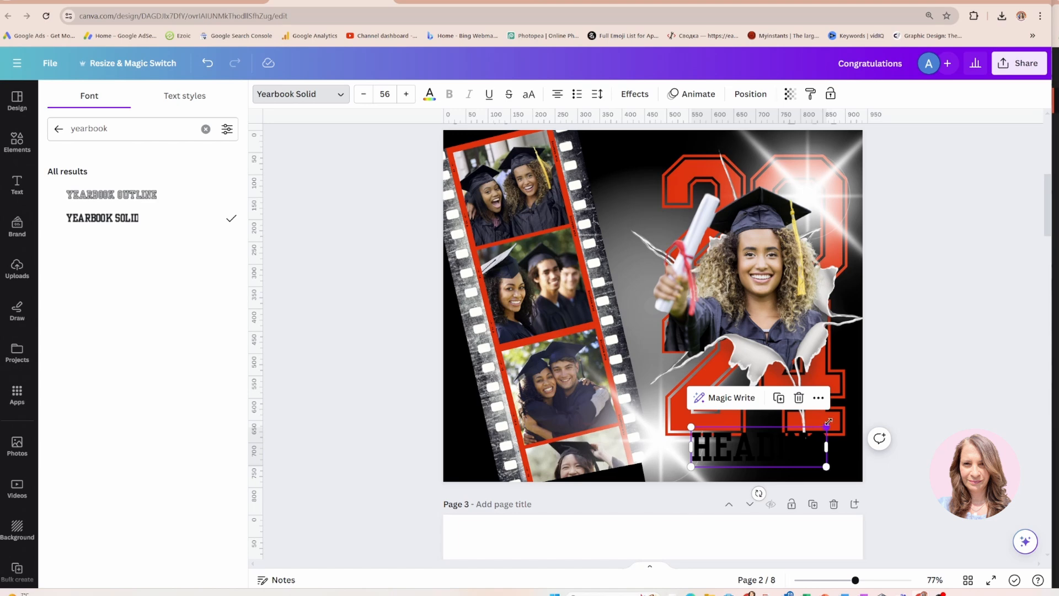
Enlarge the heading to font size 75.9 and replace its text with "GRAD".
left_click_drag(827, 422, 845, 421)
left_click_drag(691, 467, 662, 475)
double_click(716, 458)
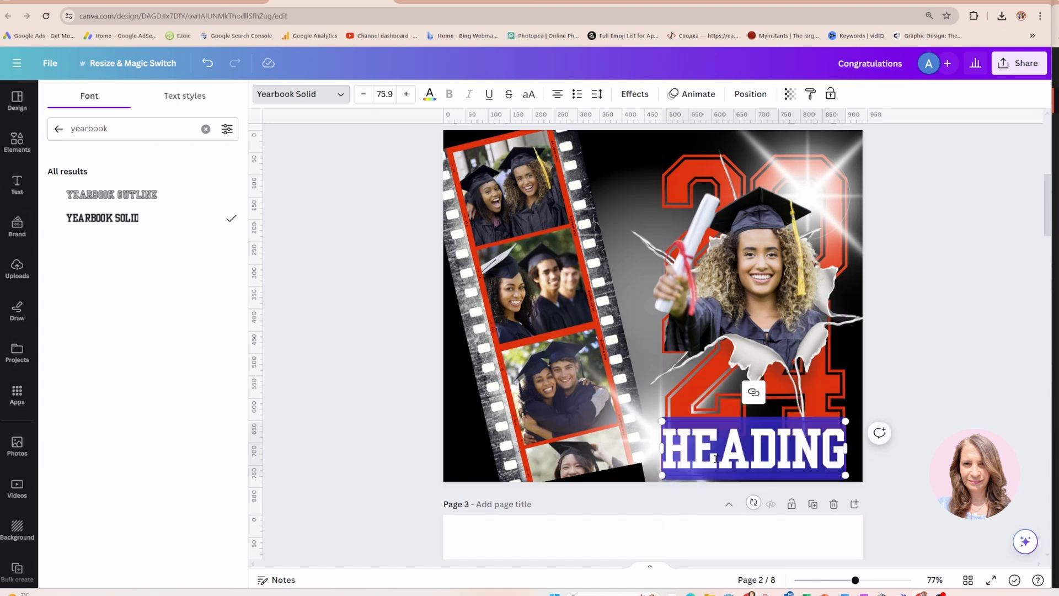
type("GRAD")
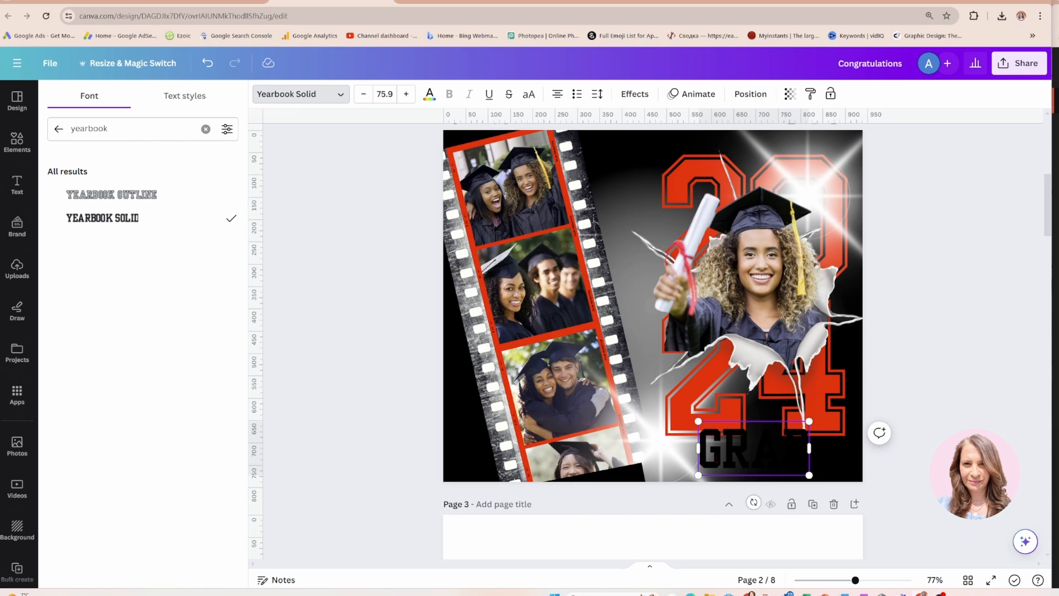
Set the GRAD text color to white (#ffffff).
left_click(429, 93)
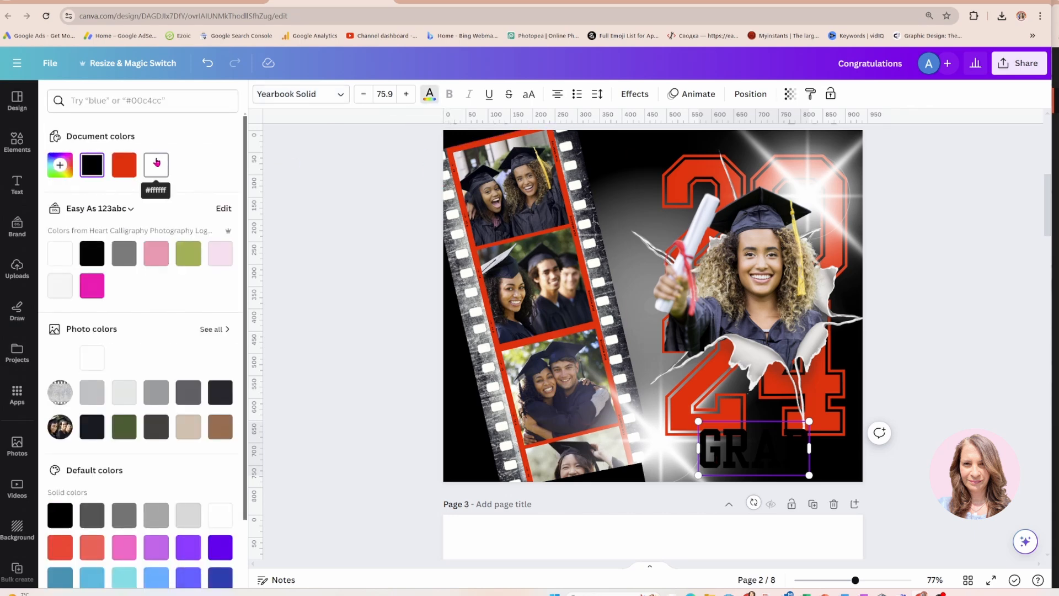
left_click(157, 165)
left_click(429, 94)
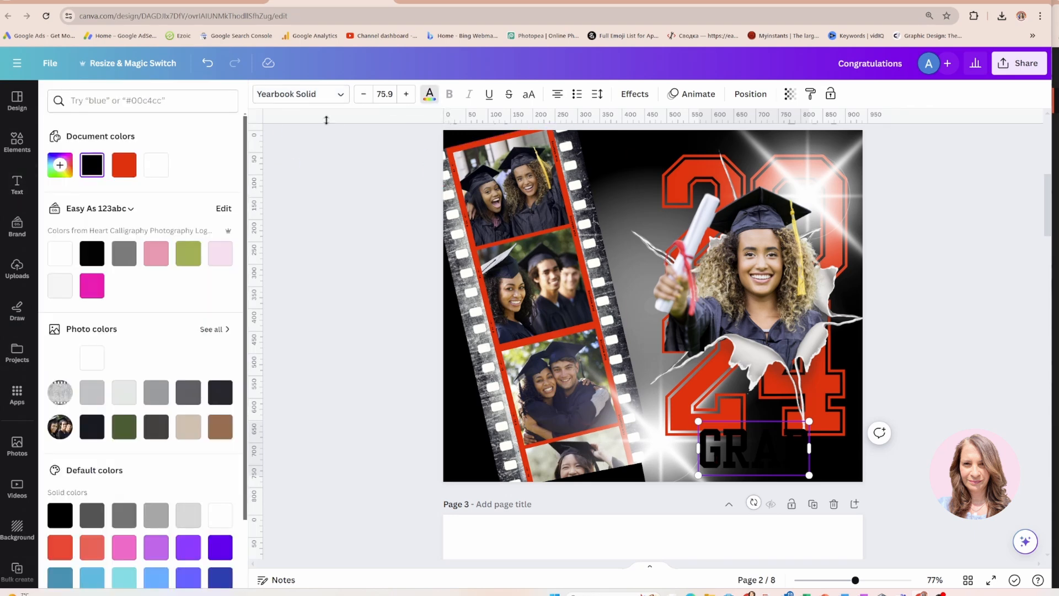
left_click(166, 163)
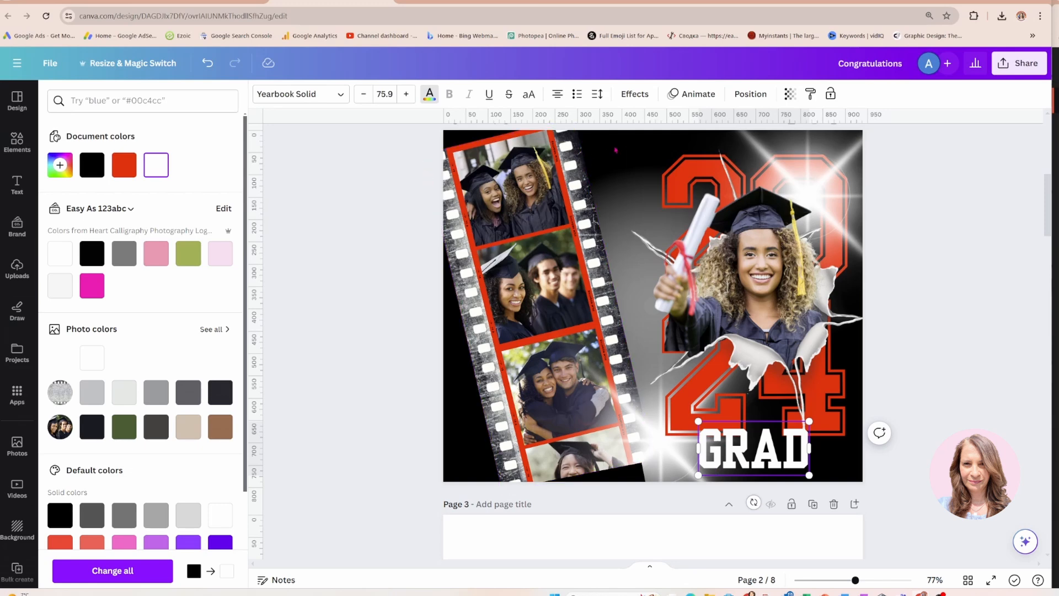
Apply the Outline effect to the GRAD text in black with a thickness of 135.
left_click(635, 95)
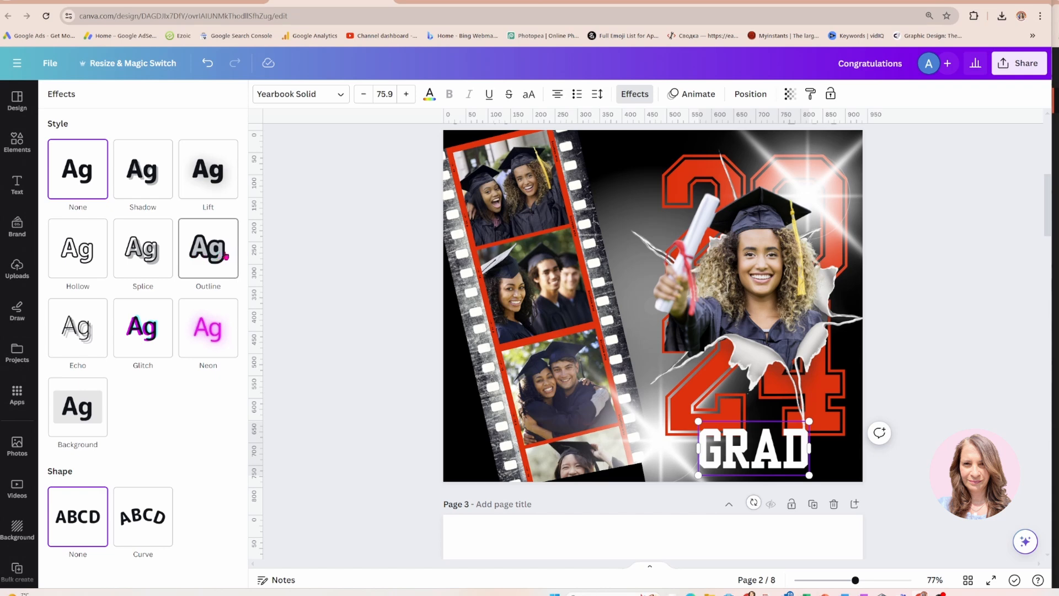
left_click(218, 256)
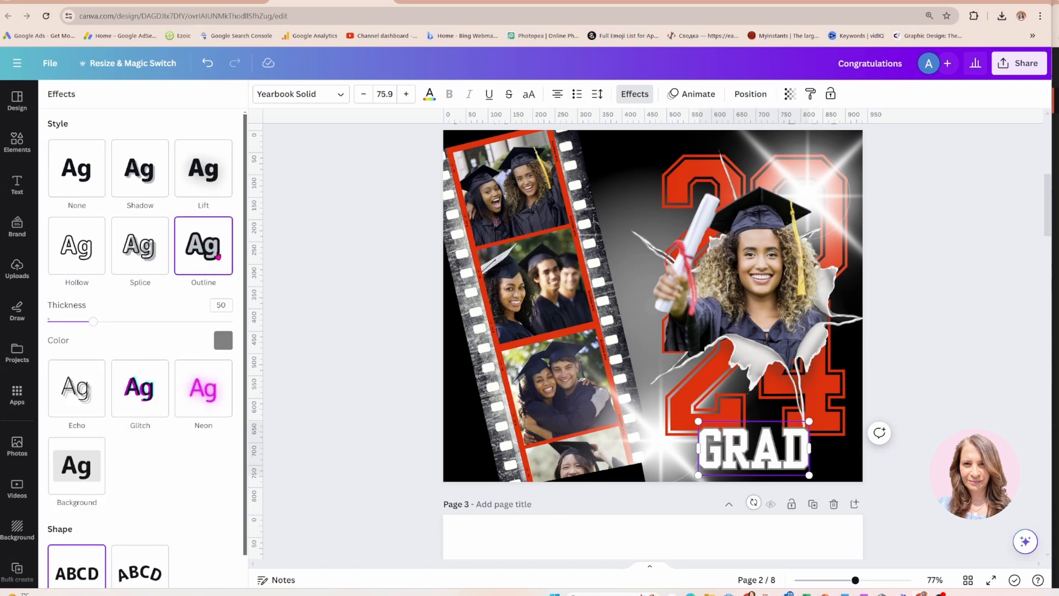
left_click(223, 342)
left_click(91, 406)
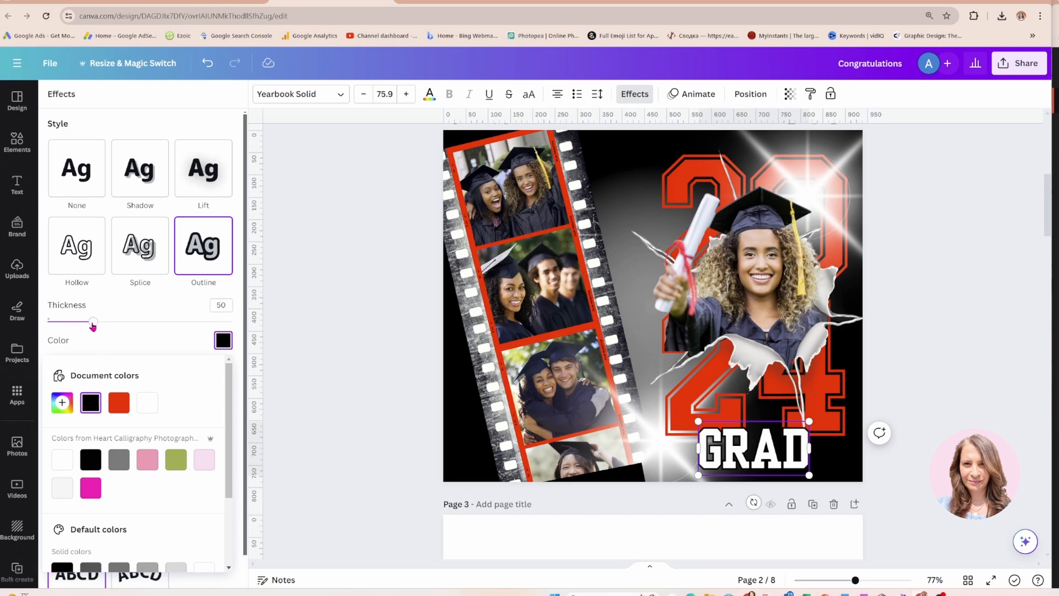
left_click_drag(93, 326, 124, 325)
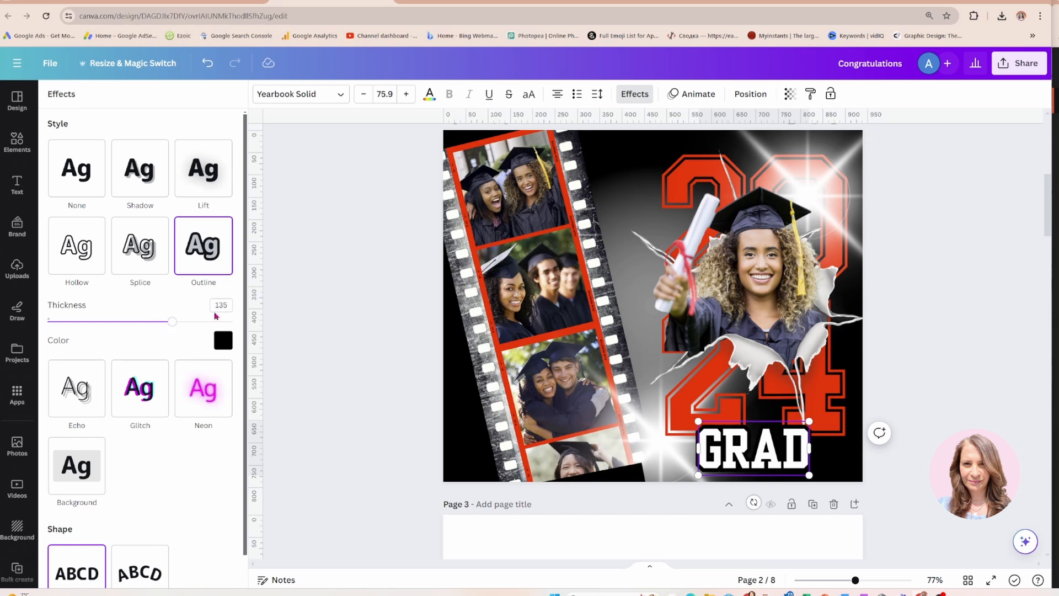
left_click(313, 296)
Enlarge the GRAD text to font size 120 and position it over the lower half of the 24 digits.
left_click_drag(710, 471, 712, 448)
left_click_drag(814, 404, 845, 389)
mouse_move(699, 459)
left_mouse_down()
mouse_move(672, 473)
mouse_move(720, 453)
left_mouse_up()
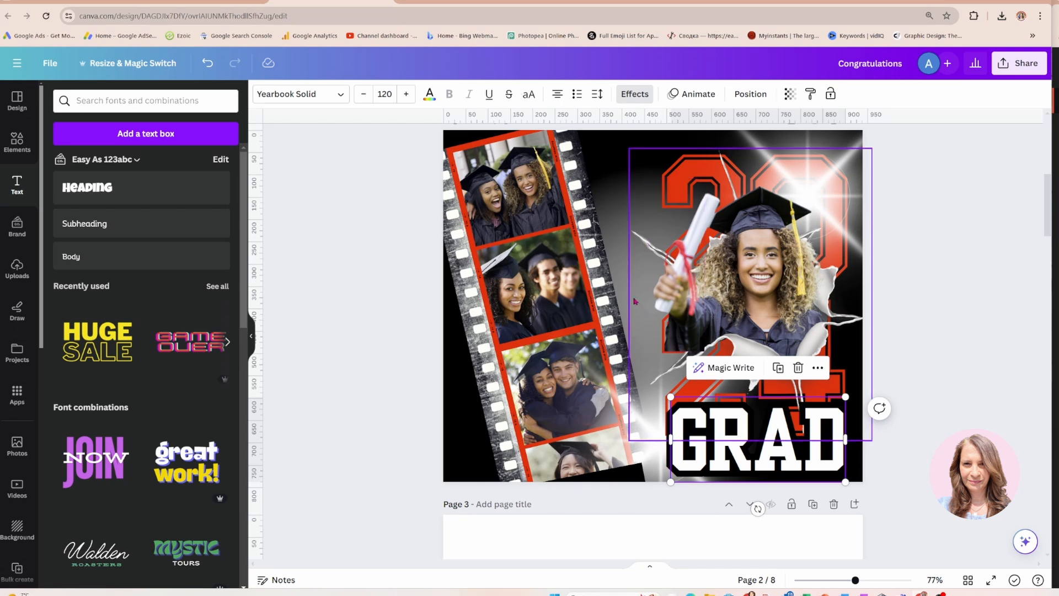
Search the element graphics for "roses".
scroll(618, 269, "up", 3)
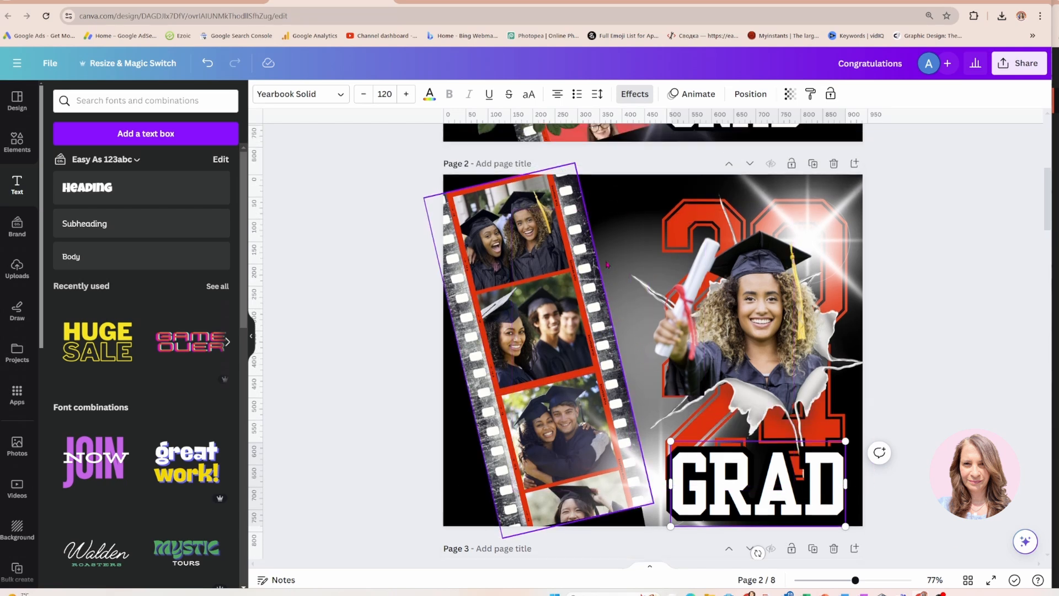
scroll(651, 342, "down", 3)
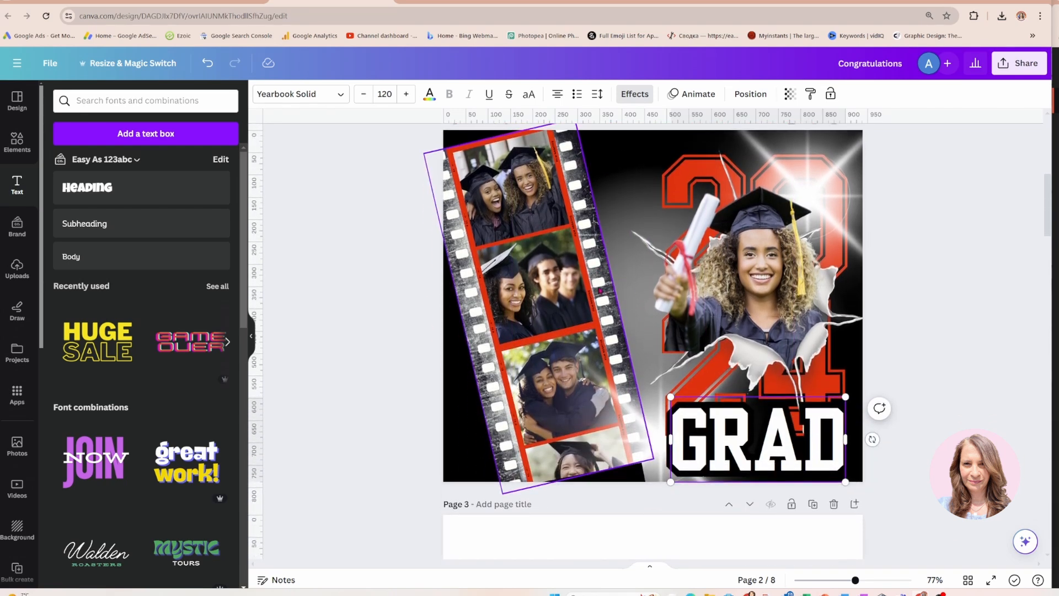
scroll(650, 342, "up", 1)
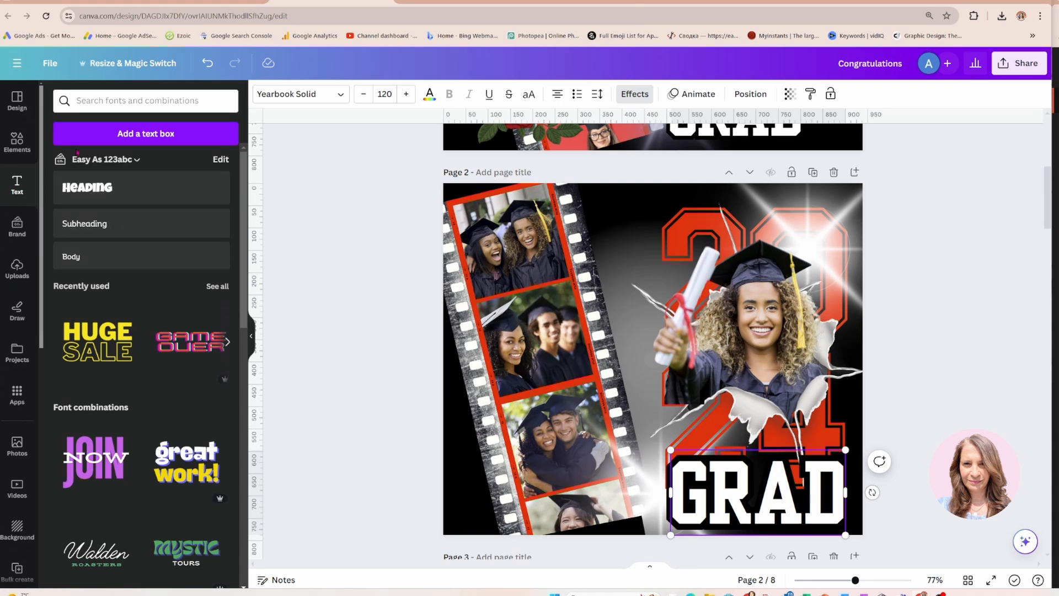
left_click(17, 142)
left_click(138, 101)
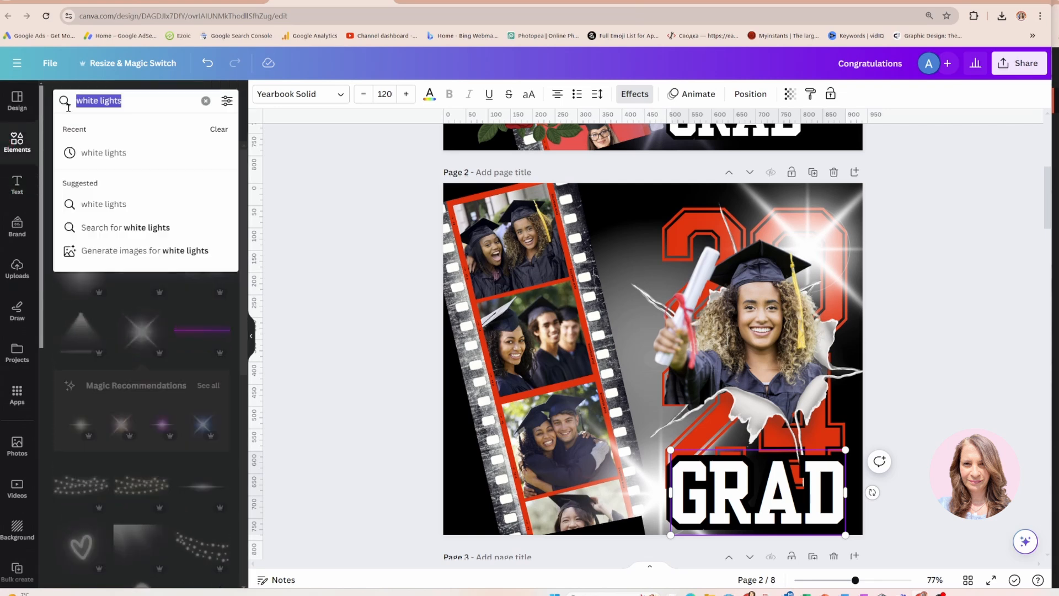
type("roses")
key("Return")
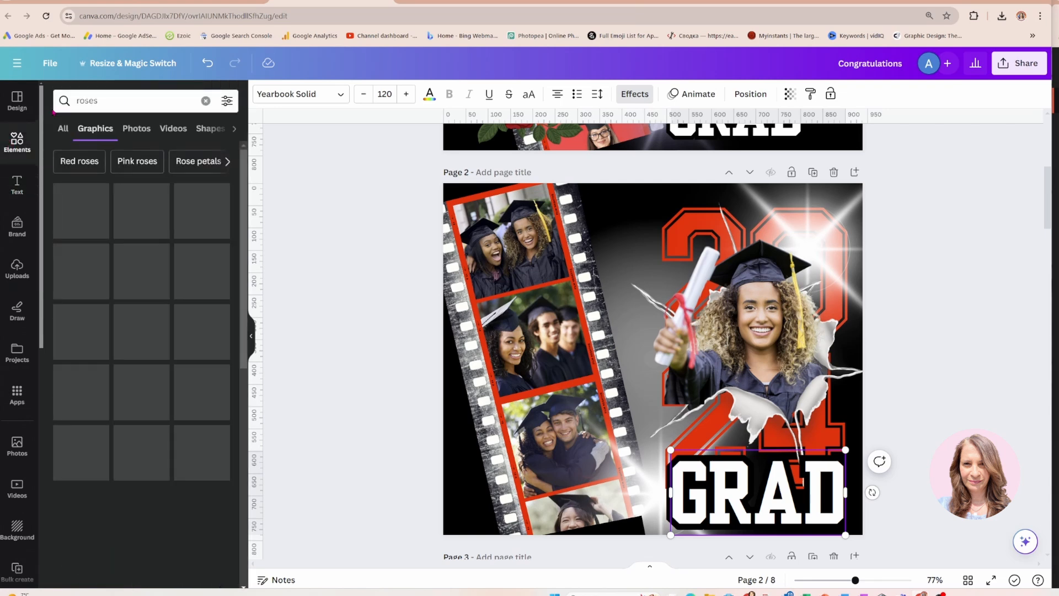
Add the red rose spray graphic to page 2 and fit it, slightly reduced, into the lower-left corner over the film strip.
left_click(106, 237)
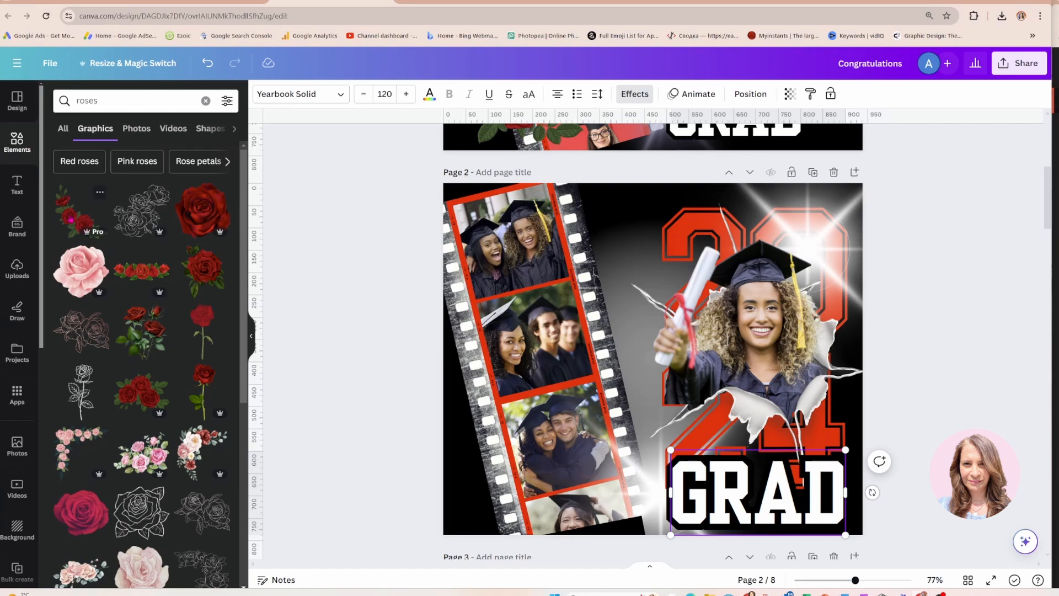
left_click_drag(671, 398, 516, 503)
scroll(530, 485, "up", 2)
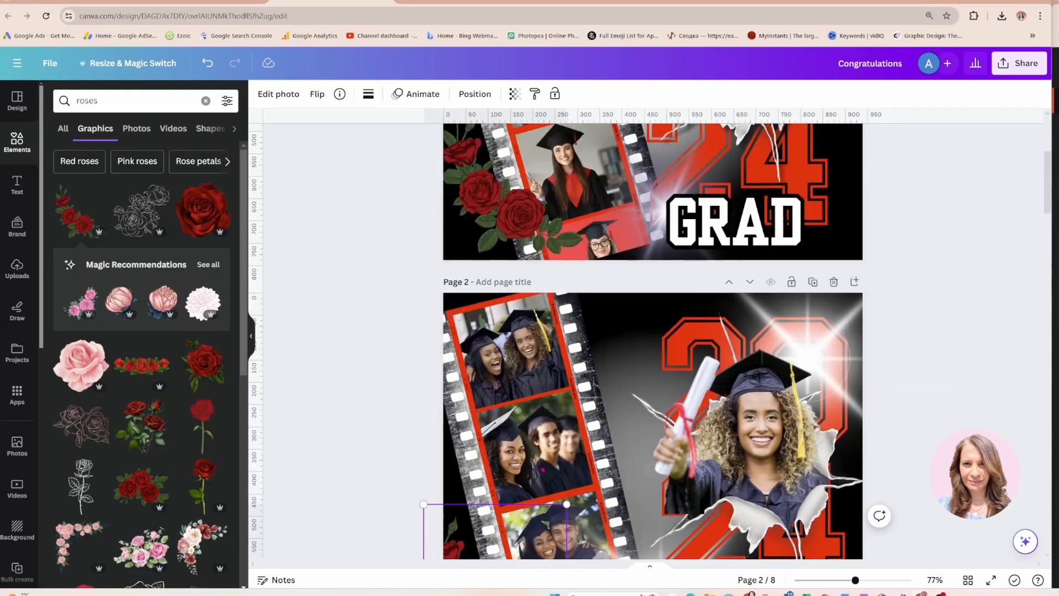
scroll(543, 469, "down", 1)
scroll(543, 469, "down", 1)
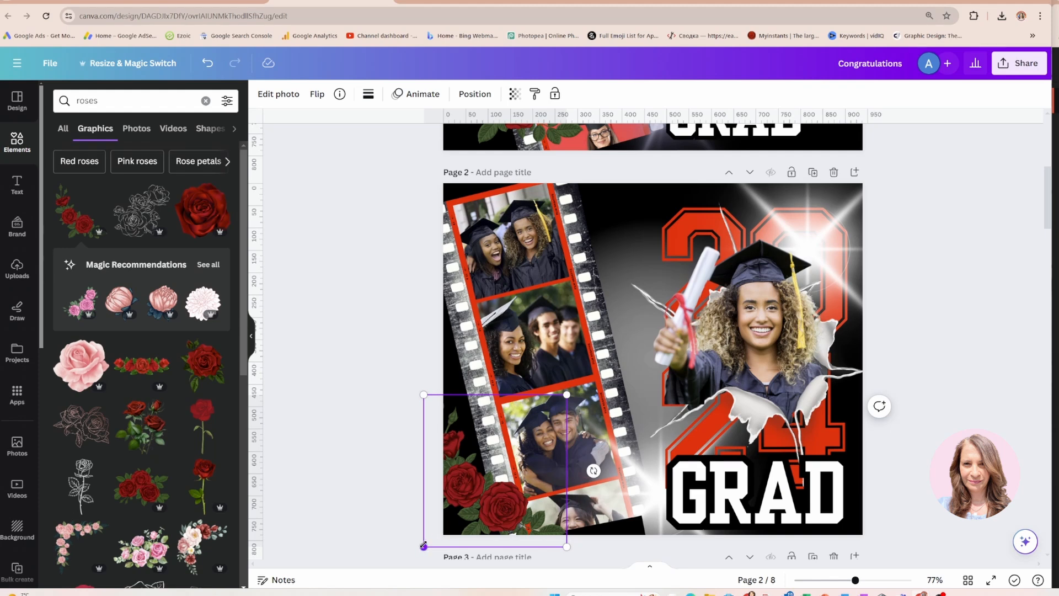
left_click_drag(423, 546, 441, 526)
left_click(405, 458)
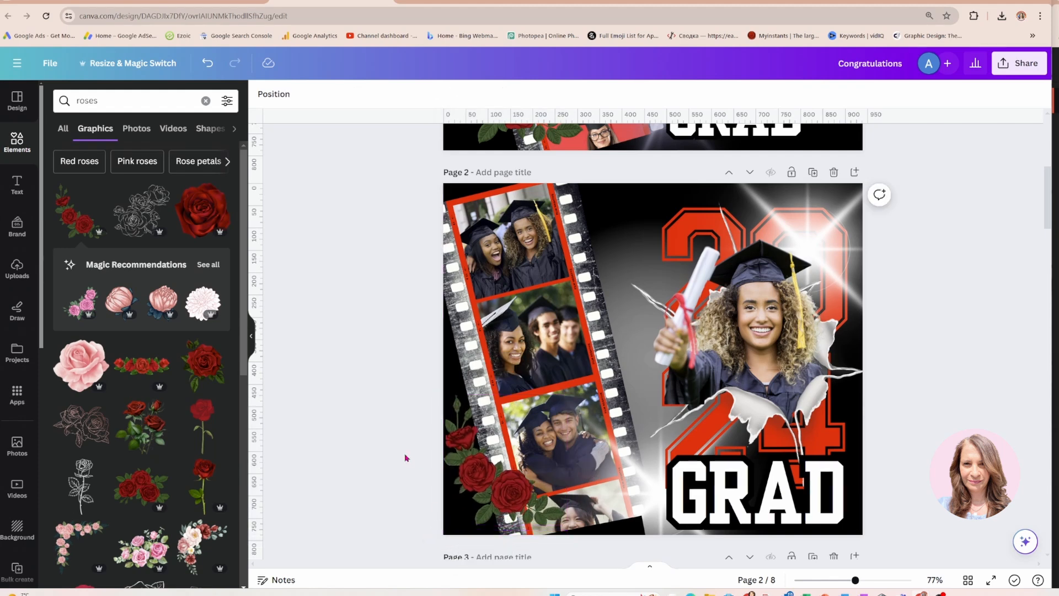
Add a heading reading "Congratulations" and move it to the upper edge of page 2.
left_click(25, 193)
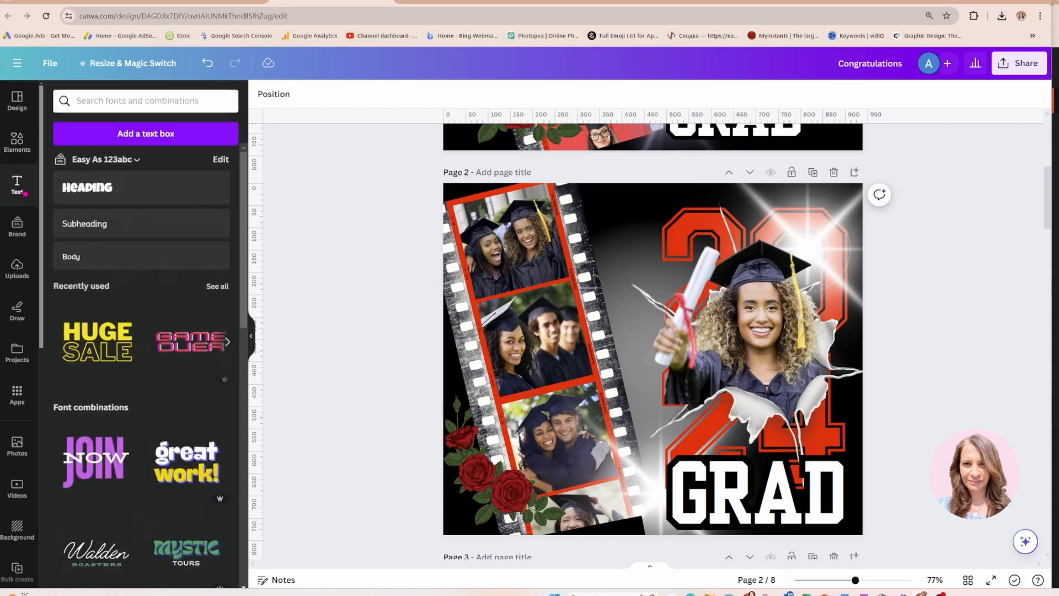
left_click(82, 189)
type("Congratulatio")
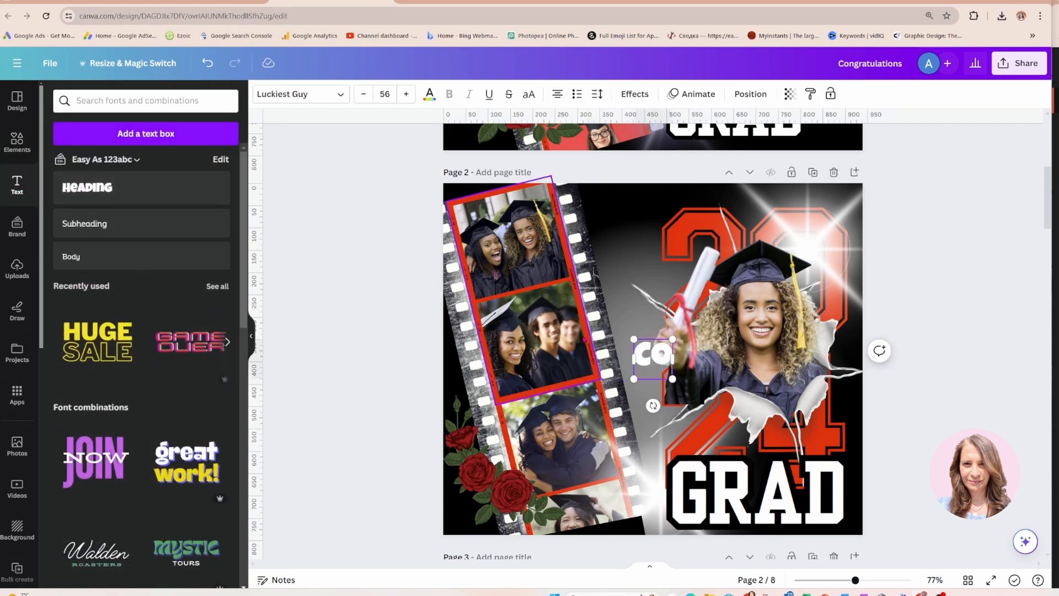
type("ns")
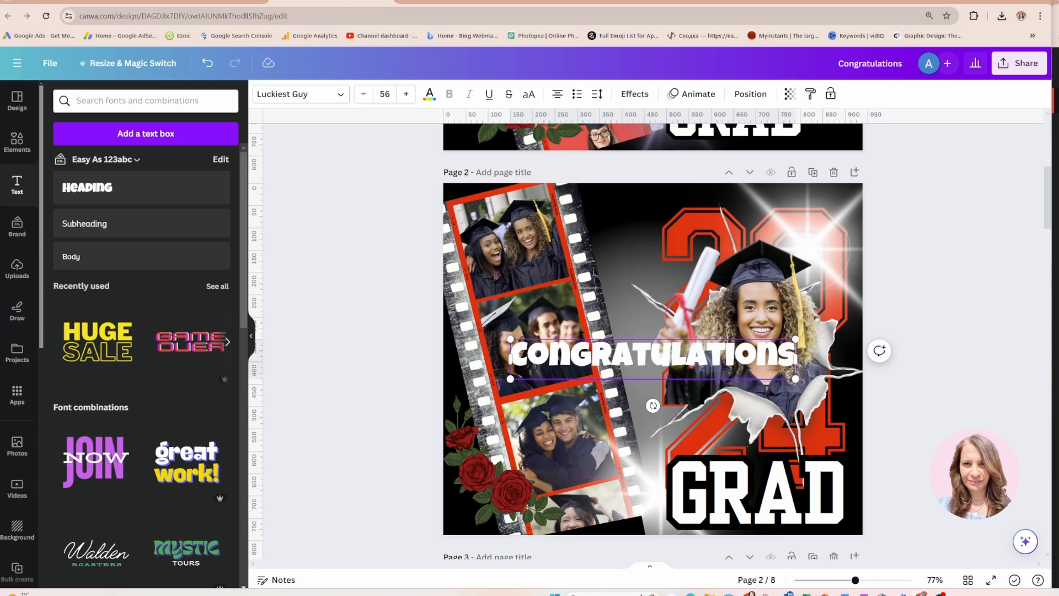
left_click(401, 352)
left_click_drag(625, 358, 617, 205)
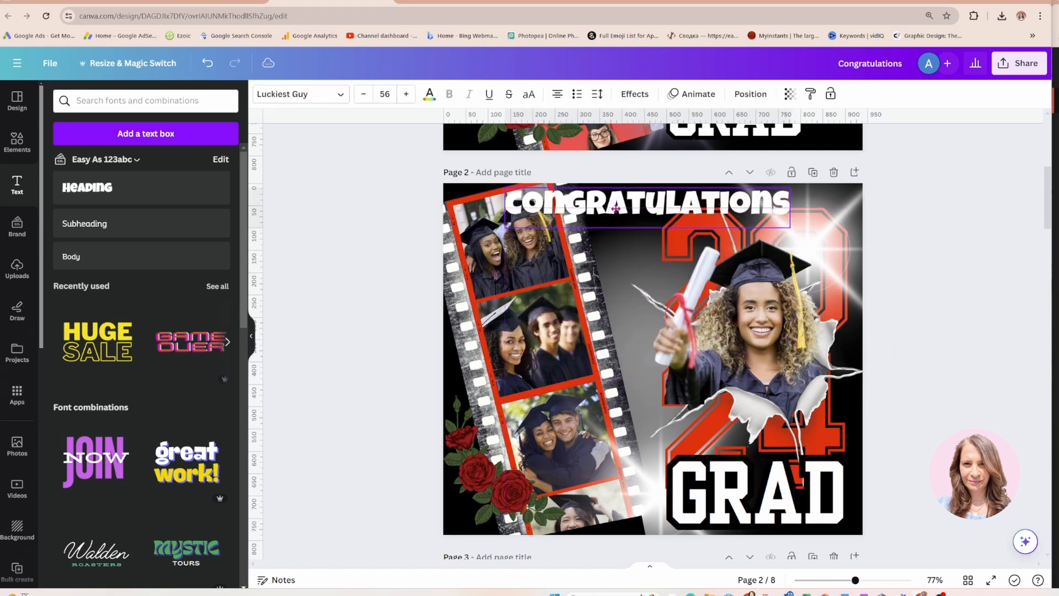
Set the Congratulations heading to the Beautiful Natalie font and color it with the document's red.
left_click(341, 95)
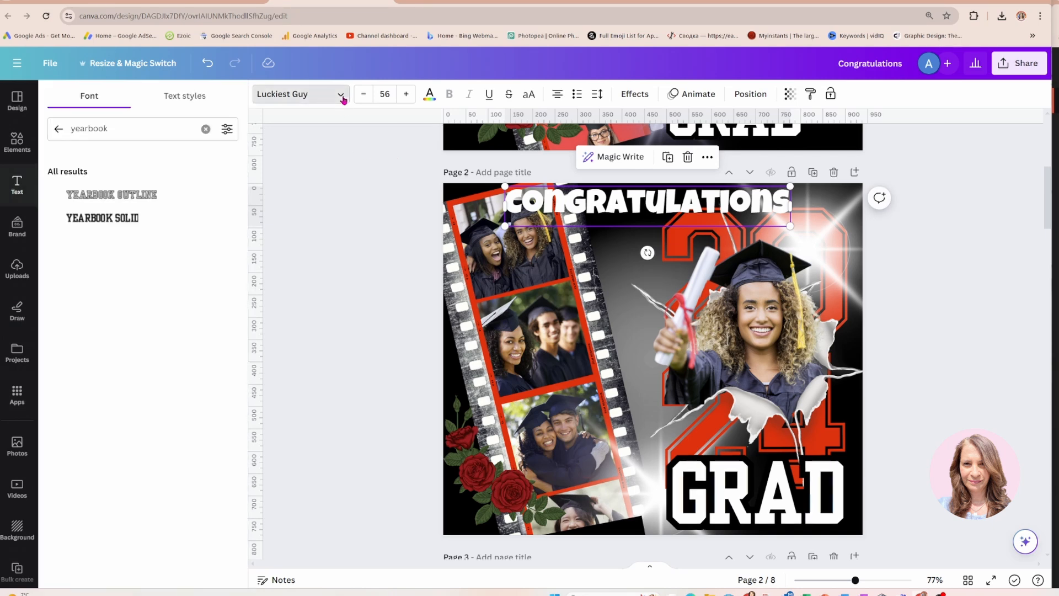
left_click(206, 129)
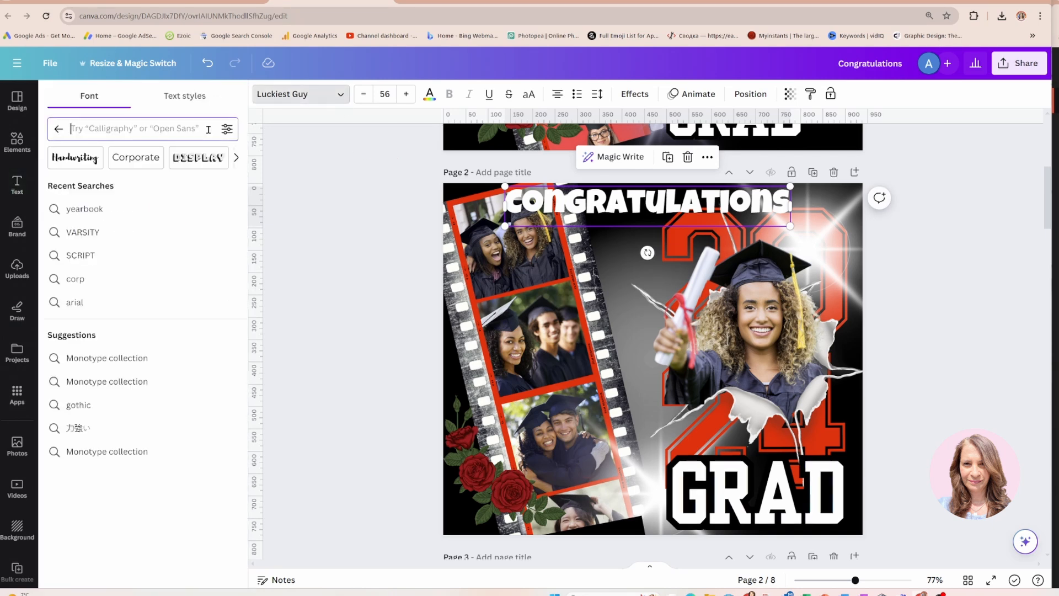
left_click(58, 131)
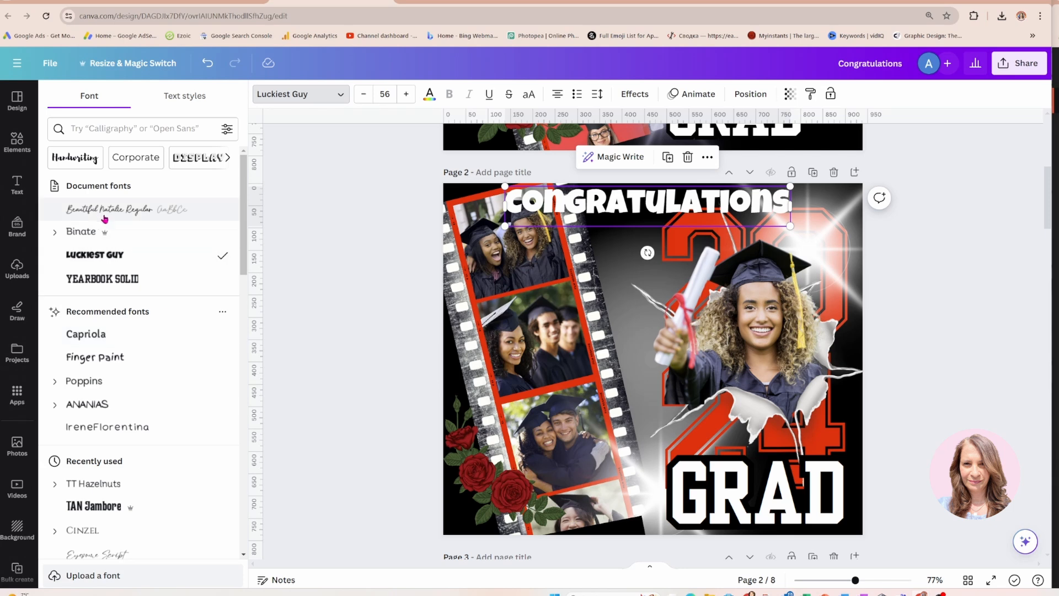
left_click(126, 212)
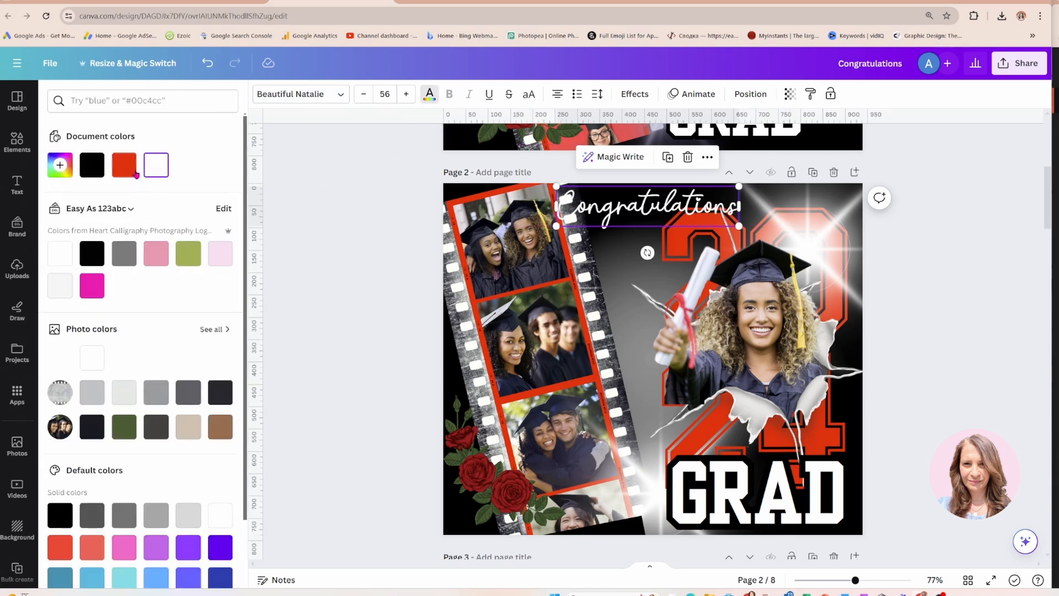
left_click(124, 165)
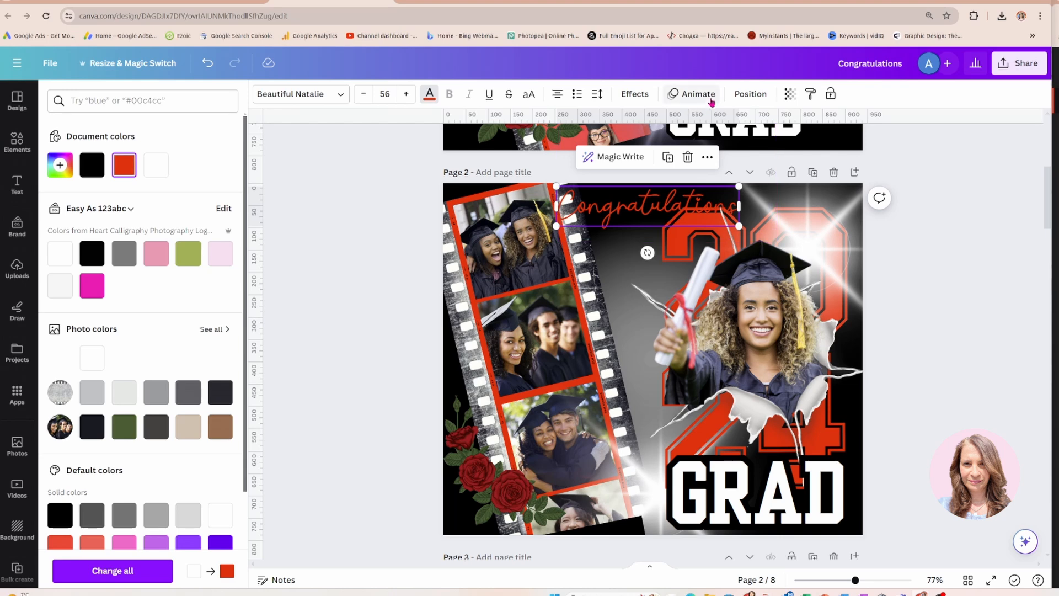
Apply a white Shadow effect to the Congratulations text with transparency 82 and offset 36.
left_click(643, 95)
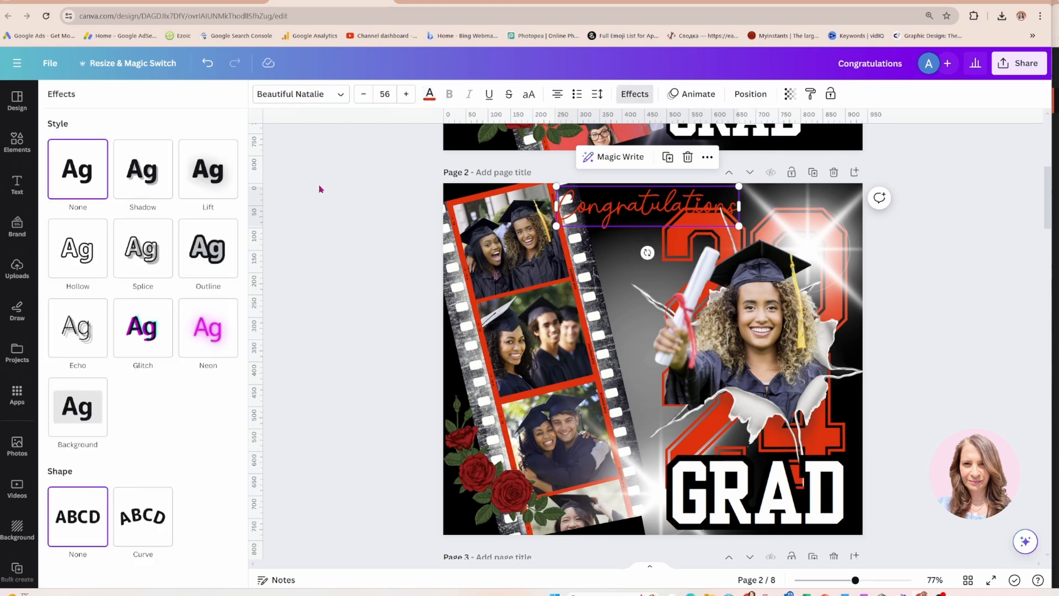
left_click(162, 179)
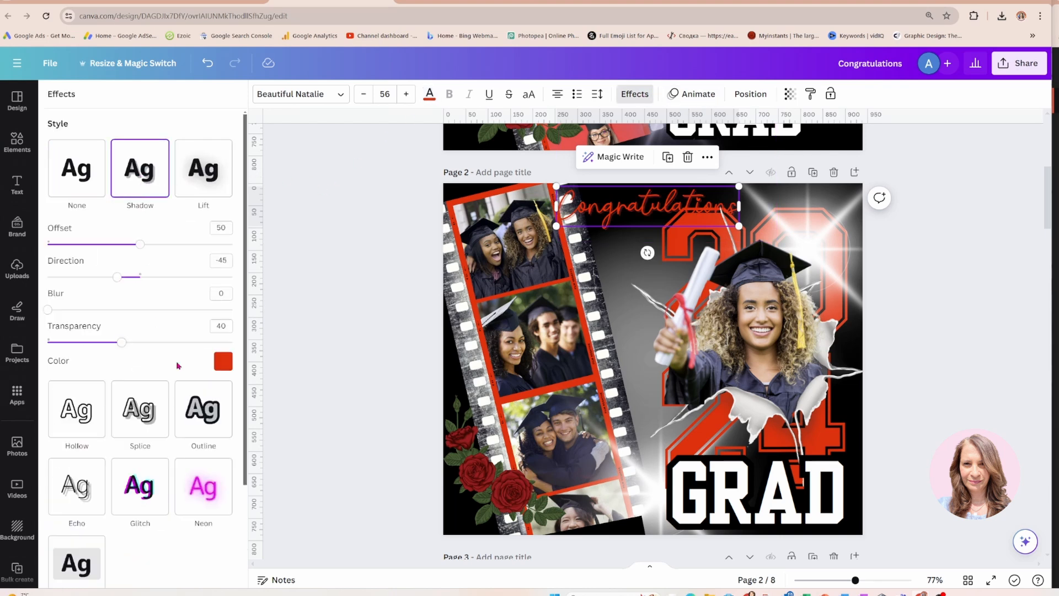
left_click(223, 361)
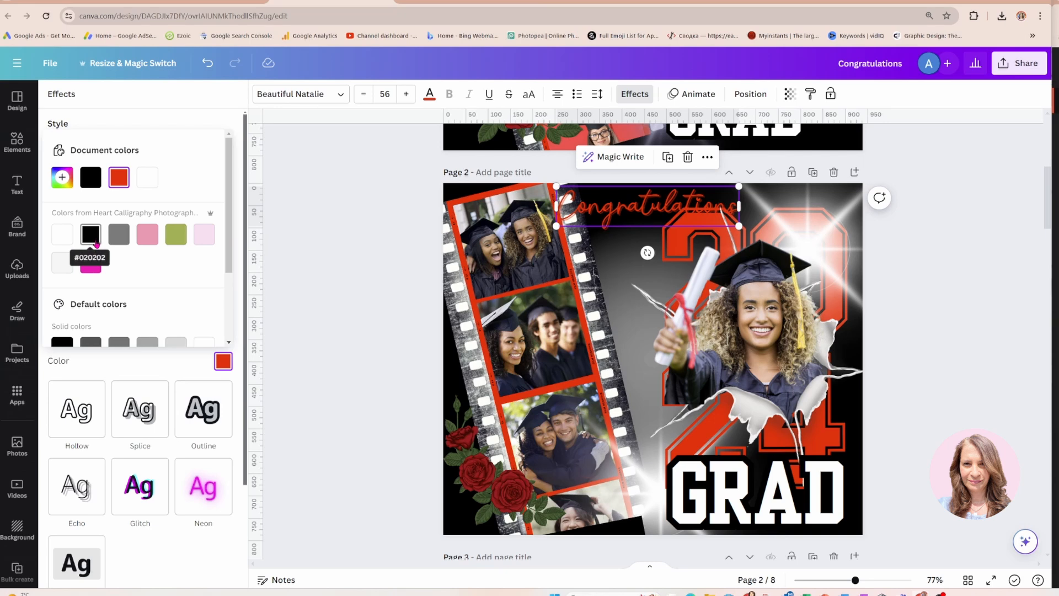
left_click(65, 239)
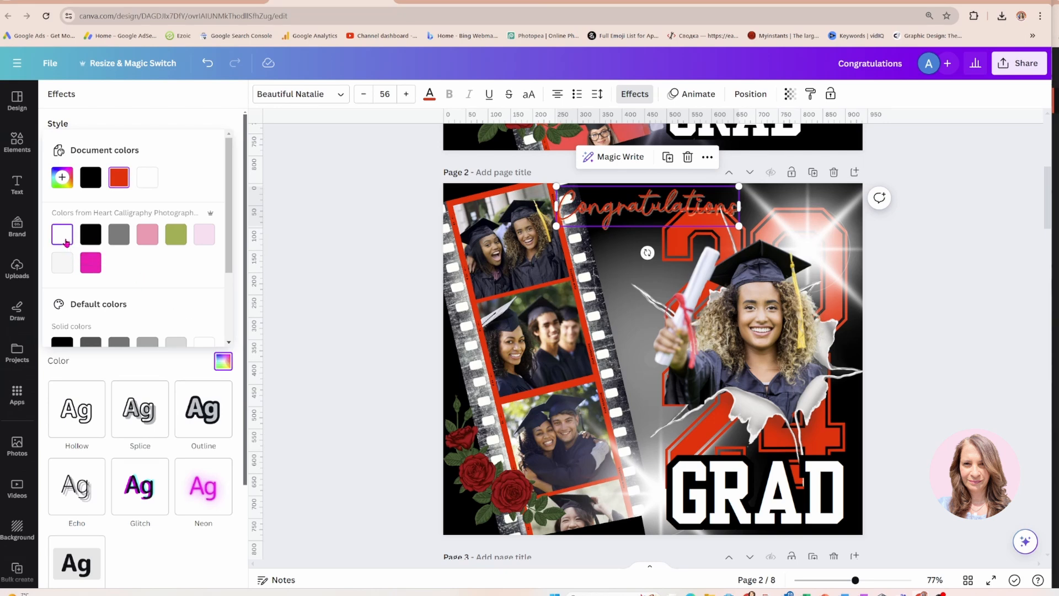
scroll(188, 270, "down", 2)
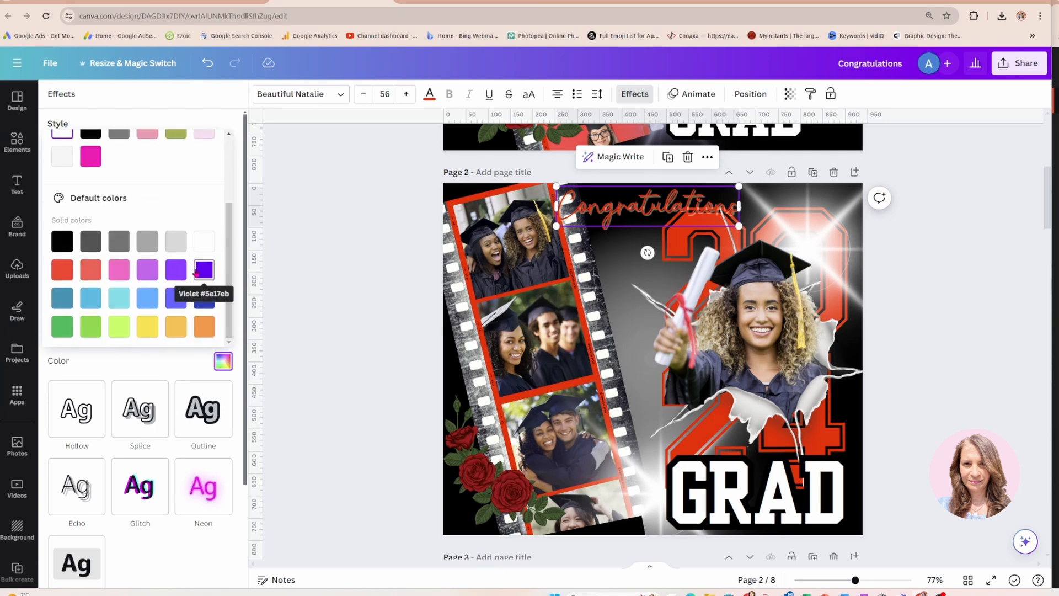
left_click(161, 361)
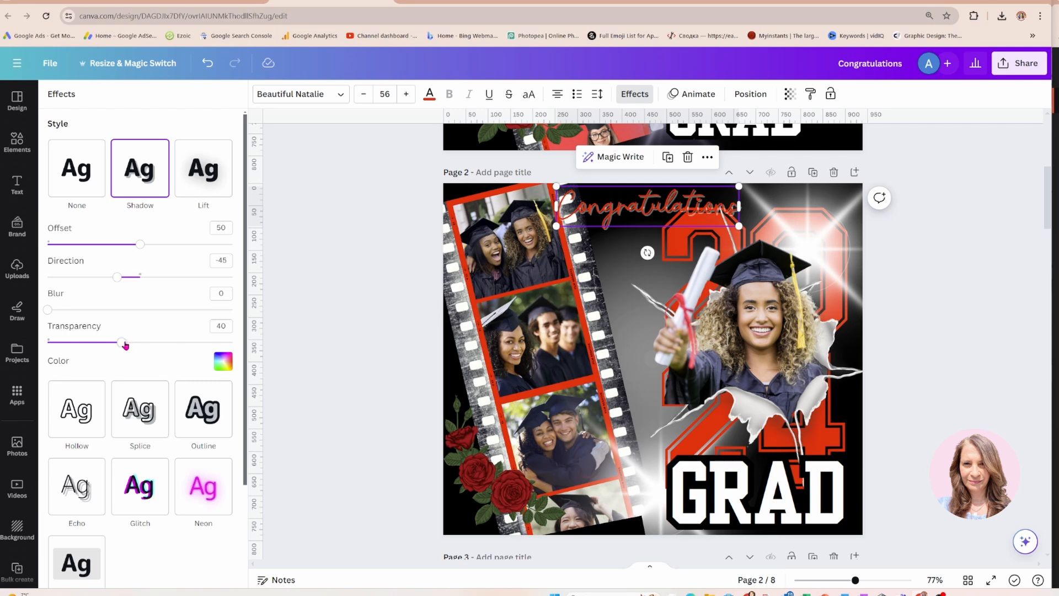
left_click_drag(126, 343, 199, 342)
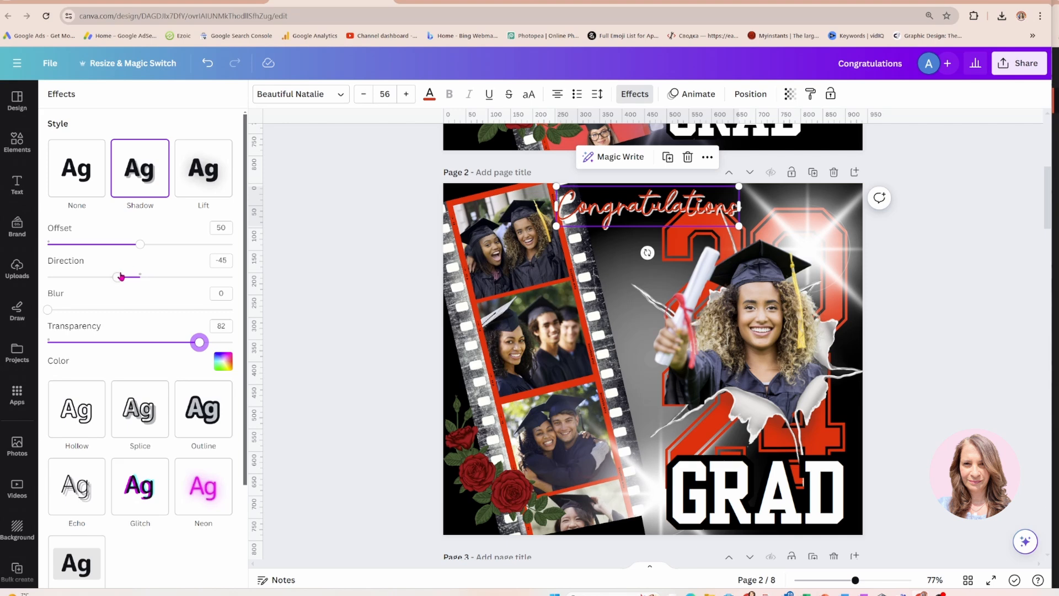
left_click_drag(140, 244, 114, 246)
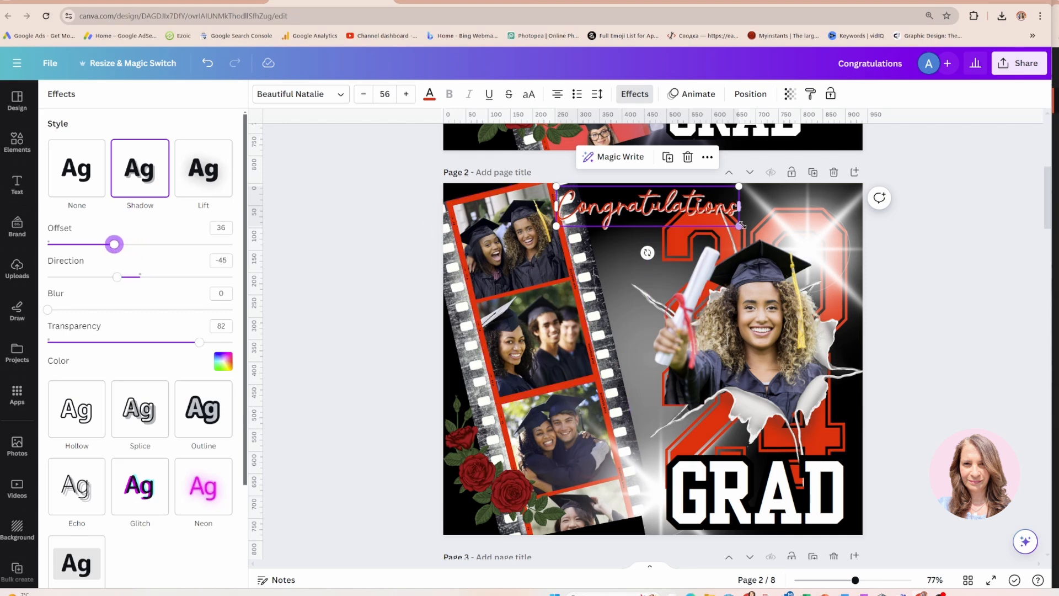
Enlarge the Congratulations text to font size 80.4 so it spans the space beside the film strip above the graduate.
left_click_drag(739, 226, 844, 248)
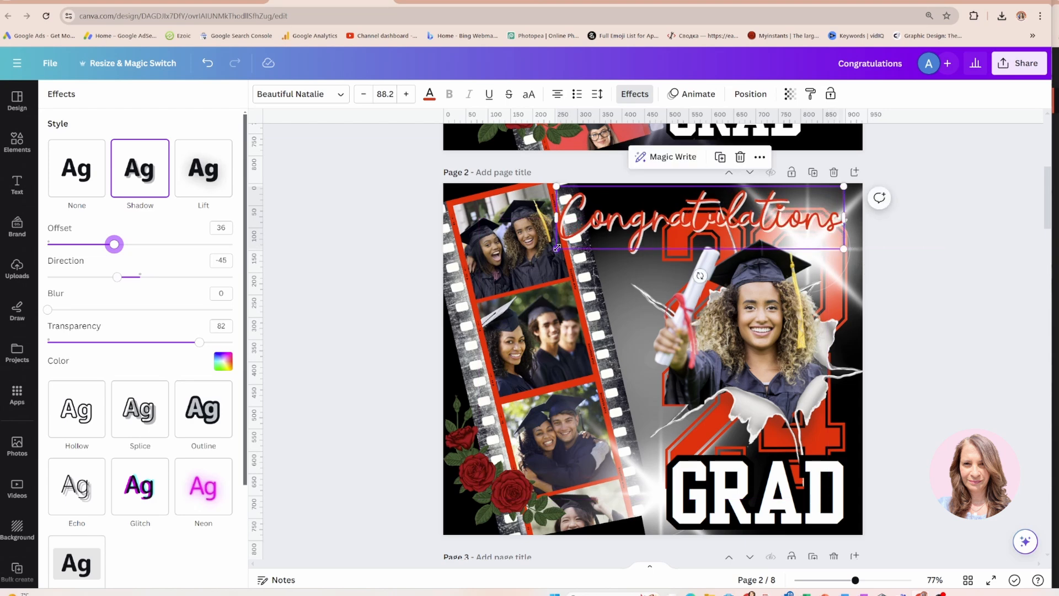
left_click_drag(557, 249, 582, 240)
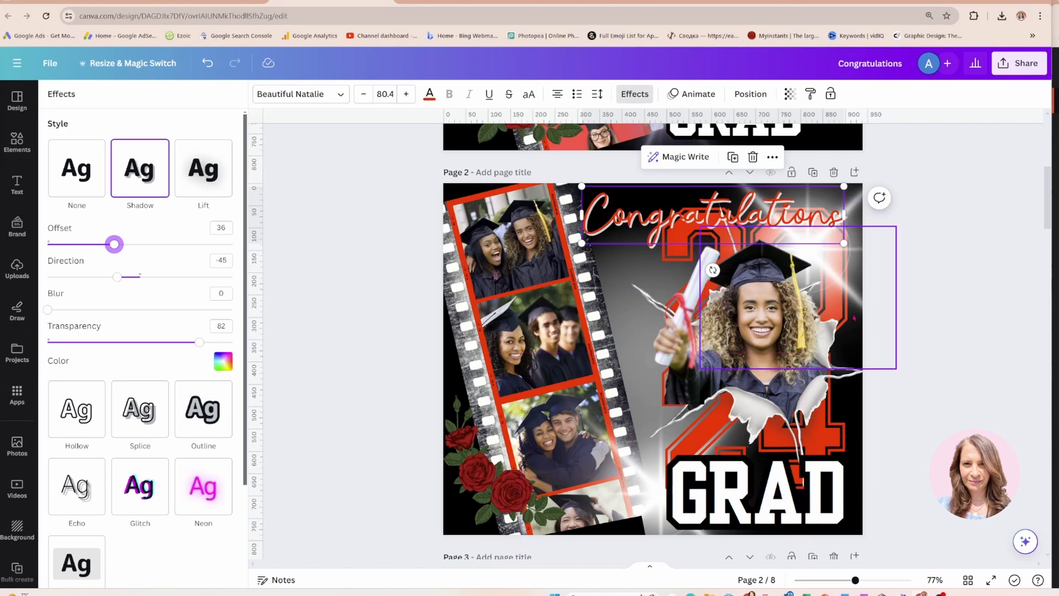
scroll(768, 401, "up", 3)
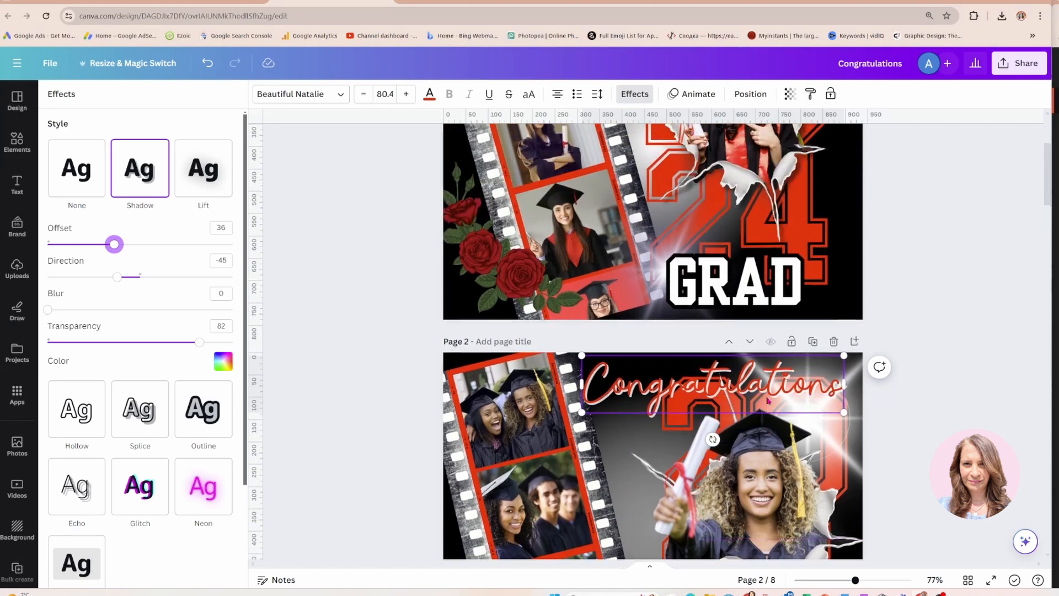
scroll(768, 401, "up", 3)
scroll(768, 401, "down", 5)
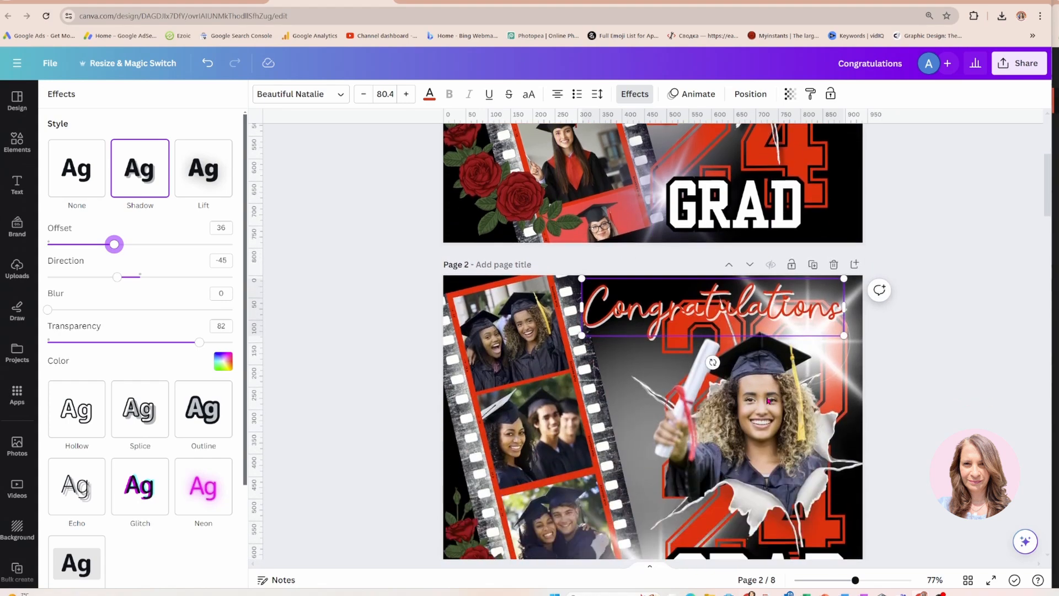
scroll(768, 401, "down", 2)
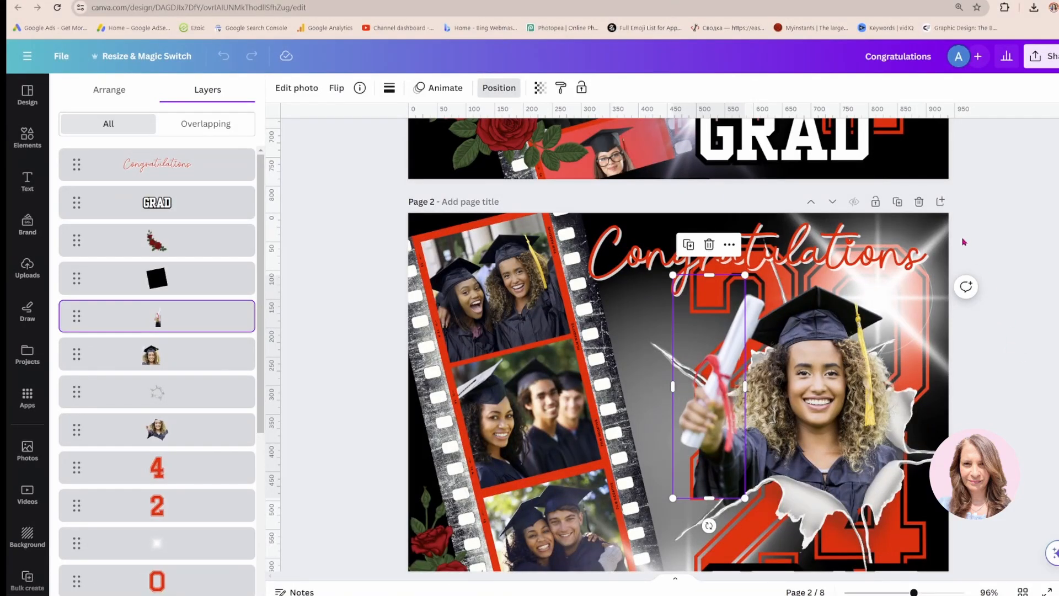
left_click(940, 238)
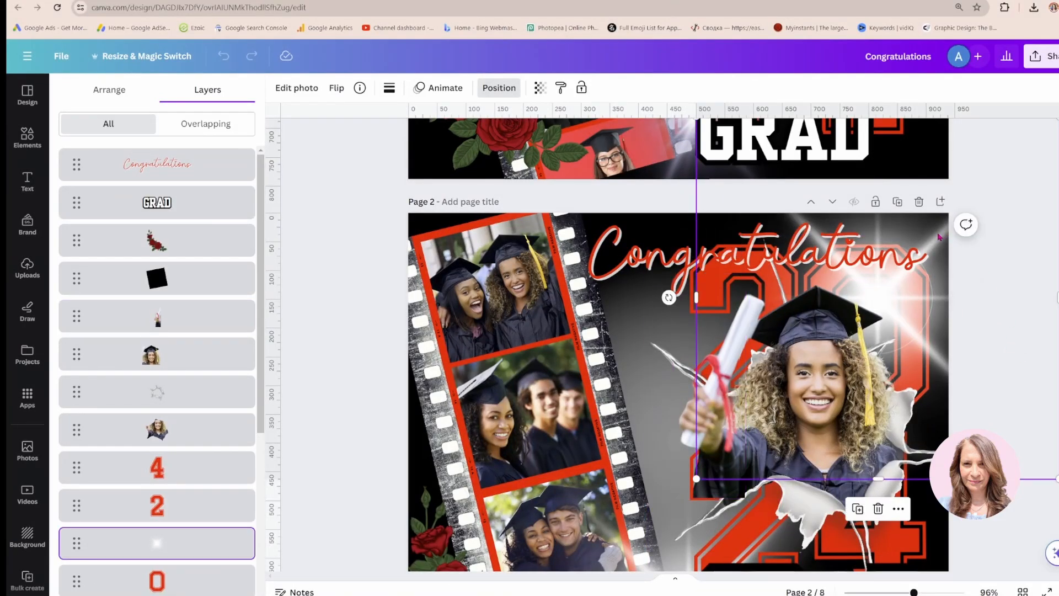
left_click(1009, 508)
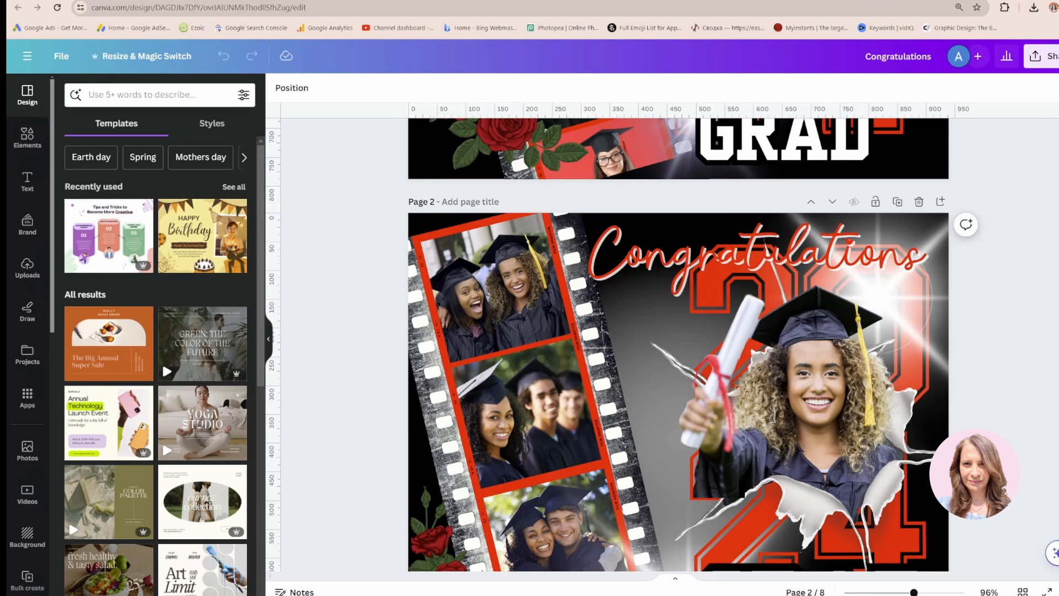
scroll(679, 345, "down", 1)
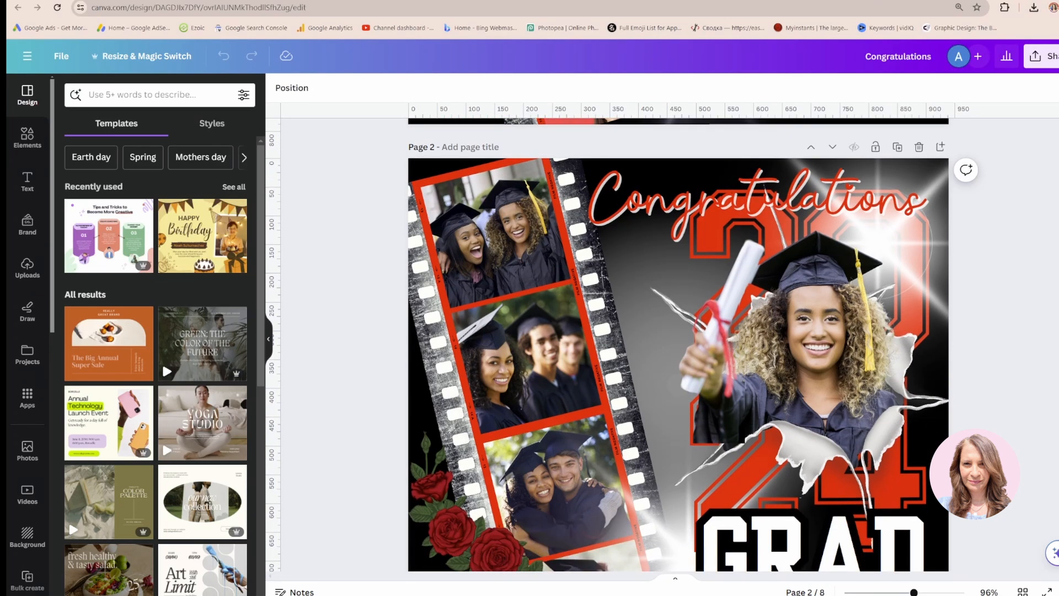